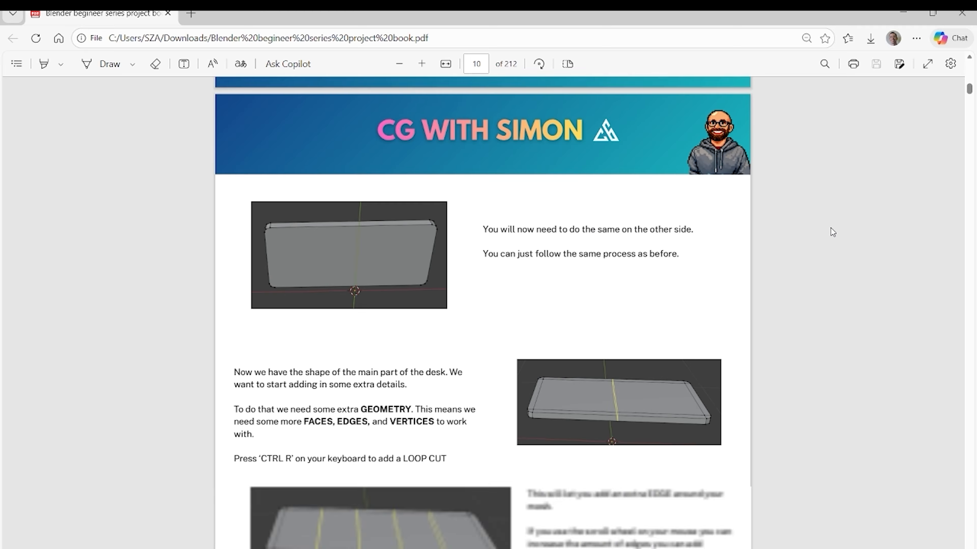
pyautogui.scroll(-20, 830, 228)
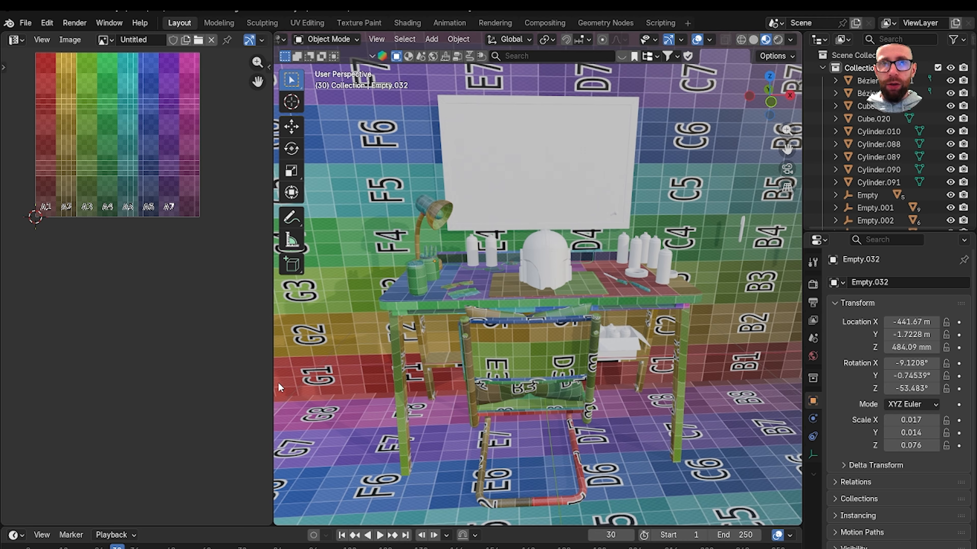
# Widen the 3D viewport over the image editor and turn on the Extras overlay to display the empties
pyautogui.moveTo(273, 386); pyautogui.dragTo(199, 386)
pyautogui.moveTo(509, 342)
pyautogui.mouseDown(button='middle')
pyautogui.moveTo(500, 347)
pyautogui.moveTo(584, 379)
pyautogui.moveTo(493, 350)
pyautogui.moveTo(530, 343)
pyautogui.moveTo(520, 363)
pyautogui.moveTo(543, 356)
pyautogui.moveTo(523, 352)
pyautogui.mouseUp(button='middle')
pyautogui.scroll(3, 529, 344)
pyautogui.scroll(3, 526, 353)
pyautogui.scroll(2, 718, 158)
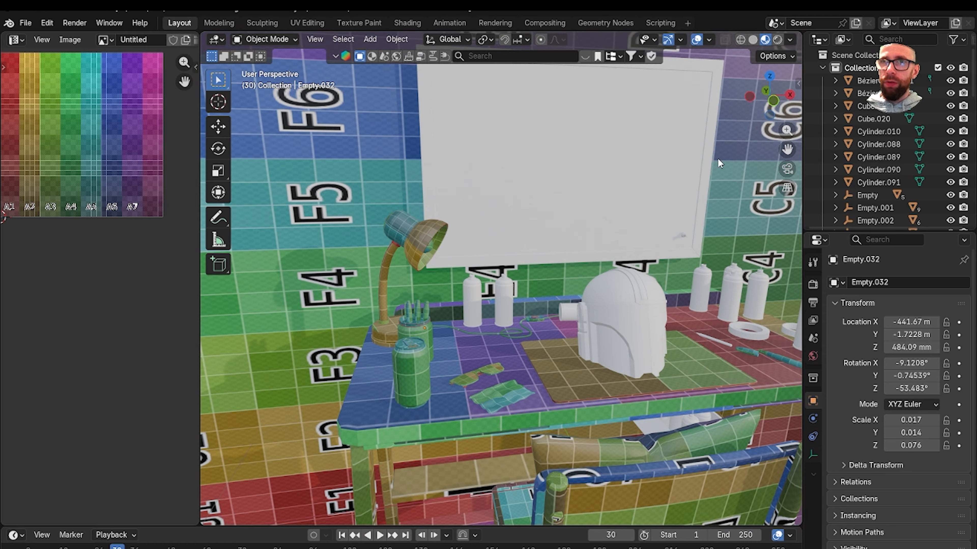
pyautogui.click(709, 40)
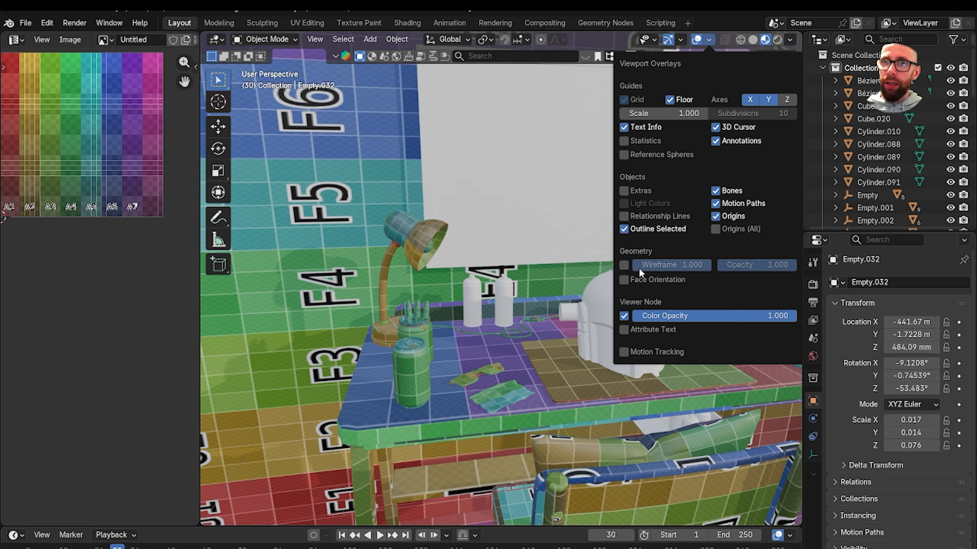
pyautogui.click(624, 191)
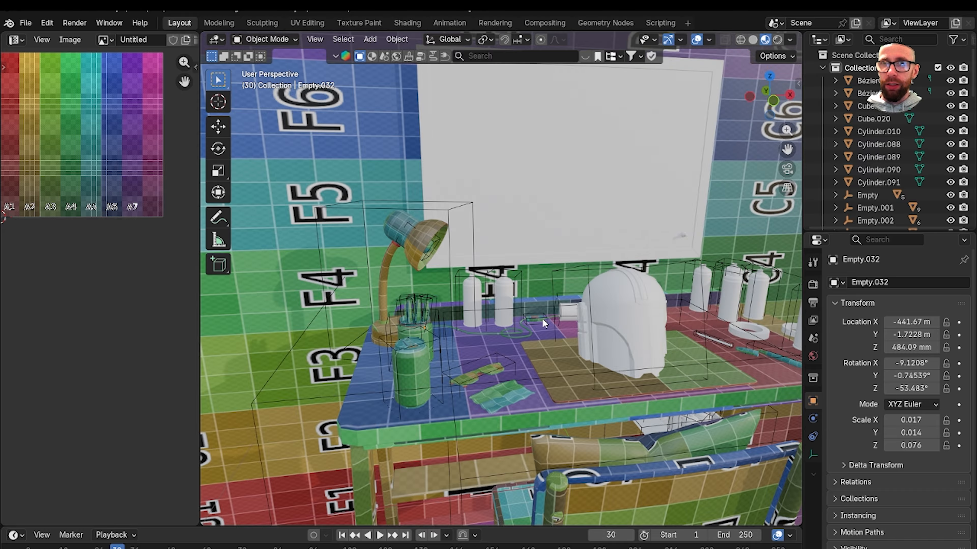
# Select the body of the spray can nearest the lamp and switch the viewport to Solid shading
pyautogui.scroll(6, 514, 318)
pyautogui.scroll(-5, 527, 237)
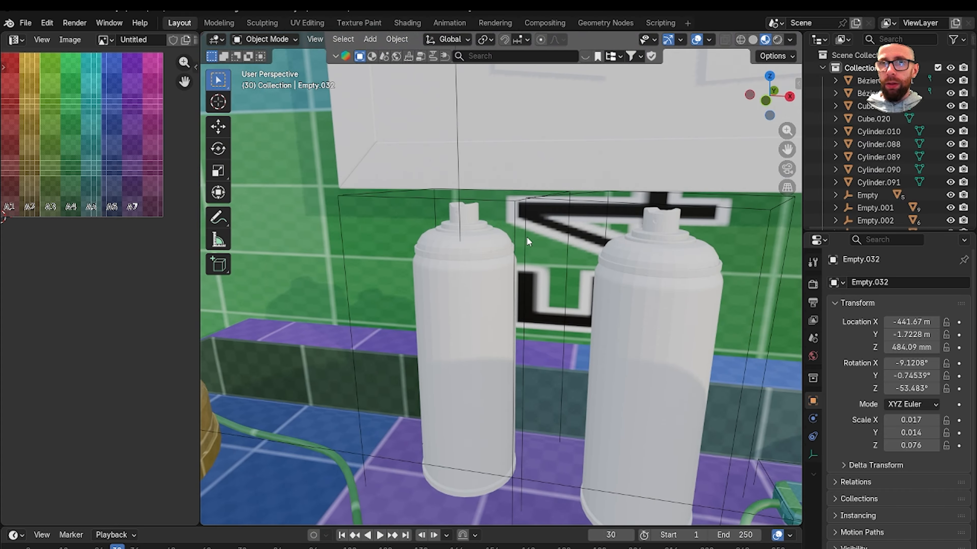
pyautogui.moveTo(531, 254); pyautogui.dragTo(505, 265, button='middle')
pyautogui.scroll(2, 525, 261)
pyautogui.scroll(3, 525, 262)
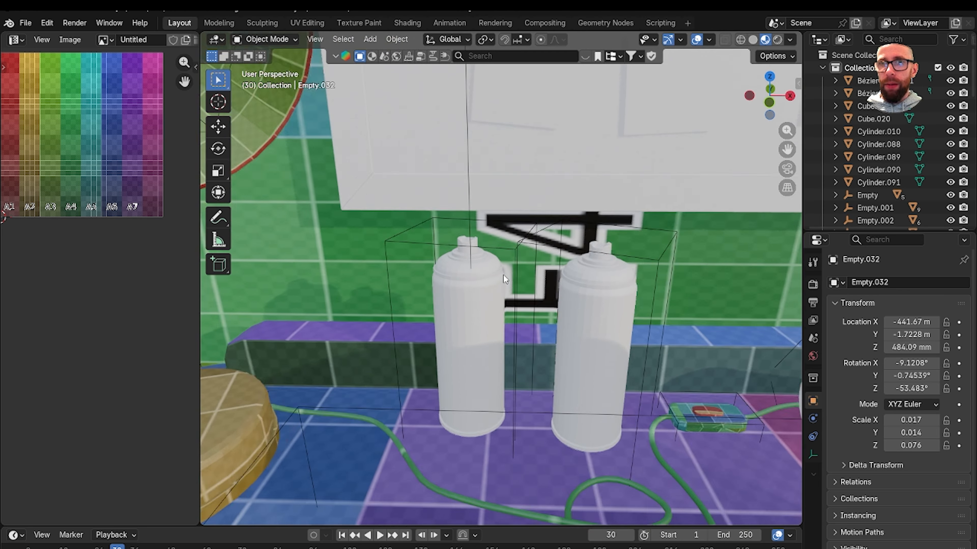
pyautogui.click(476, 303)
pyautogui.moveTo(472, 282); pyautogui.dragTo(480, 297, button='middle')
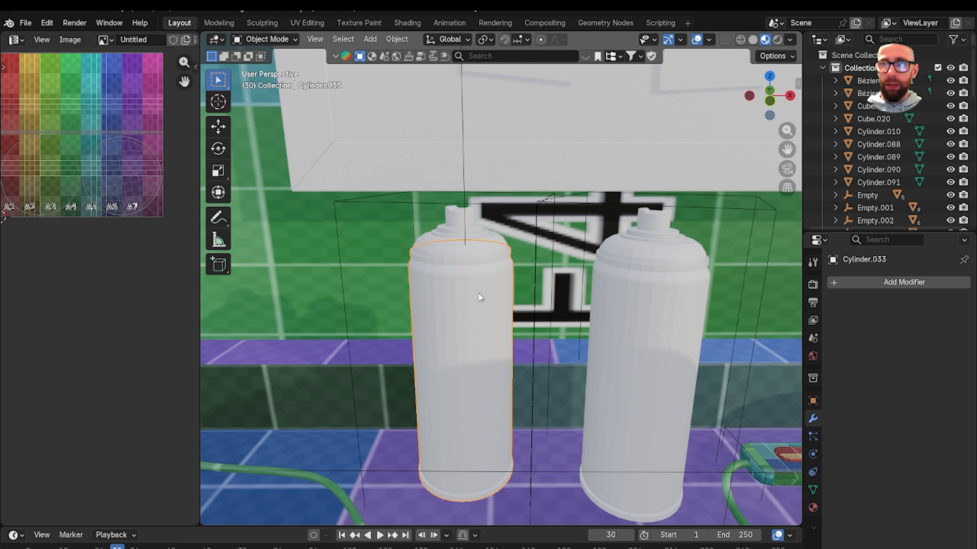
pyautogui.click(751, 40)
pyautogui.scroll(4, 515, 244)
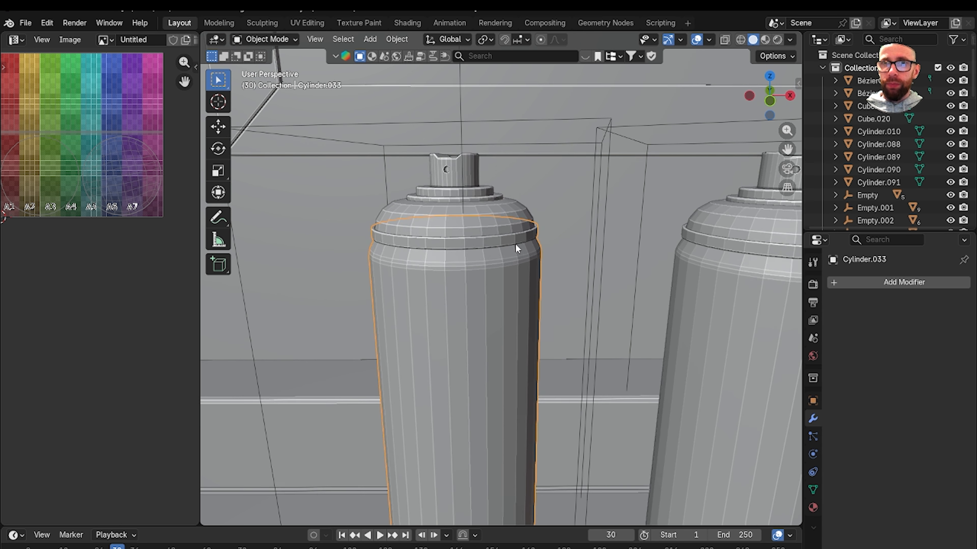
# Add the can's dome, nozzle parts and parent empty to the selection and isolate the whole can in local view
pyautogui.moveTo(463, 204); pyautogui.dragTo(512, 267, button='middle')
pyautogui.click(471, 200)
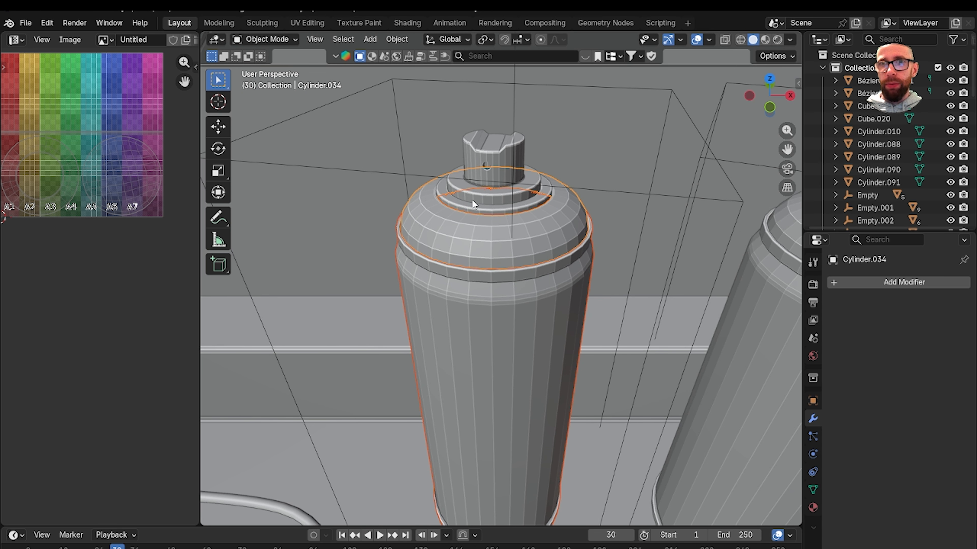
pyautogui.click(487, 198)
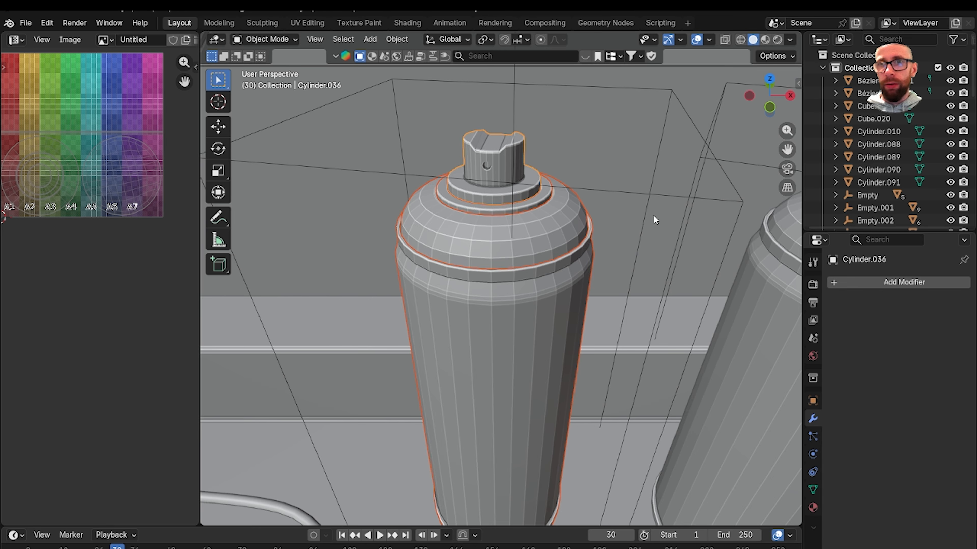
pyautogui.click(662, 196)
pyautogui.scroll(-6, 621, 248)
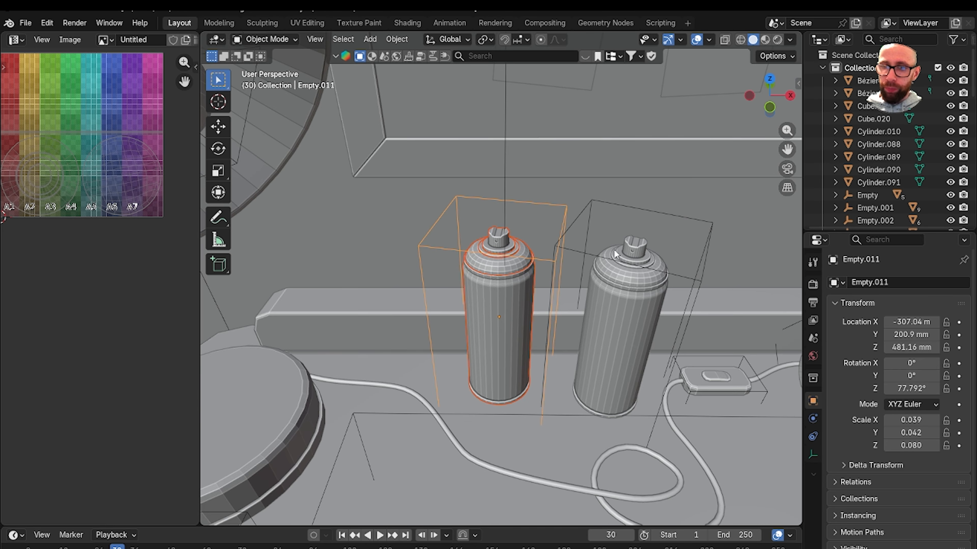
pyautogui.press('KP_Divide')
pyautogui.moveTo(613, 249)
pyautogui.mouseDown(button='middle')
pyautogui.moveTo(676, 351)
pyautogui.moveTo(650, 251)
pyautogui.moveTo(650, 192)
pyautogui.moveTo(556, 301)
pyautogui.moveTo(671, 338)
pyautogui.moveTo(738, 326)
pyautogui.moveTo(627, 319)
pyautogui.mouseUp(button='middle')
pyautogui.scroll(-2, 617, 314)
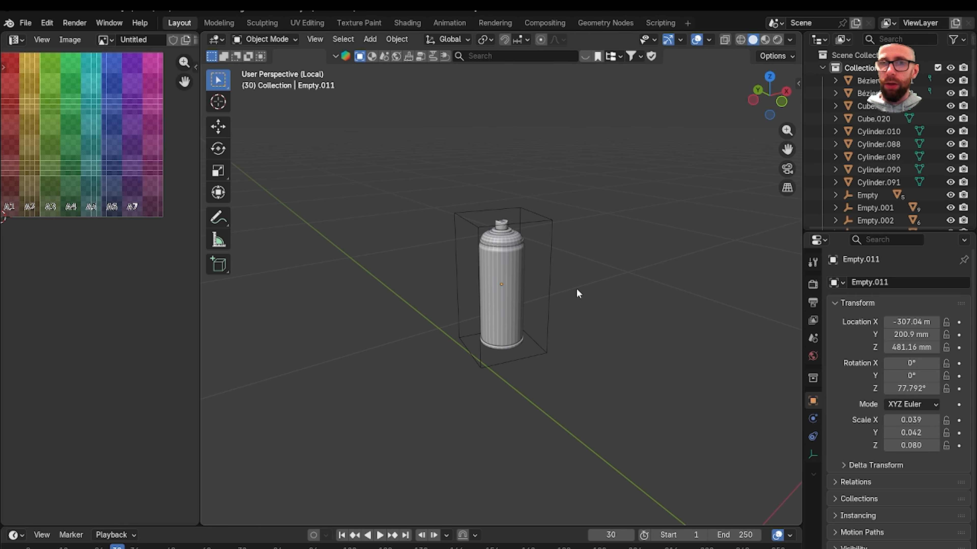
# Open the can's body for mesh editing and bring its underside into view
pyautogui.moveTo(578, 293); pyautogui.dragTo(542, 304, button='middle')
pyautogui.scroll(1, 553, 295)
pyautogui.scroll(2, 558, 316)
pyautogui.click(564, 321)
pyautogui.press('Tab')
pyautogui.scroll(1, 467, 267)
pyautogui.keyDown('shift'); pyautogui.moveTo(567, 387); pyautogui.dragTo(570, 299, button='middle'); pyautogui.keyUp('shift')
pyautogui.scroll(2, 570, 299)
pyautogui.moveTo(541, 330); pyautogui.dragTo(550, 189, button='middle')
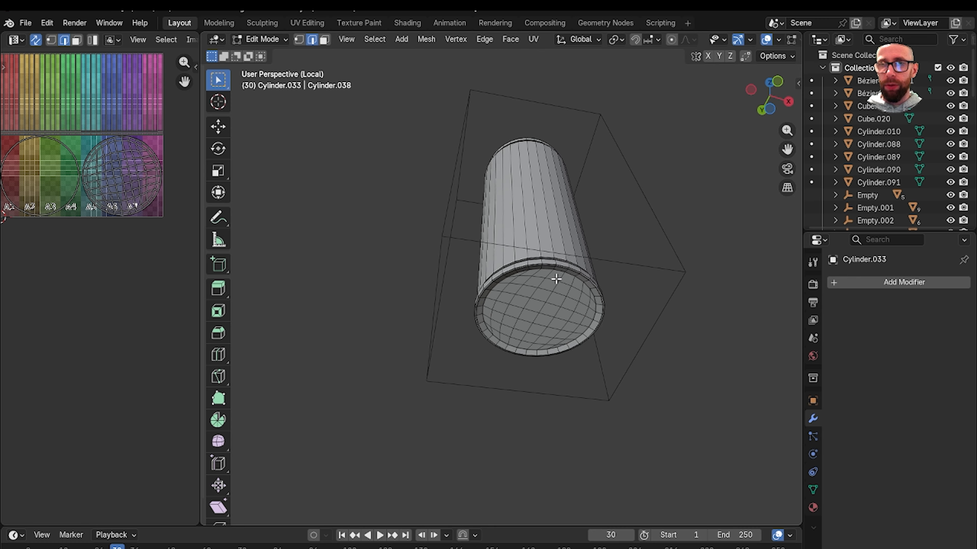
# Select the edge loop around the can's base disc together with one vertical edge line up the body
pyautogui.scroll(3, 554, 277)
pyautogui.moveTo(553, 277); pyautogui.dragTo(515, 246, button='middle')
pyautogui.scroll(2, 508, 295)
pyautogui.scroll(2, 530, 312)
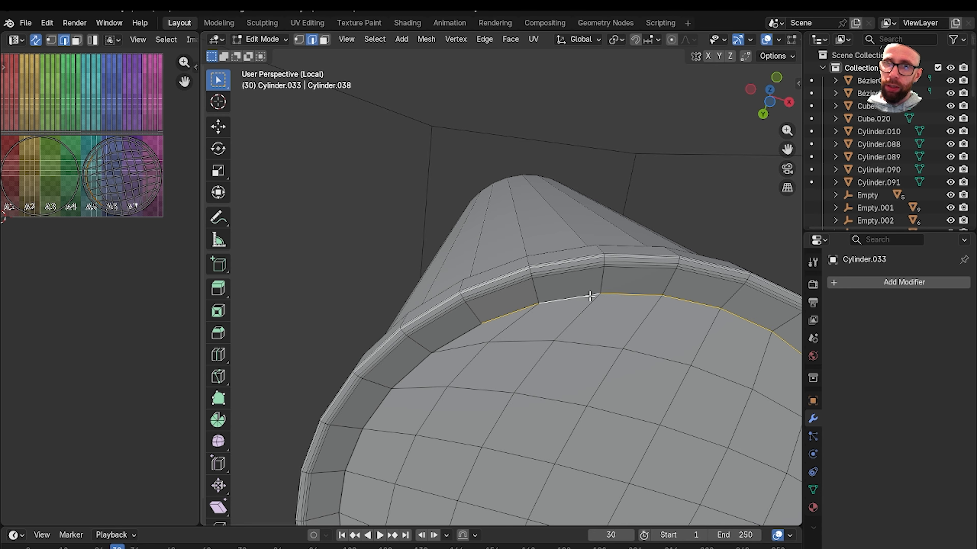
pyautogui.moveTo(590, 297); pyautogui.dragTo(483, 264, button='middle')
pyautogui.scroll(-4, 473, 269)
pyautogui.scroll(2, 492, 290)
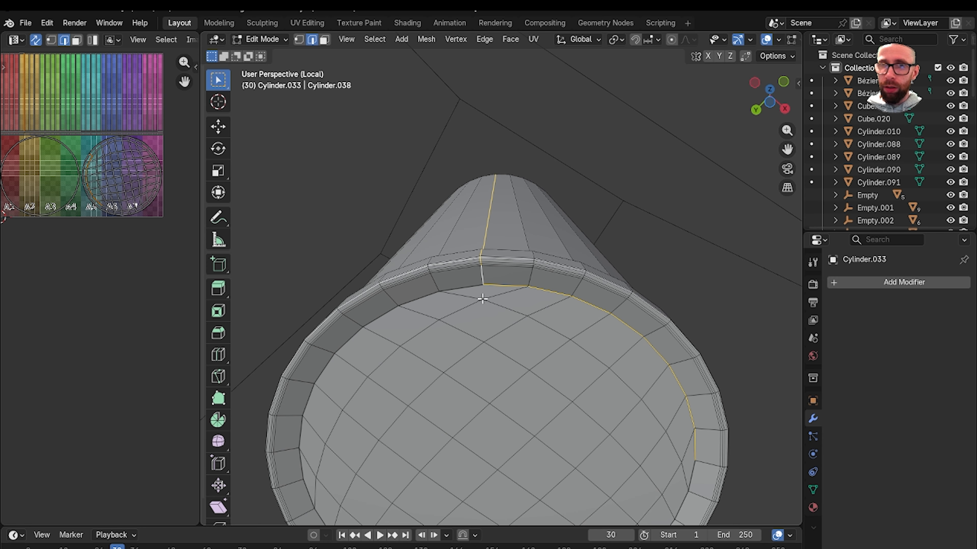
pyautogui.scroll(-3, 468, 299)
pyautogui.keyDown('shift'); pyautogui.moveTo(476, 307); pyautogui.dragTo(521, 249, button='middle'); pyautogui.keyUp('shift')
pyautogui.scroll(2, 515, 266)
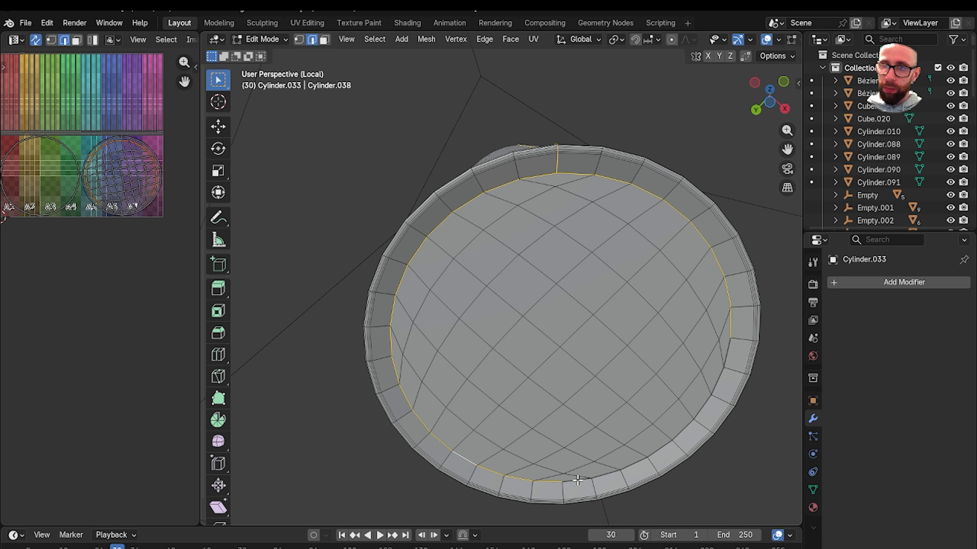
pyautogui.keyDown('shift'); pyautogui.moveTo(563, 231); pyautogui.dragTo(558, 348, button='middle'); pyautogui.keyUp('shift')
pyautogui.scroll(1, 557, 330)
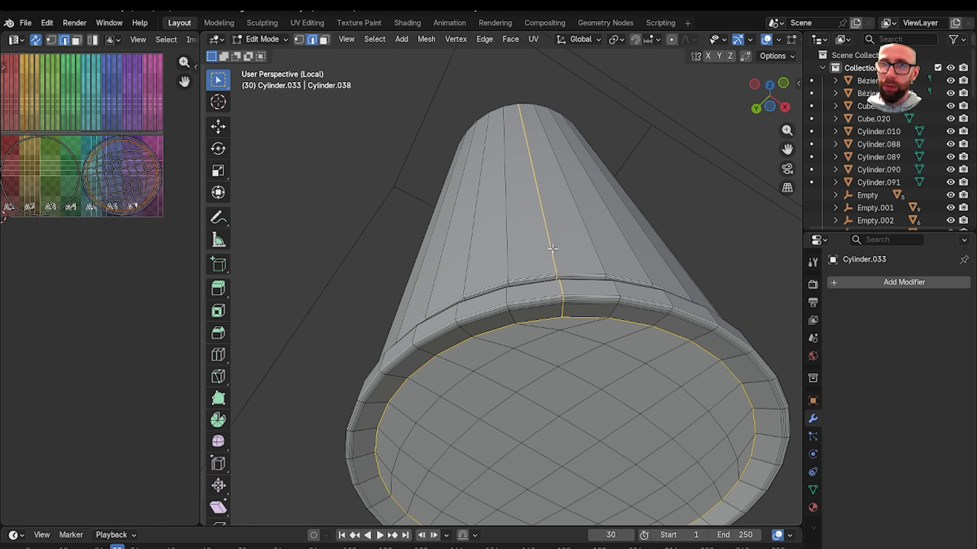
# Add the bottom rim's edge loop and the short rim edges along the vertical line to the selection
pyautogui.scroll(1, 495, 292)
pyautogui.keyDown('shift'); pyautogui.moveTo(550, 305); pyautogui.dragTo(599, 269, button='middle'); pyautogui.keyUp('shift')
pyautogui.scroll(2, 495, 292)
pyautogui.scroll(3, 559, 304)
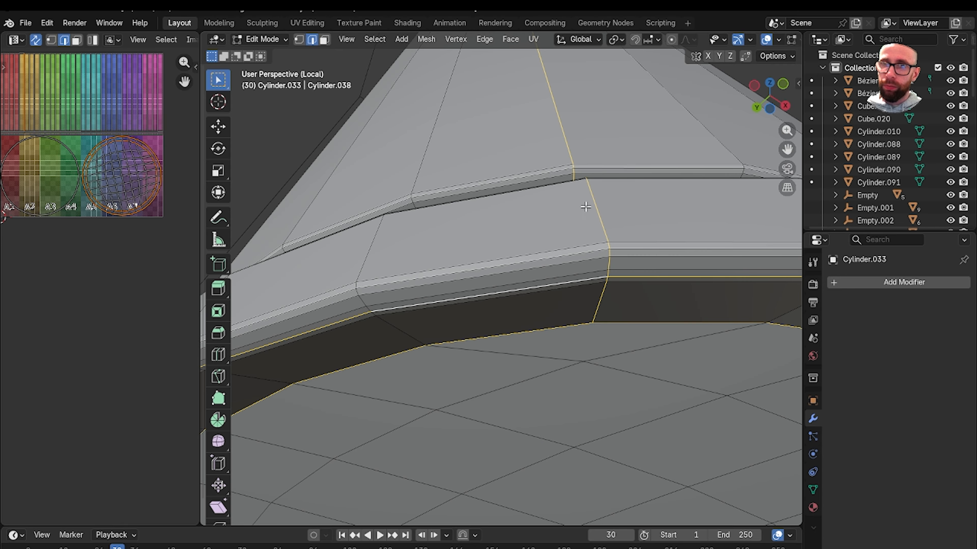
pyautogui.moveTo(600, 211); pyautogui.dragTo(580, 276, button='middle')
pyautogui.moveTo(569, 239)
pyautogui.mouseDown(button='middle')
pyautogui.moveTo(577, 159)
pyautogui.moveTo(556, 233)
pyautogui.mouseUp(button='middle')
pyautogui.scroll(-13, 563, 176)
pyautogui.keyDown('shift'); pyautogui.moveTo(554, 170); pyautogui.dragTo(540, 309, button='middle'); pyautogui.keyUp('shift')
pyautogui.scroll(5, 543, 250)
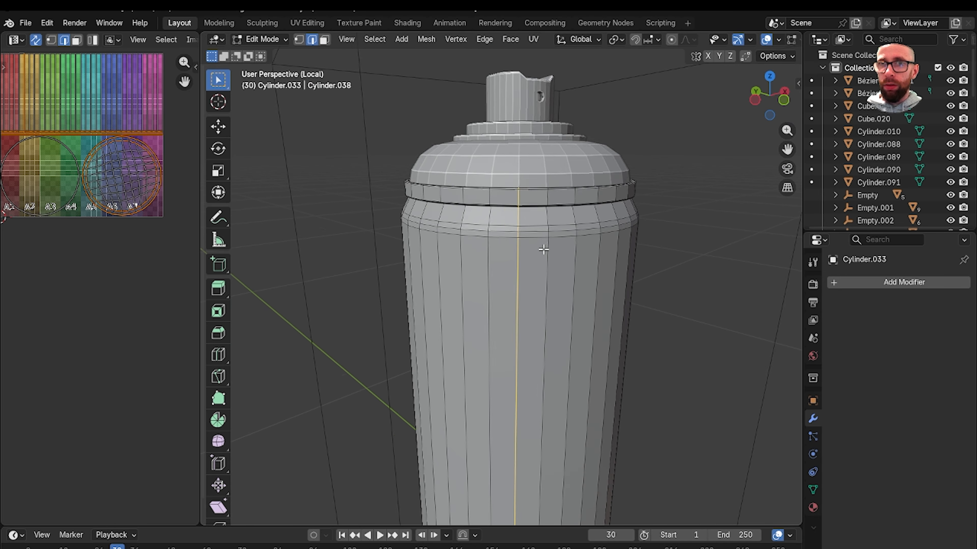
# Add the edge loops of the body's top rim to the selection and mark all selected edges as seams
pyautogui.scroll(3, 544, 249)
pyautogui.moveTo(543, 250)
pyautogui.keyDown('shift'); pyautogui.mouseDown(button='middle')
pyautogui.moveTo(528, 310)
pyautogui.moveTo(538, 266)
pyautogui.mouseUp(button='middle'); pyautogui.keyUp('shift')
pyautogui.scroll(1, 527, 310)
pyautogui.scroll(2, 535, 304)
pyautogui.keyDown('shift'); pyautogui.moveTo(539, 266); pyautogui.dragTo(540, 301, button='middle'); pyautogui.keyUp('shift')
pyautogui.scroll(-3, 525, 287)
pyautogui.scroll(4, 540, 301)
pyautogui.rightClick(536, 297)
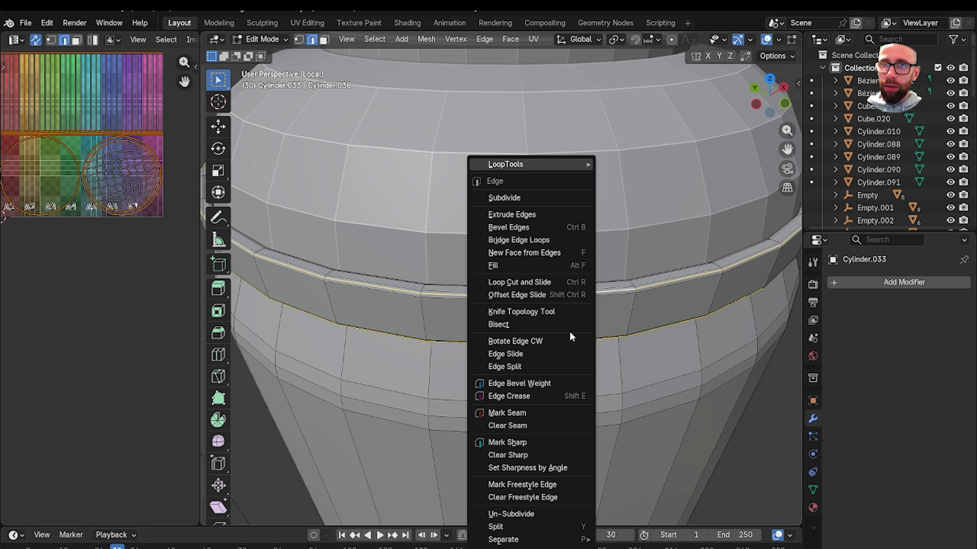
pyautogui.click(553, 414)
pyautogui.scroll(-2, 561, 384)
pyautogui.scroll(-3, 561, 384)
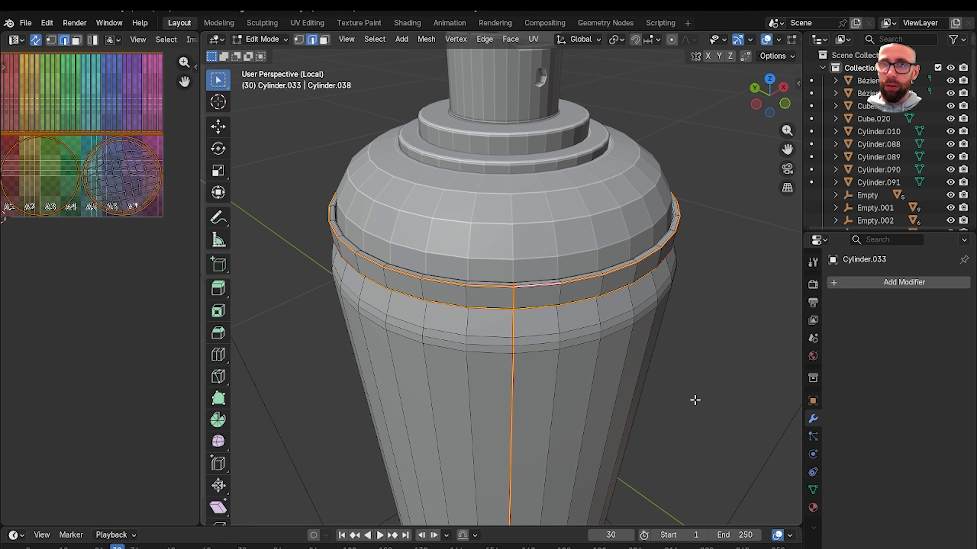
# Hide the can's domed top and reopen the body for mesh editing
pyautogui.press('Tab')
pyautogui.click(524, 252)
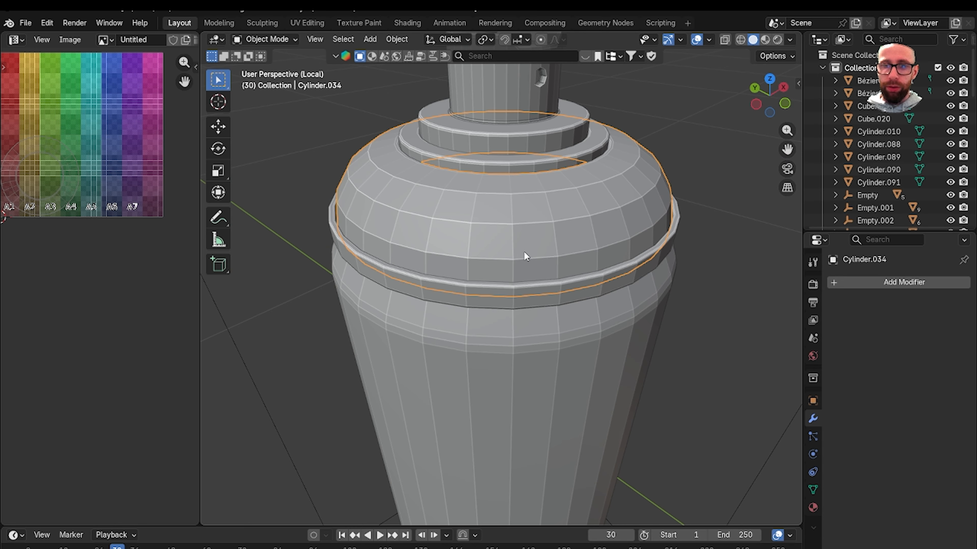
pyautogui.press('h')
pyautogui.click(509, 304)
pyautogui.press('Tab')
# Mark the remaining edge loops around the inside of the body's top rim as seams
pyautogui.scroll(2, 517, 342)
pyautogui.moveTo(508, 305); pyautogui.dragTo(543, 353, button='middle')
pyautogui.scroll(2, 536, 371)
pyautogui.hotkey('alt', 'a')
pyautogui.rightClick(608, 317)
pyautogui.click(597, 314)
pyautogui.scroll(-4, 578, 343)
pyautogui.scroll(-4, 553, 360)
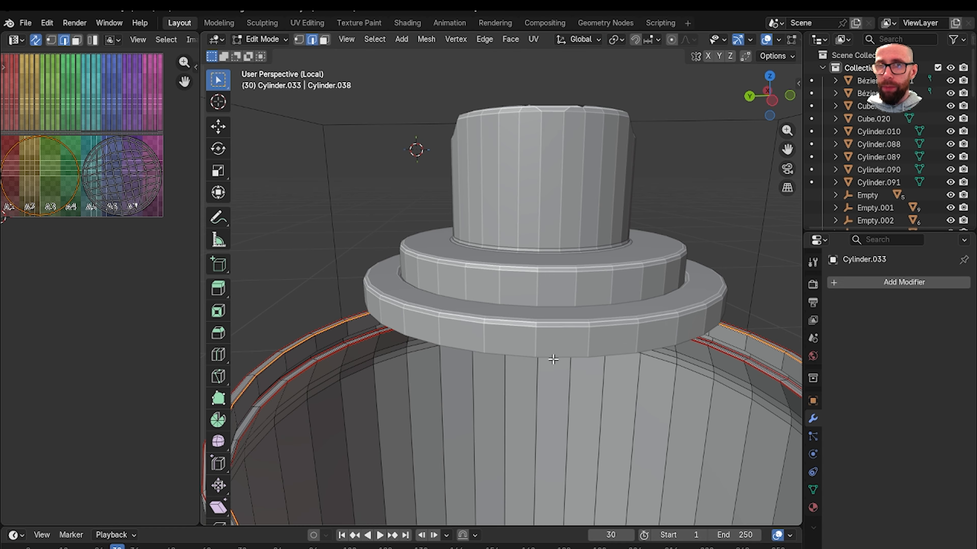
# Deselect the rim edges, leave the body's mesh editing and reveal the hidden domed top
pyautogui.scroll(-4, 553, 359)
pyautogui.hotkey('alt', 'h')
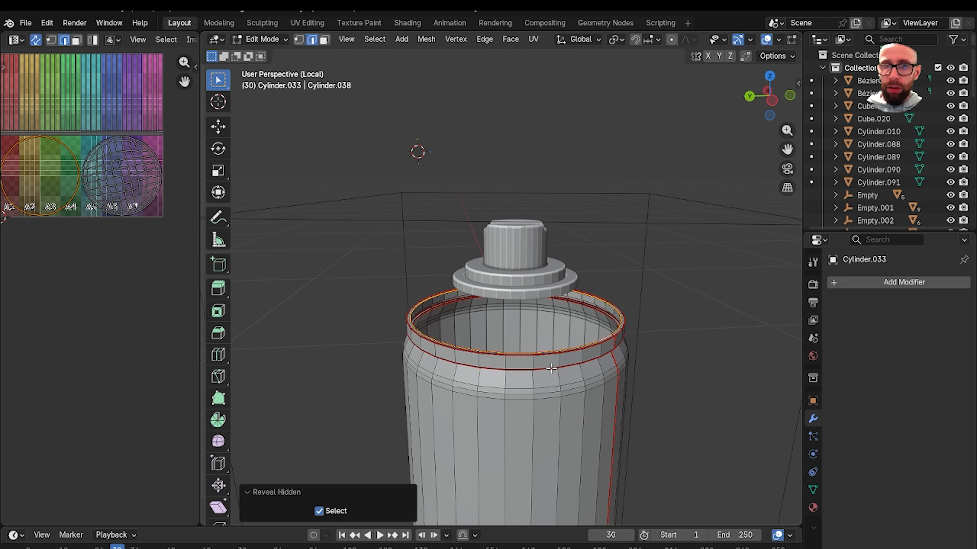
pyautogui.click(657, 370)
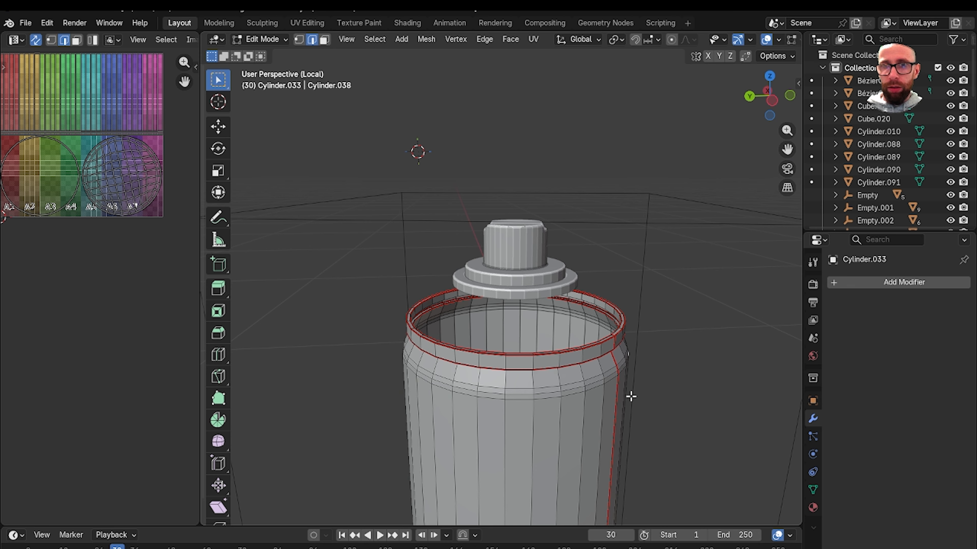
pyautogui.scroll(3, 633, 397)
pyautogui.scroll(-3, 695, 407)
pyautogui.press('Tab')
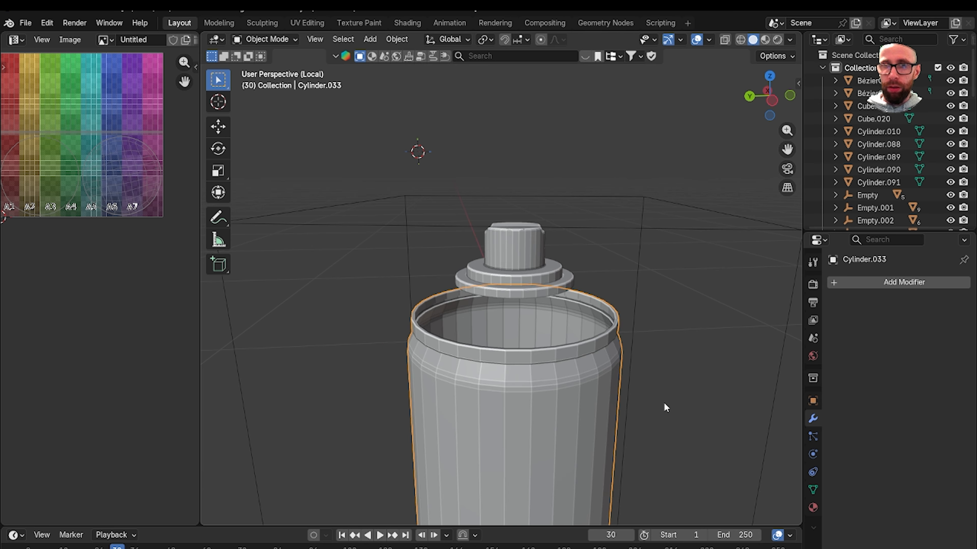
pyautogui.hotkey('alt', 'h')
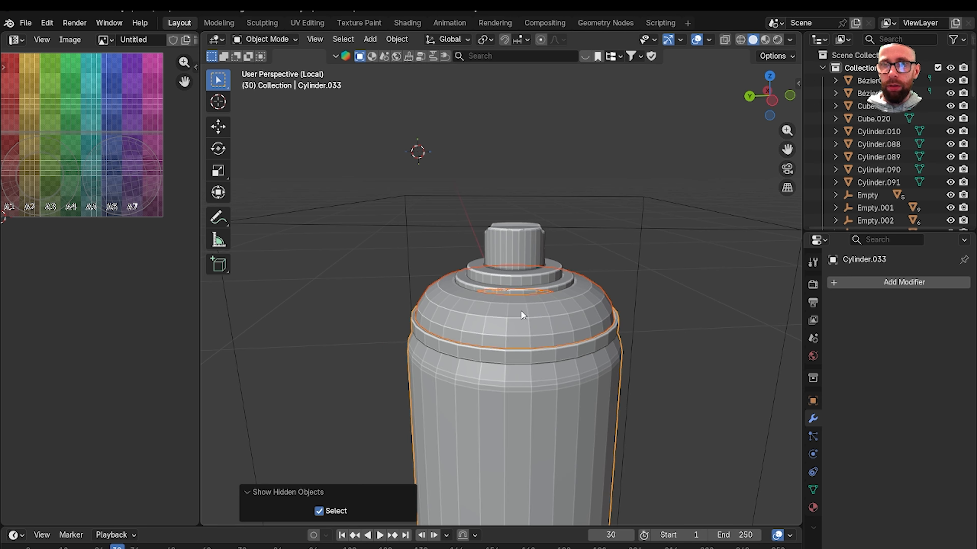
pyautogui.click(516, 315)
pyautogui.press('Tab')
pyautogui.moveTo(504, 332); pyautogui.dragTo(555, 352, button='middle')
pyautogui.press('Tab')
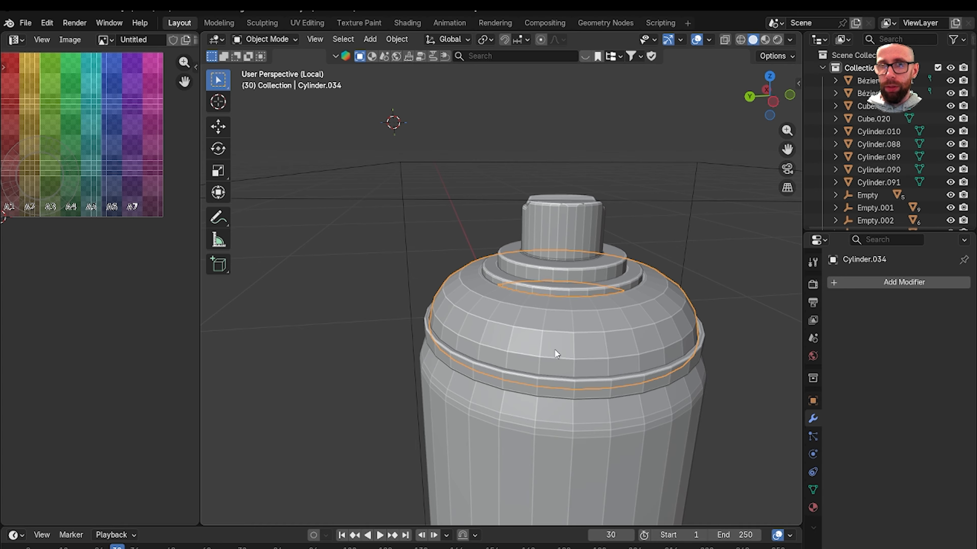
pyautogui.click(579, 423)
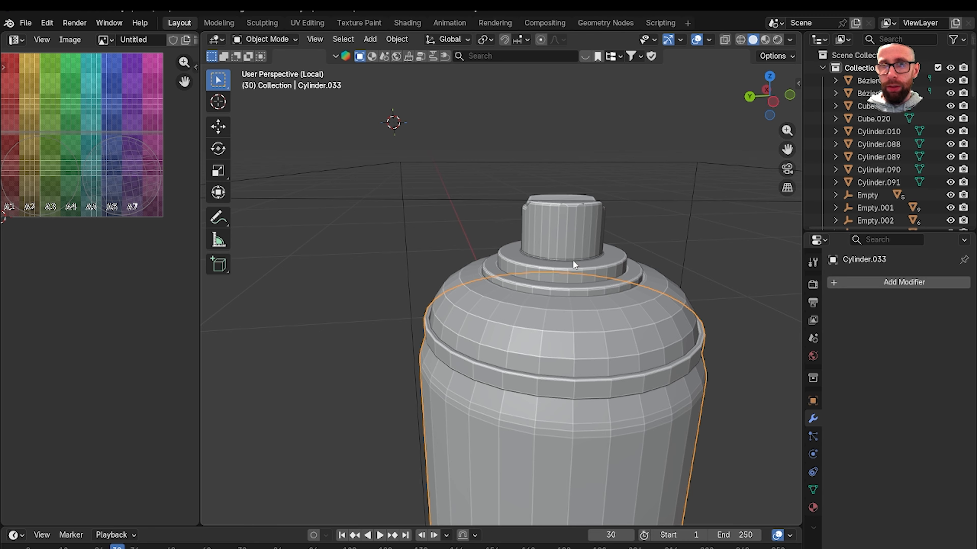
# Hide the nozzle and the ring pieces sitting on the can's dome
pyautogui.click(556, 277)
pyautogui.press('h')
pyautogui.click(555, 292)
pyautogui.press('h')
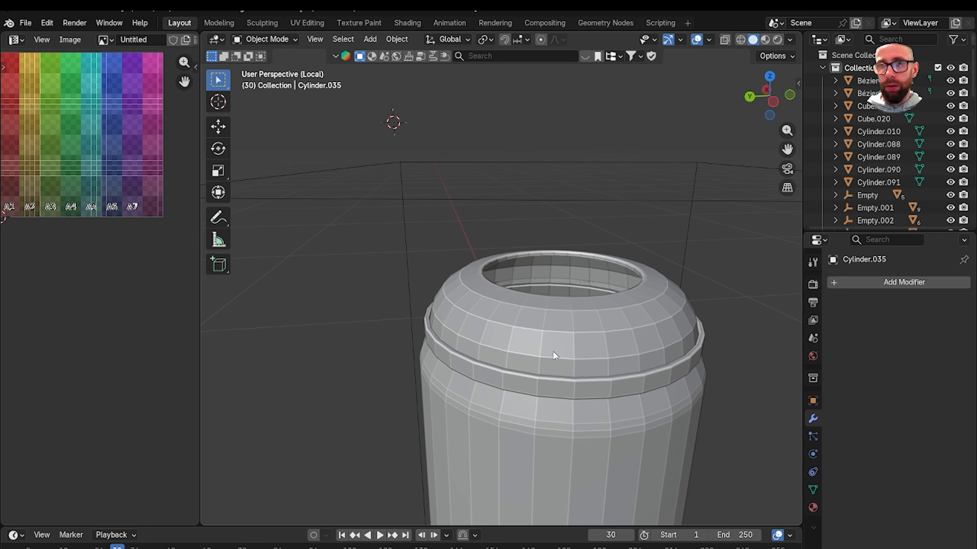
# Mark seams on the dome along the edge loop around its upper opening and one vertical edge line
pyautogui.click(553, 354)
pyautogui.press('Tab')
pyautogui.moveTo(554, 354); pyautogui.dragTo(560, 363, button='middle')
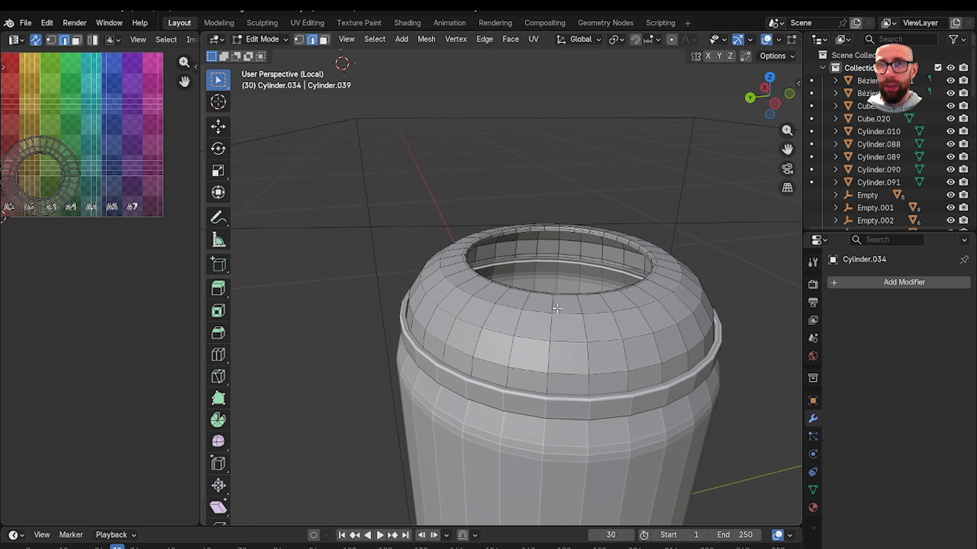
pyautogui.scroll(3, 553, 307)
pyautogui.moveTo(552, 307); pyautogui.dragTo(604, 359, button='middle')
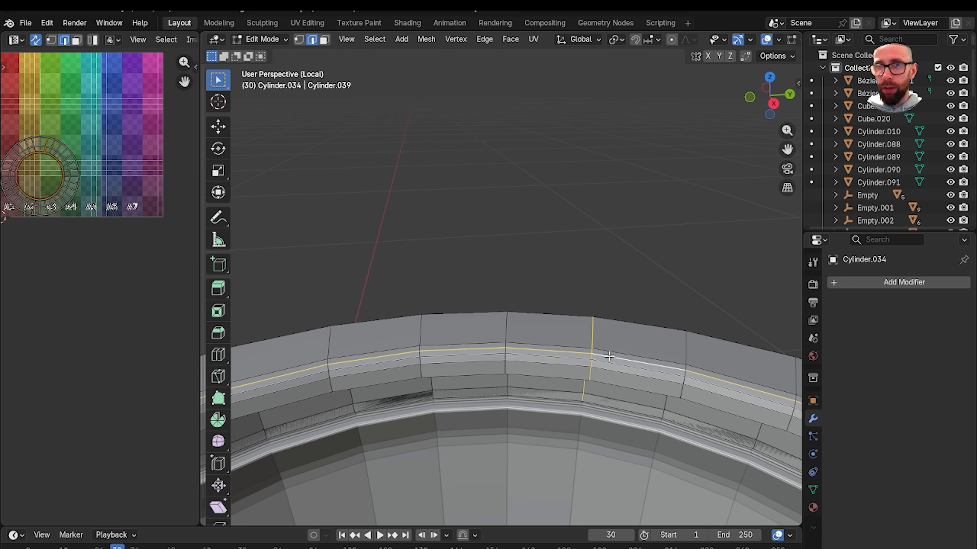
pyautogui.hotkey('ctrl', 'e')
pyautogui.click(594, 274)
pyautogui.press('Tab')
# Leave local view and reveal the can's hidden nozzle and ring pieces
pyautogui.moveTo(591, 273); pyautogui.dragTo(506, 312, button='middle')
pyautogui.scroll(-5, 602, 300)
pyautogui.scroll(4, 528, 301)
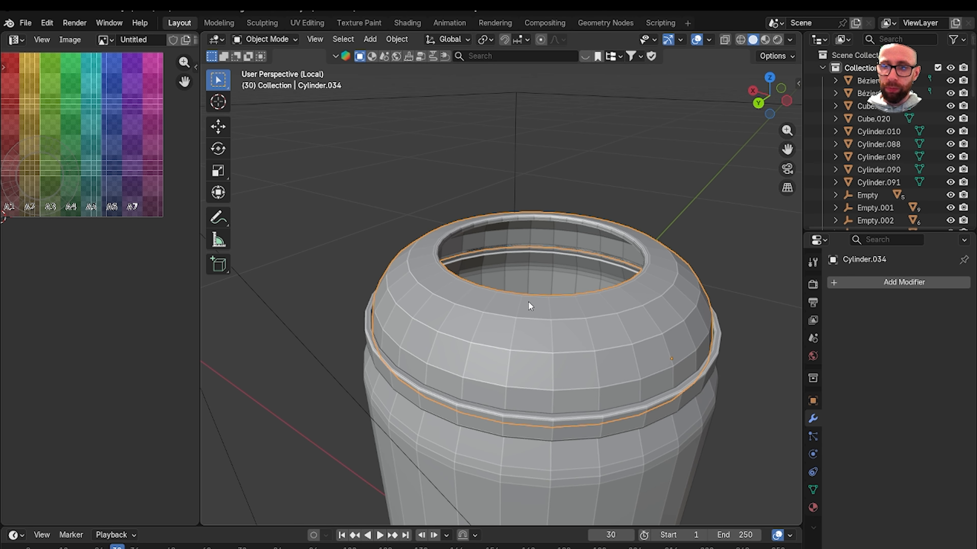
pyautogui.press('KP_Divide')
pyautogui.press('KP_Divide')
pyautogui.press('KP_Divide')
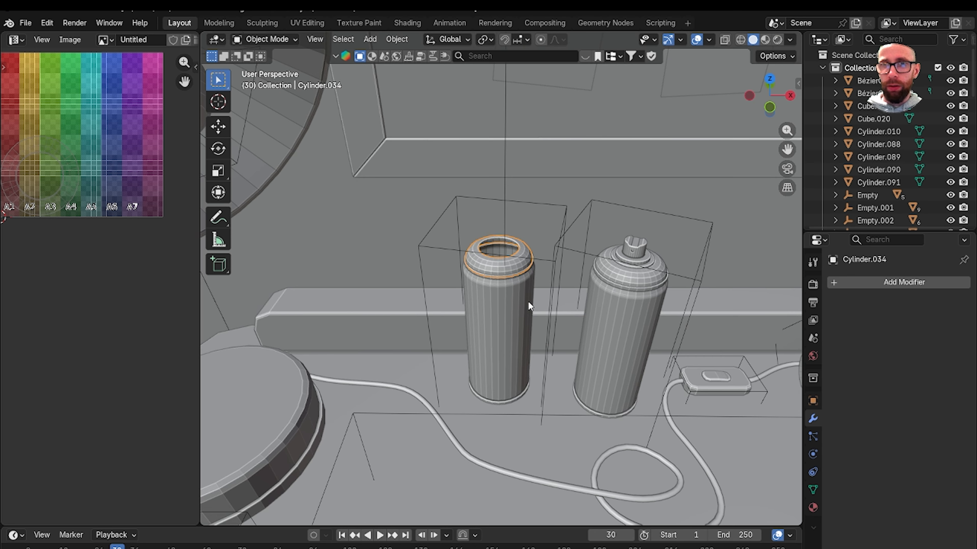
pyautogui.hotkey('alt', 'h')
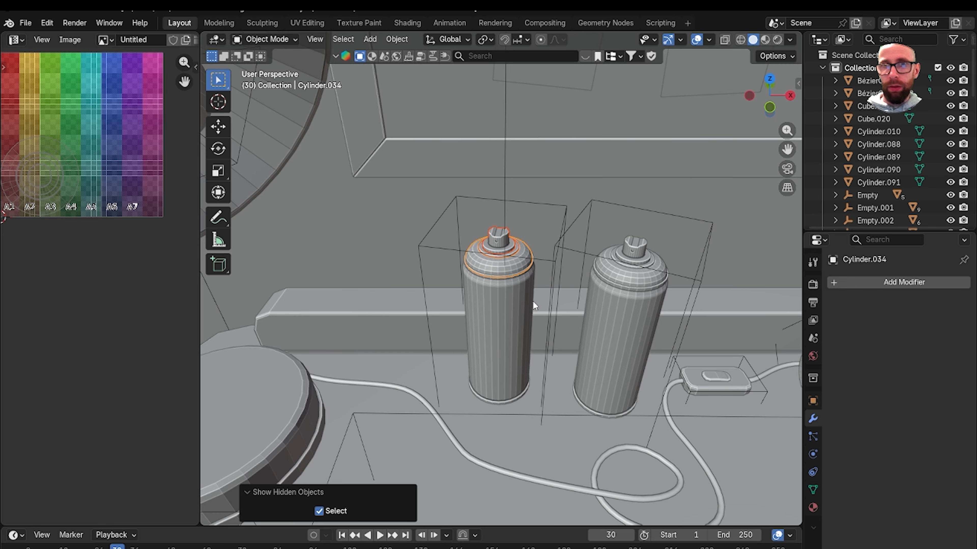
# Select the spray can's parts together with their enclosing box empty and isolate them in local view
pyautogui.press('KP_Decimal')
pyautogui.scroll(-2, 532, 301)
pyautogui.click(514, 326)
pyautogui.scroll(3, 485, 268)
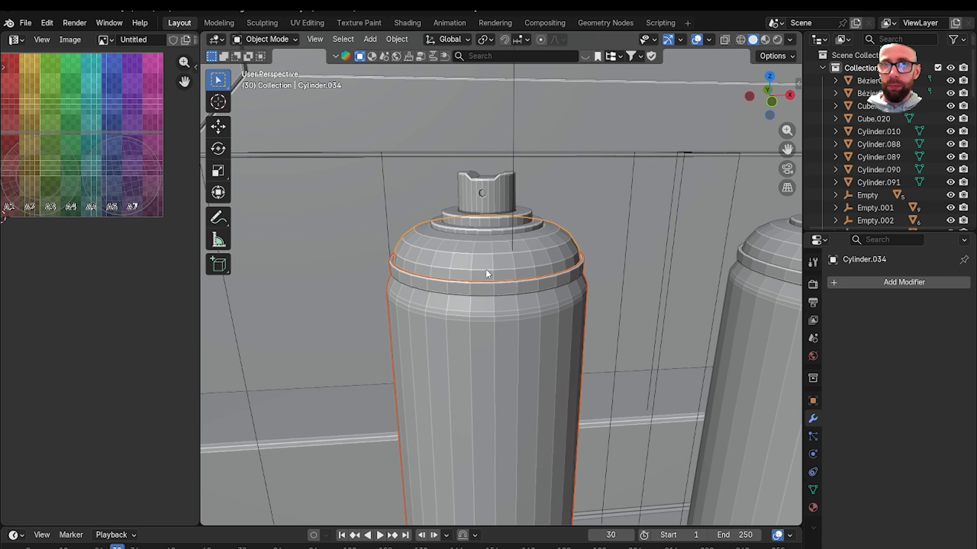
pyautogui.scroll(-5, 662, 177)
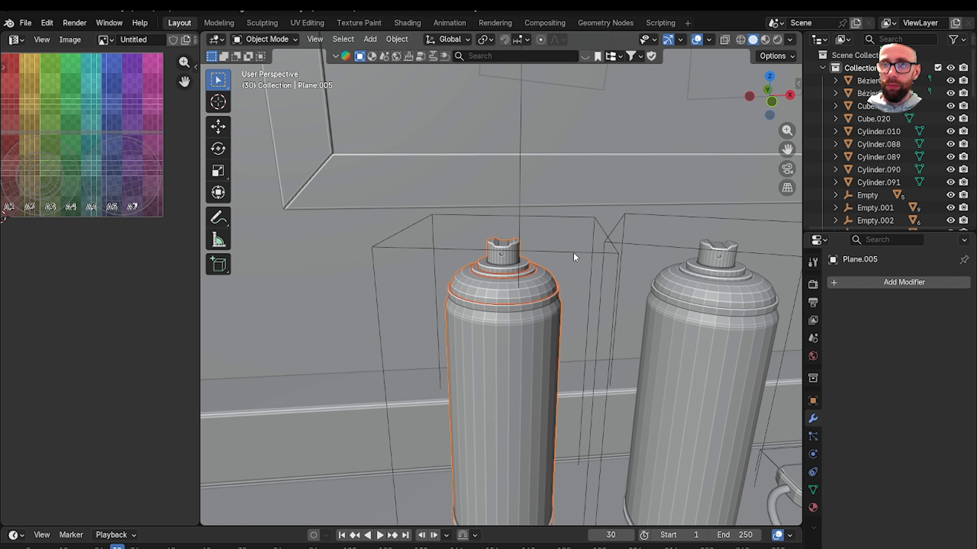
pyautogui.keyDown('shift'); pyautogui.click(574, 253); pyautogui.keyUp('shift')
pyautogui.press('KP_Divide')
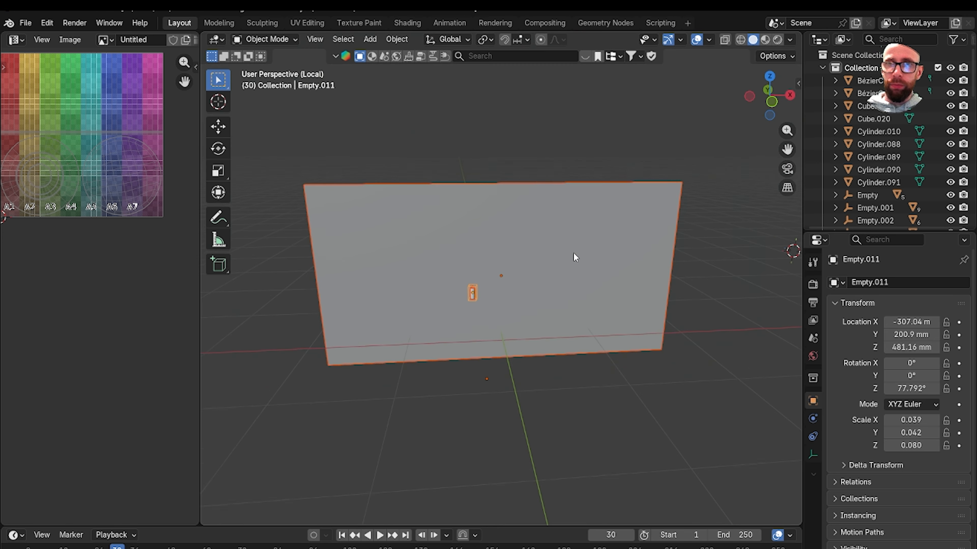
# Hide the large background plane that surrounds the isolated can
pyautogui.click(642, 327)
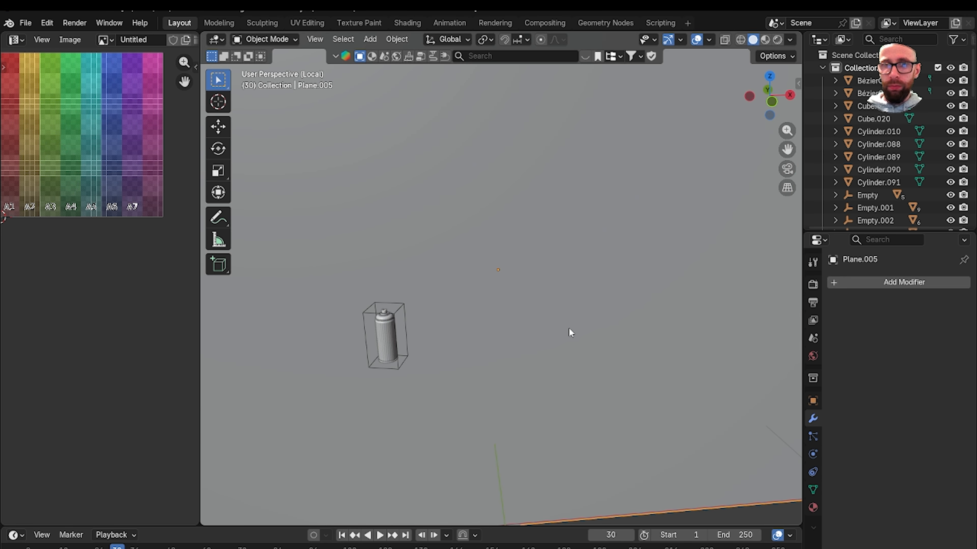
pyautogui.press('h')
pyautogui.keyDown('shift'); pyautogui.moveTo(488, 342); pyautogui.dragTo(581, 335, button='middle'); pyautogui.keyUp('shift')
pyautogui.scroll(5, 538, 328)
pyautogui.scroll(4, 503, 295)
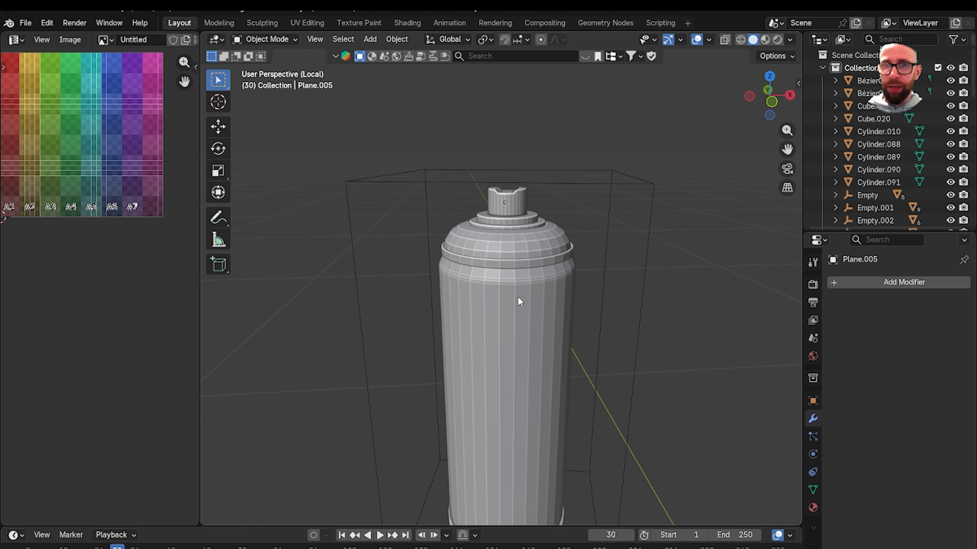
# Examine the meshes of the can's body and domed top for their existing seams
pyautogui.click(536, 318)
pyautogui.press('Tab')
pyautogui.press('Tab')
pyautogui.moveTo(547, 336); pyautogui.dragTo(600, 263, button='middle')
pyautogui.click(475, 261)
pyautogui.press('Tab')
pyautogui.scroll(3, 524, 257)
pyautogui.press('Tab')
pyautogui.press('KP_Decimal')
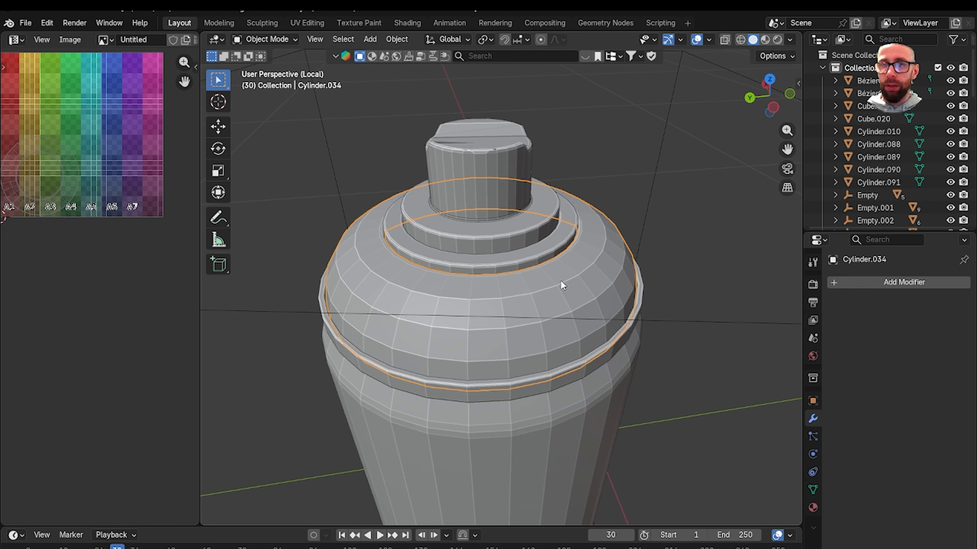
# Hide the dome, body and nozzle, leaving only the flat ring that sits around the nozzle's base
pyautogui.click(477, 266)
pyautogui.press('KP_Decimal')
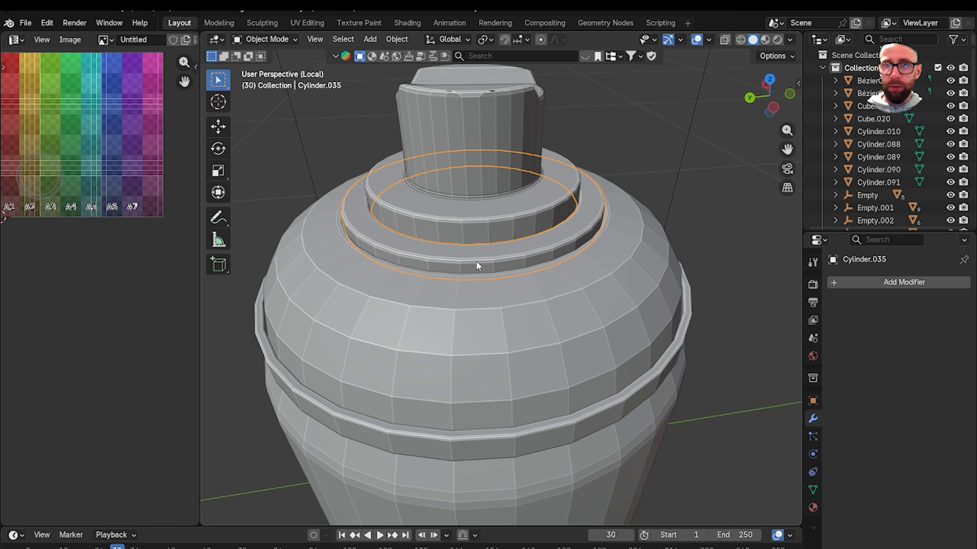
pyautogui.click(485, 331)
pyautogui.press('h')
pyautogui.click(541, 471)
pyautogui.press('h')
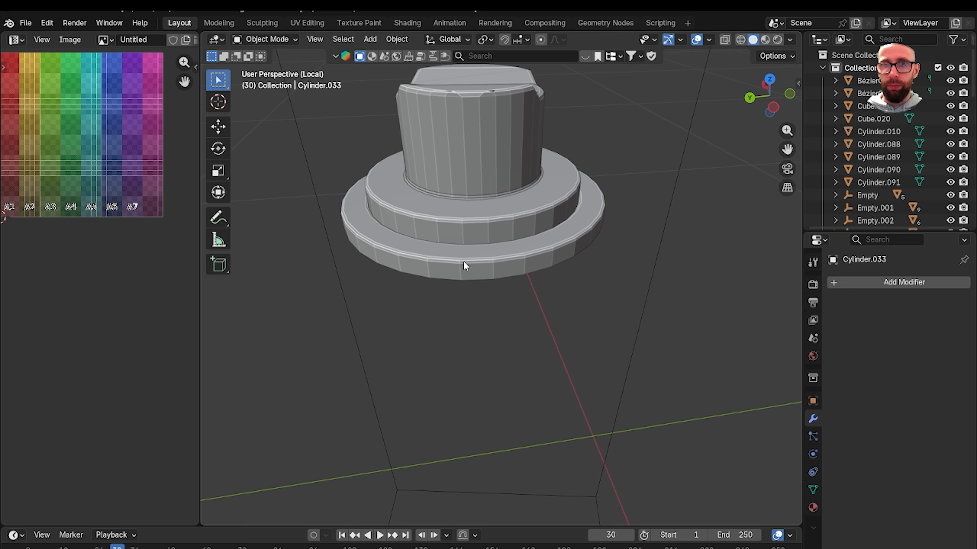
pyautogui.press('h')
# Mark seams on the flat ring along its outer upper and inner edge loops, and leave mesh editing
pyautogui.click(460, 265)
pyautogui.press('Tab')
pyautogui.keyDown('shift'); pyautogui.moveTo(485, 267); pyautogui.dragTo(535, 300, button='middle'); pyautogui.keyUp('shift')
pyautogui.scroll(4, 535, 309)
pyautogui.keyDown('alt'); pyautogui.click(493, 235); pyautogui.keyUp('alt')
pyautogui.keyDown('shift'); pyautogui.moveTo(548, 173); pyautogui.dragTo(556, 300, button='middle'); pyautogui.keyUp('shift')
pyautogui.scroll(1, 557, 285)
pyautogui.keyDown('alt'); pyautogui.keyDown('shift'); pyautogui.click(544, 160); pyautogui.keyUp('shift'); pyautogui.keyUp('alt')
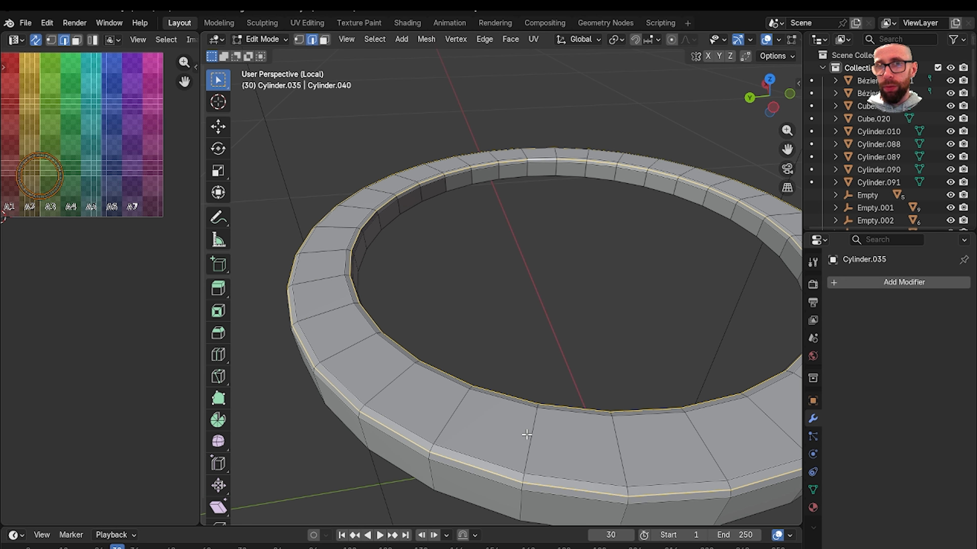
pyautogui.hotkey('ctrl', 'e')
pyautogui.click(563, 326)
pyautogui.scroll(-3, 563, 328)
pyautogui.press('Tab')
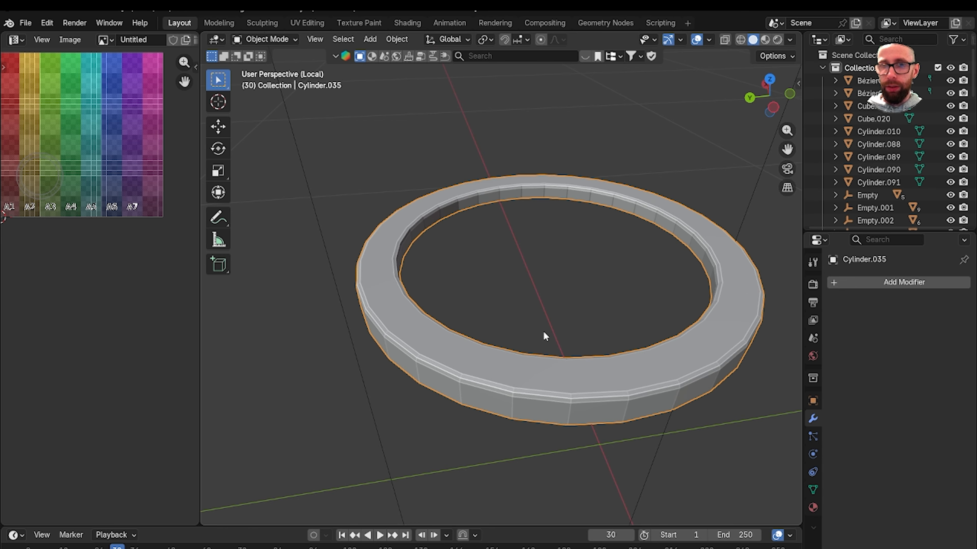
# Reveal the can's hidden parts and isolate only the nozzle in local view
pyautogui.hotkey('alt', 'h')
pyautogui.moveTo(543, 331); pyautogui.dragTo(542, 298, button='middle')
pyautogui.click(542, 299)
pyautogui.press('KP_Divide')
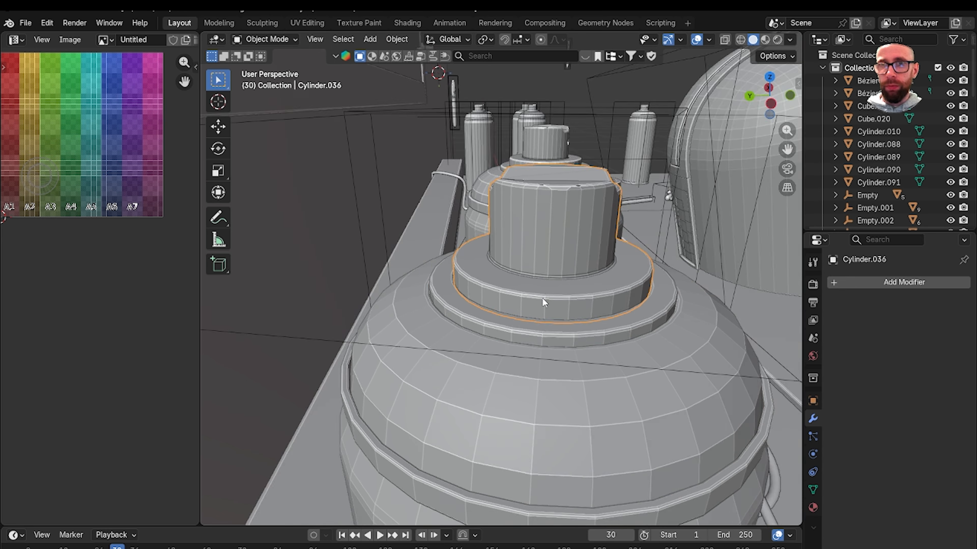
pyautogui.press('KP_Divide')
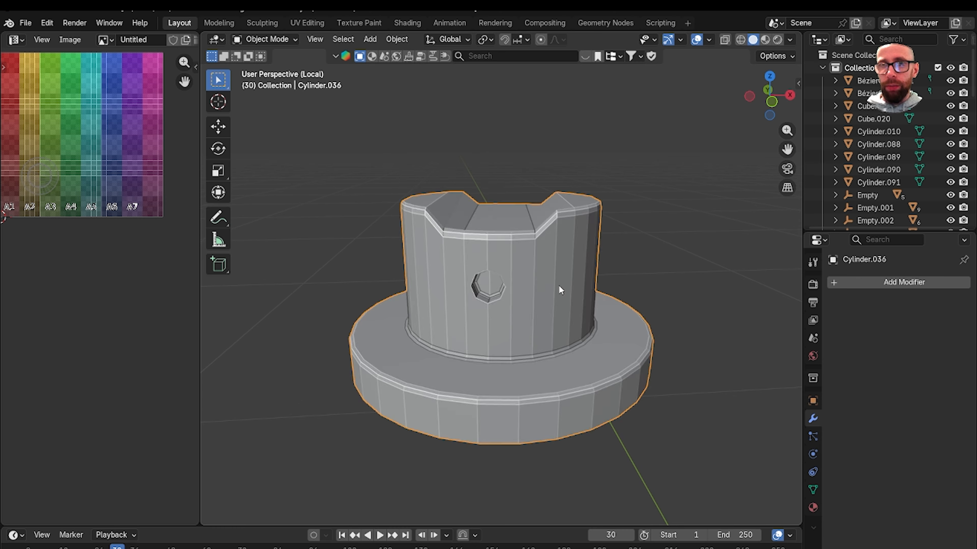
# Mark seams on the nozzle along its collar edge, stem base, spray hole loops, top rim and a vertical edge line through the hole
pyautogui.press('Tab')
pyautogui.moveTo(453, 323); pyautogui.dragTo(552, 243, button='middle')
pyautogui.scroll(4, 492, 324)
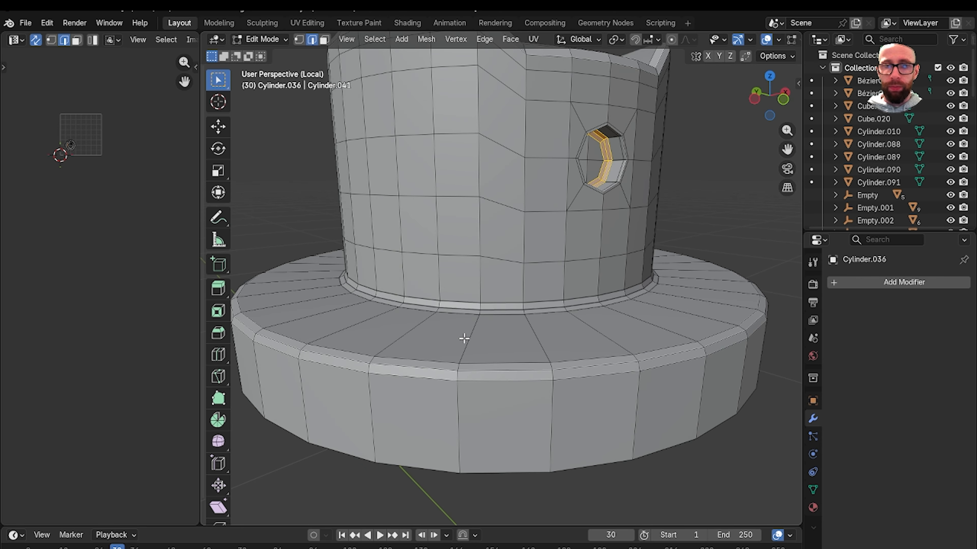
pyautogui.keyDown('alt'); pyautogui.click(428, 377); pyautogui.keyUp('alt')
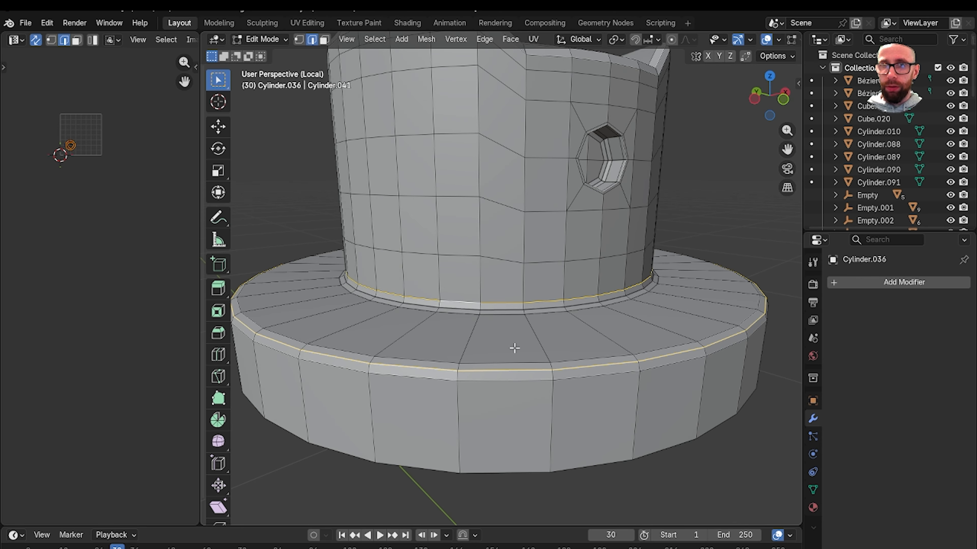
pyautogui.moveTo(514, 348); pyautogui.dragTo(502, 321, button='middle')
pyautogui.keyDown('alt'); pyautogui.click(466, 297); pyautogui.keyUp('alt')
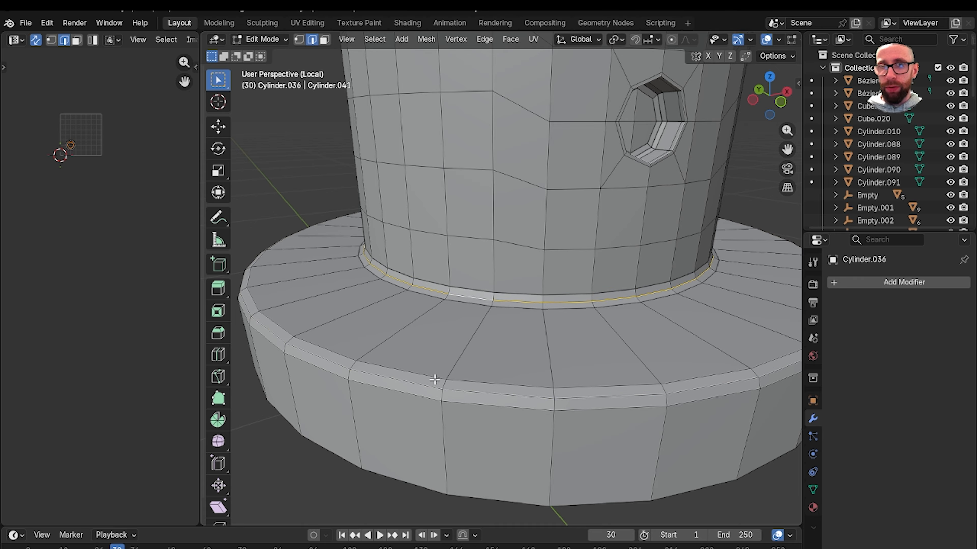
pyautogui.moveTo(453, 376); pyautogui.dragTo(423, 369, button='middle')
pyautogui.scroll(2, 600, 308)
pyautogui.keyDown('shift'); pyautogui.moveTo(623, 300); pyautogui.dragTo(582, 351, button='middle'); pyautogui.keyUp('shift')
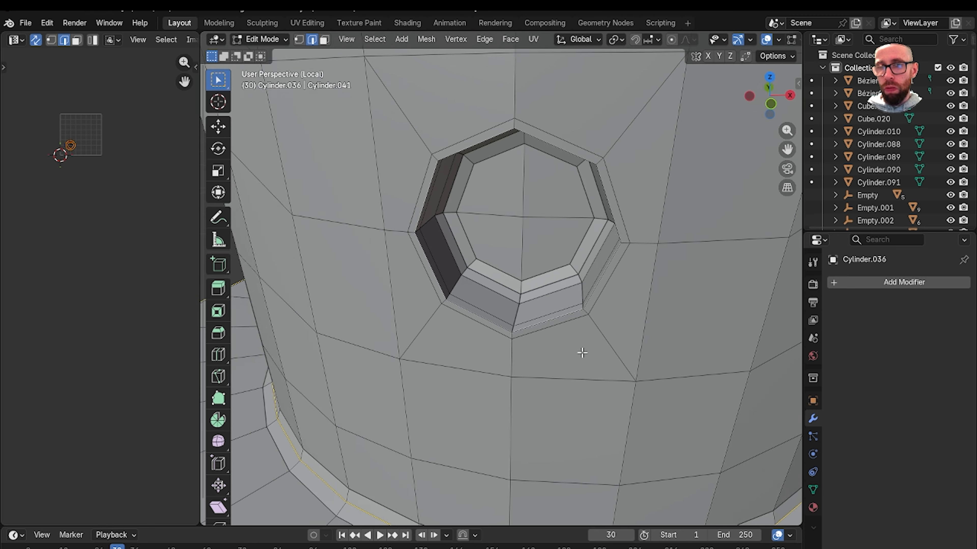
pyautogui.scroll(3, 582, 351)
pyautogui.scroll(1, 528, 365)
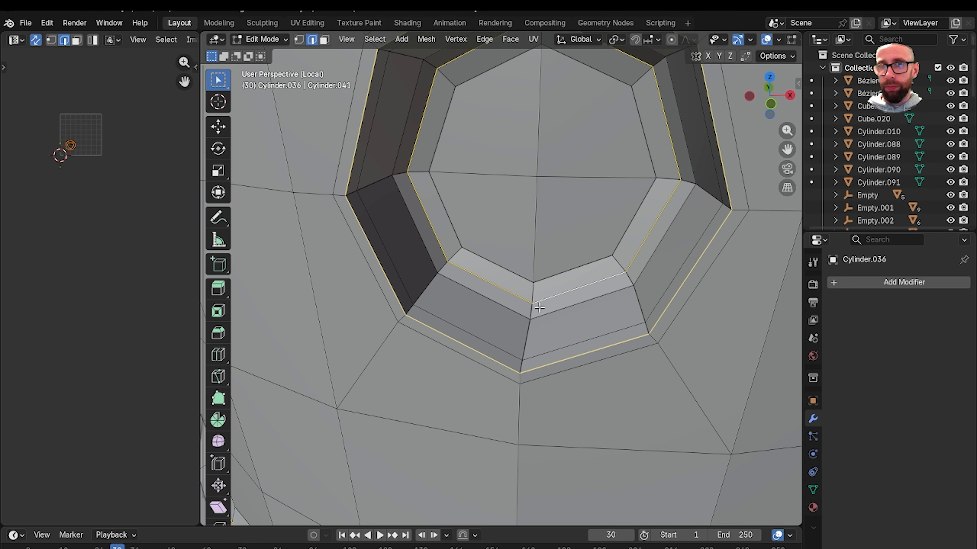
pyautogui.scroll(-5, 523, 346)
pyautogui.moveTo(521, 346); pyautogui.dragTo(673, 312, button='middle')
pyautogui.scroll(3, 516, 297)
pyautogui.scroll(-3, 515, 285)
pyautogui.scroll(-4, 500, 290)
pyautogui.scroll(4, 454, 265)
pyautogui.moveTo(430, 327); pyautogui.dragTo(632, 318, button='middle')
pyautogui.scroll(-3, 625, 329)
pyautogui.moveTo(523, 351); pyautogui.dragTo(699, 314, button='middle')
pyautogui.scroll(3, 538, 349)
pyautogui.scroll(-3, 538, 348)
pyautogui.scroll(-7, 556, 399)
pyautogui.scroll(4, 586, 327)
pyautogui.moveTo(538, 336); pyautogui.dragTo(656, 317, button='middle')
pyautogui.rightClick(656, 317)
pyautogui.click(689, 280)
pyautogui.press('Tab')
# Try a Subdivision Surface modifier with smooth shading on the nozzle and check its top edge
pyautogui.scroll(2, 544, 299)
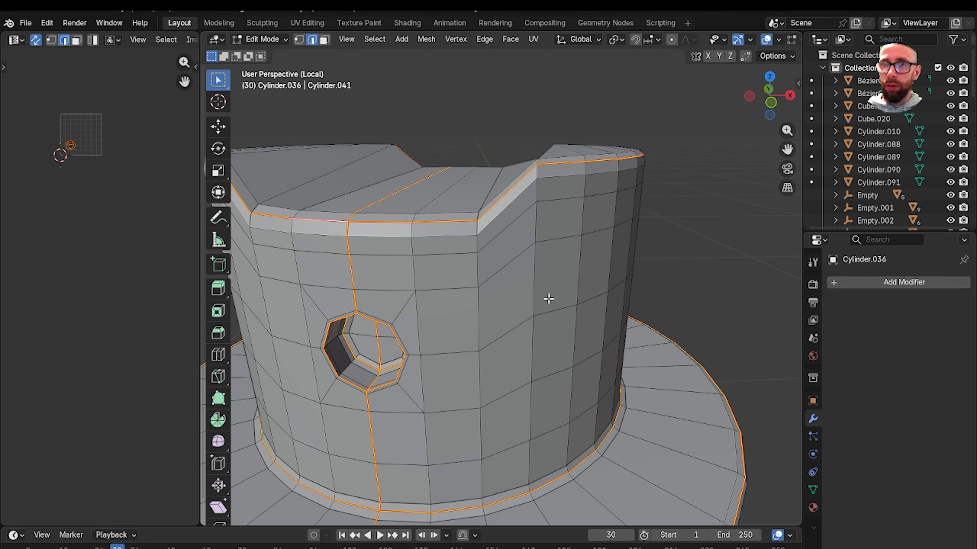
pyautogui.scroll(-2, 607, 271)
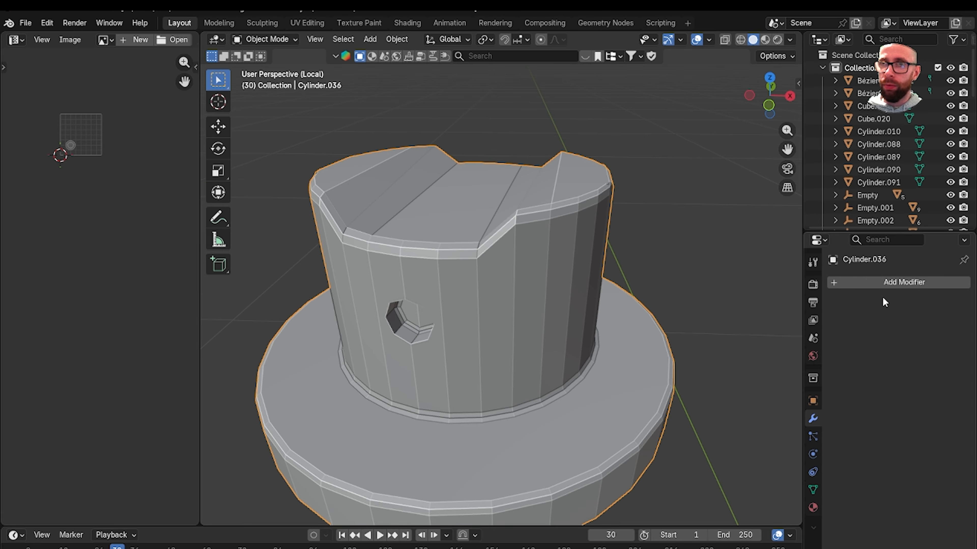
pyautogui.click(878, 283)
pyautogui.moveTo(879, 284)
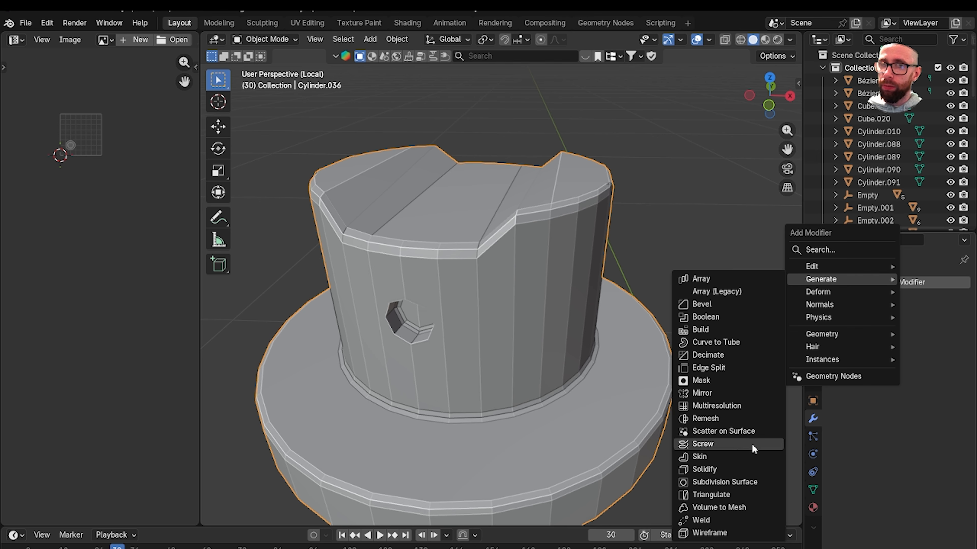
pyautogui.click(771, 481)
pyautogui.moveTo(683, 389); pyautogui.dragTo(518, 357, button='middle')
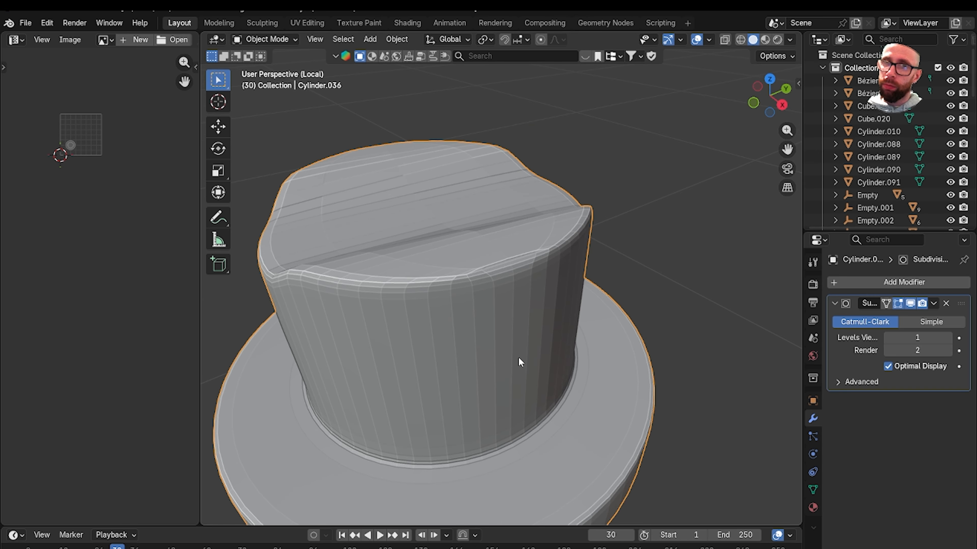
pyautogui.rightClick(491, 341)
pyautogui.click(473, 319)
pyautogui.moveTo(473, 318); pyautogui.dragTo(550, 311, button='middle')
pyautogui.scroll(-4, 453, 361)
pyautogui.moveTo(451, 360); pyautogui.dragTo(653, 367, button='middle')
pyautogui.scroll(3, 524, 387)
# Remove the Subdivision Surface modifier from the nozzle and return it to flat shading
pyautogui.press('Tab')
pyautogui.moveTo(524, 387); pyautogui.dragTo(623, 388, button='middle')
pyautogui.click(945, 304)
pyautogui.press('Tab')
pyautogui.press('Tab')
pyautogui.press('Tab')
pyautogui.rightClick(621, 388)
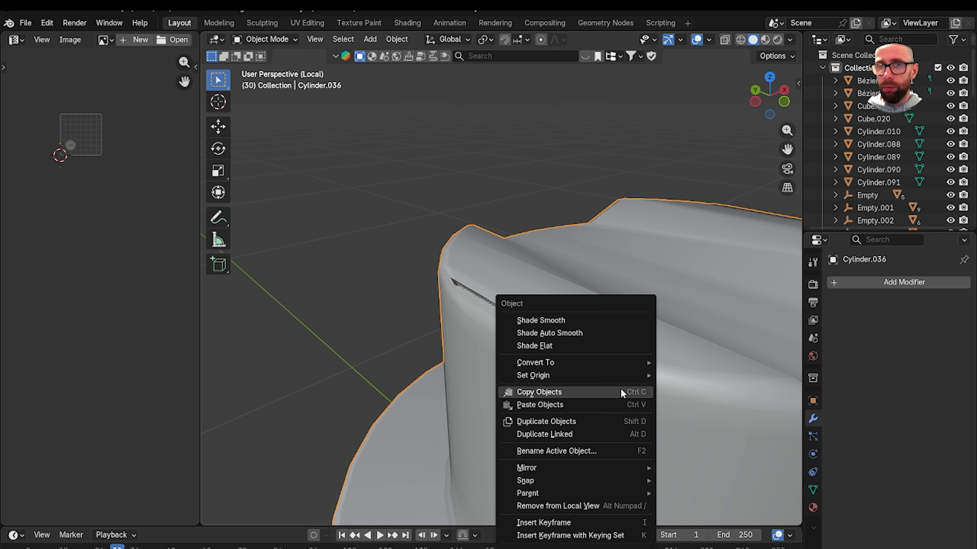
pyautogui.click(566, 348)
# Delete all the faces of the nozzle's top cap, including the narrow bevel faces around its rim
pyautogui.moveTo(566, 348); pyautogui.dragTo(603, 383, button='middle')
pyautogui.keyDown('shift'); pyautogui.moveTo(655, 358); pyautogui.dragTo(620, 388, button='middle'); pyautogui.keyUp('shift')
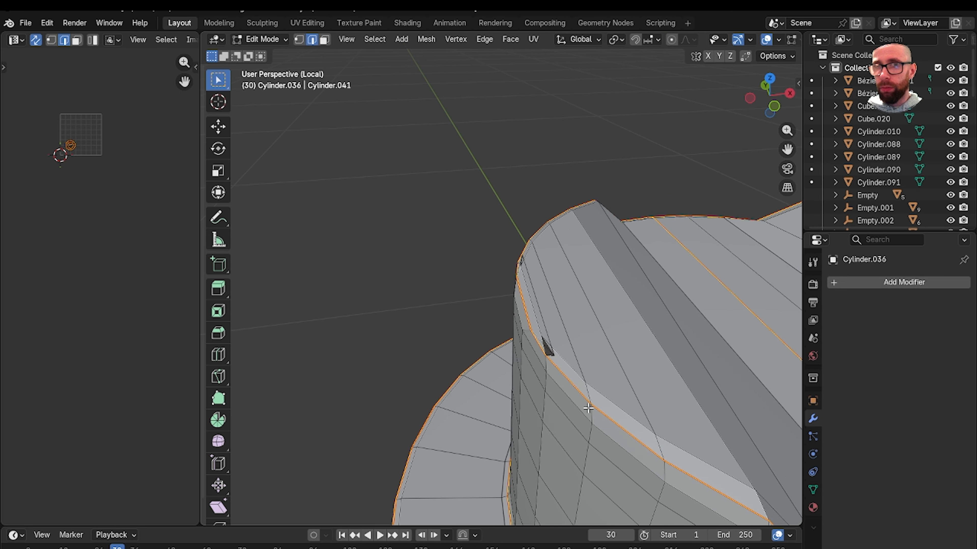
pyautogui.scroll(1, 589, 349)
pyautogui.moveTo(561, 327); pyautogui.dragTo(576, 333, button='middle')
pyautogui.scroll(-5, 598, 352)
pyautogui.scroll(5, 596, 346)
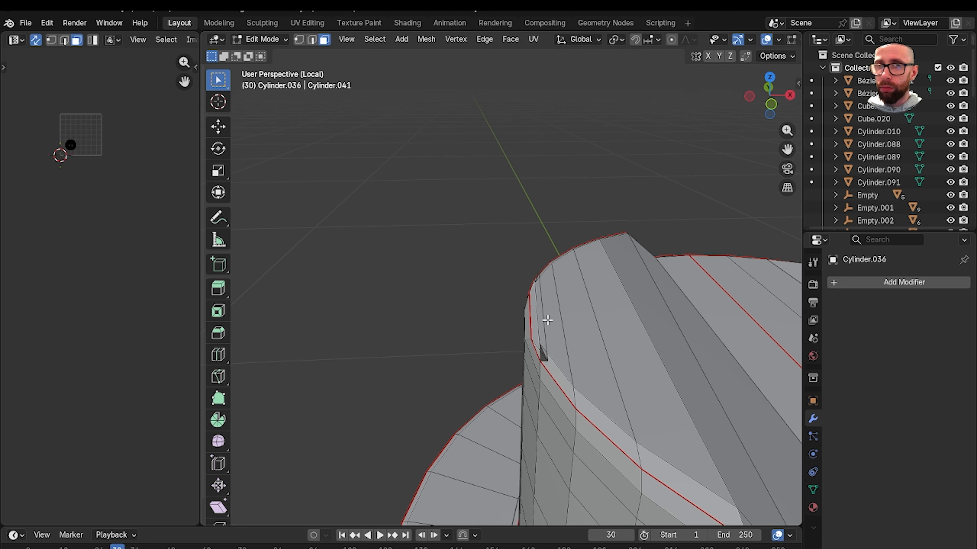
pyautogui.keyDown('shift'); pyautogui.moveTo(607, 340); pyautogui.dragTo(668, 342); pyautogui.keyUp('shift')
pyautogui.keyDown('shift'); pyautogui.moveTo(750, 348); pyautogui.dragTo(535, 327, button='middle'); pyautogui.keyUp('shift')
pyautogui.keyDown('shift'); pyautogui.moveTo(493, 328); pyautogui.dragTo(615, 342); pyautogui.keyUp('shift')
pyautogui.keyDown('shift'); pyautogui.moveTo(722, 343); pyautogui.dragTo(594, 368, button='middle'); pyautogui.keyUp('shift')
pyautogui.keyDown('shift'); pyautogui.moveTo(533, 387); pyautogui.dragTo(664, 370); pyautogui.keyUp('shift')
pyautogui.keyDown('shift'); pyautogui.moveTo(671, 367); pyautogui.dragTo(582, 379, button='middle'); pyautogui.keyUp('shift')
pyautogui.keyDown('shift'); pyautogui.moveTo(579, 381); pyautogui.dragTo(660, 363); pyautogui.keyUp('shift')
pyautogui.moveTo(677, 360); pyautogui.dragTo(582, 357, button='middle')
pyautogui.keyDown('shift'); pyautogui.click(617, 355); pyautogui.keyUp('shift')
pyautogui.scroll(2, 620, 355)
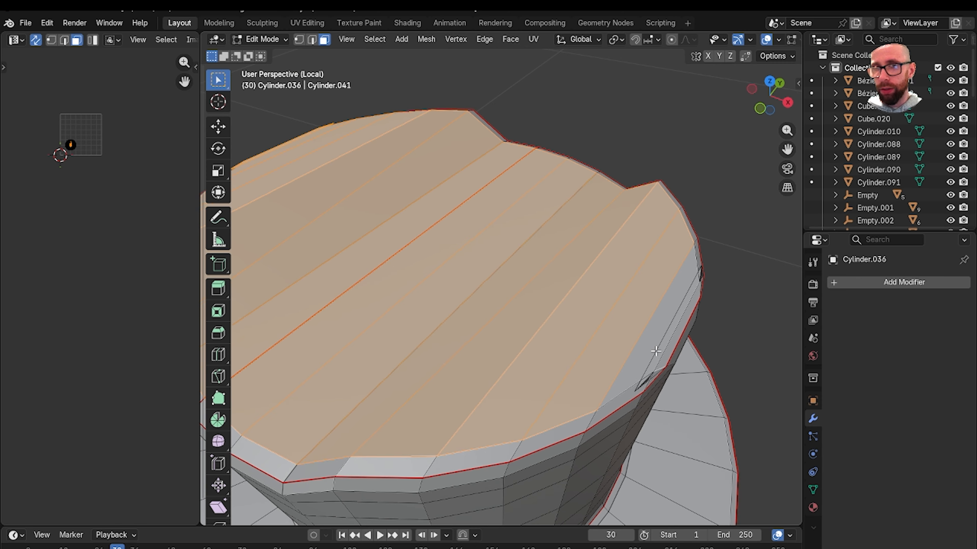
pyautogui.keyDown('shift'); pyautogui.moveTo(639, 344); pyautogui.dragTo(581, 336, button='middle'); pyautogui.keyUp('shift')
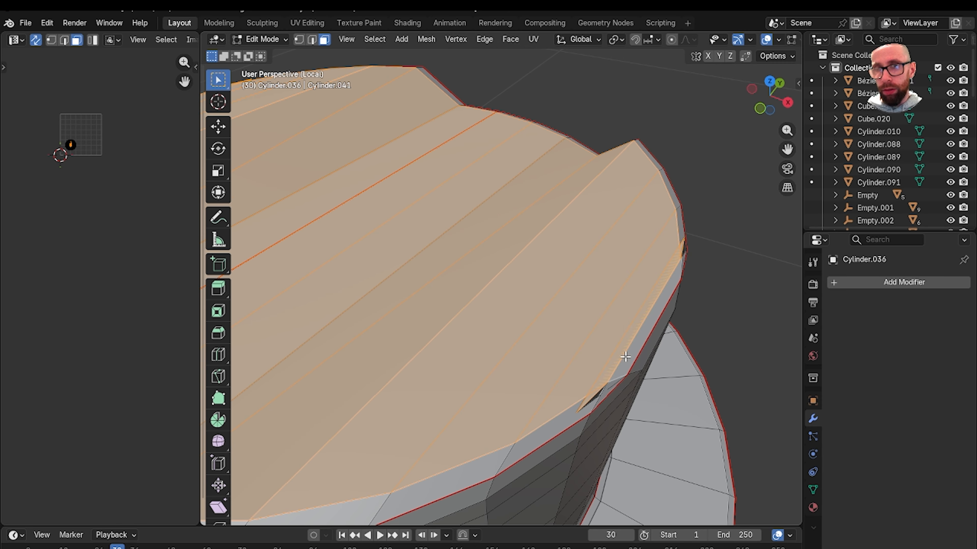
pyautogui.scroll(-2, 537, 385)
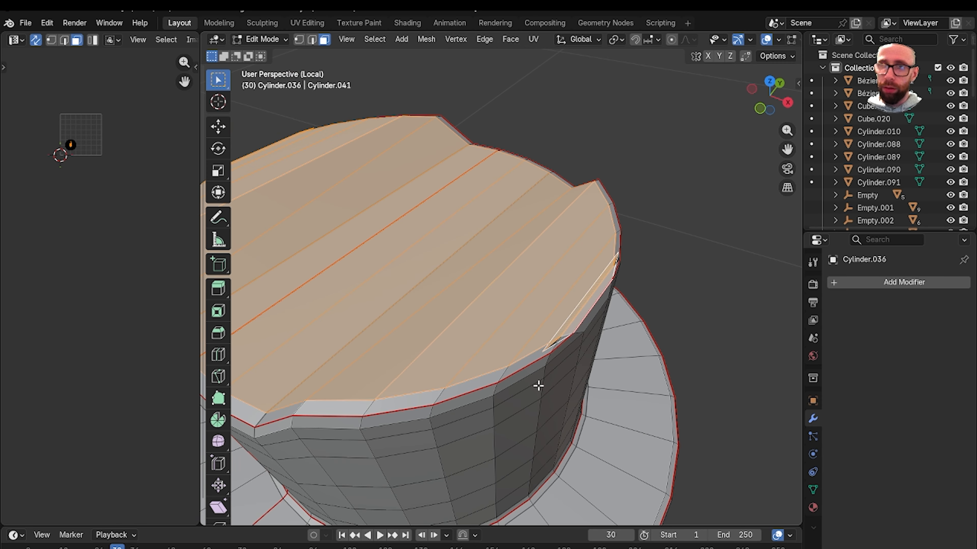
pyautogui.keyDown('shift'); pyautogui.click(502, 372); pyautogui.keyUp('shift')
pyautogui.keyDown('shift'); pyautogui.click(503, 349); pyautogui.keyUp('shift')
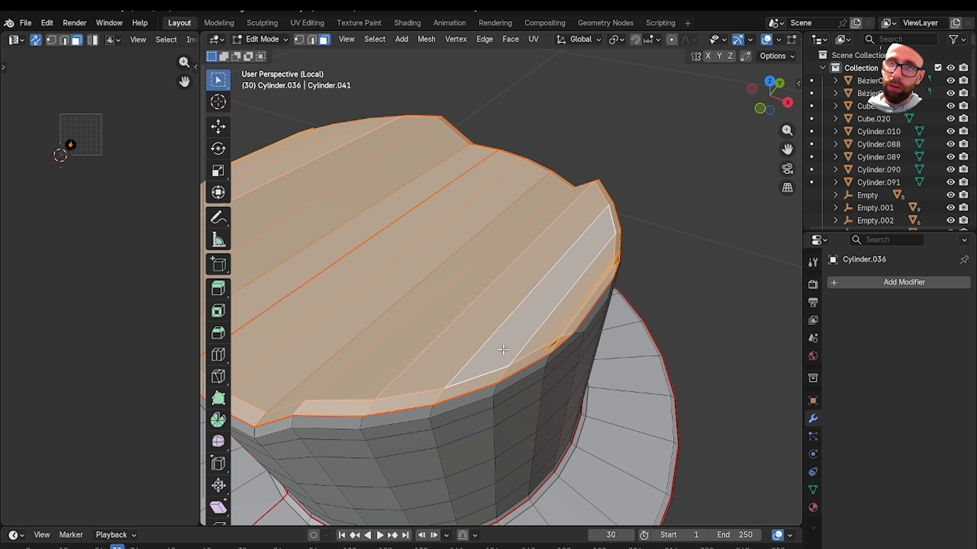
pyautogui.press('x')
pyautogui.click(503, 349)
# Try to close the nozzle's open top rim with Grid Fill and check the new faces in wireframe
pyautogui.moveTo(492, 354); pyautogui.dragTo(537, 334, button='middle')
pyautogui.keyDown('shift'); pyautogui.moveTo(388, 352); pyautogui.dragTo(506, 355, button='middle'); pyautogui.keyUp('shift')
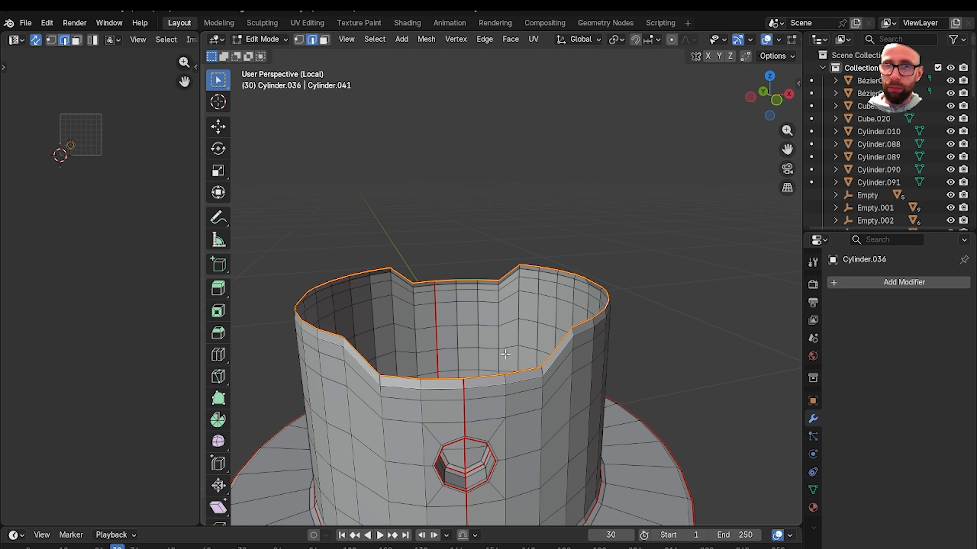
pyautogui.press('F3')
pyautogui.write('grid fill')
pyautogui.press('Return')
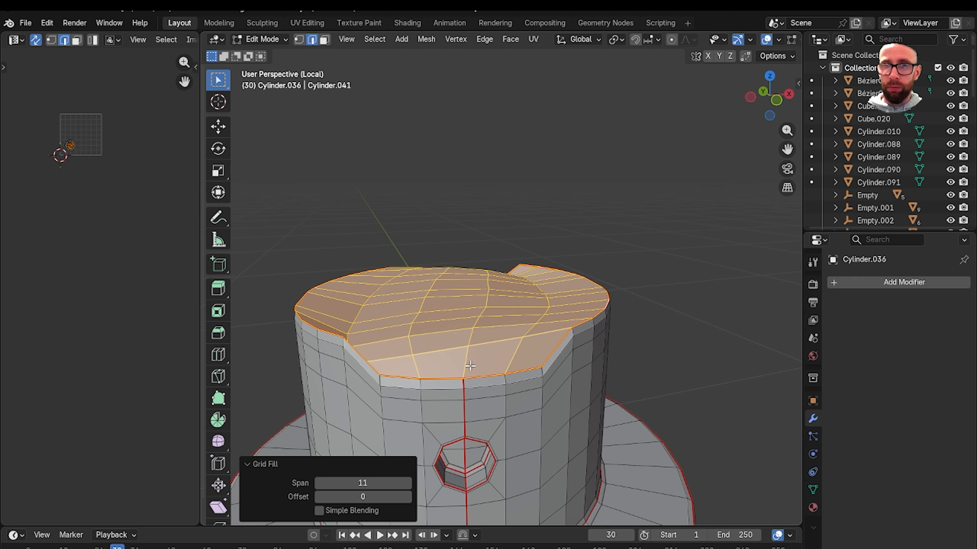
pyautogui.hotkey('shift', 'z')
pyautogui.click(698, 339)
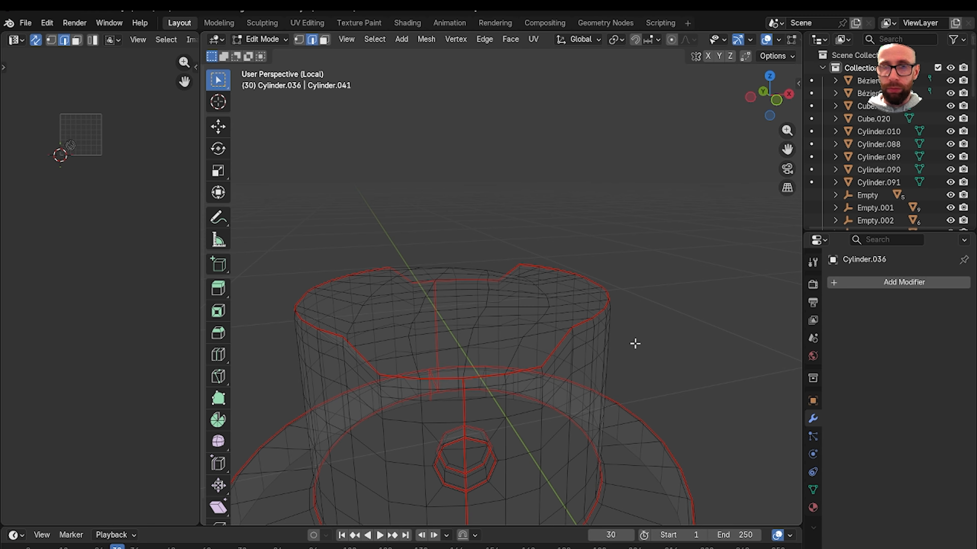
# Undo the grid fill on the nozzle's top and return to solid shading
pyautogui.hotkey('ctrl', 'z')
pyautogui.hotkey('ctrl', 'z')
pyautogui.hotkey('shift', 'z')
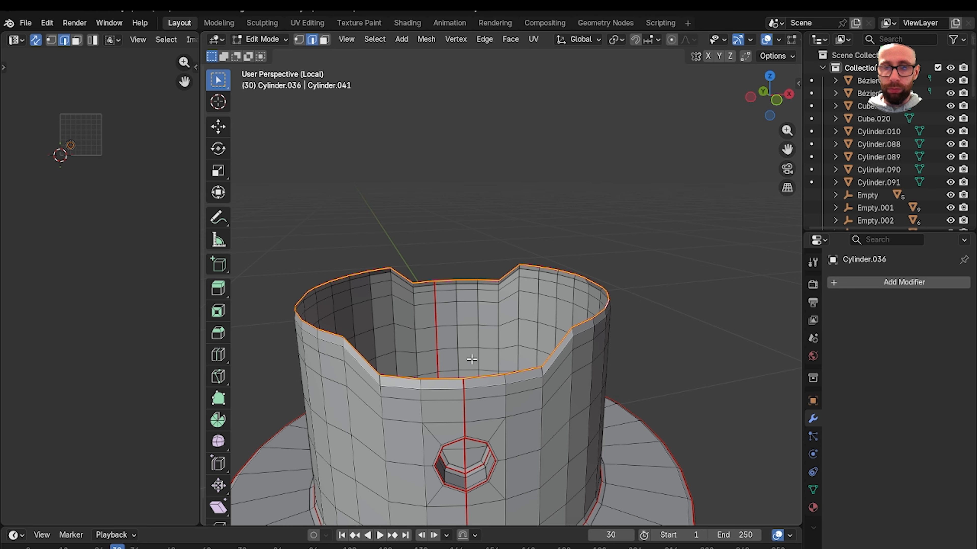
# Examine the edge layout of the nozzle's open top rim in wireframe from several angles
pyautogui.moveTo(464, 387); pyautogui.dragTo(464, 372, button='middle')
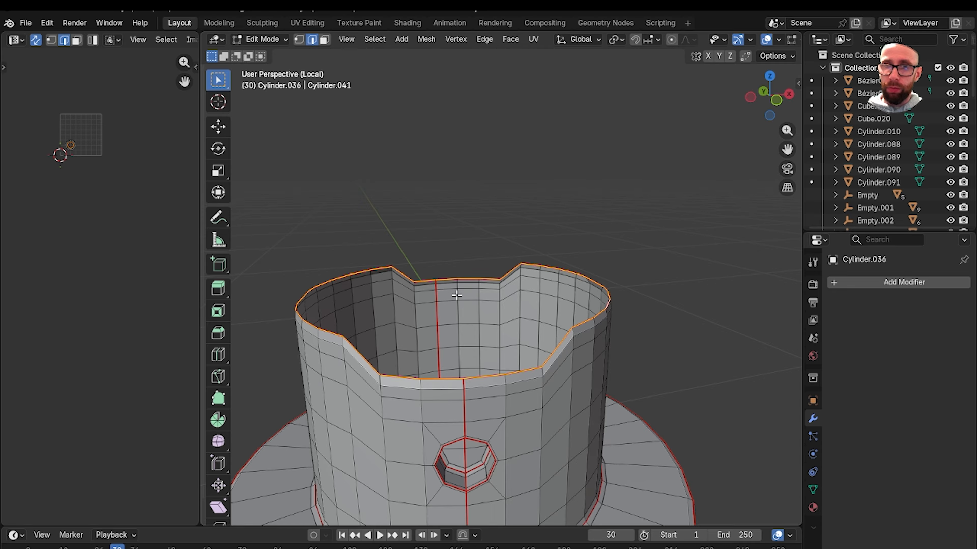
pyautogui.moveTo(457, 295); pyautogui.dragTo(450, 297, button='middle')
pyautogui.press('`')
pyautogui.click(470, 298)
pyautogui.keyDown('shift'); pyautogui.moveTo(460, 369); pyautogui.dragTo(524, 321, button='middle'); pyautogui.keyUp('shift')
pyautogui.hotkey('shift', 'z')
pyautogui.moveTo(535, 367); pyautogui.dragTo(557, 298, button='middle')
pyautogui.scroll(-2, 557, 298)
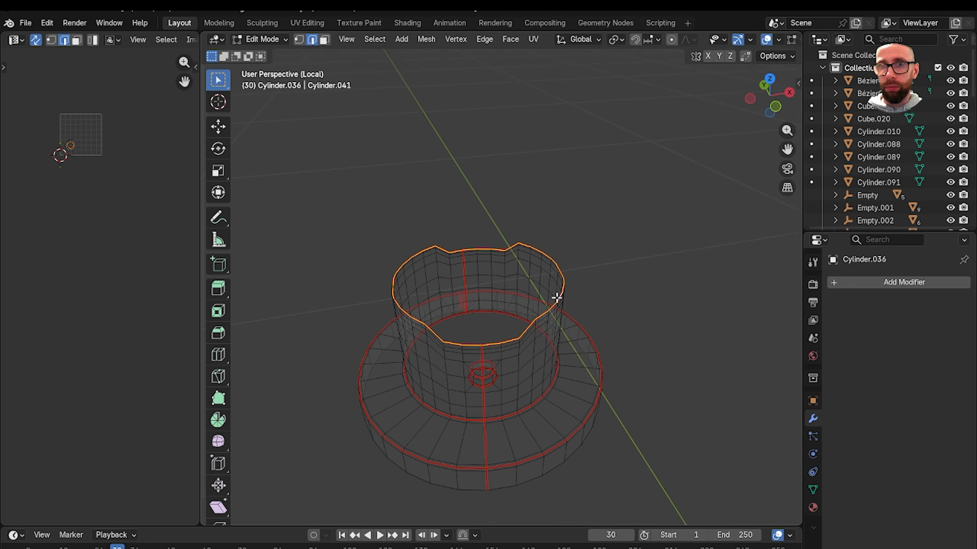
pyautogui.scroll(3, 556, 298)
pyautogui.moveTo(510, 347); pyautogui.dragTo(489, 371, button='middle')
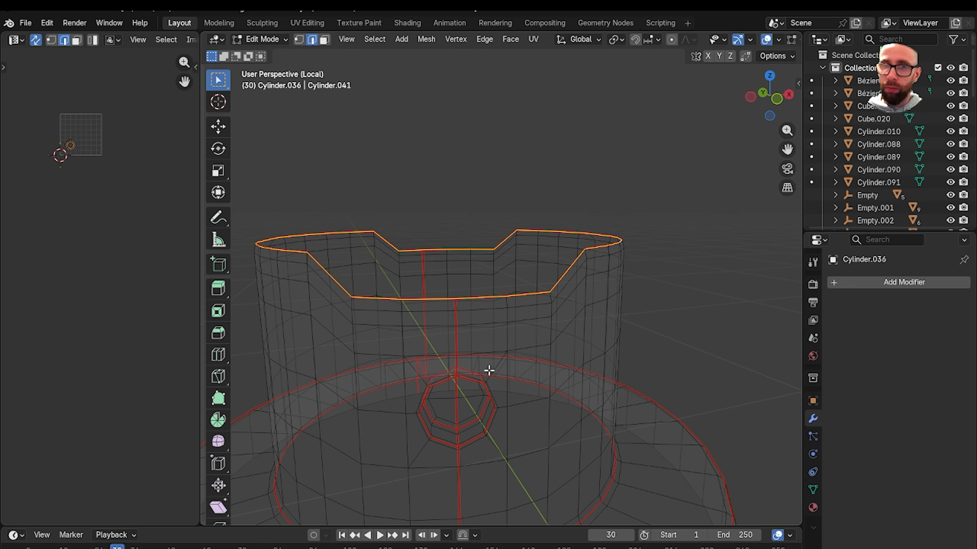
# Bridge opposite edges of the nozzle's open rim with the first strip faces and select the strip's border edge in solid shading
pyautogui.click(477, 300)
pyautogui.moveTo(478, 300); pyautogui.dragTo(487, 222, button='middle')
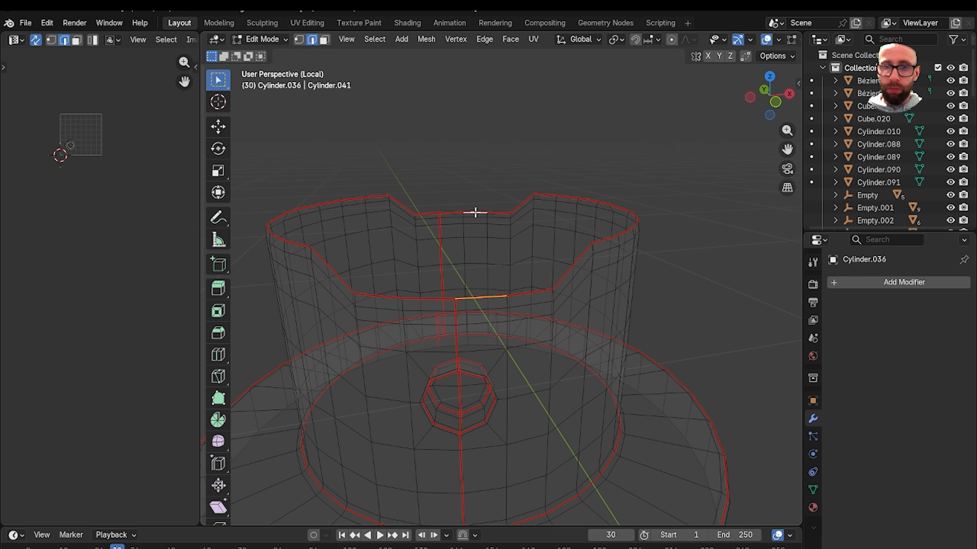
pyautogui.press('f')
pyautogui.moveTo(472, 276)
pyautogui.mouseDown(button='middle')
pyautogui.moveTo(462, 268)
pyautogui.moveTo(488, 296)
pyautogui.mouseUp(button='middle')
pyautogui.click(457, 256)
pyautogui.hotkey('alt', 'z')
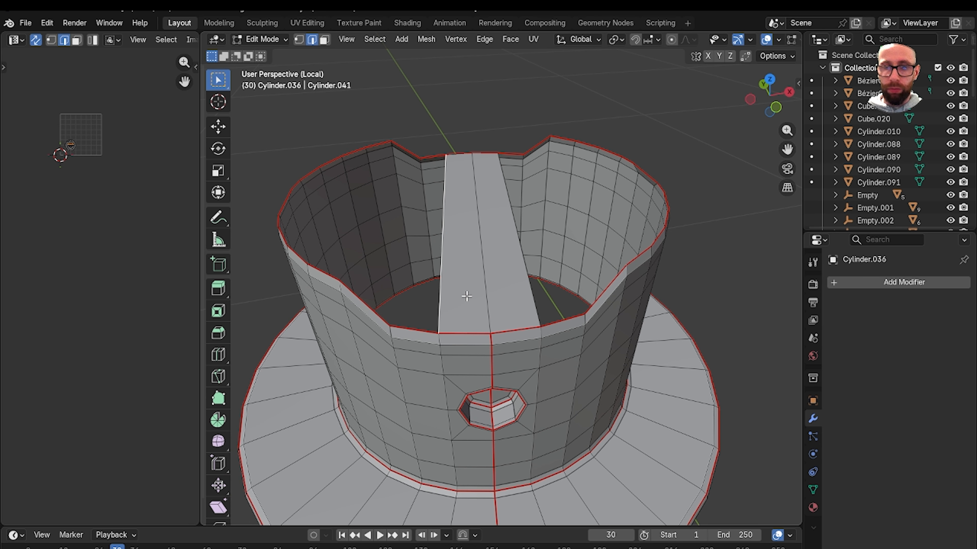
# Fill the remaining openings of the nozzle's top with successive strip faces spanning between opposite rim edges
pyautogui.press('f')
pyautogui.press('f')
pyautogui.press('f')
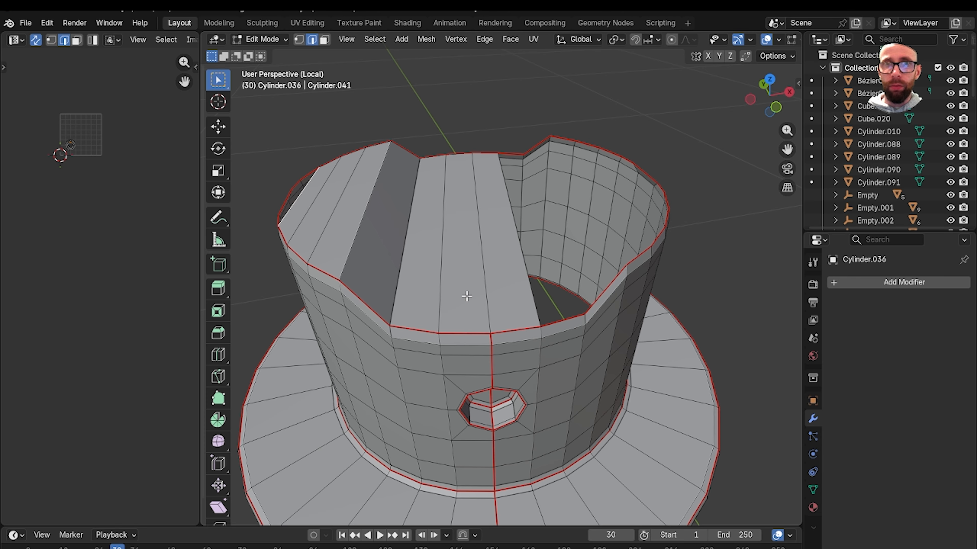
pyautogui.moveTo(450, 296); pyautogui.dragTo(557, 342, button='middle')
pyautogui.moveTo(493, 345); pyautogui.dragTo(479, 364, button='middle')
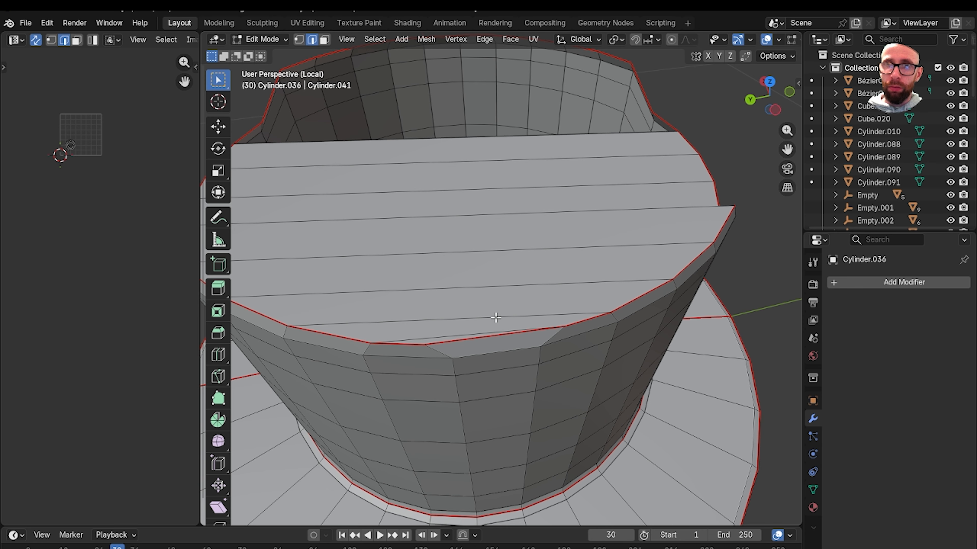
pyautogui.moveTo(495, 317); pyautogui.dragTo(515, 309, button='middle')
pyautogui.scroll(-2, 515, 310)
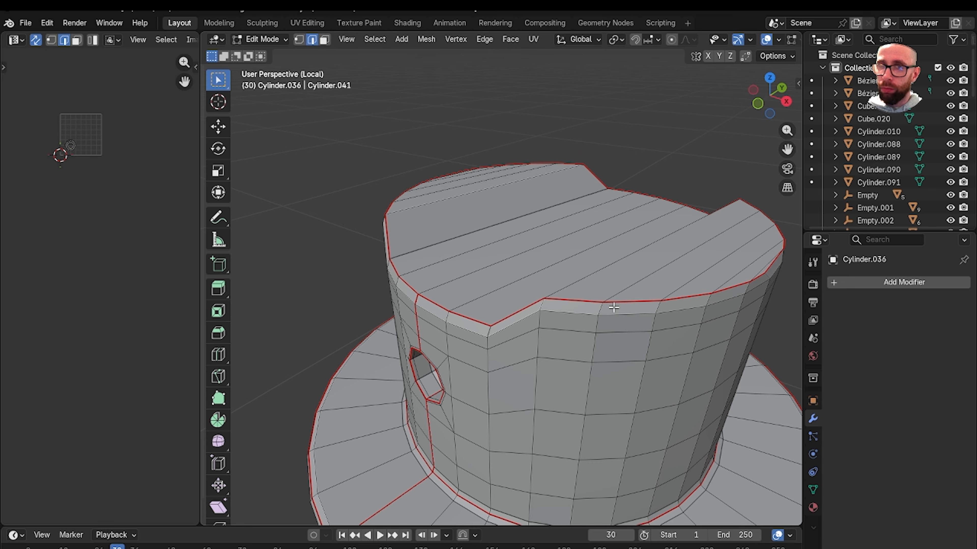
# Add a Subdivision Surface modifier to the nozzle and shade it smooth
pyautogui.press('Tab')
pyautogui.moveTo(614, 308); pyautogui.dragTo(547, 321, button='middle')
pyautogui.click(878, 286)
pyautogui.moveTo(879, 284)
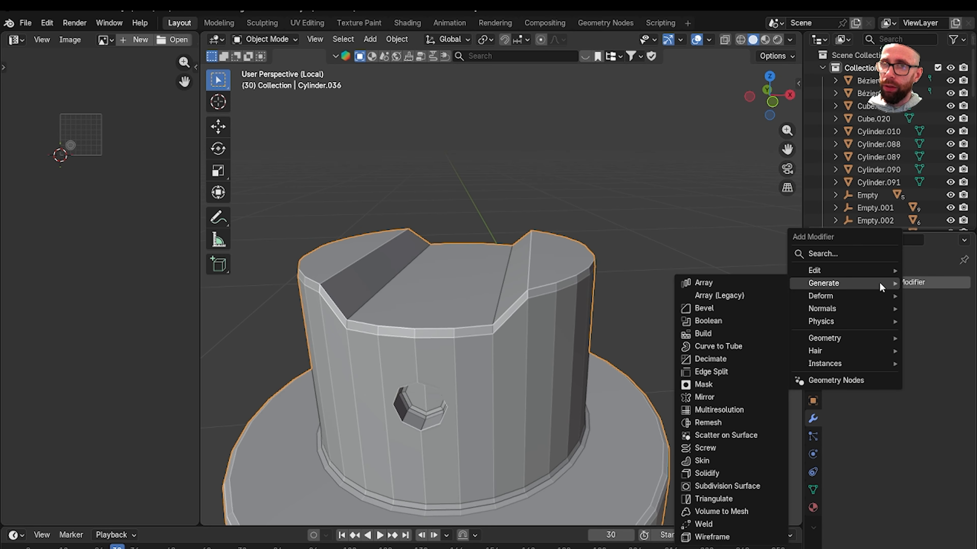
pyautogui.click(762, 486)
pyautogui.rightClick(526, 345)
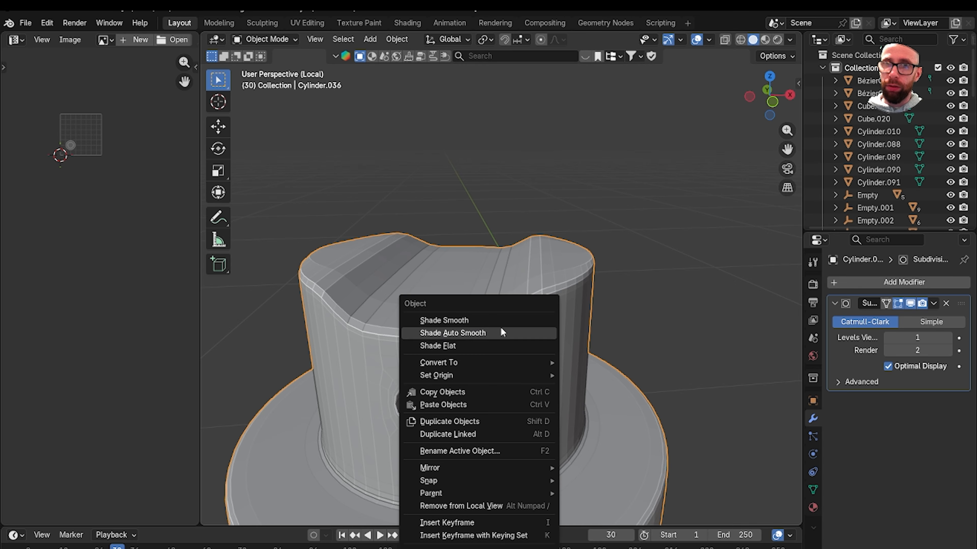
pyautogui.click(497, 321)
pyautogui.moveTo(534, 323); pyautogui.dragTo(596, 368, button='middle')
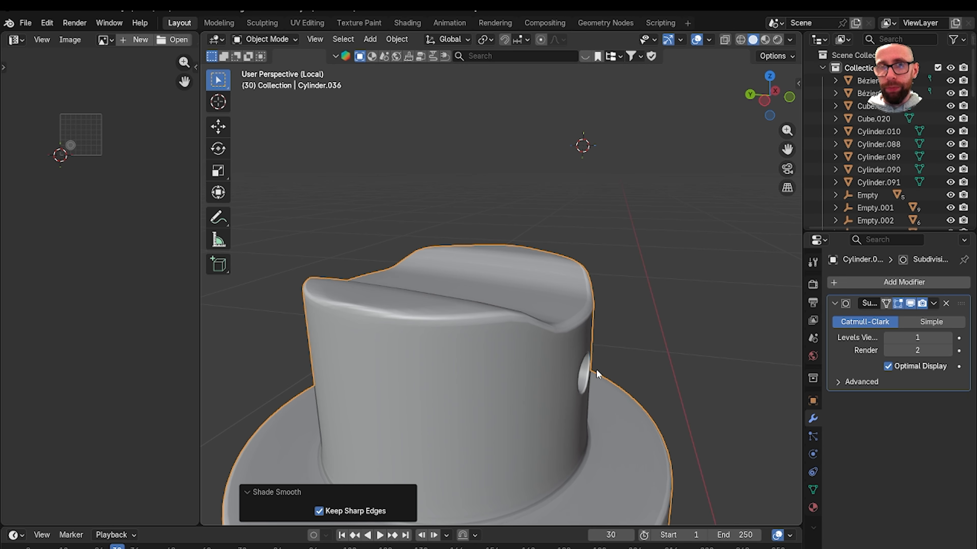
# Examine the smoothed nozzle's rim and top faces from several angles, comparing its mesh edges with the finished surface
pyautogui.press('Tab')
pyautogui.press('Tab')
pyautogui.moveTo(492, 369); pyautogui.dragTo(657, 417, button='middle')
pyautogui.press('Tab')
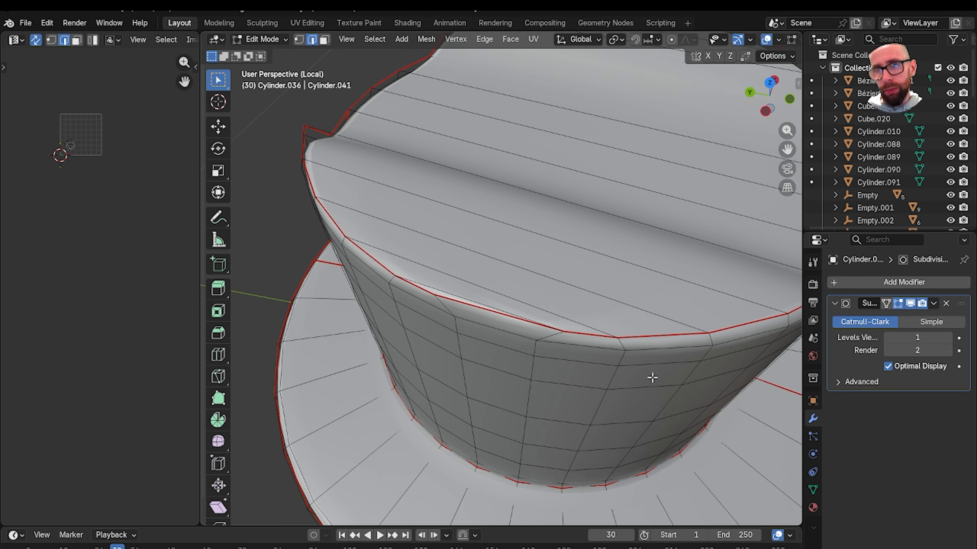
pyautogui.moveTo(652, 377); pyautogui.dragTo(504, 324, button='middle')
pyautogui.press('Tab')
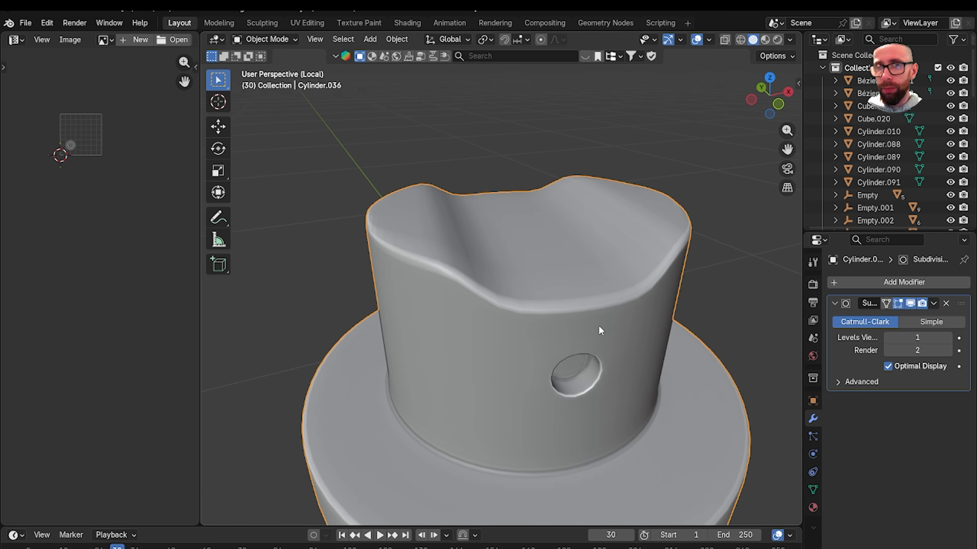
pyautogui.moveTo(600, 345)
pyautogui.mouseDown(button='middle')
pyautogui.moveTo(594, 326)
pyautogui.moveTo(619, 346)
pyautogui.mouseUp(button='middle')
pyautogui.press('Tab')
pyautogui.scroll(-5, 654, 339)
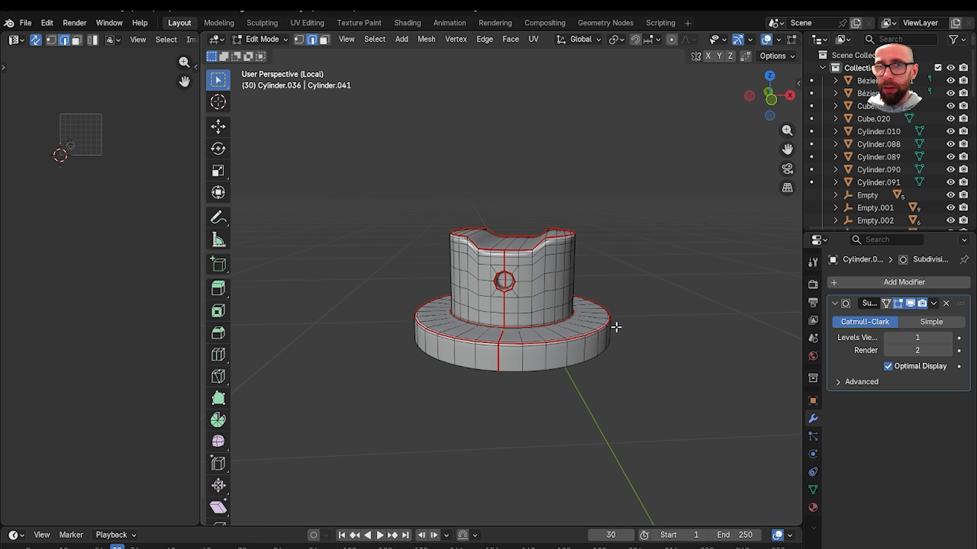
pyautogui.press('Tab')
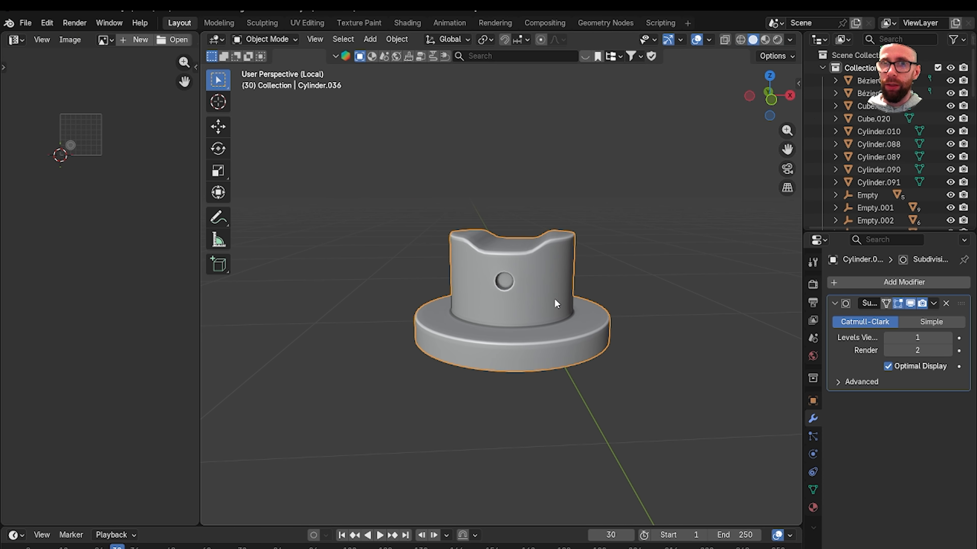
# Unwrap the entire nozzle mesh with the Minimum Stretch method and inspect its UV islands
pyautogui.press('Tab')
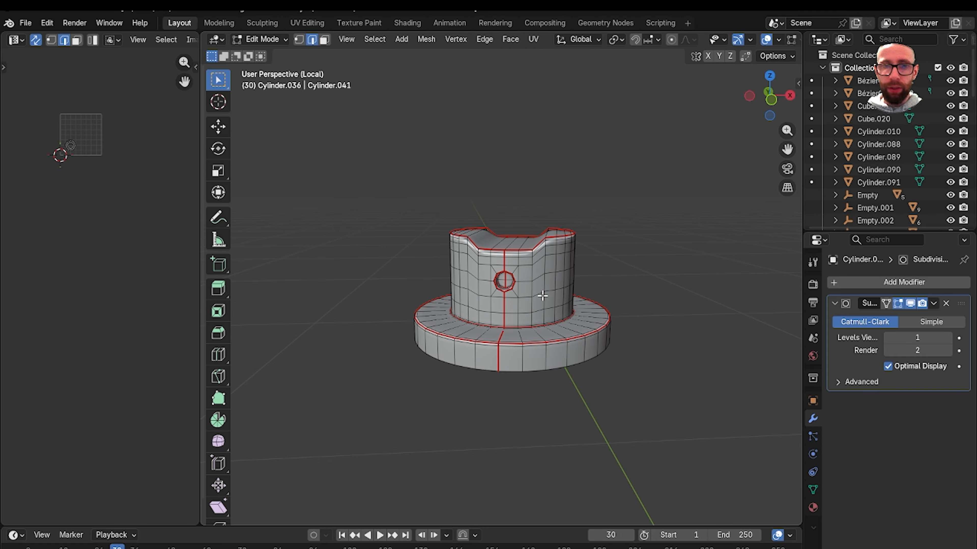
pyautogui.press('a')
pyautogui.press('u')
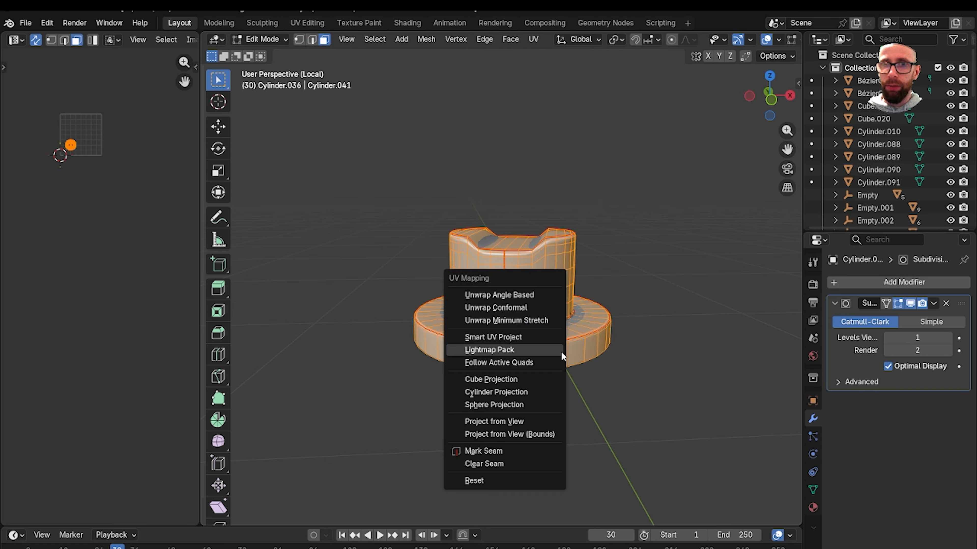
pyautogui.click(542, 321)
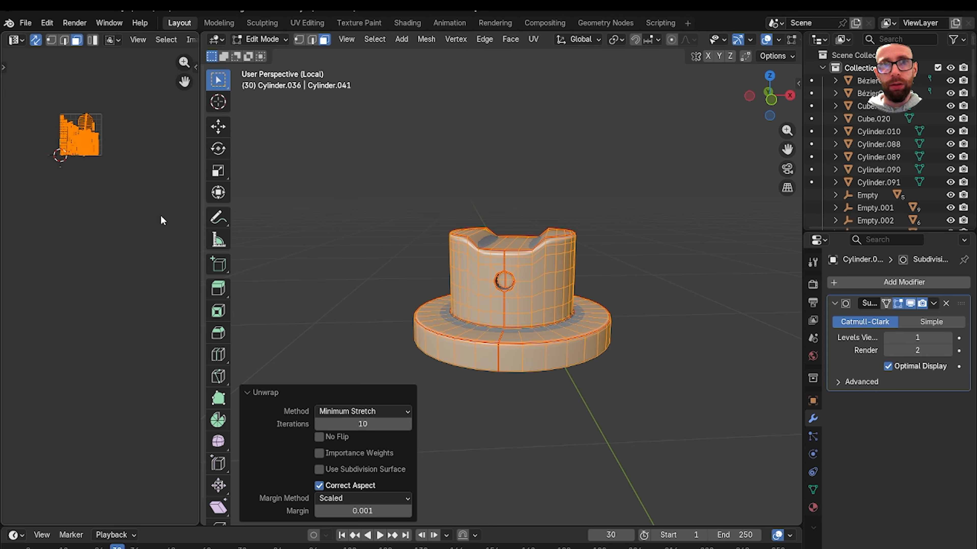
pyautogui.scroll(5, 144, 316)
pyautogui.scroll(4, 68, 287)
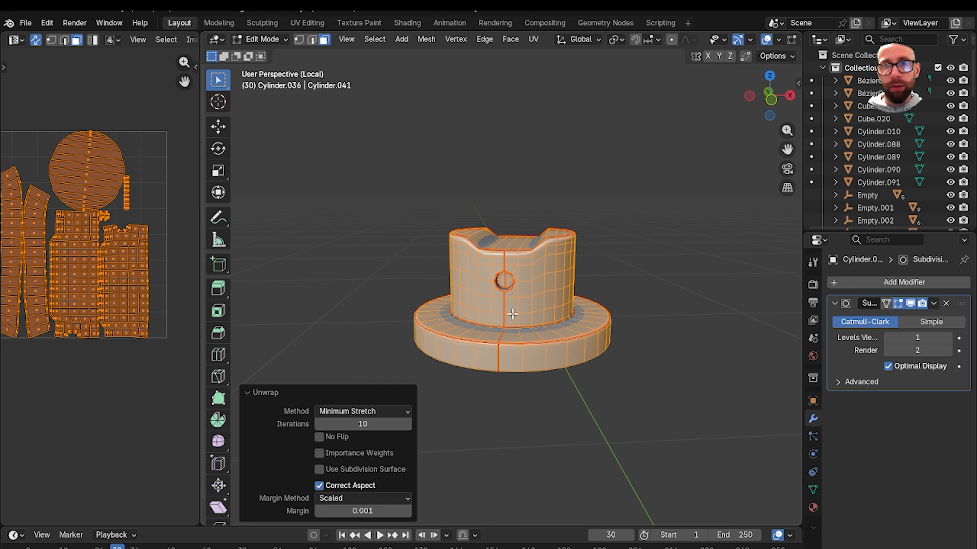
pyautogui.scroll(2, 537, 313)
# Leave the nozzle's mesh editing and exit local view to show the complete spray can
pyautogui.press('Tab')
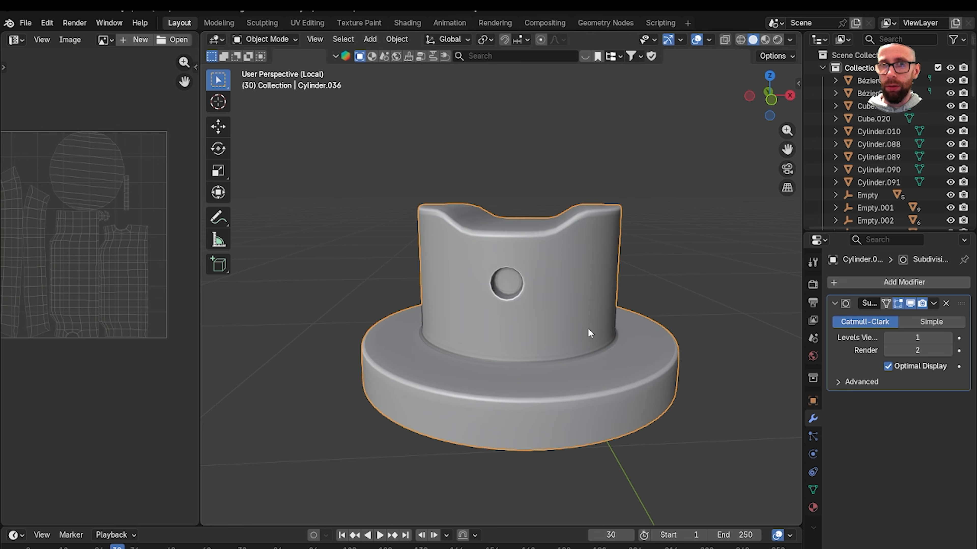
pyautogui.moveTo(591, 332); pyautogui.dragTo(620, 345, button='middle')
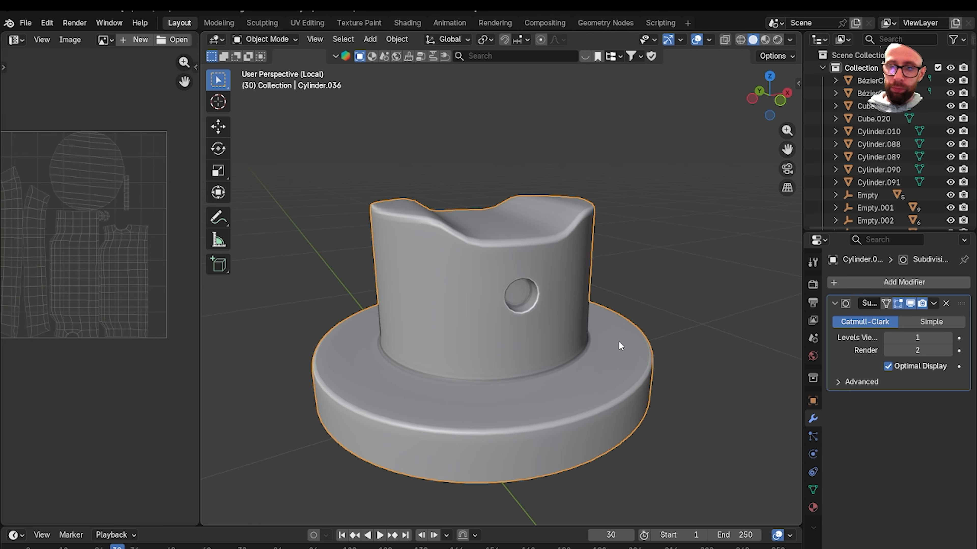
pyautogui.press('KP_Divide')
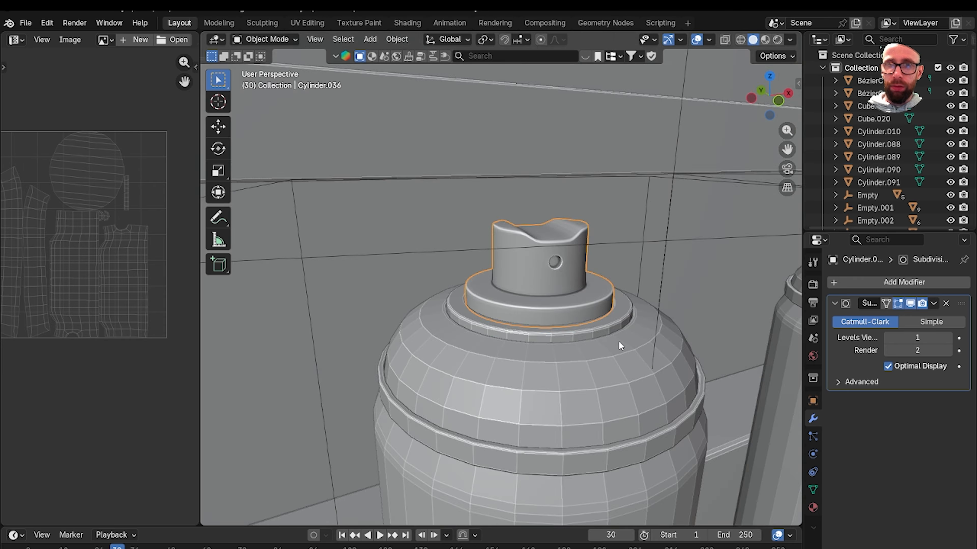
pyautogui.scroll(3, 505, 280)
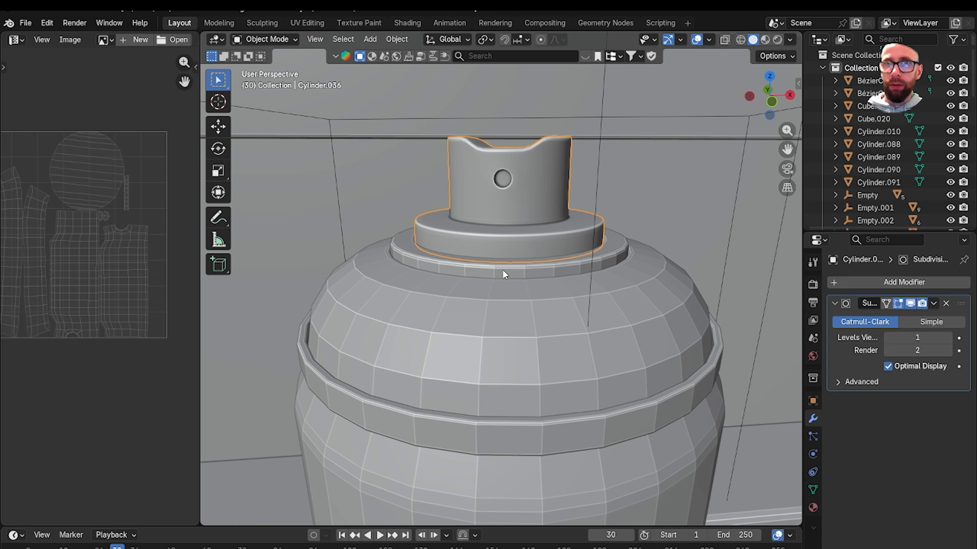
# Unwrap the entire thin ring beneath the nozzle's base with the Minimum Stretch method
pyautogui.moveTo(502, 274); pyautogui.dragTo(528, 280, button='middle')
pyautogui.click(454, 265)
pyautogui.press('Tab')
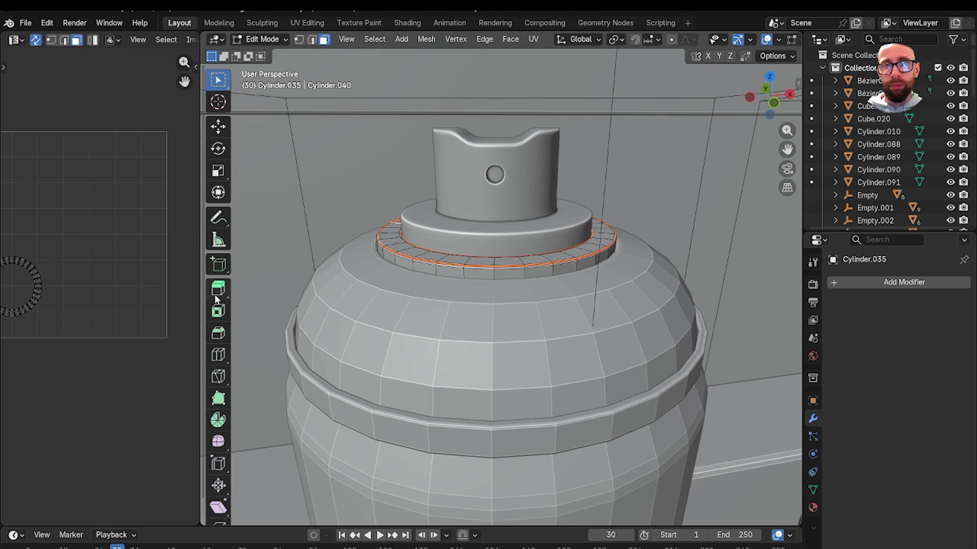
pyautogui.scroll(-1, 170, 319)
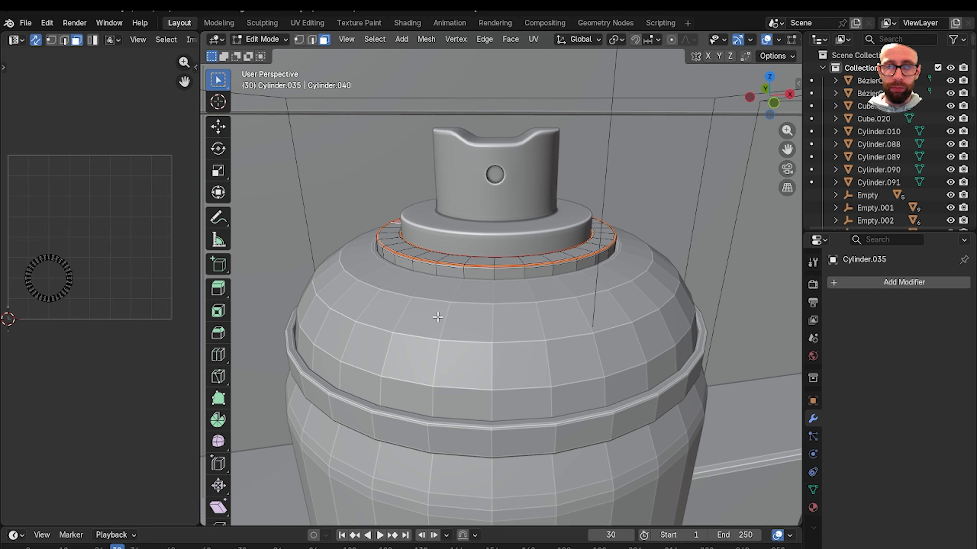
pyautogui.press('a')
pyautogui.press('u')
pyautogui.click(434, 315)
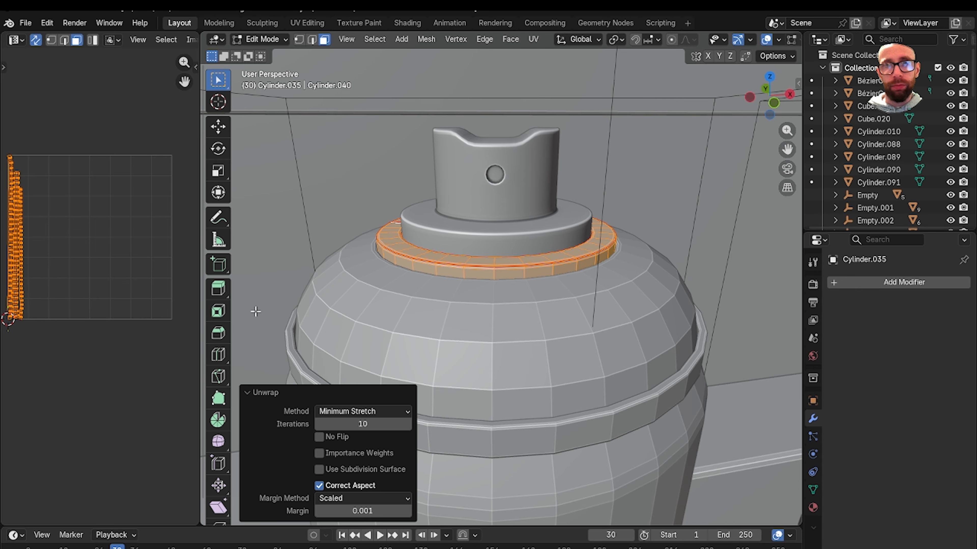
pyautogui.keyDown('shift'); pyautogui.moveTo(438, 316); pyautogui.dragTo(600, 280, button='middle'); pyautogui.keyUp('shift')
pyautogui.scroll(-2, 437, 284)
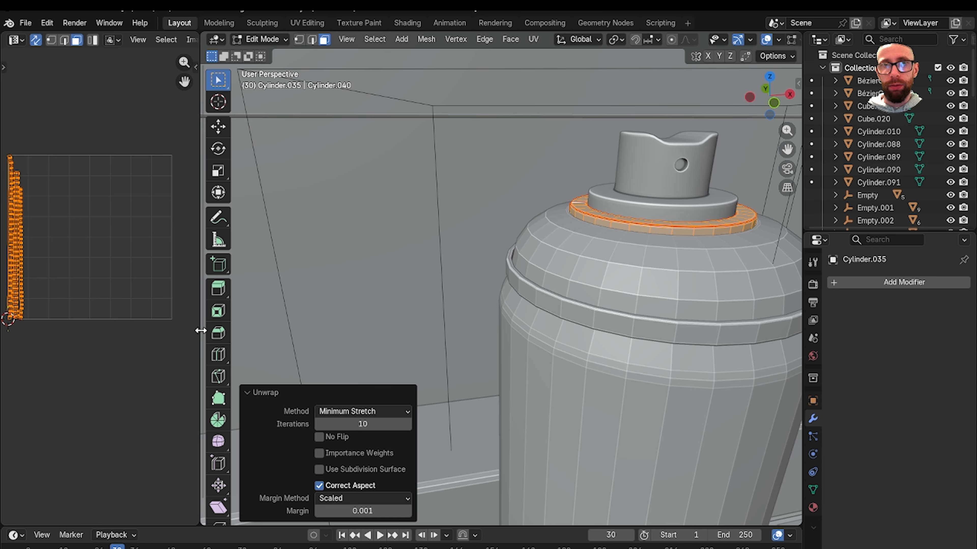
# Widen the UV editor and unwrap the can's entire domed shoulder with the Minimum Stretch method
pyautogui.moveTo(202, 330); pyautogui.dragTo(326, 330)
pyautogui.press('Tab')
pyautogui.click(665, 280)
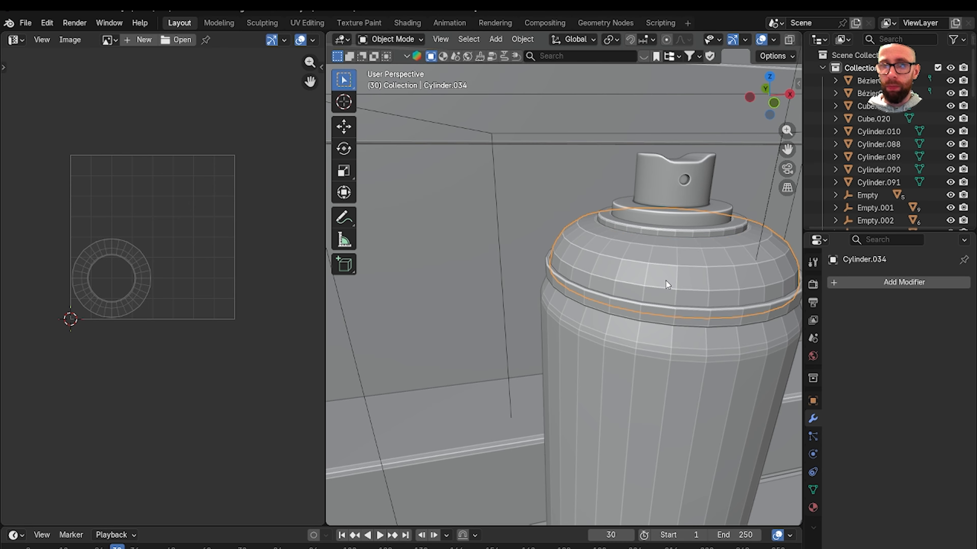
pyautogui.press('Tab')
pyautogui.press('a')
pyautogui.press('u')
pyautogui.click(666, 280)
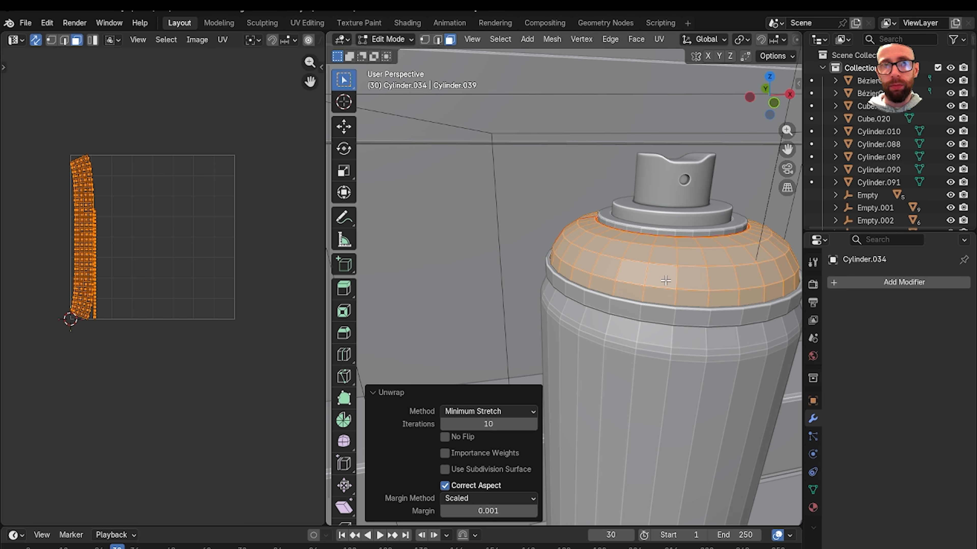
# Unwrap the spray can's entire cylindrical body with the Minimum Stretch method, check its UV islands and leave mesh editing
pyautogui.press('Tab')
pyautogui.click(631, 367)
pyautogui.press('Tab')
pyautogui.press('a')
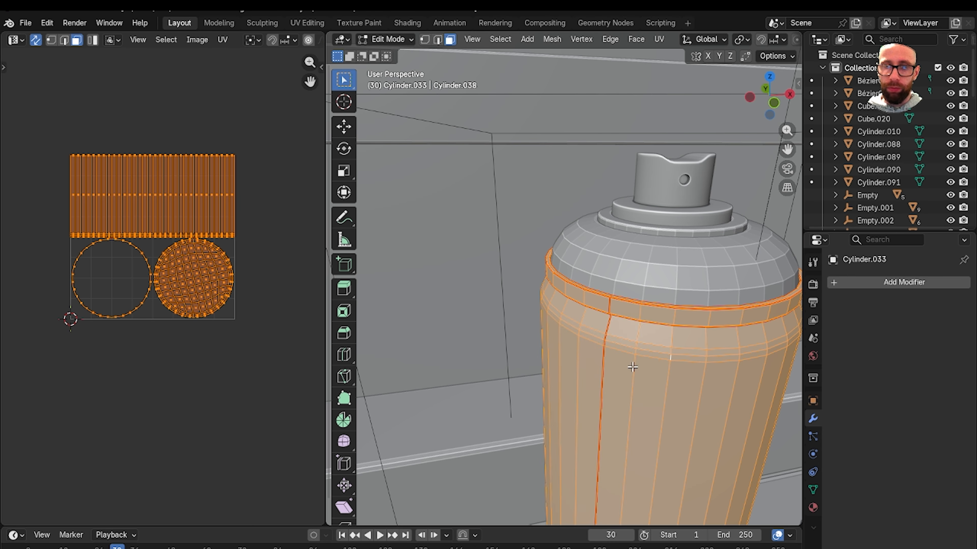
pyautogui.press('u')
pyautogui.click(631, 367)
pyautogui.scroll(3, 225, 283)
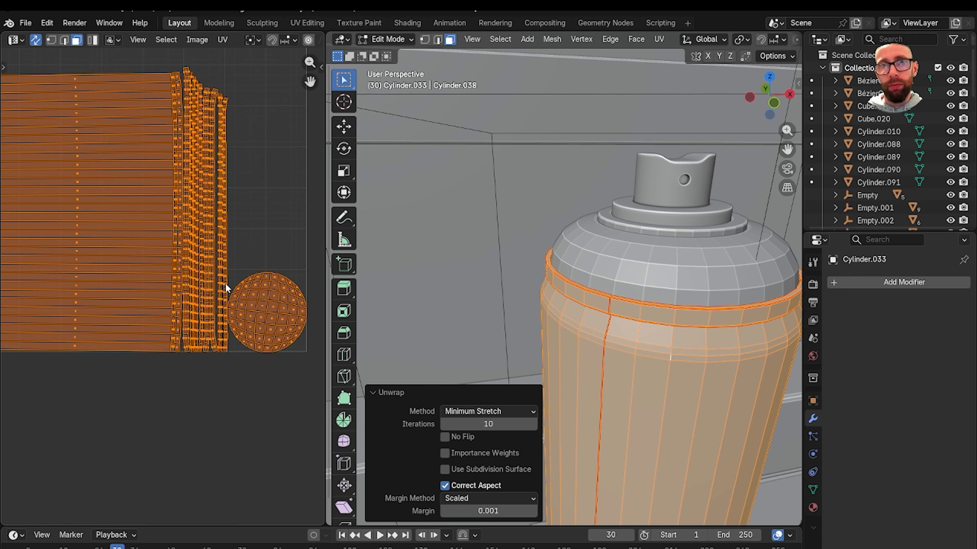
pyautogui.scroll(-4, 225, 283)
pyautogui.scroll(-3, 592, 330)
pyautogui.press('Tab')
# Select the unwrapped pieces of the left spray can together, from its body up to the nozzle
pyautogui.scroll(-3, 592, 329)
pyautogui.scroll(2, 482, 275)
pyautogui.keyDown('shift'); pyautogui.moveTo(592, 329); pyautogui.dragTo(516, 282, button='middle'); pyautogui.keyUp('shift')
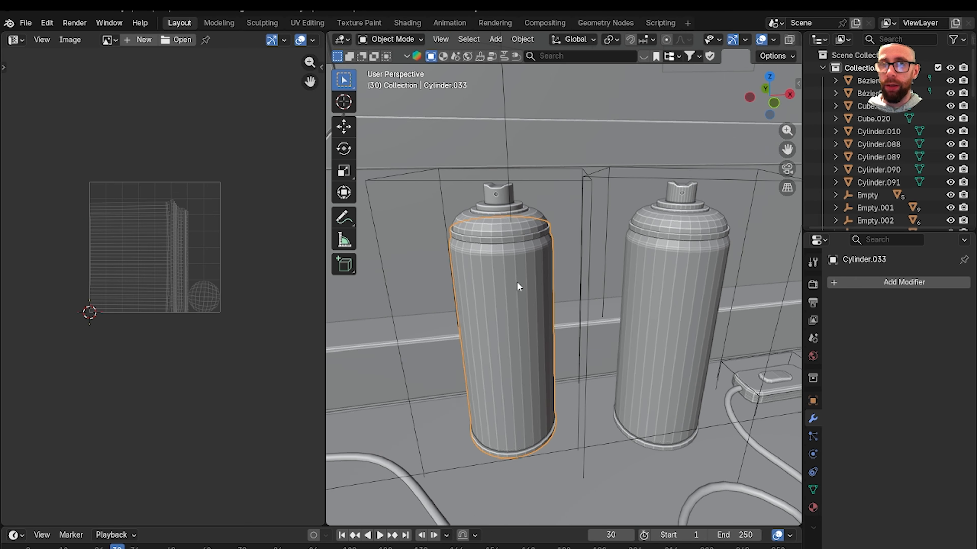
pyautogui.scroll(3, 518, 224)
pyautogui.scroll(-4, 520, 223)
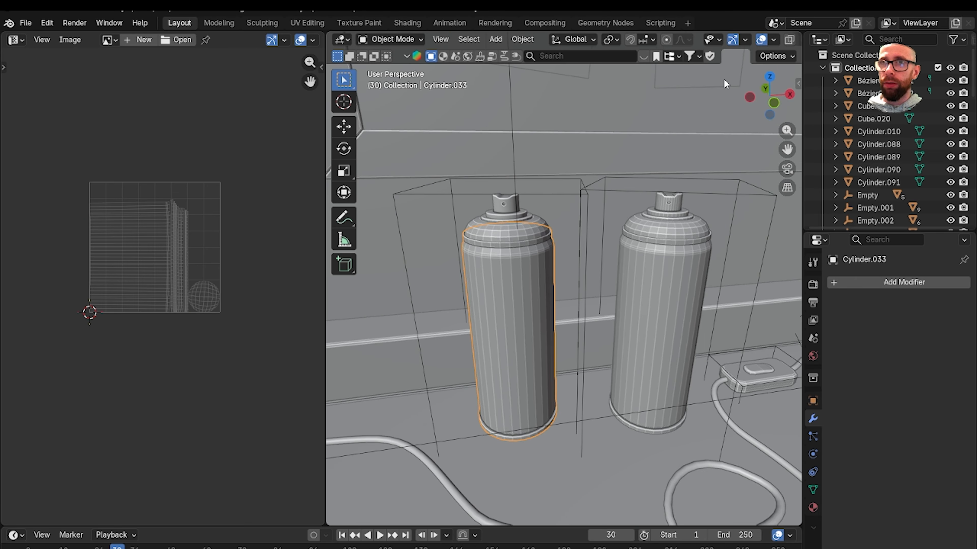
pyautogui.keyDown('shift'); pyautogui.moveTo(573, 288); pyautogui.dragTo(596, 211, button='middle'); pyautogui.keyUp('shift')
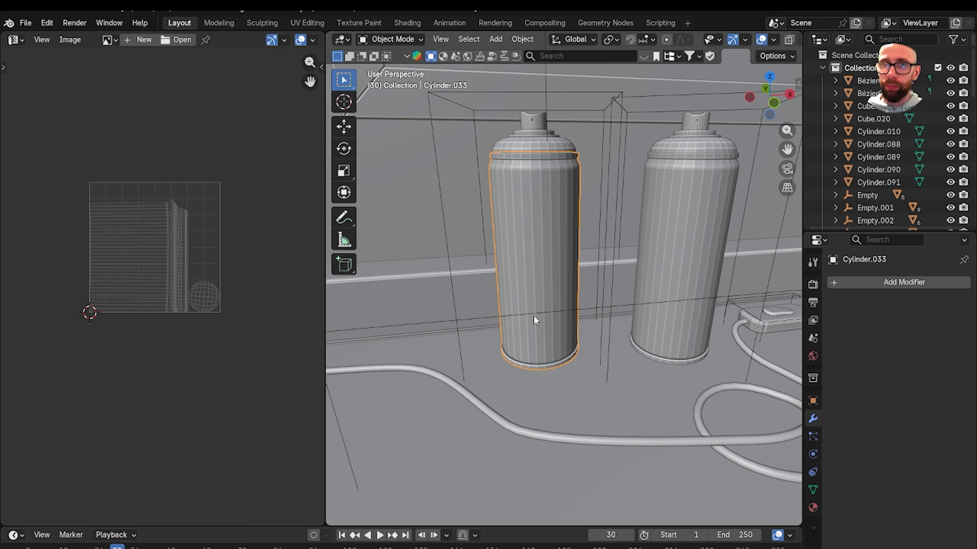
pyautogui.scroll(6, 534, 316)
pyautogui.click(573, 289)
pyautogui.scroll(2, 561, 264)
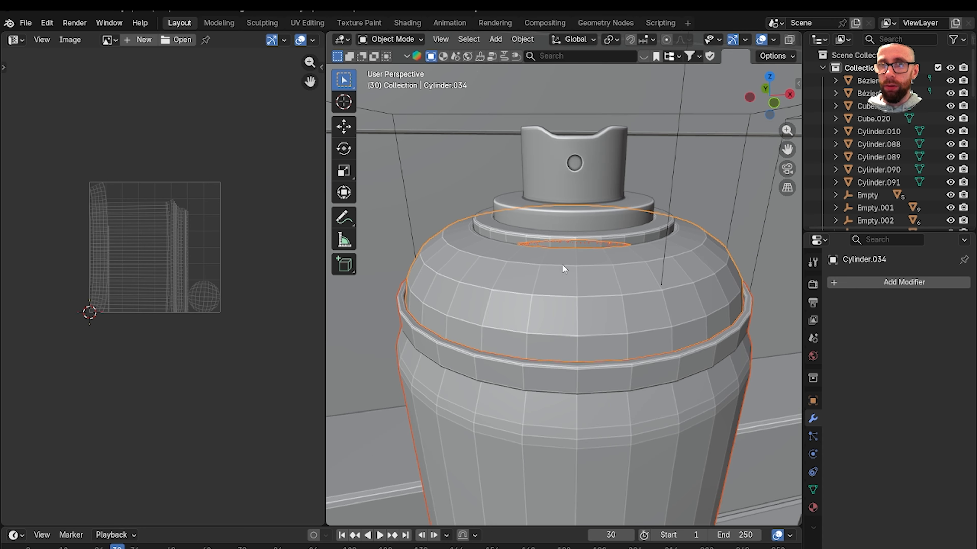
pyautogui.click(519, 218)
pyautogui.scroll(-10, 530, 279)
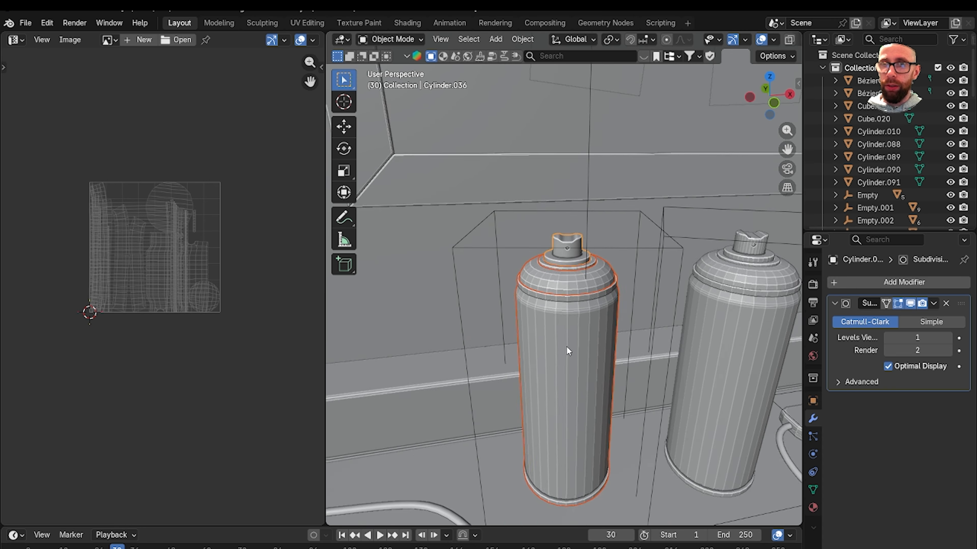
pyautogui.scroll(-2, 567, 279)
# Link the Cube's material to the left spray can's selected pieces and show the scene in material preview shading
pyautogui.keyDown('shift'); pyautogui.click(635, 436); pyautogui.keyUp('shift')
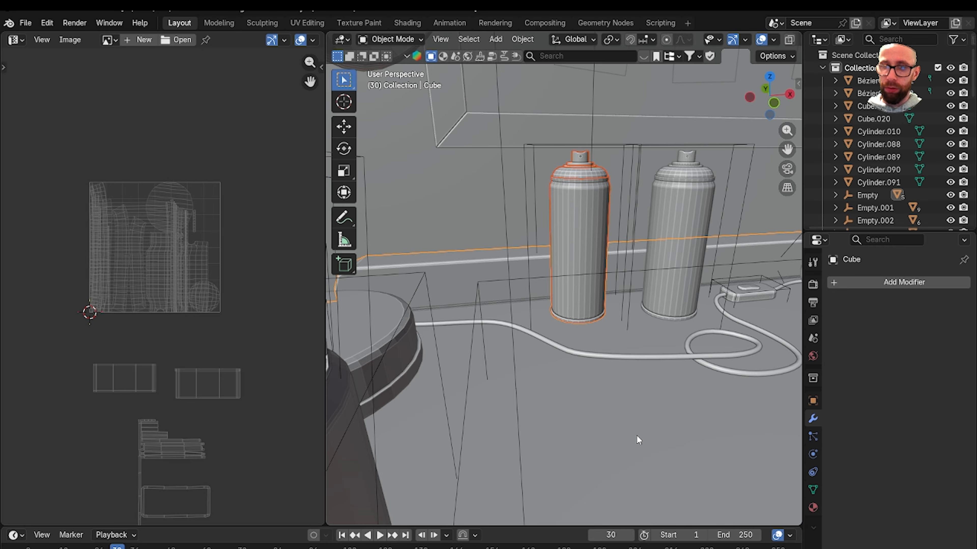
pyautogui.hotkey('ctrl', 'l')
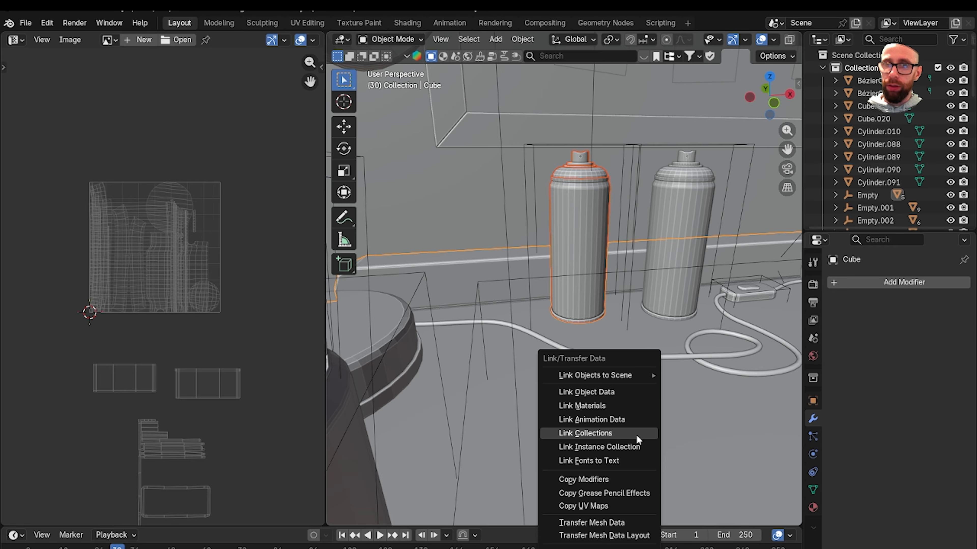
pyautogui.click(608, 406)
pyautogui.scroll(-3, 746, 44)
pyautogui.click(765, 40)
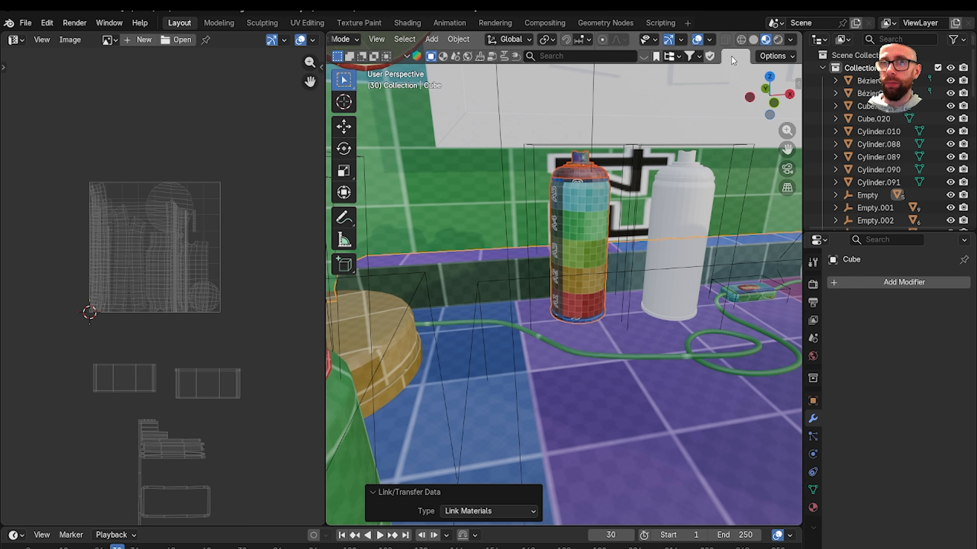
pyautogui.scroll(5, 596, 225)
pyautogui.scroll(-5, 567, 223)
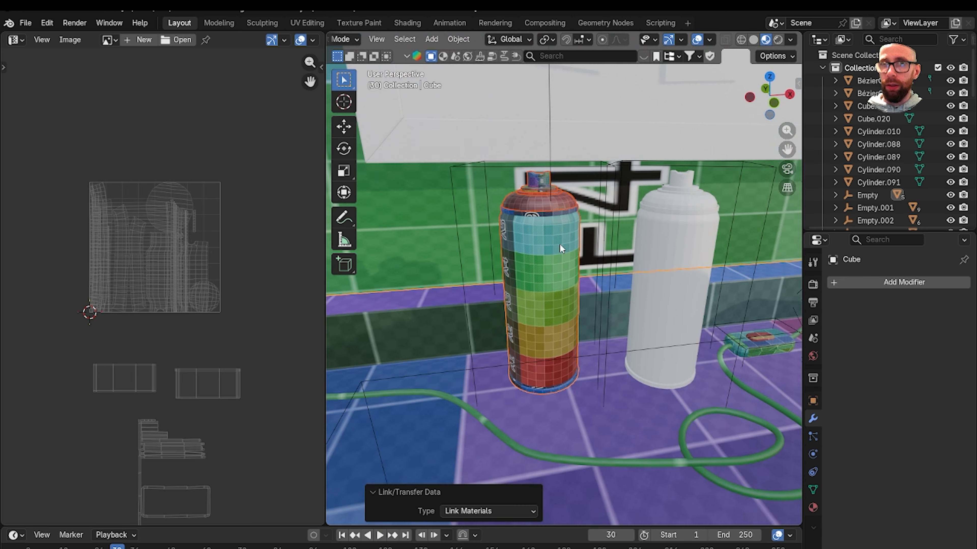
# Scale the left can body's UV islands down to less than a quarter of their size so its texture grid appears larger
pyautogui.scroll(3, 560, 244)
pyautogui.scroll(1, 580, 272)
pyautogui.click(590, 289)
pyautogui.press('Tab')
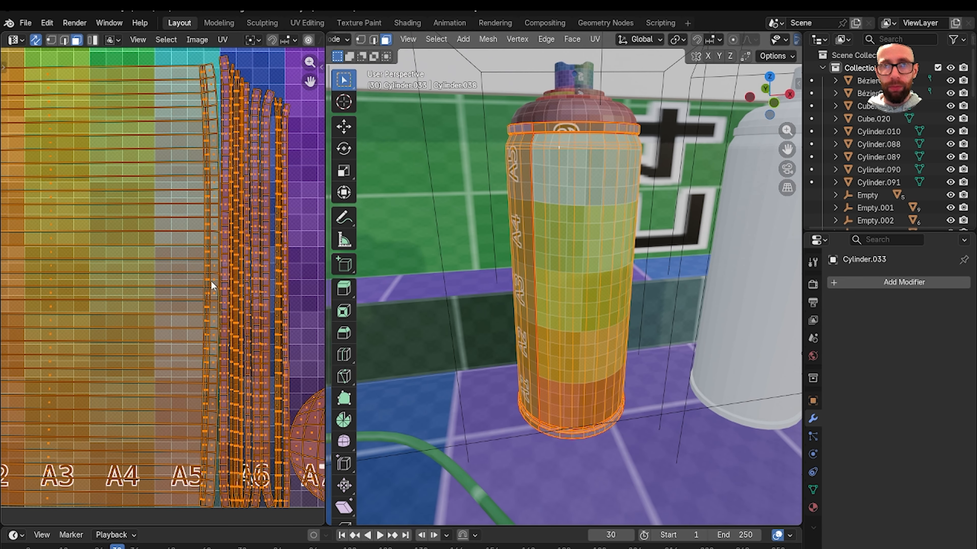
pyautogui.scroll(-3, 211, 281)
pyautogui.moveTo(214, 292); pyautogui.dragTo(206, 297, button='middle')
pyautogui.scroll(1, 204, 298)
pyautogui.press('s')
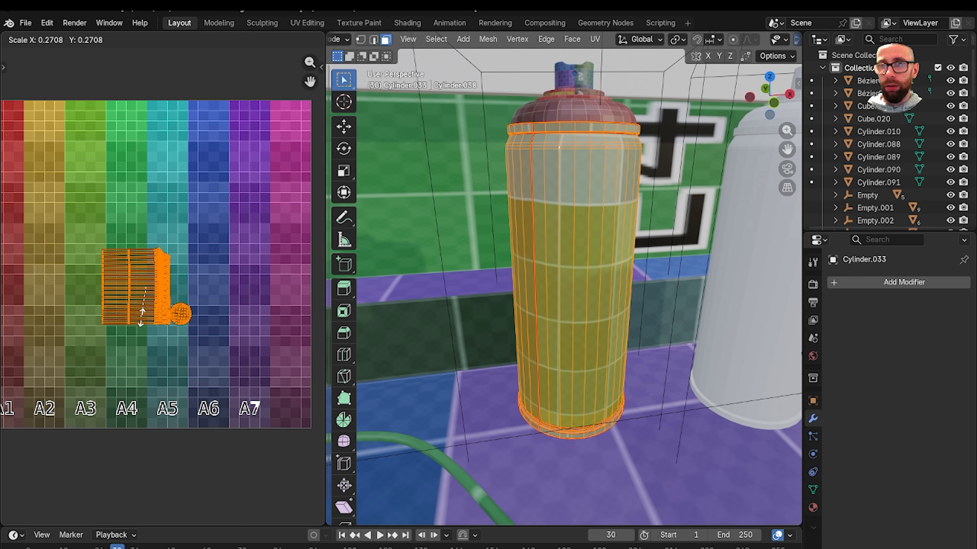
pyautogui.click(155, 297)
# Move the can body's UV islands off the texture into the empty area below it
pyautogui.scroll(-4, 149, 297)
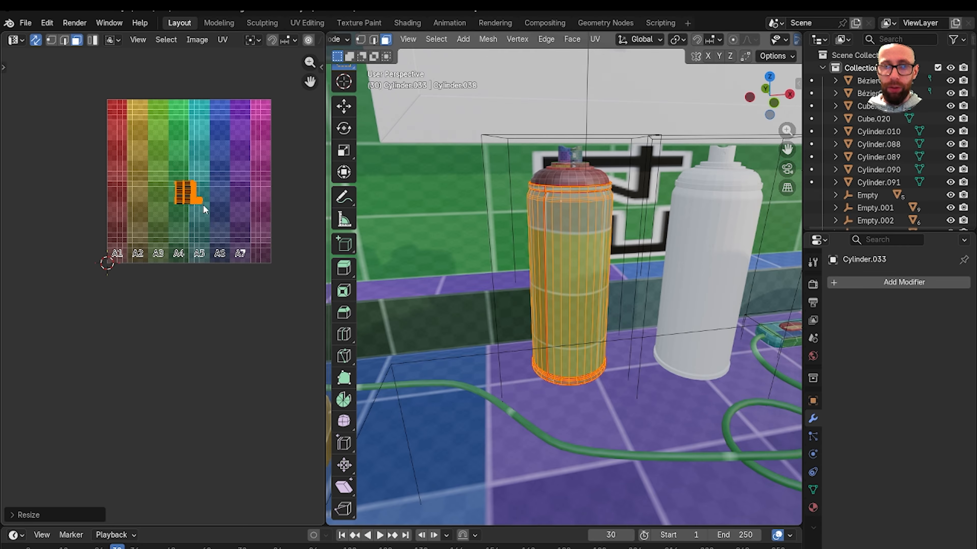
pyautogui.press('g')
pyautogui.click(248, 397)
# Straighten one long horizontal edge in the middle of the can body's largest UV island with Align Auto
pyautogui.scroll(5, 220, 254)
pyautogui.moveTo(235, 375); pyautogui.dragTo(159, 287, button='middle')
pyautogui.scroll(5, 163, 288)
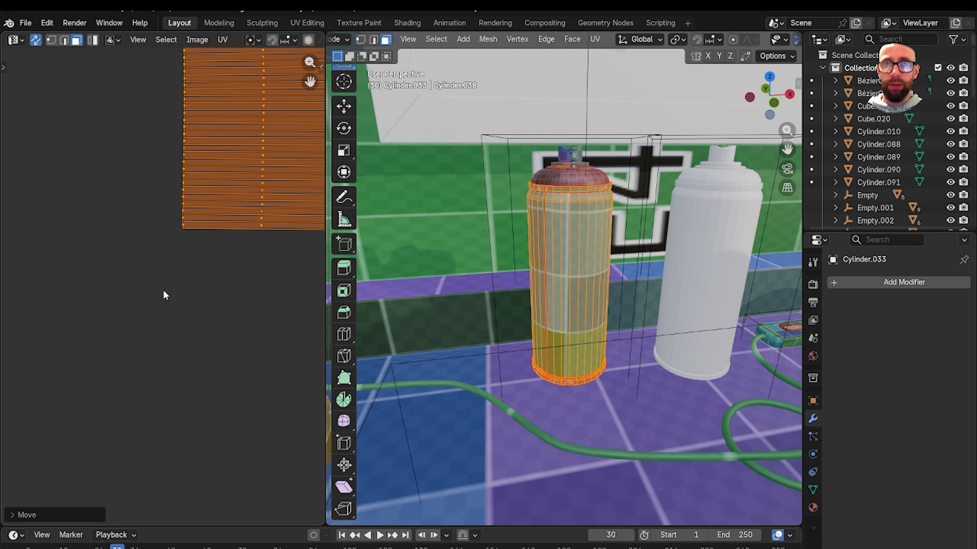
pyautogui.moveTo(259, 227); pyautogui.dragTo(175, 310, button='middle')
pyautogui.scroll(4, 179, 306)
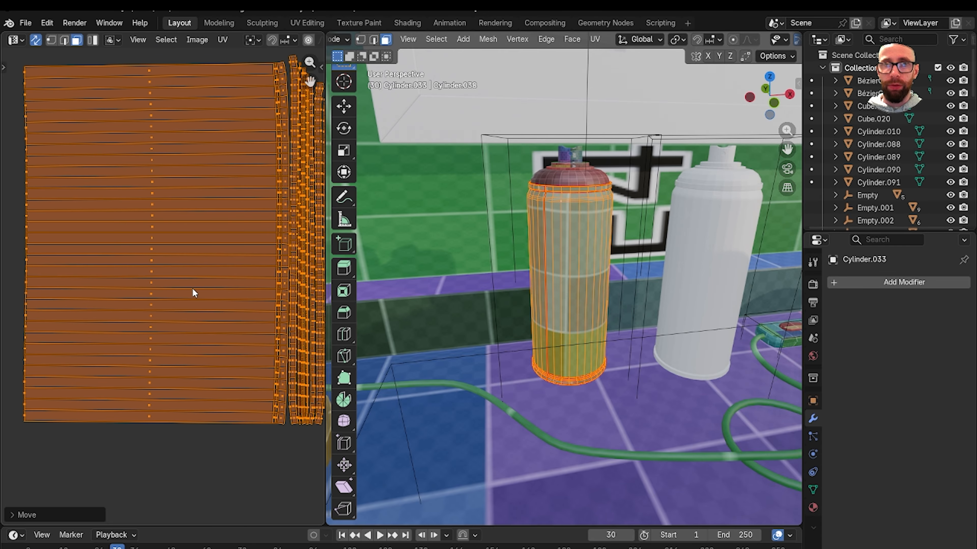
pyautogui.scroll(3, 193, 289)
pyautogui.press('2')
pyautogui.click(149, 265)
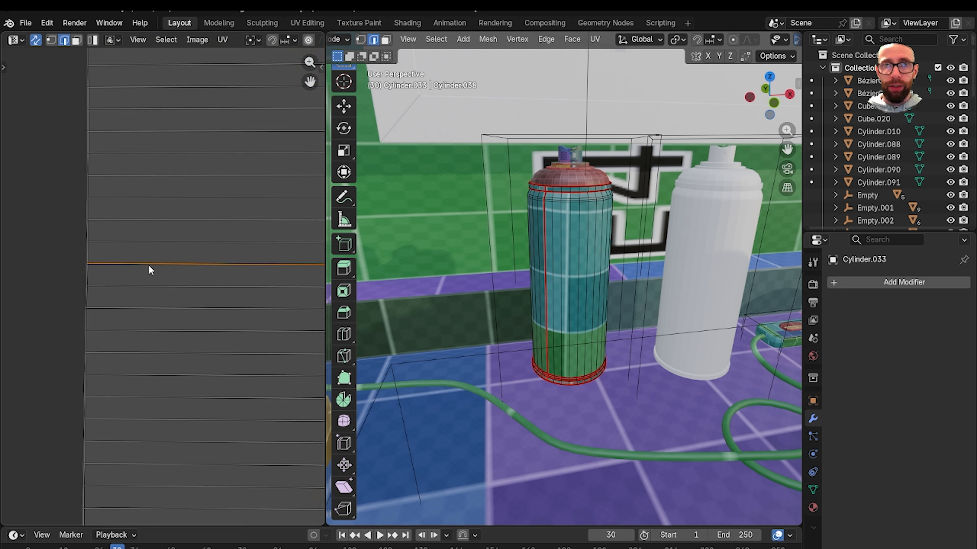
pyautogui.scroll(-3, 109, 271)
pyautogui.rightClick(109, 274)
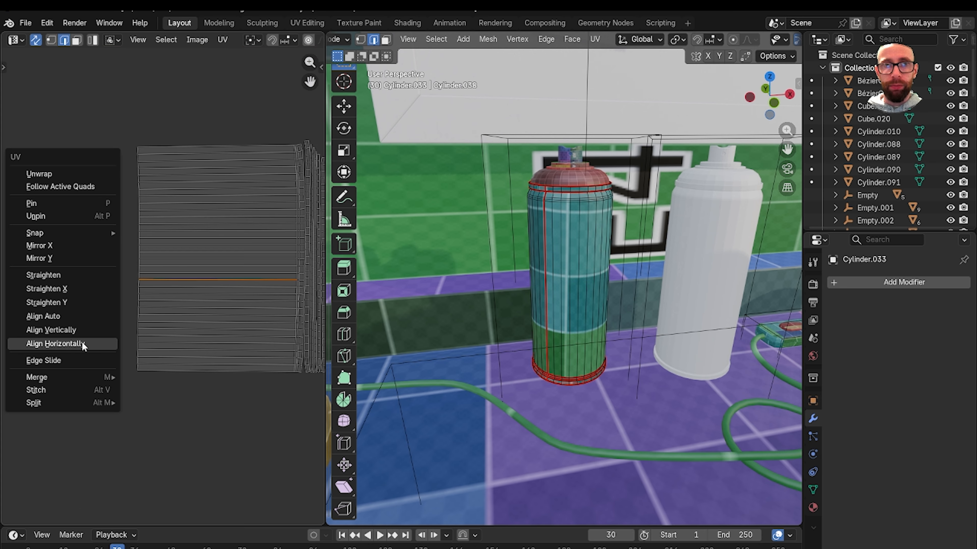
pyautogui.click(71, 318)
pyautogui.scroll(3, 177, 273)
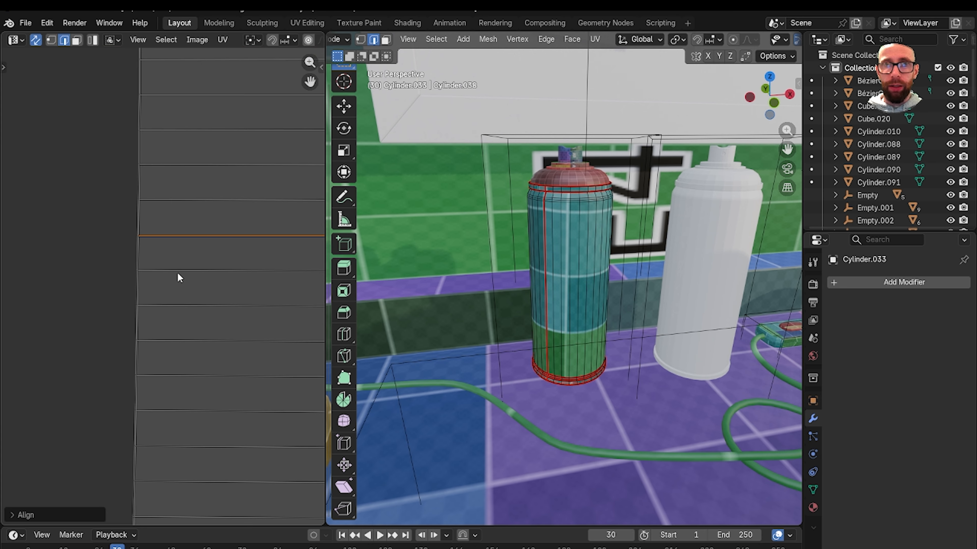
# Straighten the remaining edges of the same UV quad, including both its short side edges, with Align Auto
pyautogui.rightClick(76, 268)
pyautogui.click(76, 265)
pyautogui.rightClick(111, 240)
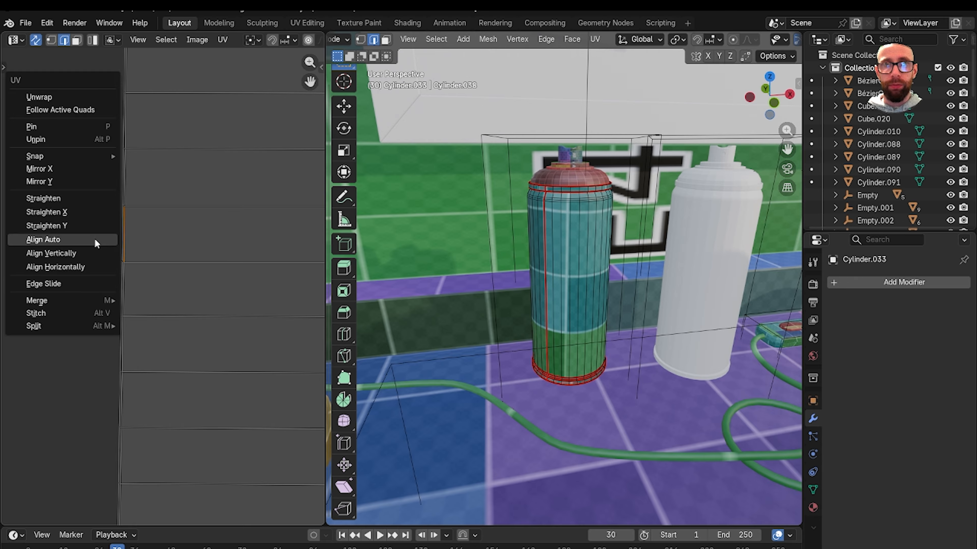
pyautogui.click(95, 238)
pyautogui.scroll(-4, 182, 259)
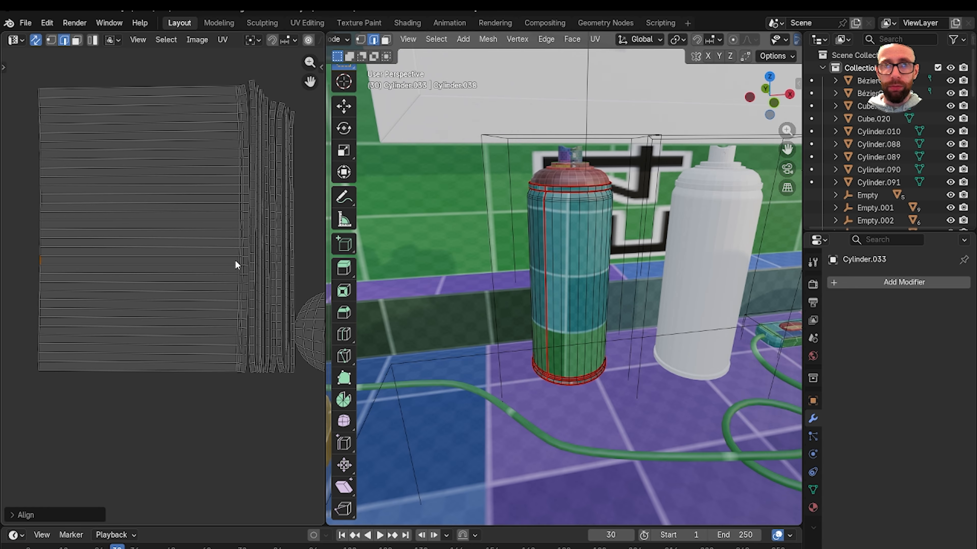
pyautogui.scroll(5, 235, 261)
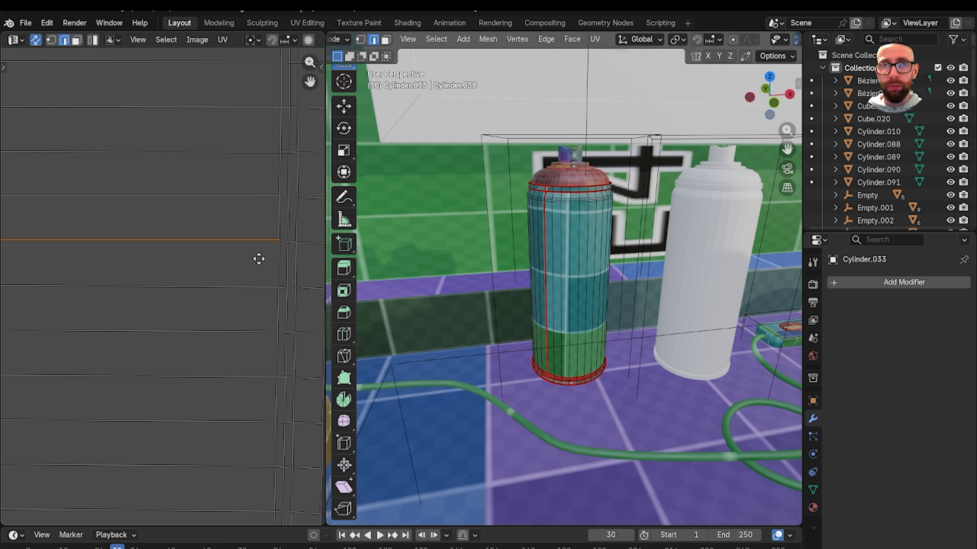
pyautogui.moveTo(259, 259); pyautogui.dragTo(224, 288, button='middle')
pyautogui.click(238, 248)
pyautogui.rightClick(238, 247)
pyautogui.click(238, 248)
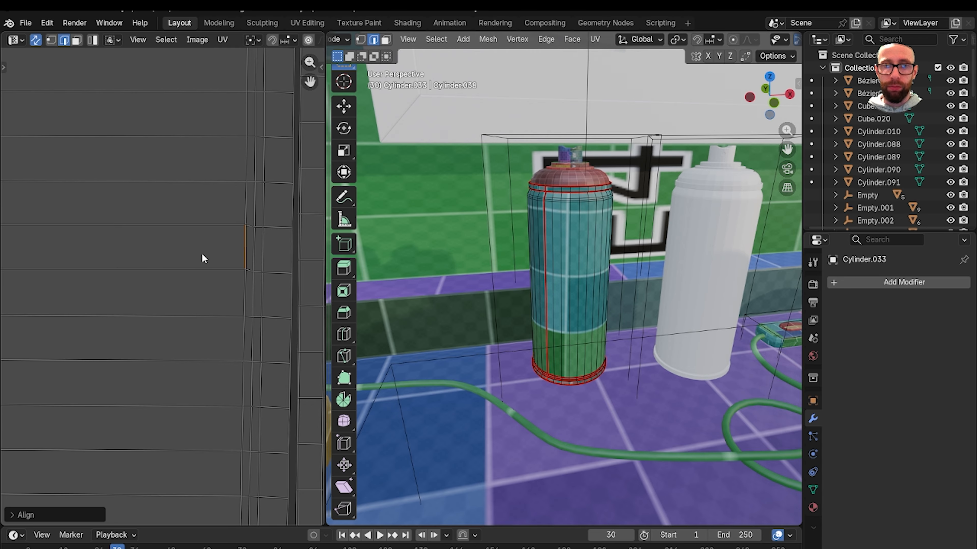
# Straighten the body's whole main UV island from the aligned quad with Follow Active Quads and leave mesh editing
pyautogui.click(155, 259)
pyautogui.press('a')
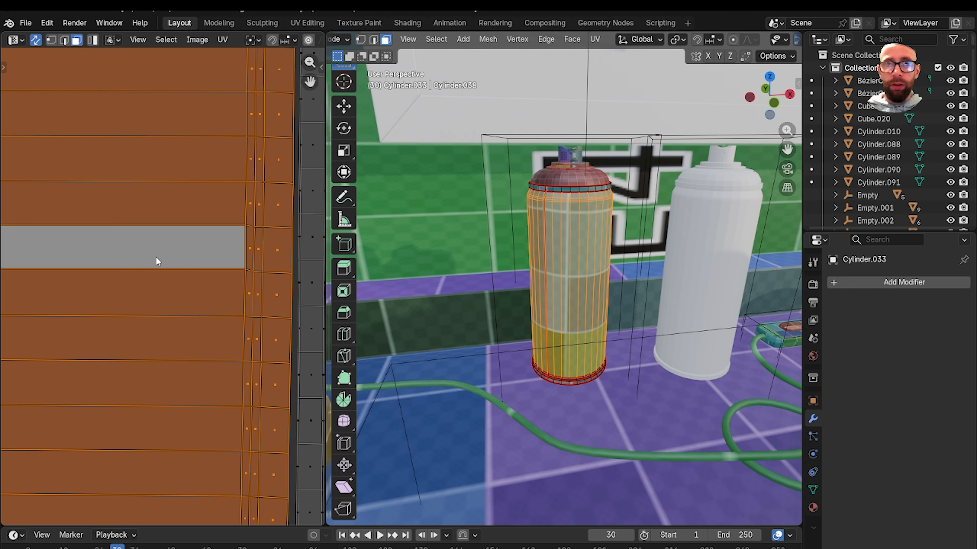
pyautogui.rightClick(156, 259)
pyautogui.click(129, 128)
pyautogui.scroll(-8, 108, 210)
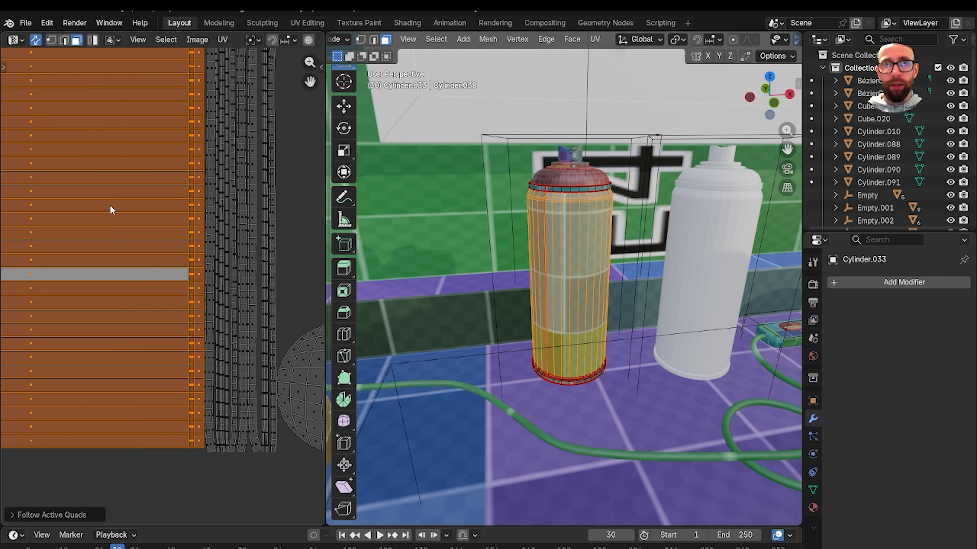
pyautogui.press('Tab')
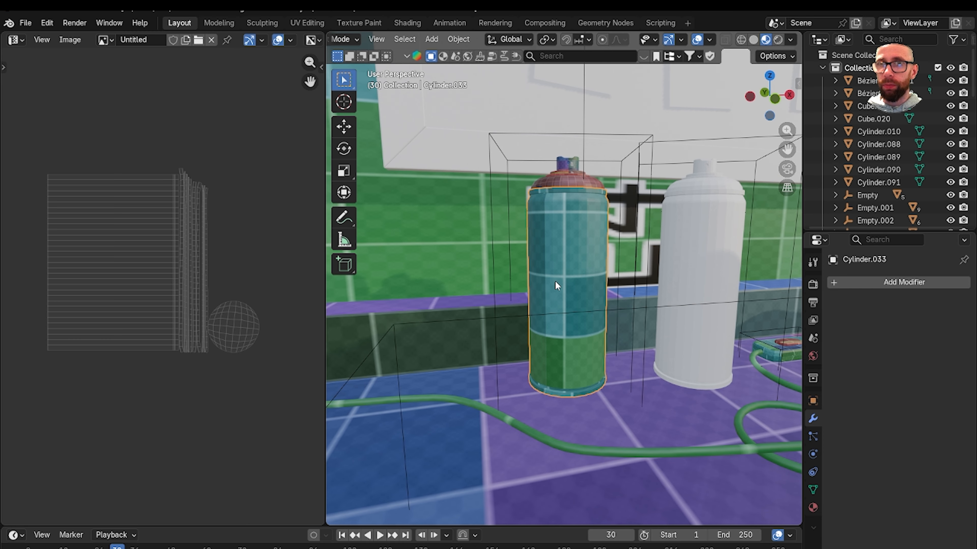
# Examine from several angles how the texture grid's size on the can's body compares with its shoulder and nozzle
pyautogui.scroll(2, 555, 281)
pyautogui.keyDown('shift'); pyautogui.moveTo(570, 173); pyautogui.dragTo(554, 257, button='middle'); pyautogui.keyUp('shift')
pyautogui.scroll(3, 555, 256)
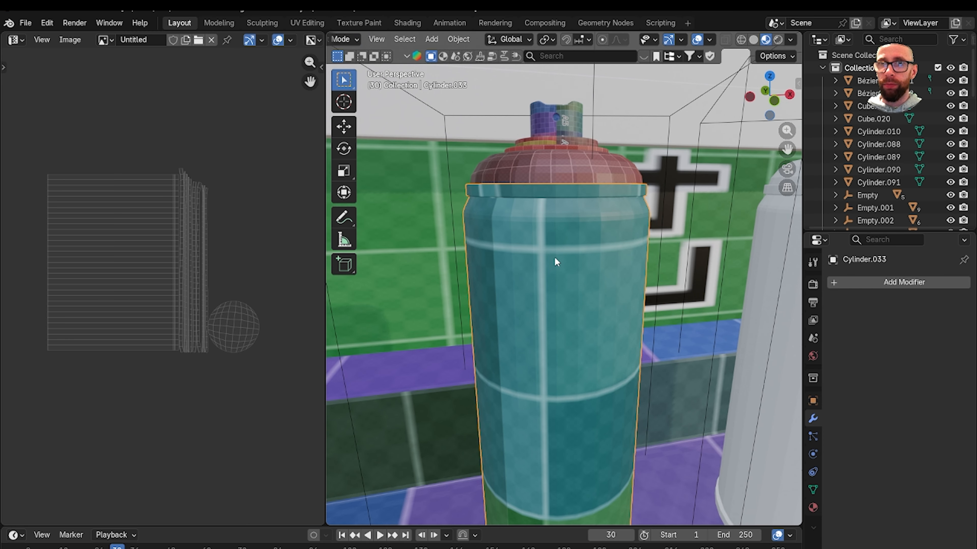
pyautogui.moveTo(519, 215)
pyautogui.mouseDown(button='middle')
pyautogui.moveTo(540, 243)
pyautogui.moveTo(547, 319)
pyautogui.moveTo(538, 301)
pyautogui.mouseUp(button='middle')
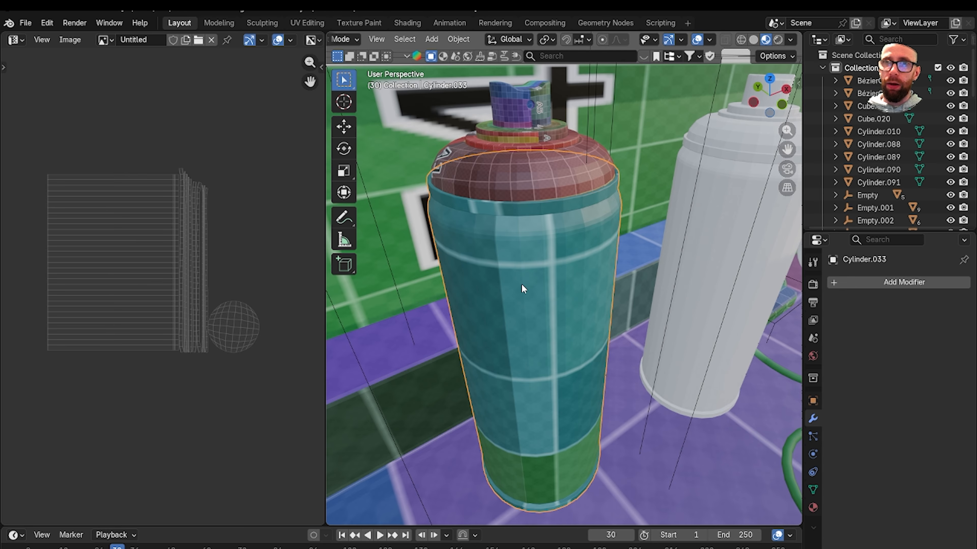
pyautogui.moveTo(521, 284); pyautogui.dragTo(542, 303, button='middle')
pyautogui.scroll(3, 542, 302)
pyautogui.moveTo(500, 181); pyautogui.dragTo(549, 271, button='middle')
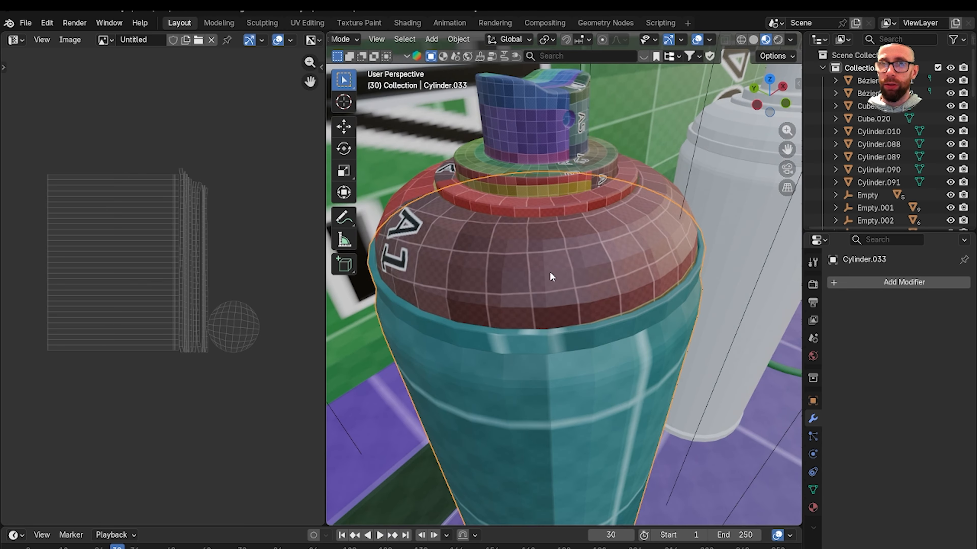
# Scale the domed shoulder's UV islands down to about 0.3 and leave mesh editing
pyautogui.click(551, 271)
pyautogui.press('Tab')
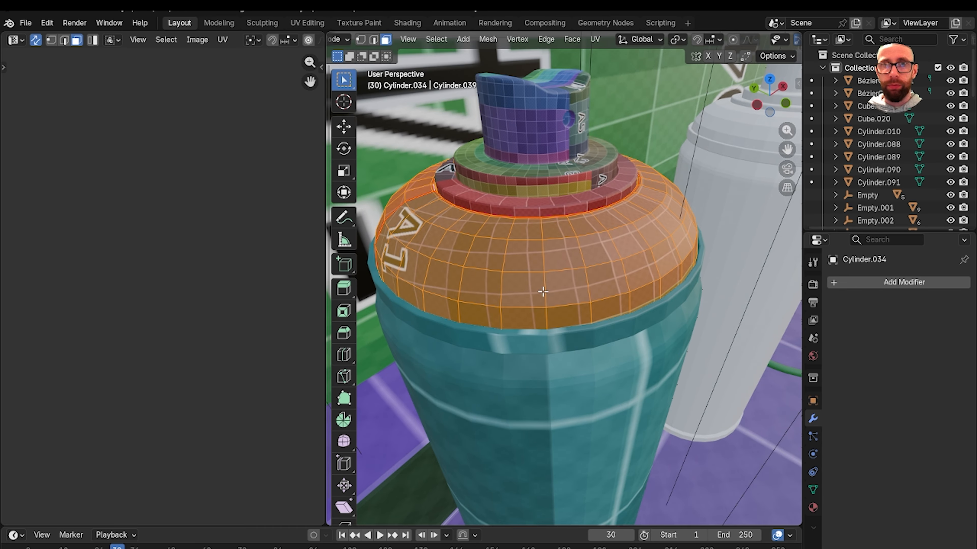
pyautogui.scroll(-5, 238, 297)
pyautogui.moveTo(216, 254); pyautogui.dragTo(240, 348, button='middle')
pyautogui.scroll(1, 515, 279)
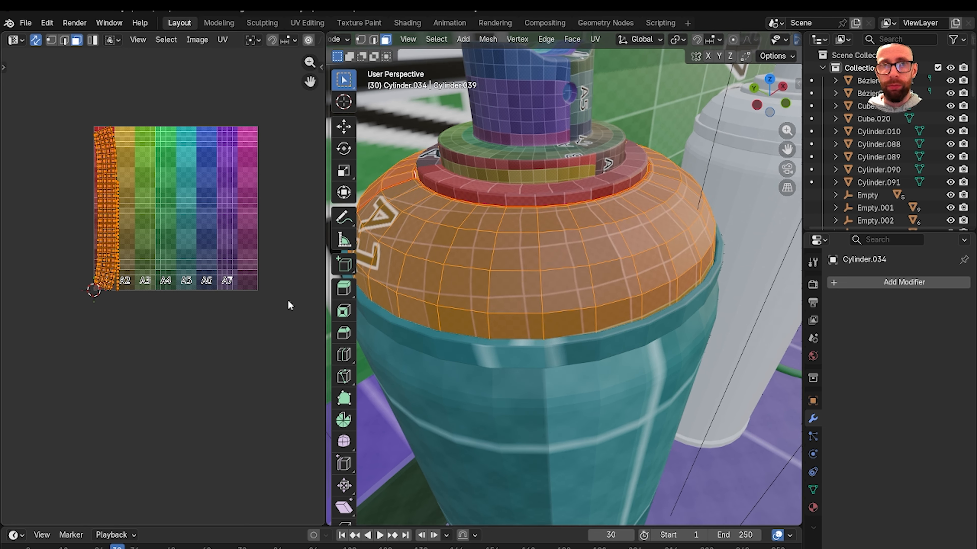
pyautogui.press('s')
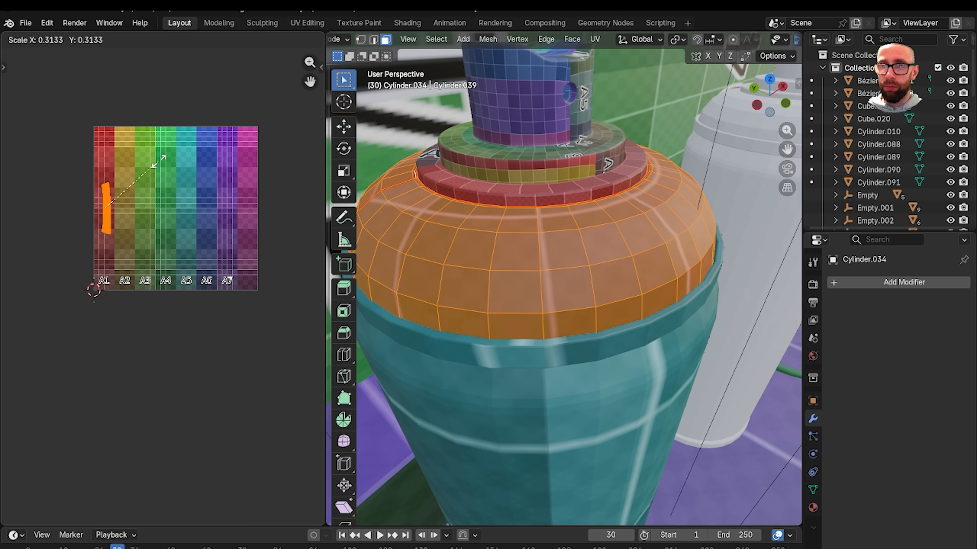
pyautogui.click(171, 166)
pyautogui.scroll(-3, 592, 303)
pyautogui.press('Tab')
# Scale all UVs of the thin ring beneath the nozzle's base down to about 0.26 and leave mesh editing
pyautogui.moveTo(591, 304)
pyautogui.mouseDown(button='middle')
pyautogui.moveTo(611, 295)
pyautogui.moveTo(683, 337)
pyautogui.moveTo(626, 347)
pyautogui.mouseUp(button='middle')
pyautogui.scroll(3, 627, 350)
pyautogui.click(530, 305)
pyautogui.press('Tab')
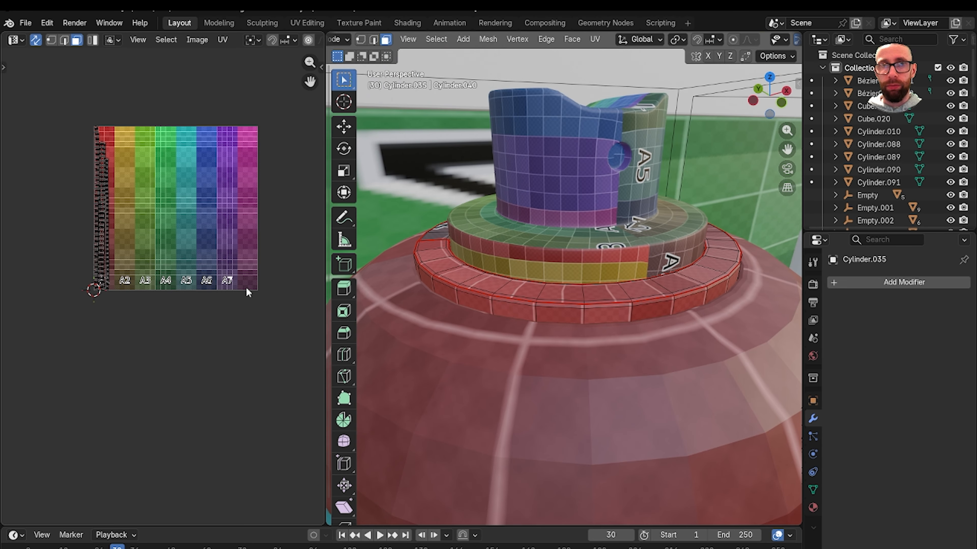
pyautogui.press('a')
pyautogui.press('s')
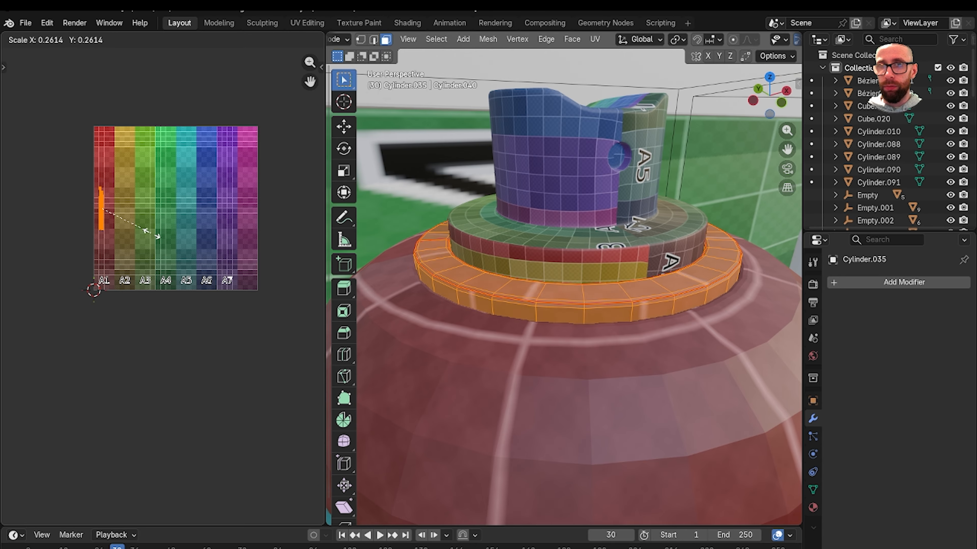
pyautogui.click(153, 234)
pyautogui.press('Tab')
# Scale the nozzle's UV islands down to about 0.22 and leave mesh editing
pyautogui.click(544, 261)
pyautogui.press('Tab')
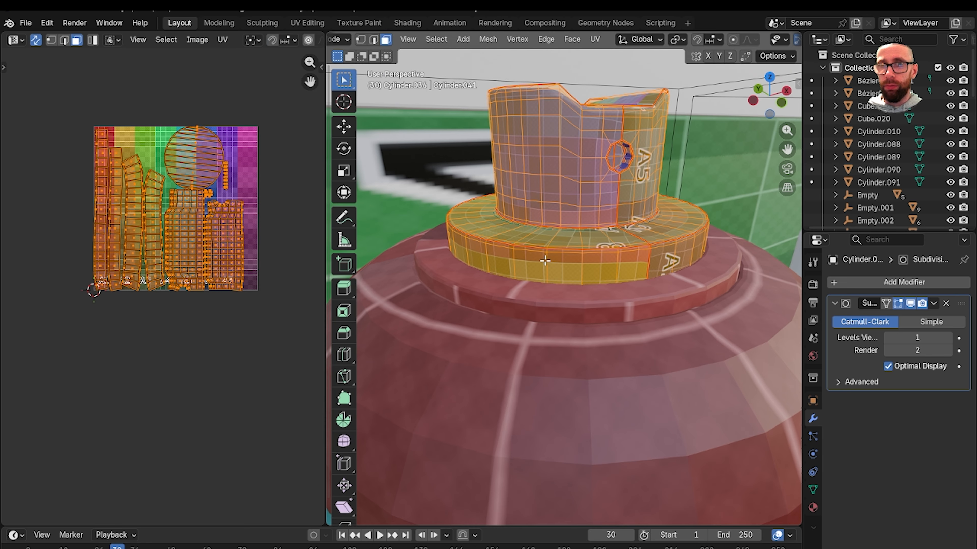
pyautogui.press('s')
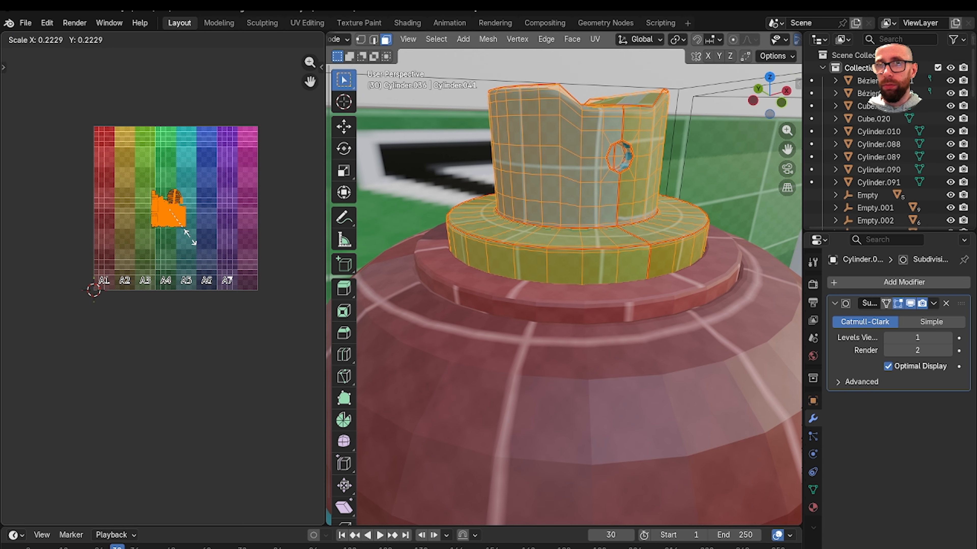
pyautogui.click(184, 233)
pyautogui.scroll(-7, 484, 284)
pyautogui.press('Tab')
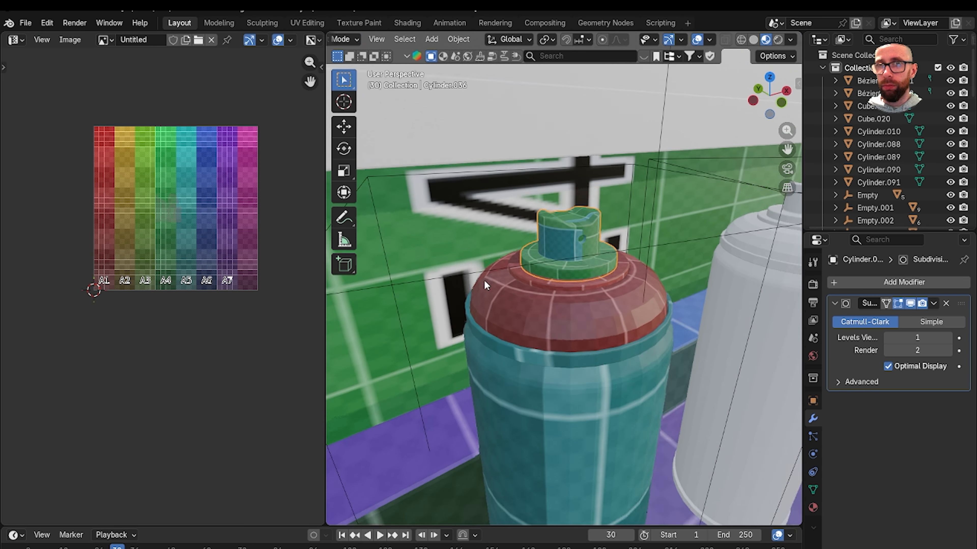
# Look over the textured can within the whole scene and save the file
pyautogui.scroll(-6, 515, 304)
pyautogui.moveTo(516, 304)
pyautogui.mouseDown(button='middle')
pyautogui.moveTo(512, 280)
pyautogui.moveTo(573, 309)
pyautogui.mouseUp(button='middle')
pyautogui.scroll(3, 512, 280)
pyautogui.scroll(-1, 510, 296)
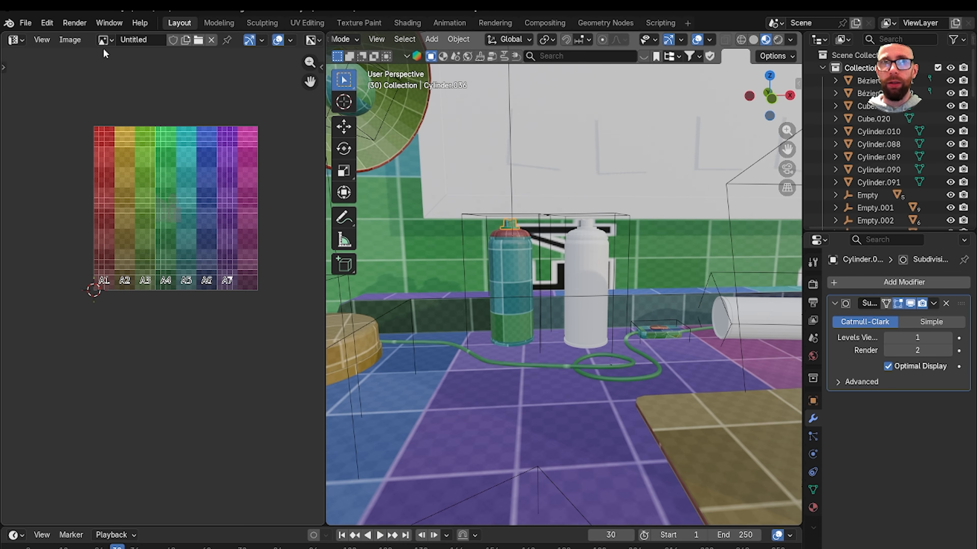
pyautogui.click(33, 25)
pyautogui.click(60, 105)
# Switch to solid shading and delete every piece of the untextured upright can on the right, including its thin ring
pyautogui.scroll(2, 464, 226)
pyautogui.moveTo(450, 202)
pyautogui.keyDown('shift'); pyautogui.mouseDown(button='middle')
pyautogui.moveTo(480, 249)
pyautogui.moveTo(485, 233)
pyautogui.moveTo(524, 239)
pyautogui.moveTo(484, 232)
pyautogui.moveTo(481, 262)
pyautogui.mouseUp(button='middle'); pyautogui.keyUp('shift')
pyautogui.scroll(2, 480, 248)
pyautogui.scroll(2, 486, 233)
pyautogui.click(475, 289)
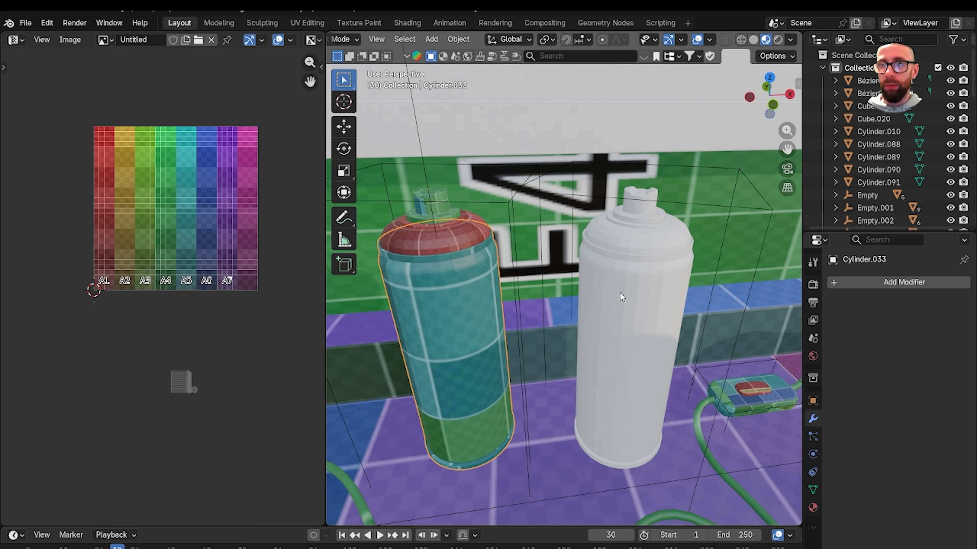
pyautogui.click(634, 302)
pyautogui.click(754, 40)
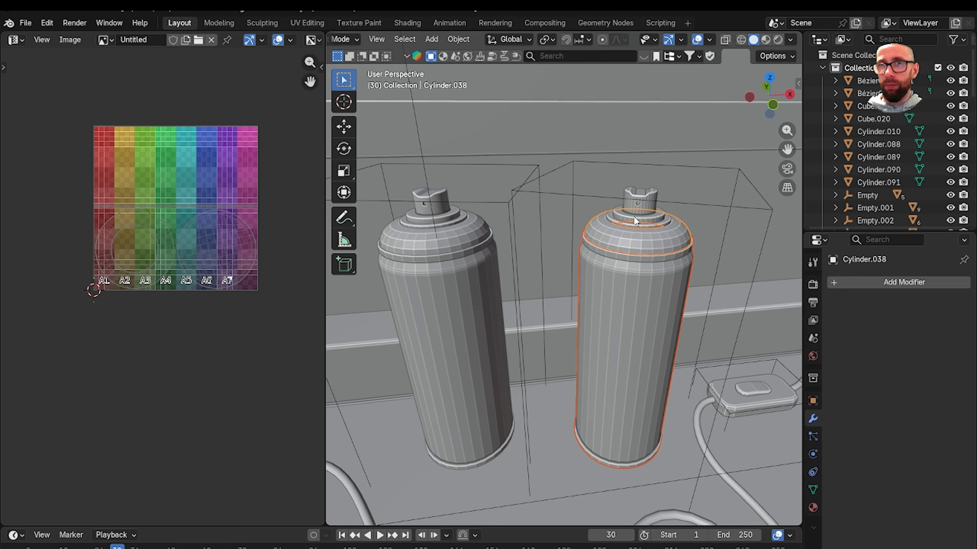
pyautogui.keyDown('shift'); pyautogui.click(638, 205); pyautogui.keyUp('shift')
pyautogui.press('Delete')
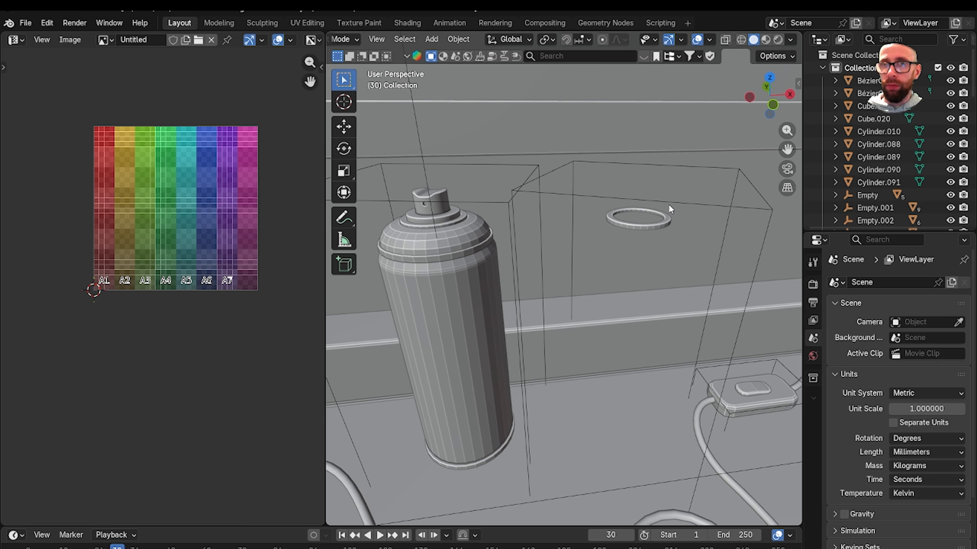
pyautogui.click(663, 221)
pyautogui.press('Delete')
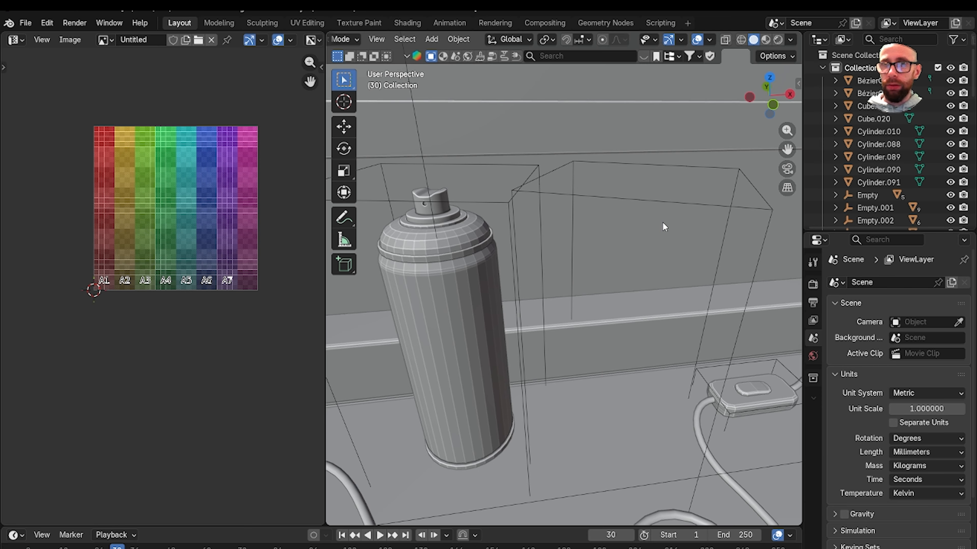
# Delete the leftover empty box that enclosed the removed can
pyautogui.click(682, 203)
pyautogui.press('Delete')
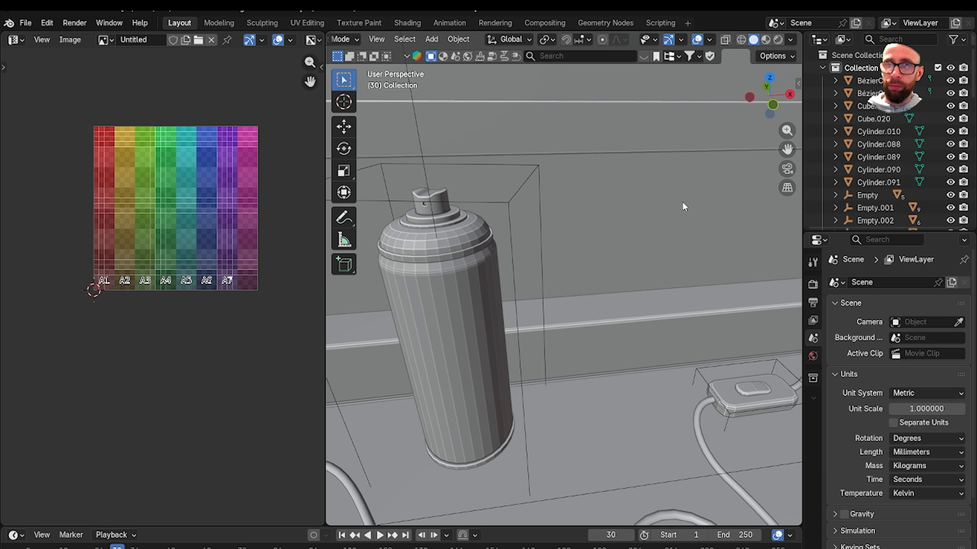
# Duplicate all pieces of the textured can together with its enclosing empty and move the copy about -1844 mm along X, outside the room
pyautogui.click(430, 303)
pyautogui.keyDown('shift'); pyautogui.moveTo(431, 303); pyautogui.dragTo(491, 313, button='middle'); pyautogui.keyUp('shift')
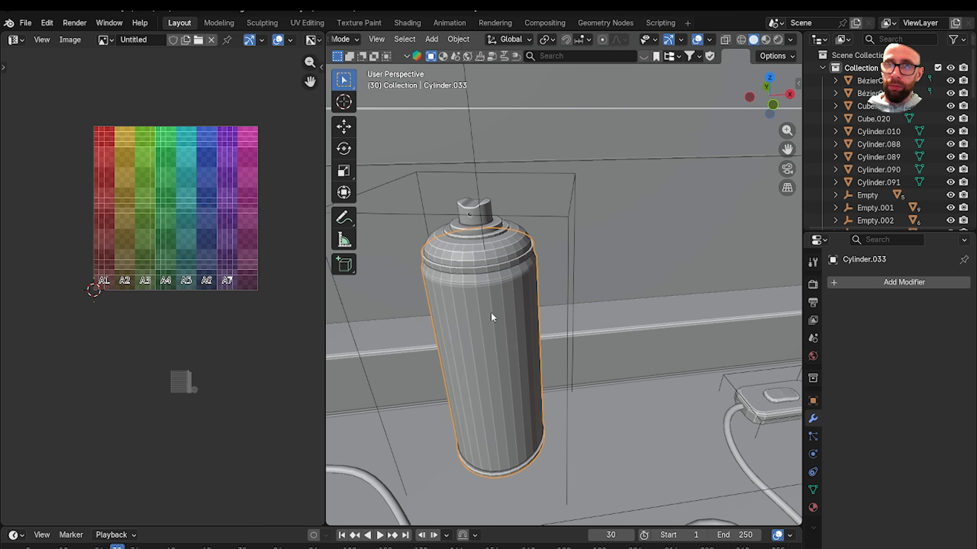
pyautogui.keyDown('shift'); pyautogui.click(488, 260); pyautogui.keyUp('shift')
pyautogui.keyDown('shift'); pyautogui.moveTo(488, 260); pyautogui.dragTo(521, 261, button='middle'); pyautogui.keyUp('shift')
pyautogui.scroll(3, 521, 262)
pyautogui.keyDown('shift'); pyautogui.click(492, 182); pyautogui.keyUp('shift')
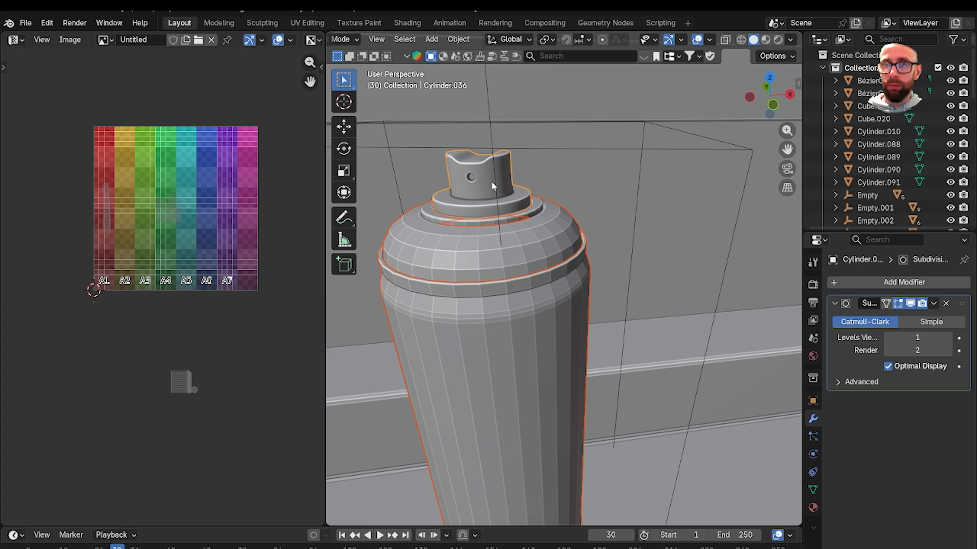
pyautogui.keyDown('shift'); pyautogui.click(509, 200); pyautogui.keyUp('shift')
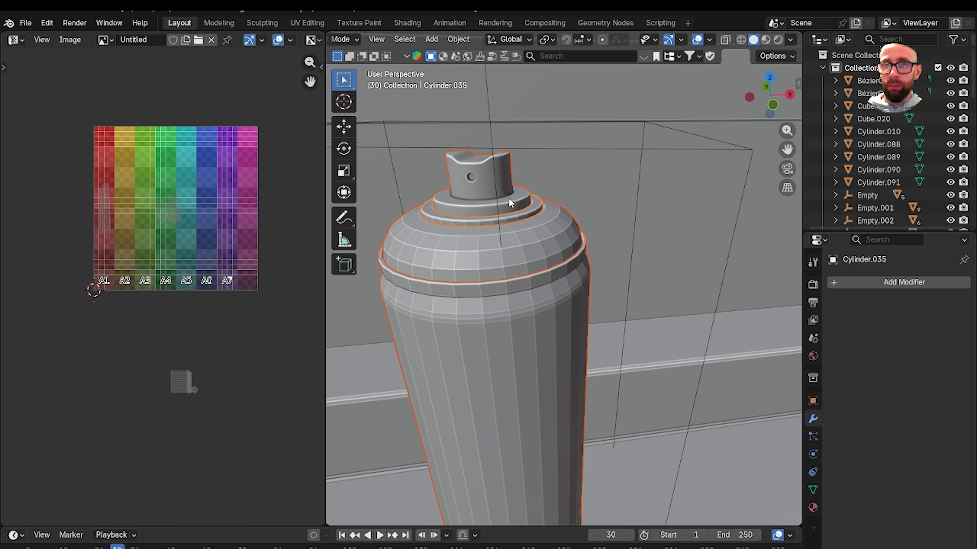
pyautogui.keyDown('shift'); pyautogui.click(599, 154); pyautogui.keyUp('shift')
pyautogui.scroll(-8, 584, 192)
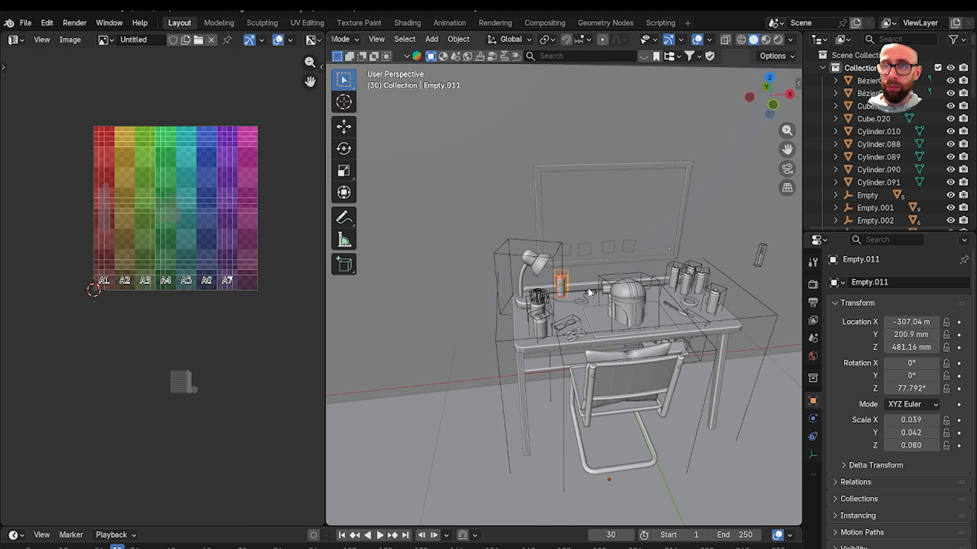
pyautogui.keyDown('shift'); pyautogui.moveTo(620, 256); pyautogui.dragTo(629, 253, button='middle'); pyautogui.keyUp('shift')
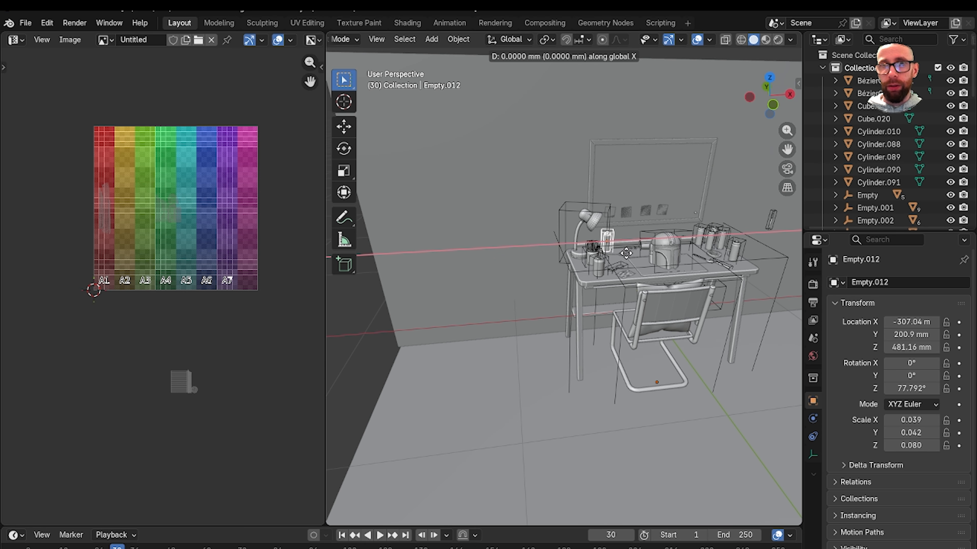
pyautogui.click(364, 347)
# Check the spare can's texture, then duplicate it in front view and move the copy about 1962 mm along X onto the desk
pyautogui.press('KP_Decimal')
pyautogui.scroll(8, 660, 356)
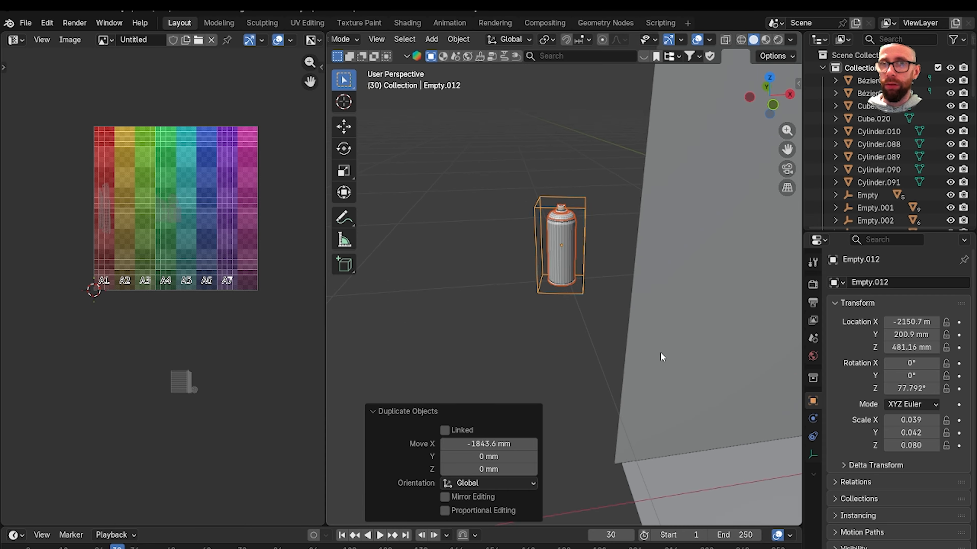
pyautogui.click(766, 40)
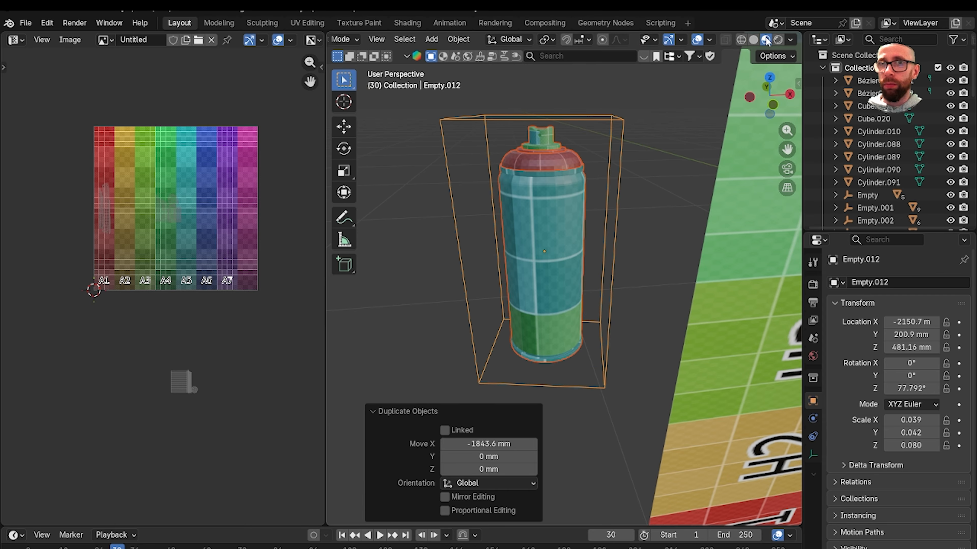
pyautogui.scroll(-8, 588, 334)
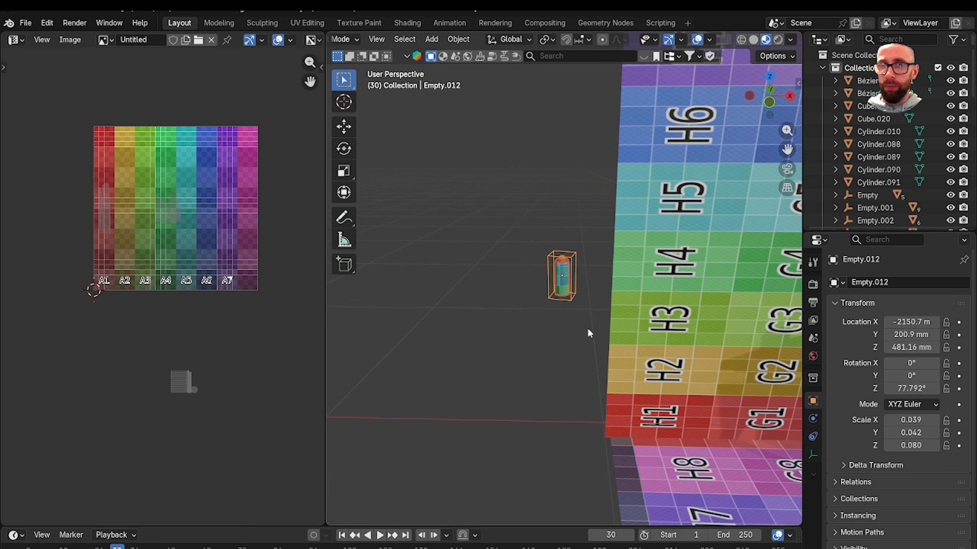
pyautogui.press('`')
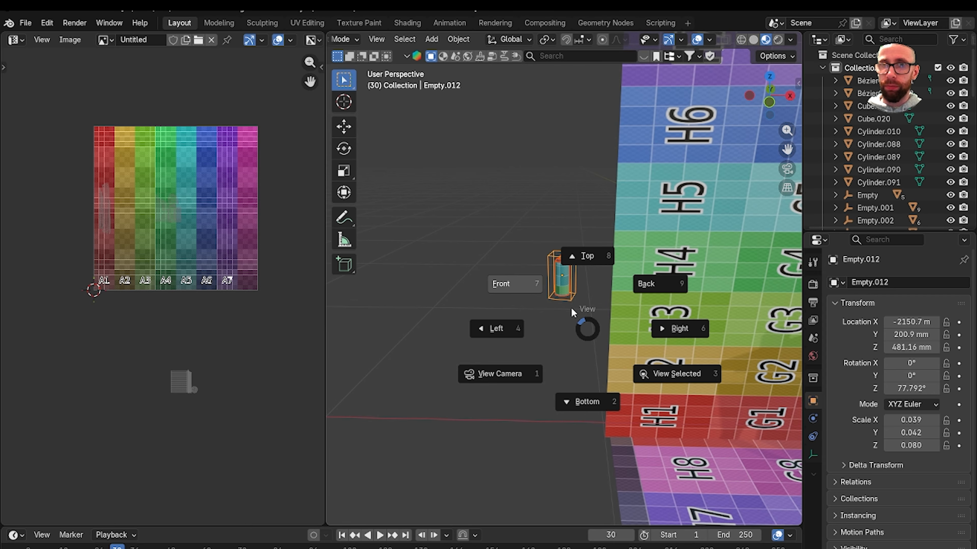
pyautogui.click(529, 296)
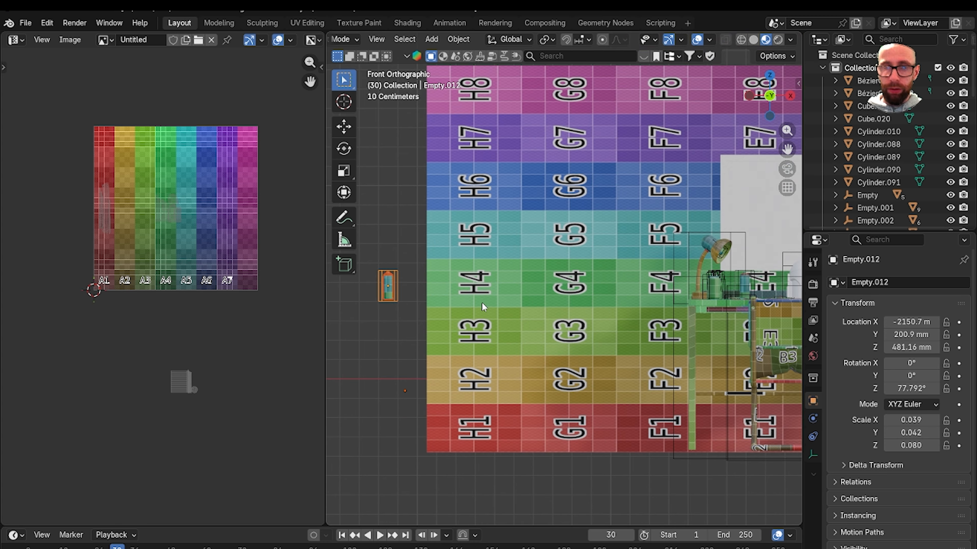
pyautogui.click(389, 304)
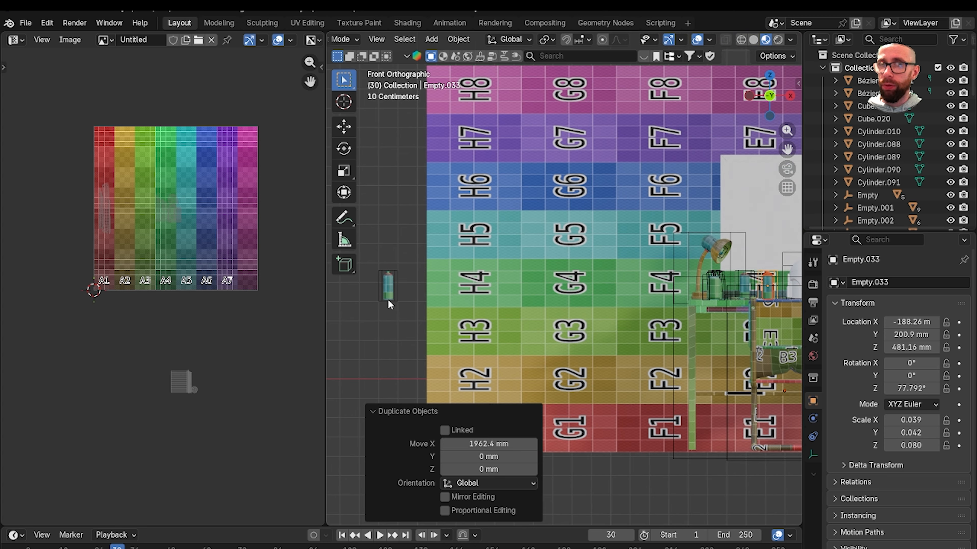
# In solid shading from above, move the new can about -31 mm in X and -16 mm in Y, then rotate it about -34° around Z
pyautogui.click(397, 248)
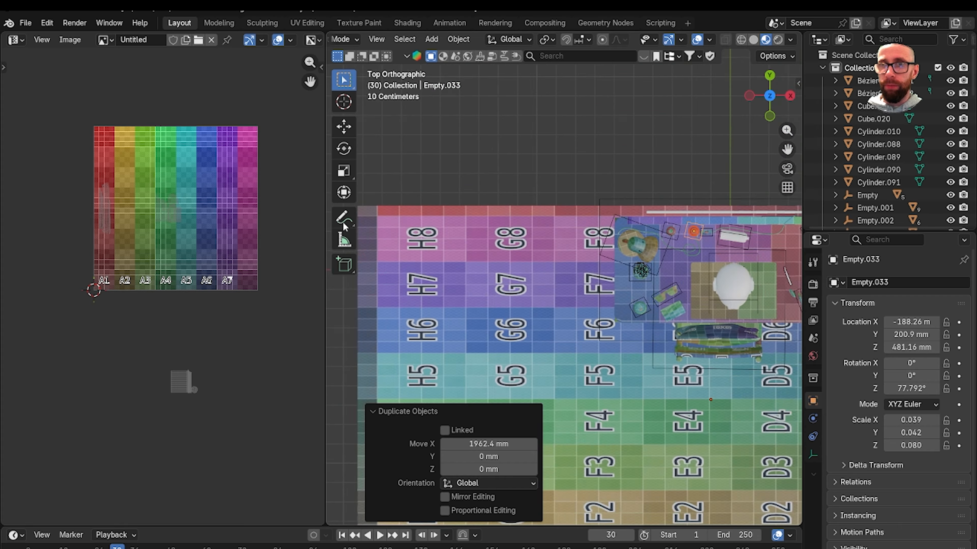
pyautogui.click(753, 40)
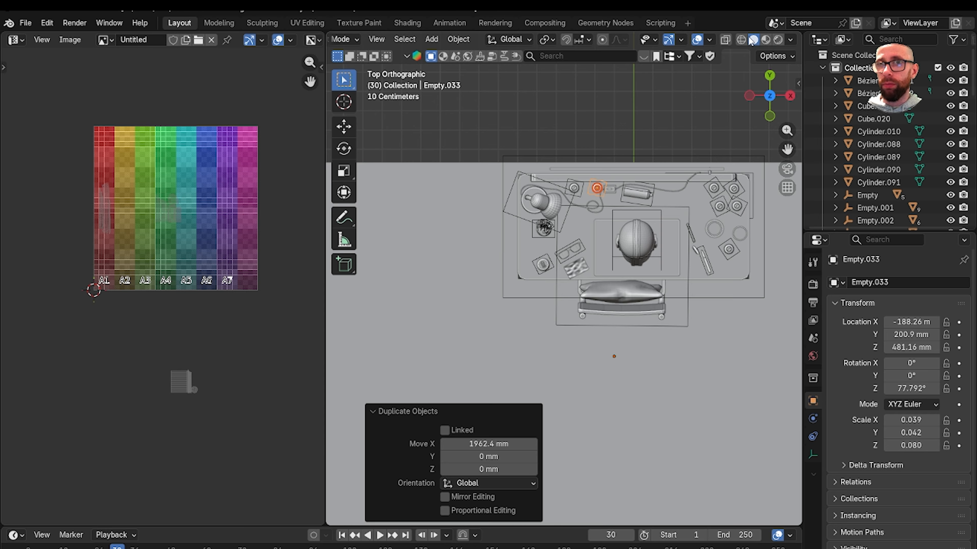
pyautogui.scroll(10, 592, 238)
pyautogui.scroll(3, 640, 270)
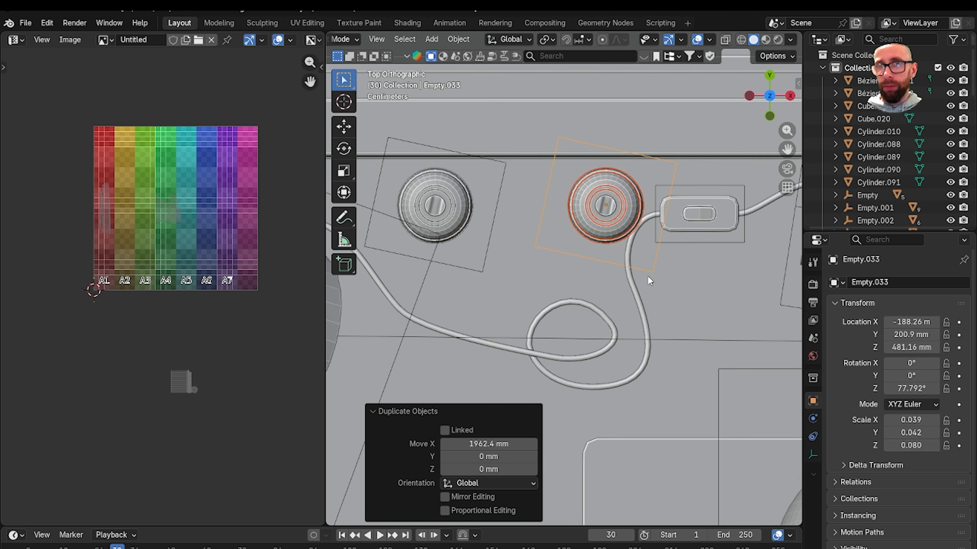
pyautogui.press('g')
pyautogui.click(583, 283)
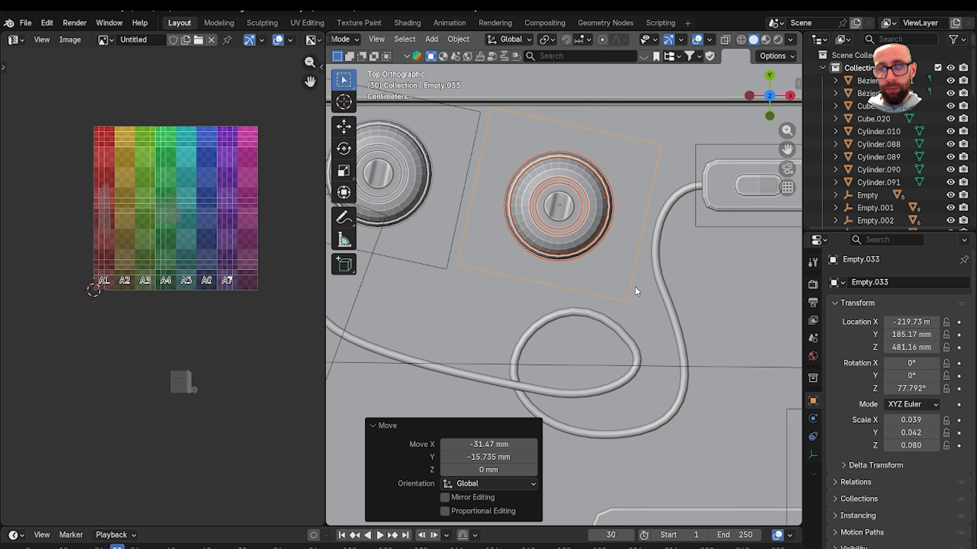
pyautogui.press('r')
pyautogui.click(640, 300)
# Examine the two upright cans and the untextured lying can with their textures displayed
pyautogui.moveTo(612, 221)
pyautogui.mouseDown(button='middle')
pyautogui.moveTo(633, 217)
pyautogui.moveTo(632, 191)
pyautogui.mouseUp(button='middle')
pyautogui.scroll(-3, 631, 192)
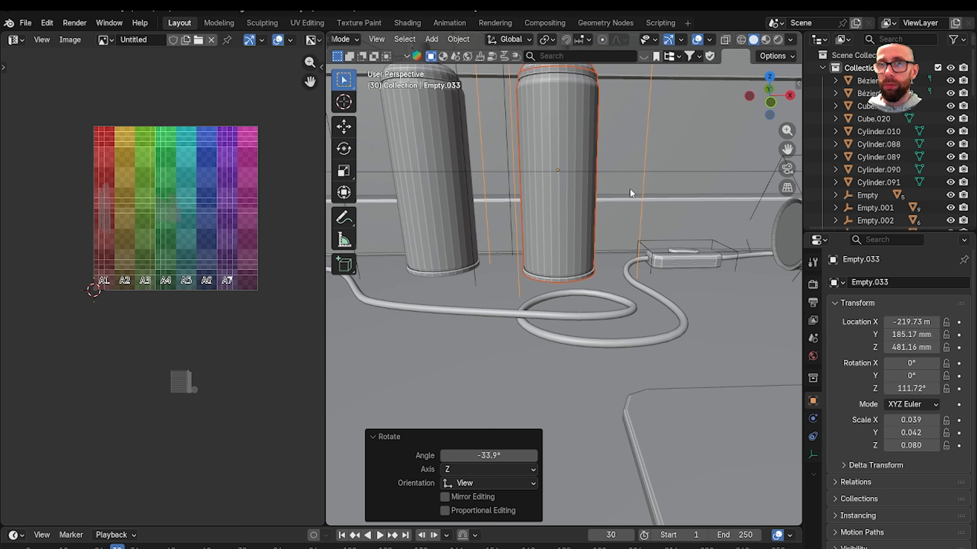
pyautogui.moveTo(615, 261)
pyautogui.mouseDown(button='middle')
pyautogui.moveTo(606, 229)
pyautogui.moveTo(589, 242)
pyautogui.mouseUp(button='middle')
pyautogui.scroll(-5, 639, 227)
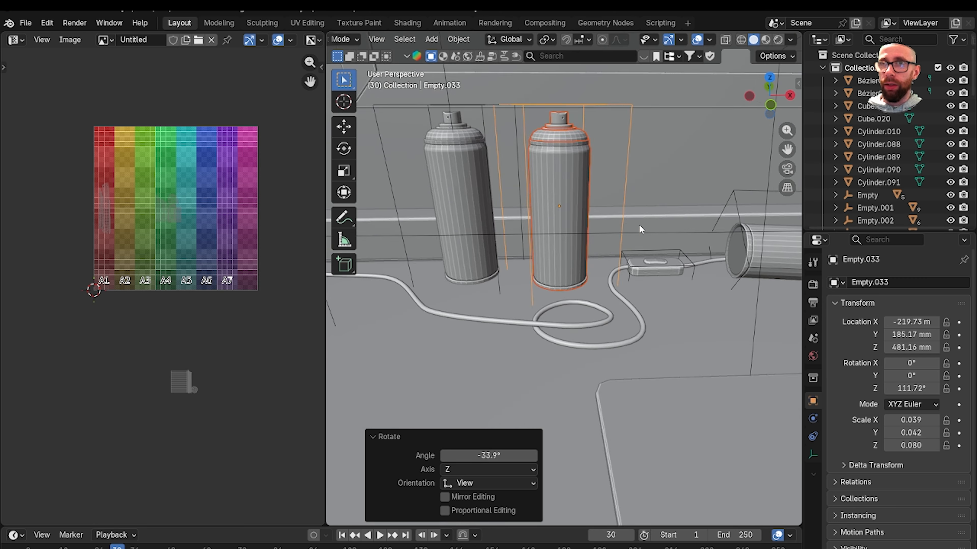
pyautogui.click(765, 40)
pyautogui.scroll(4, 609, 268)
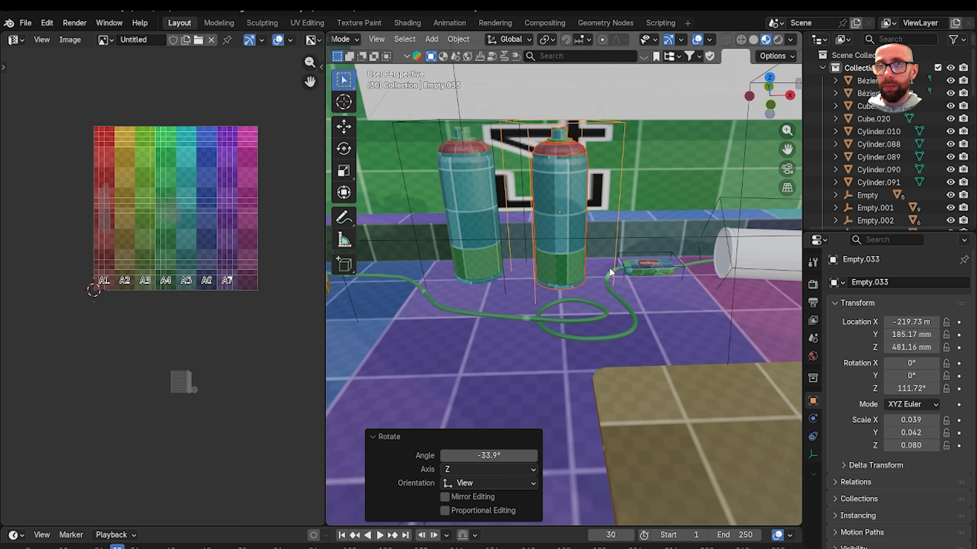
pyautogui.moveTo(609, 267)
pyautogui.mouseDown(button='middle')
pyautogui.moveTo(633, 240)
pyautogui.moveTo(578, 280)
pyautogui.moveTo(633, 307)
pyautogui.moveTo(559, 299)
pyautogui.mouseUp(button='middle')
pyautogui.scroll(-3, 578, 280)
pyautogui.scroll(3, 559, 299)
pyautogui.scroll(3, 536, 310)
pyautogui.moveTo(623, 304)
pyautogui.keyDown('shift'); pyautogui.mouseDown(button='middle')
pyautogui.moveTo(535, 309)
pyautogui.moveTo(612, 306)
pyautogui.mouseUp(button='middle'); pyautogui.keyUp('shift')
pyautogui.scroll(2, 554, 293)
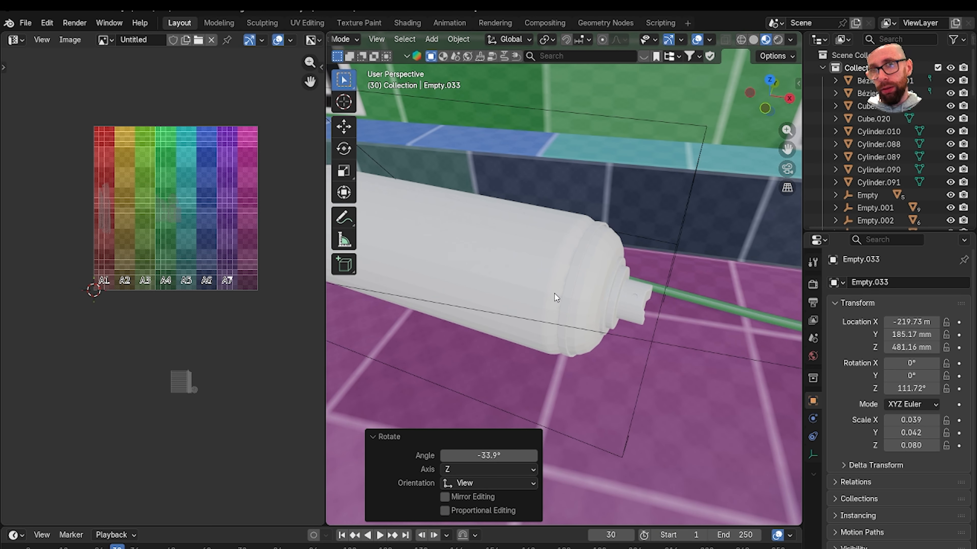
# In solid shading, delete every piece of the untextured lying can together with its enclosing empty
pyautogui.click(555, 294)
pyautogui.click(752, 40)
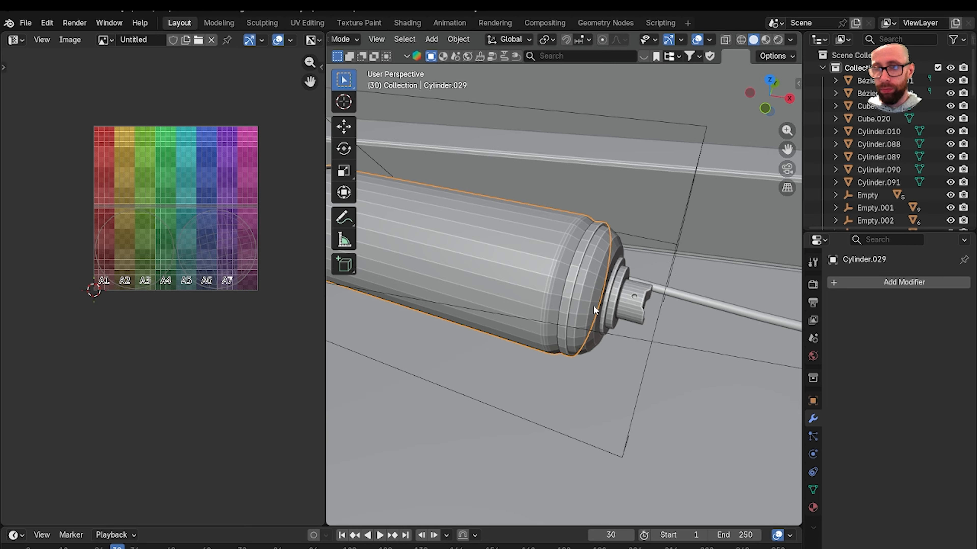
pyautogui.press('h')
pyautogui.click(631, 302)
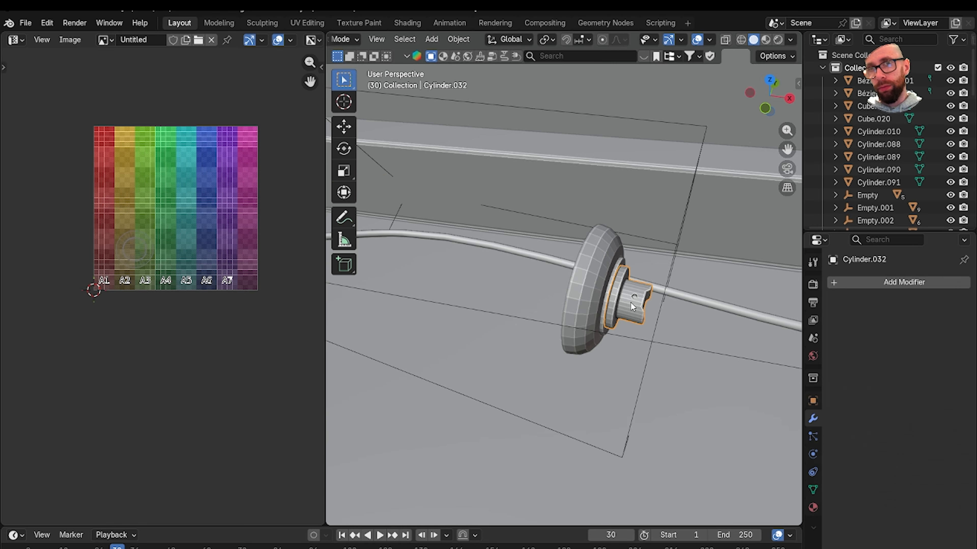
pyautogui.press('h')
pyautogui.click(600, 295)
pyautogui.press('h')
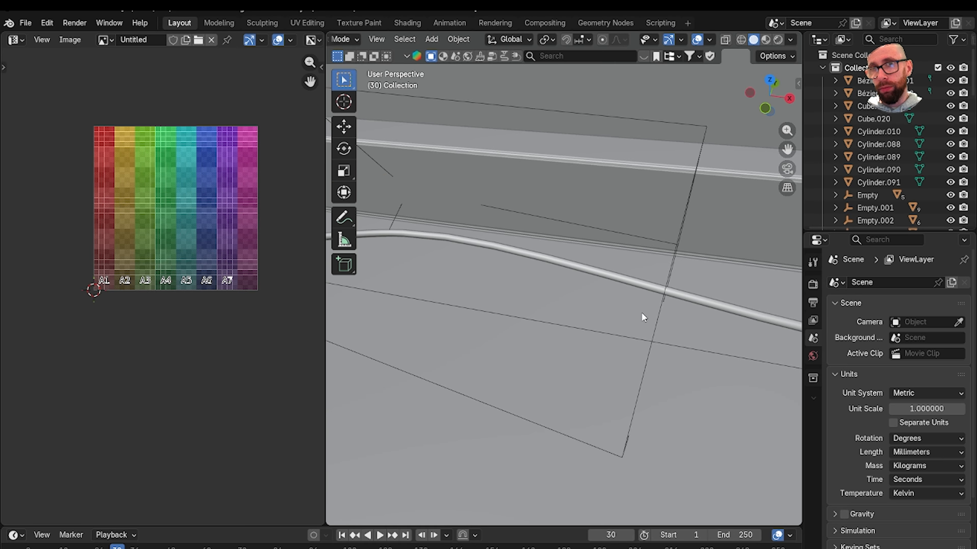
pyautogui.click(658, 319)
pyautogui.press('h')
# Duplicate the spare textured can outside the room in front view, moving the copy about 914 mm in X and 56 mm in Z
pyautogui.scroll(-7, 583, 309)
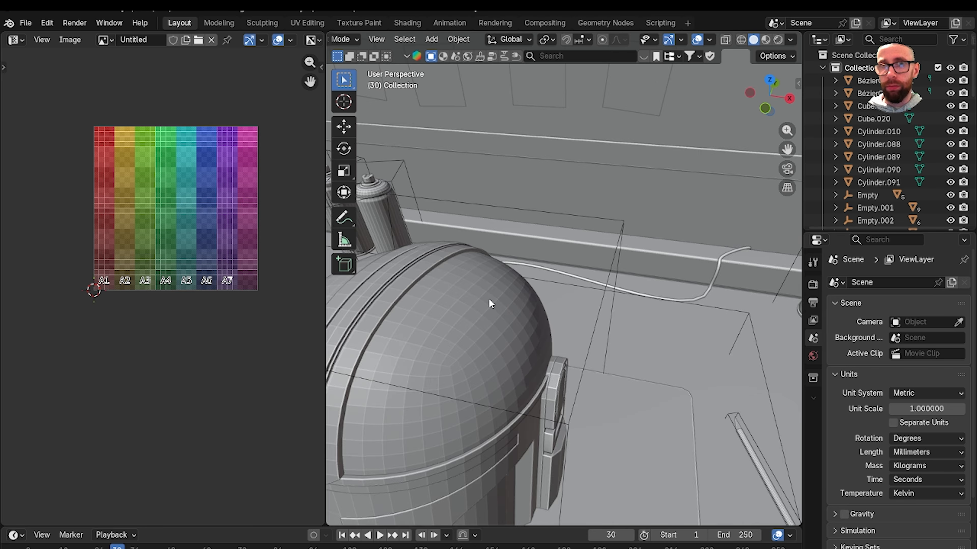
pyautogui.scroll(-3, 488, 299)
pyautogui.moveTo(488, 299); pyautogui.dragTo(526, 294, button='middle')
pyautogui.scroll(-12, 526, 293)
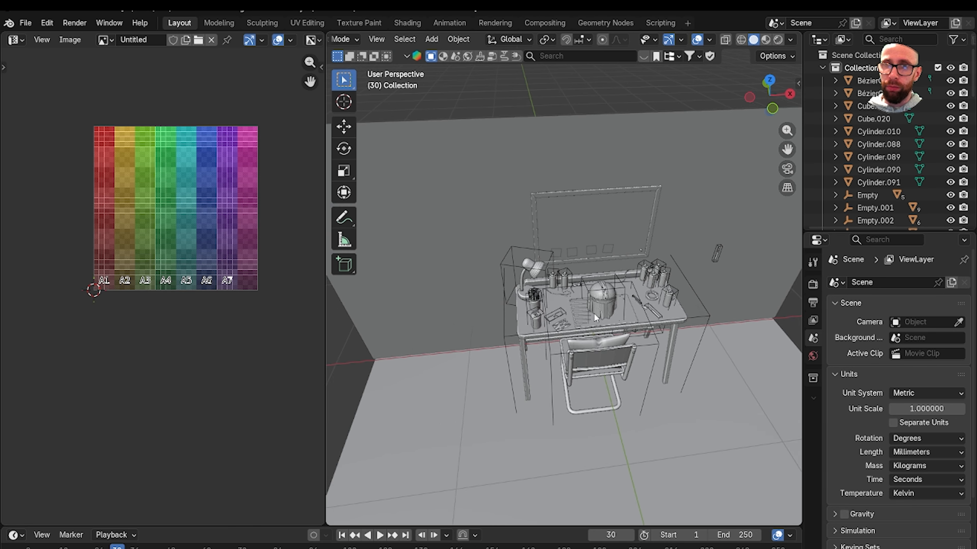
pyautogui.press('`')
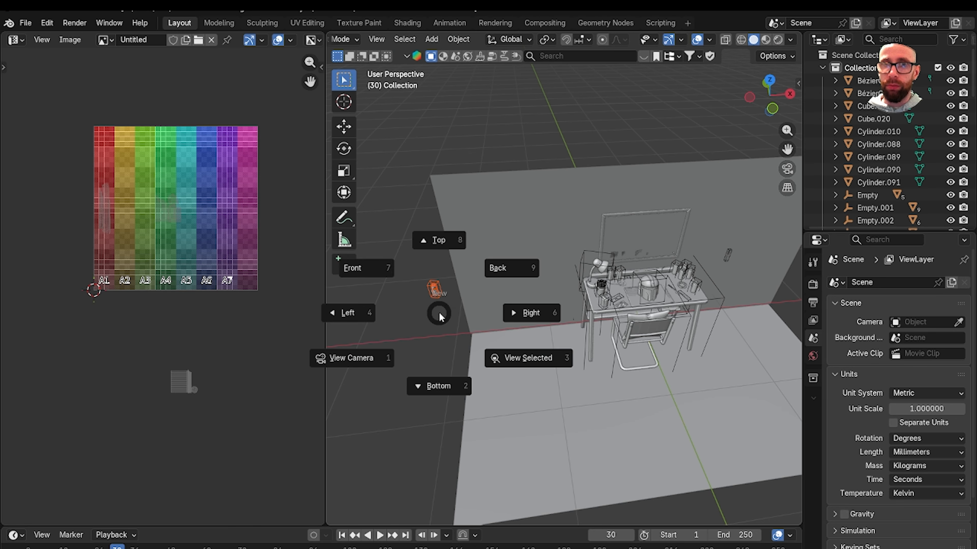
pyautogui.click(417, 290)
pyautogui.hotkey('shift', 'd')
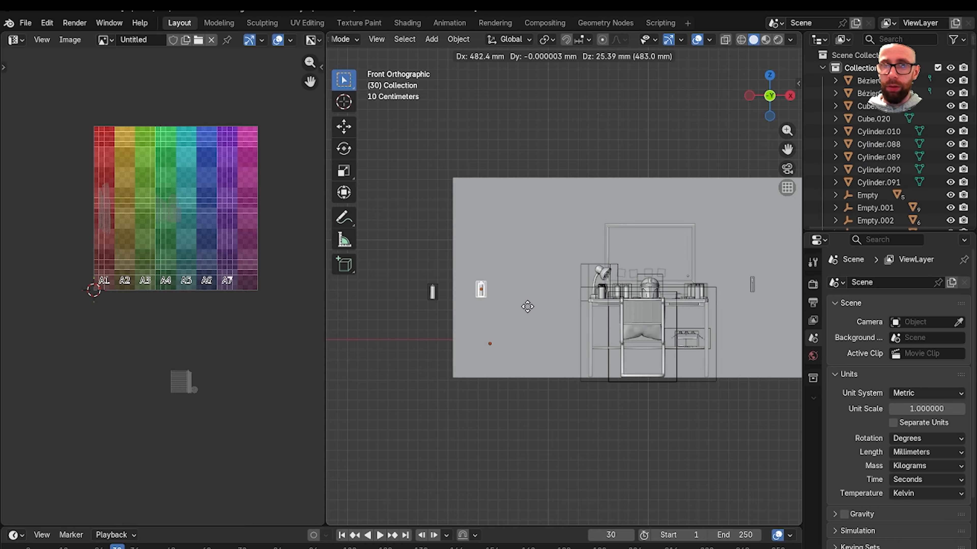
pyautogui.click(545, 308)
# Rotate the copied can 90° around the global Y axis so it lies on its side
pyautogui.scroll(5, 534, 328)
pyautogui.keyDown('shift'); pyautogui.moveTo(533, 324); pyautogui.dragTo(621, 304, button='middle'); pyautogui.keyUp('shift')
pyautogui.scroll(2, 622, 304)
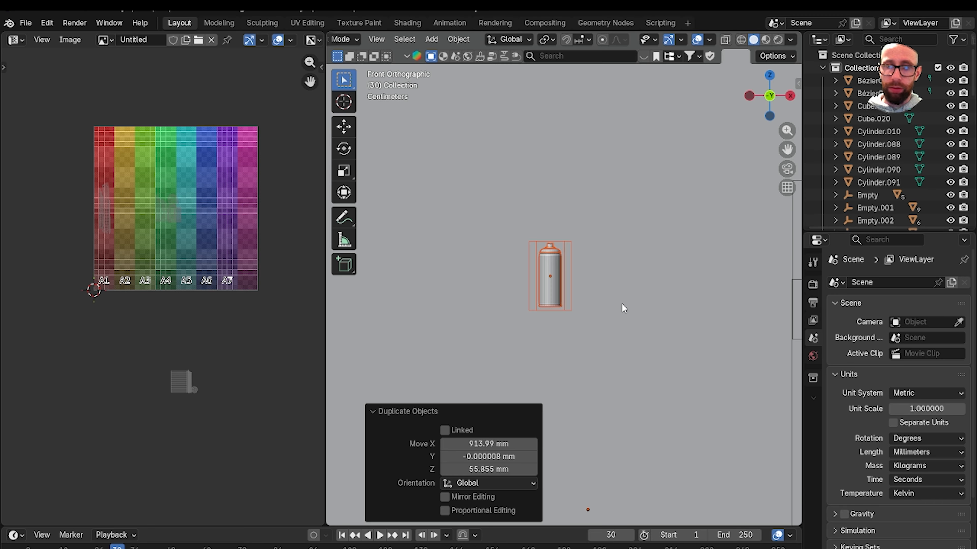
pyautogui.press('r')
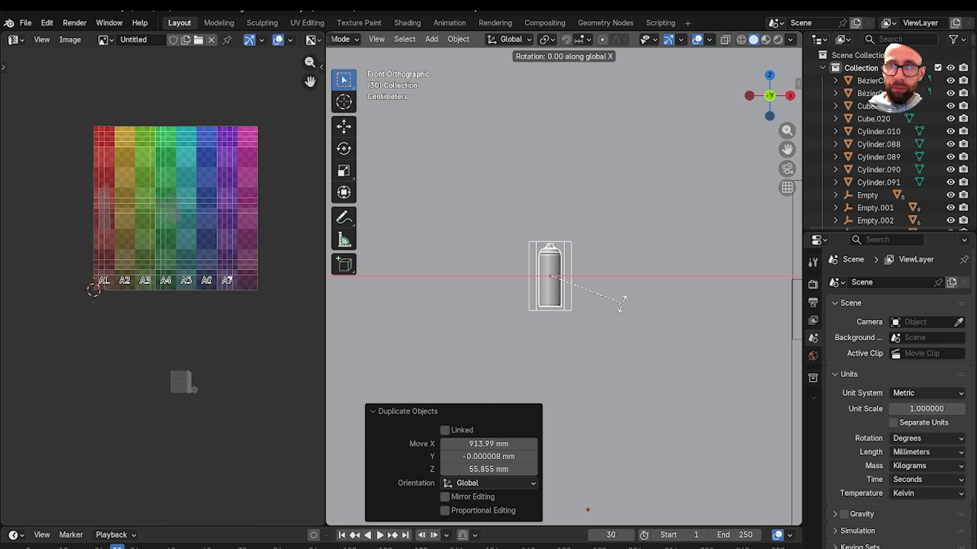
pyautogui.click(623, 307)
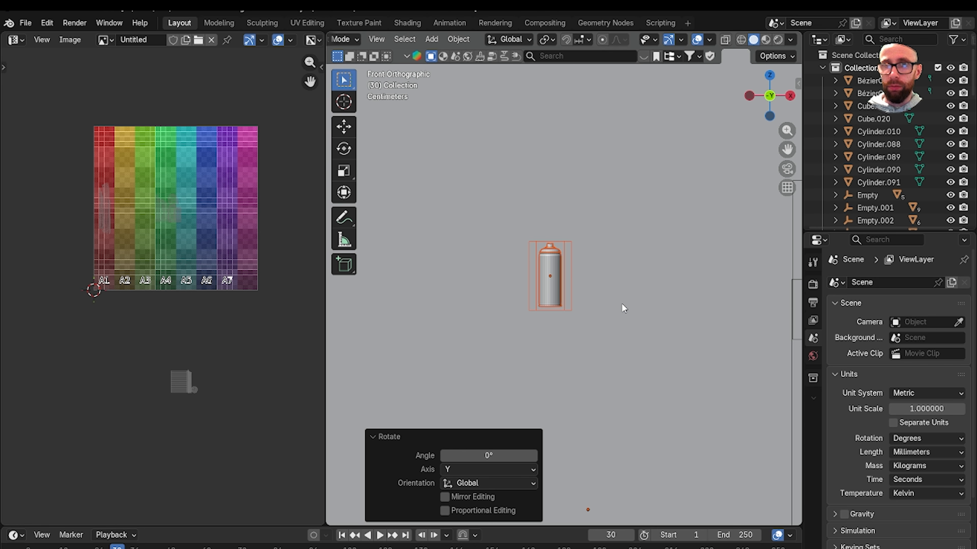
pyautogui.press('r')
pyautogui.press('Return')
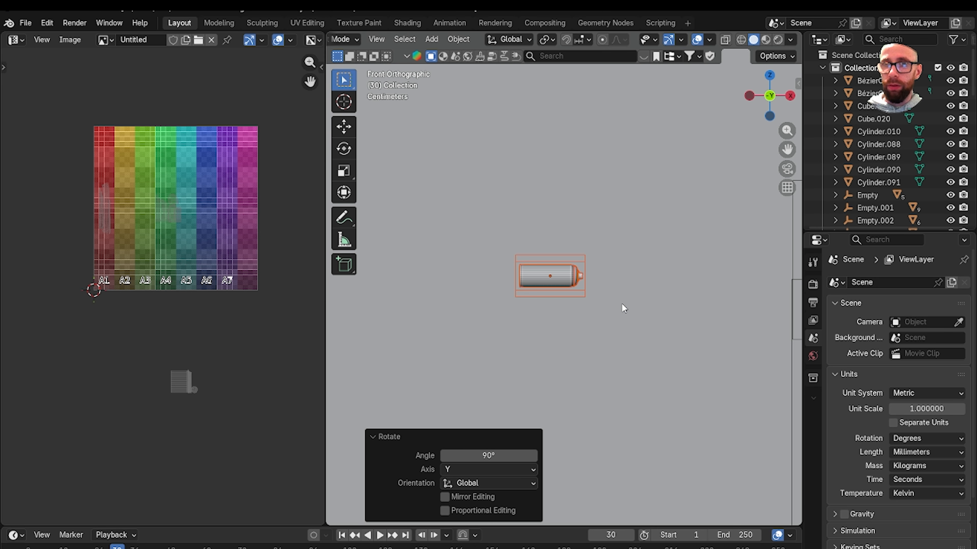
# In top view, move the lying can about 1179 mm in X and -61 mm in Y, in front of the cable switch on the desk
pyautogui.press('`')
pyautogui.click(630, 271)
pyautogui.scroll(3, 434, 263)
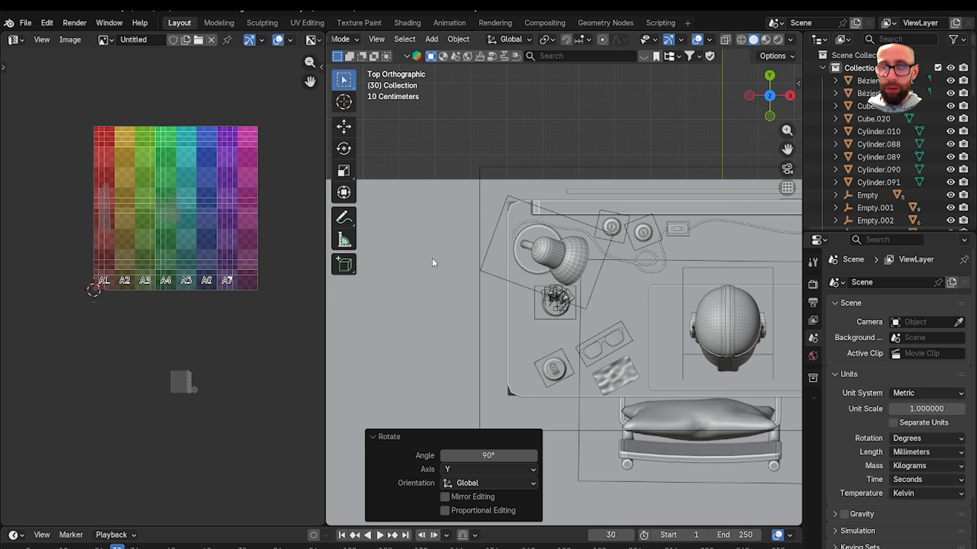
pyautogui.click(382, 284)
pyautogui.keyDown('shift'); pyautogui.moveTo(308, 283); pyautogui.dragTo(201, 283, button='middle'); pyautogui.keyUp('shift')
pyautogui.keyDown('shift'); pyautogui.moveTo(669, 251); pyautogui.dragTo(515, 252, button='middle'); pyautogui.keyUp('shift')
pyautogui.scroll(3, 515, 252)
pyautogui.scroll(6, 545, 319)
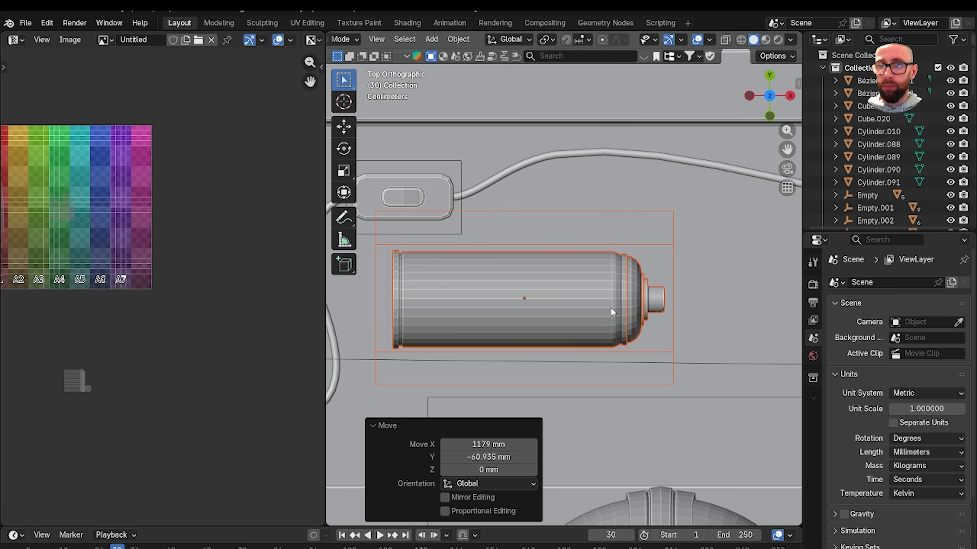
# Rotate the lying can 13° around the vertical axis and move it about 69 mm in X and 30 mm in Y
pyautogui.press('r')
pyautogui.click(609, 334)
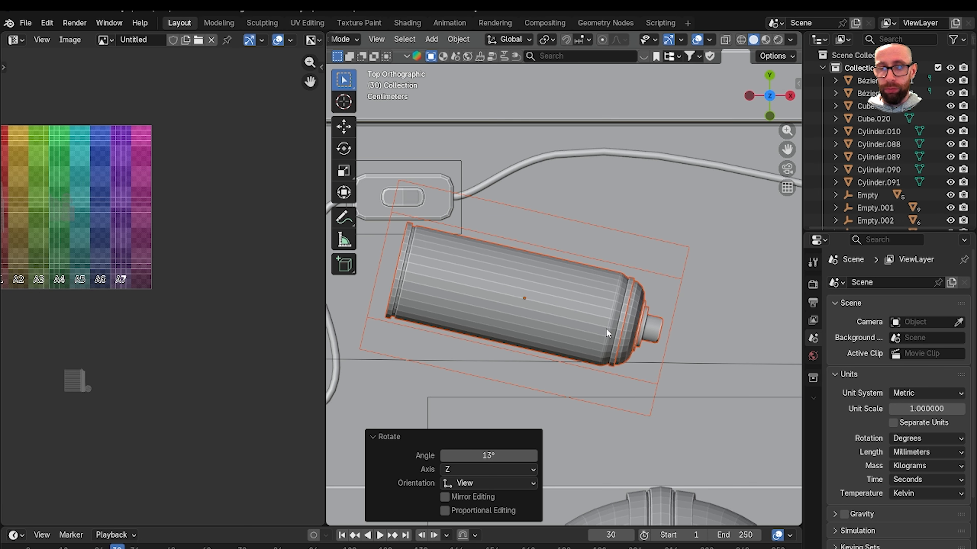
pyautogui.press('g')
pyautogui.click(729, 275)
# Lower the lying can toward the desk surface by about 83 mm and another 22 mm along Z
pyautogui.moveTo(700, 287); pyautogui.dragTo(612, 229, button='middle')
pyautogui.keyDown('shift'); pyautogui.moveTo(611, 229); pyautogui.dragTo(642, 293, button='middle'); pyautogui.keyUp('shift')
pyautogui.press('g')
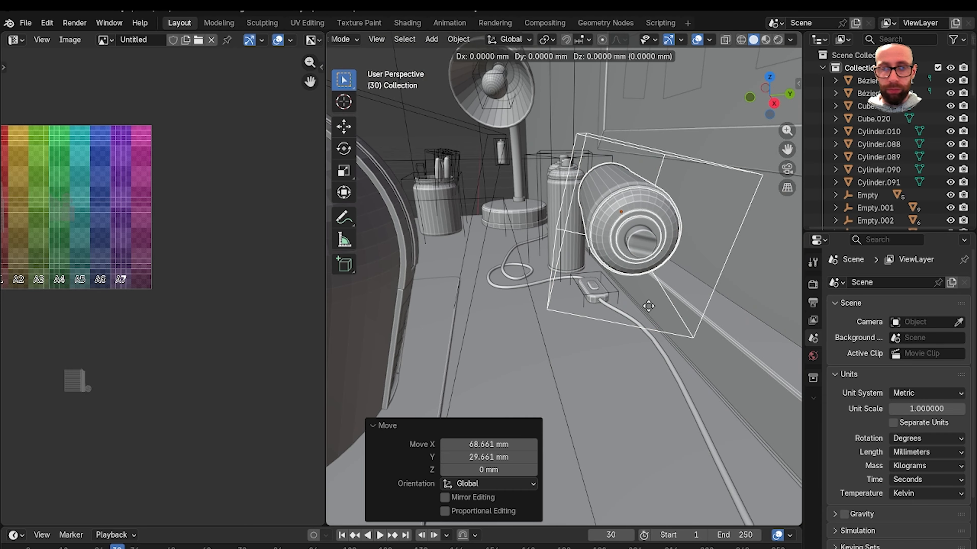
pyautogui.press('z')
pyautogui.click(634, 364)
pyautogui.keyDown('shift'); pyautogui.moveTo(634, 364); pyautogui.dragTo(636, 245, button='middle'); pyautogui.keyUp('shift')
pyautogui.press('g')
pyautogui.press('z')
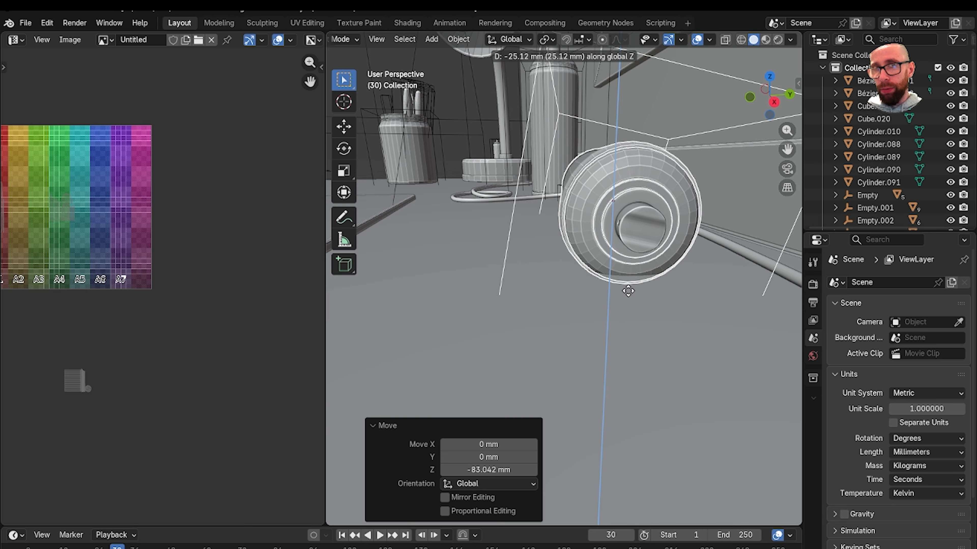
pyautogui.click(626, 283)
pyautogui.moveTo(643, 293); pyautogui.dragTo(684, 306, button='middle')
pyautogui.scroll(-5, 631, 291)
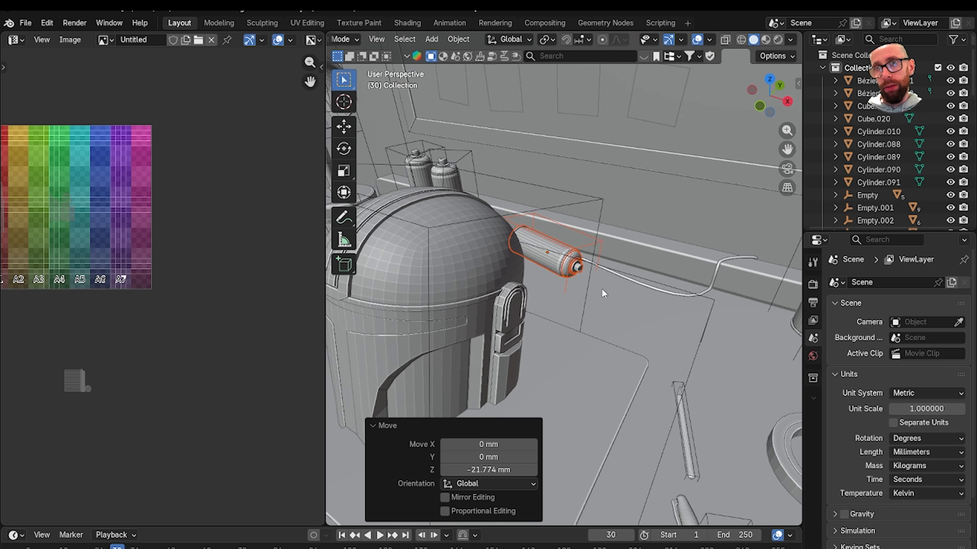
# In top view, move the lying can about 51 mm in X and -4 mm in Y, away from the cable switch
pyautogui.moveTo(602, 288)
pyautogui.mouseDown(button='middle')
pyautogui.moveTo(632, 301)
pyautogui.moveTo(636, 281)
pyautogui.moveTo(630, 273)
pyautogui.moveTo(582, 362)
pyautogui.moveTo(579, 399)
pyautogui.moveTo(564, 348)
pyautogui.mouseUp(button='middle')
pyautogui.scroll(-6, 631, 301)
pyautogui.scroll(4, 636, 281)
pyautogui.press('KP_7')
pyautogui.press('g')
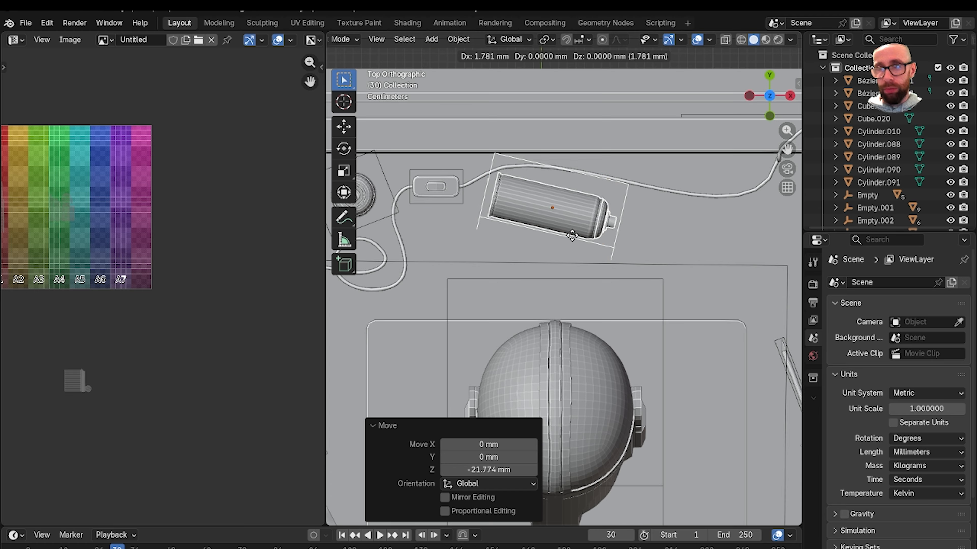
pyautogui.click(612, 239)
# In top view, shift the lying can about another 29 mm in X and -2 mm in Y behind the helmet
pyautogui.moveTo(612, 240); pyautogui.dragTo(622, 260, button='middle')
pyautogui.press('`')
pyautogui.click(605, 240)
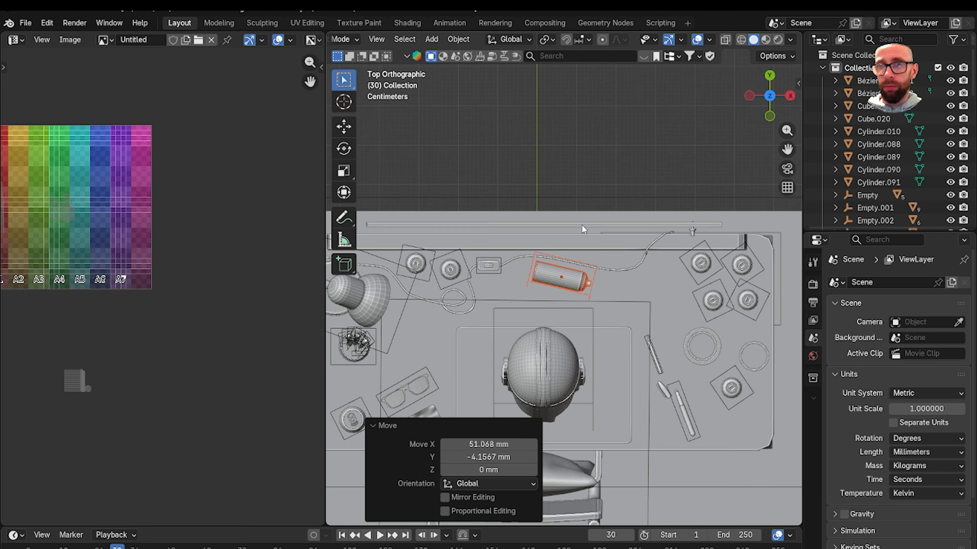
pyautogui.scroll(4, 579, 265)
pyautogui.press('g')
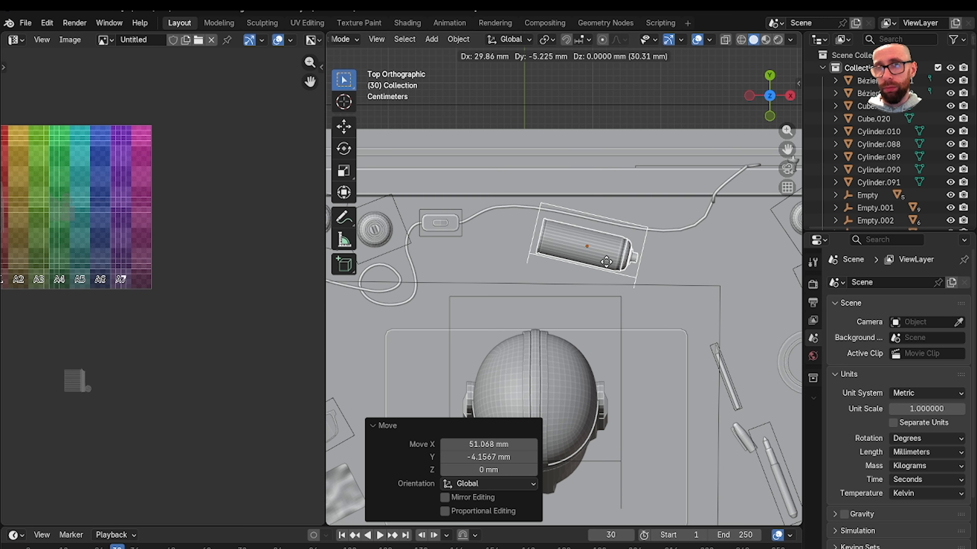
pyautogui.click(606, 260)
# Move the lying can about 34 mm in X and -7 mm in Y in top view, clear of the cable
pyautogui.moveTo(615, 291); pyautogui.dragTo(634, 267, button='middle')
pyautogui.press('KP_Decimal')
pyautogui.moveTo(629, 319); pyautogui.dragTo(569, 291, button='middle')
pyautogui.press('`')
pyautogui.click(622, 323)
pyautogui.press('g')
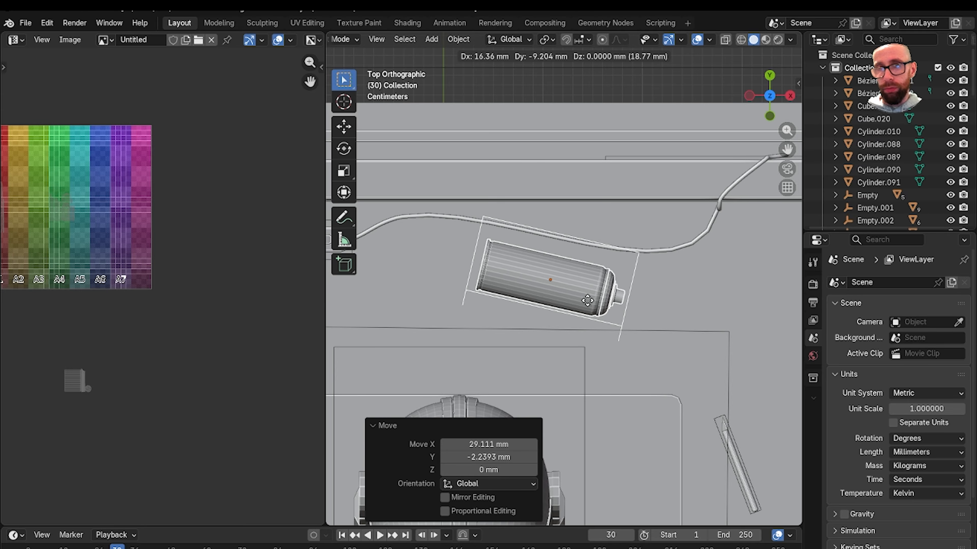
pyautogui.click(604, 300)
# Try to delete the untextured spray can standing in front of the group of four near the tape rolls
pyautogui.scroll(-3, 600, 338)
pyautogui.moveTo(601, 341)
pyautogui.mouseDown(button='middle')
pyautogui.moveTo(602, 242)
pyautogui.moveTo(625, 270)
pyautogui.moveTo(545, 294)
pyautogui.moveTo(595, 276)
pyautogui.moveTo(601, 292)
pyautogui.moveTo(638, 291)
pyautogui.moveTo(580, 258)
pyautogui.mouseUp(button='middle')
pyautogui.scroll(6, 655, 295)
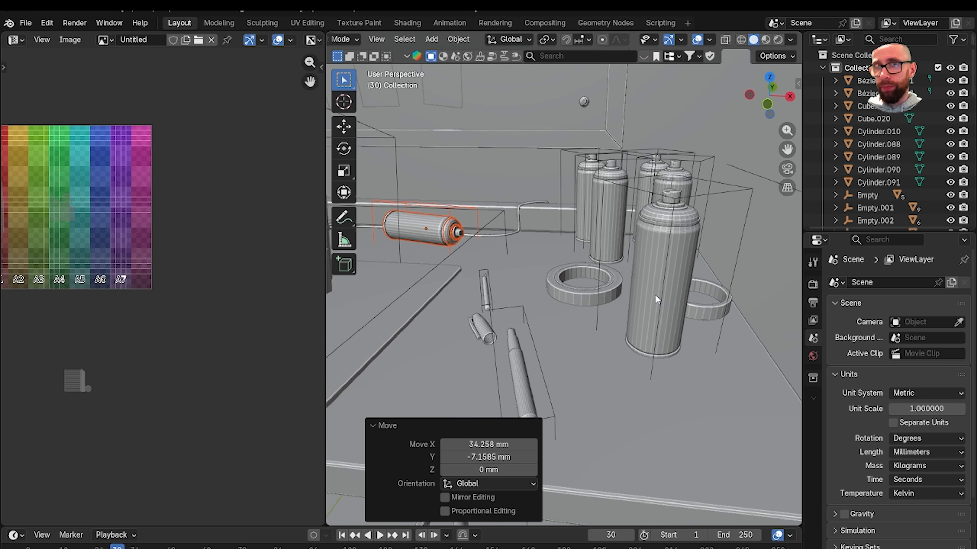
pyautogui.click(597, 388)
pyautogui.scroll(-2, 597, 387)
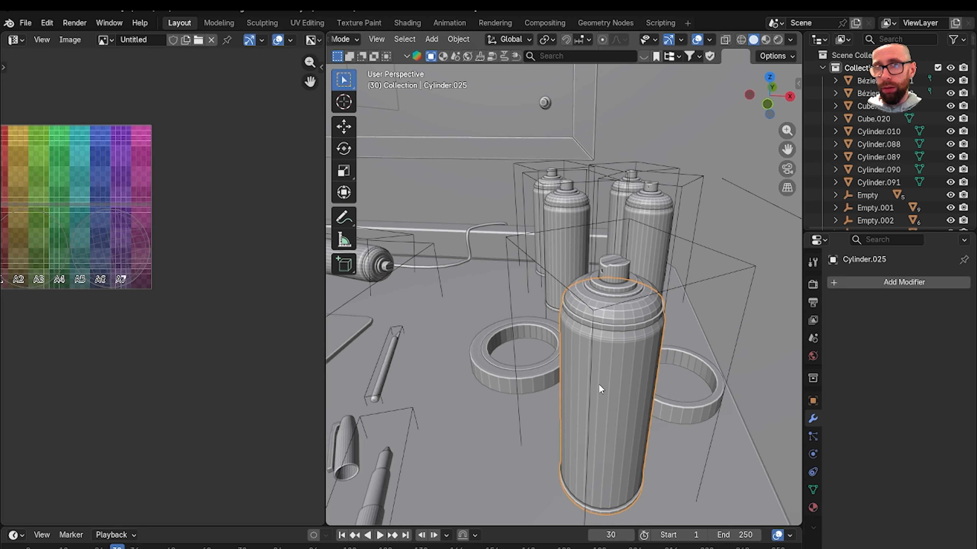
pyautogui.moveTo(599, 387); pyautogui.dragTo(605, 371, button='middle')
pyautogui.press('Delete')
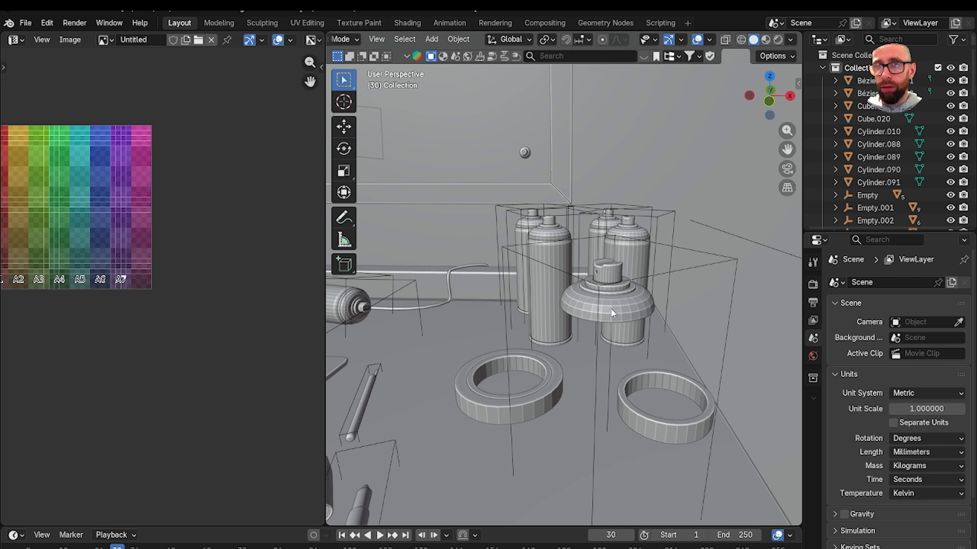
pyautogui.hotkey('ctrl', 'z')
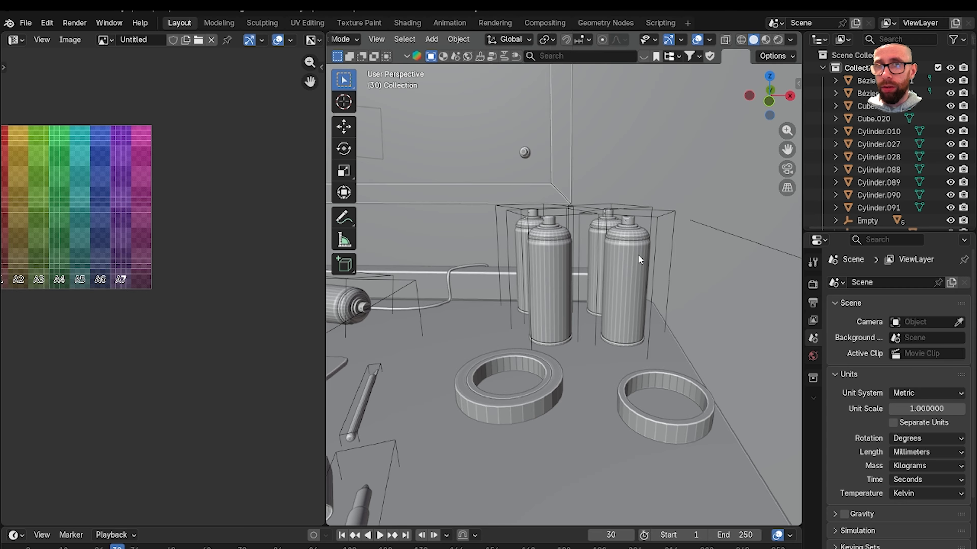
# Try to delete the four grouped spray cans behind the tape rolls, removing bodies and parent empties
pyautogui.click(630, 270)
pyautogui.press('Delete')
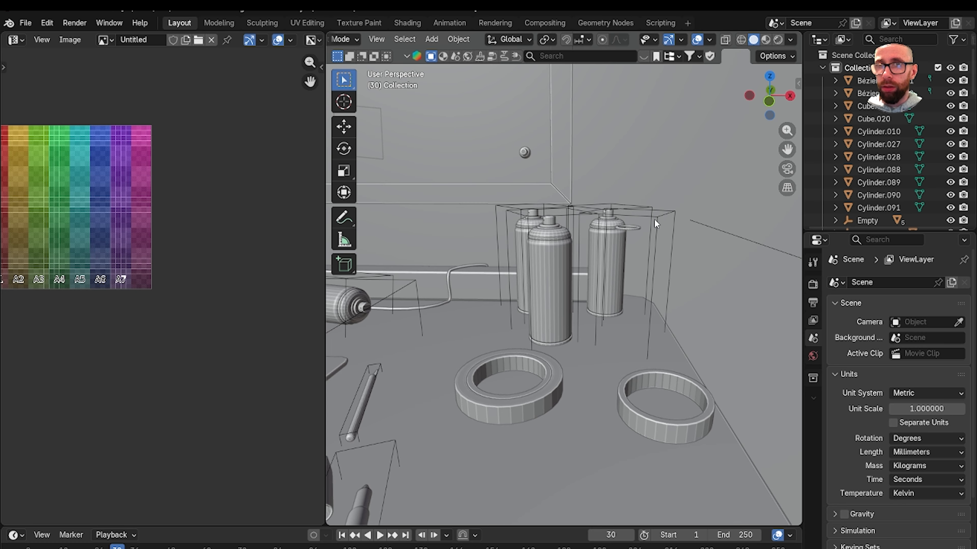
pyautogui.click(654, 218)
pyautogui.press('Delete')
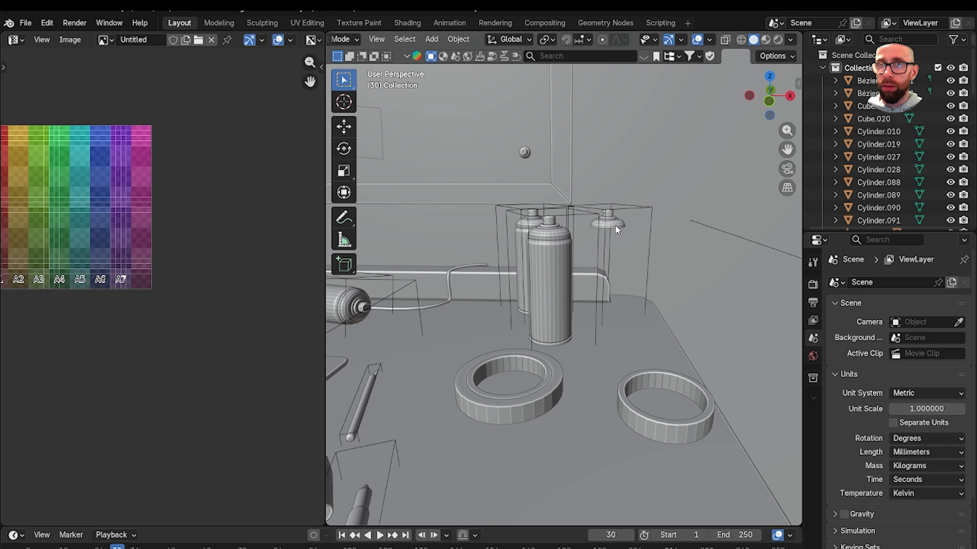
pyautogui.click(627, 208)
pyautogui.press('Delete')
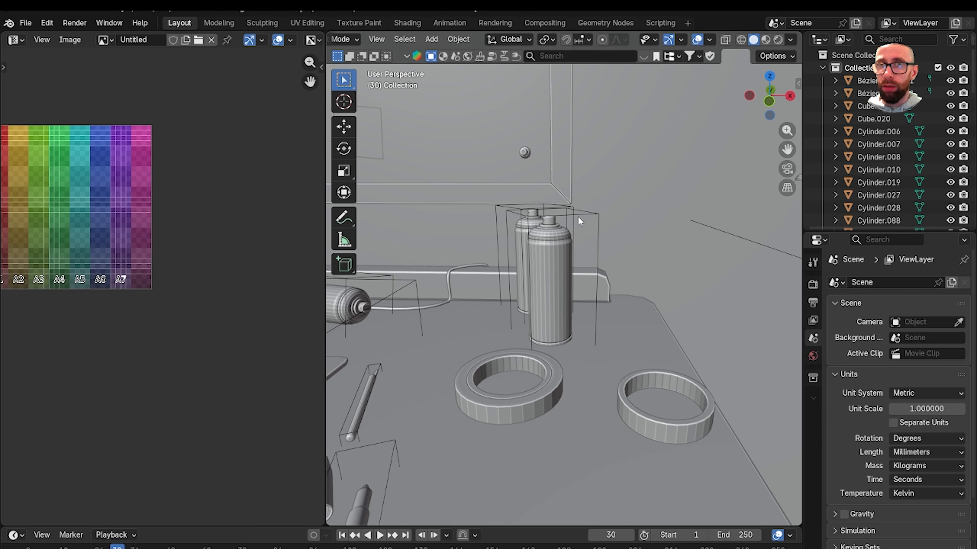
pyautogui.click(574, 214)
pyautogui.press('Delete')
pyautogui.click(578, 215)
pyautogui.press('Delete')
pyautogui.scroll(-4, 581, 270)
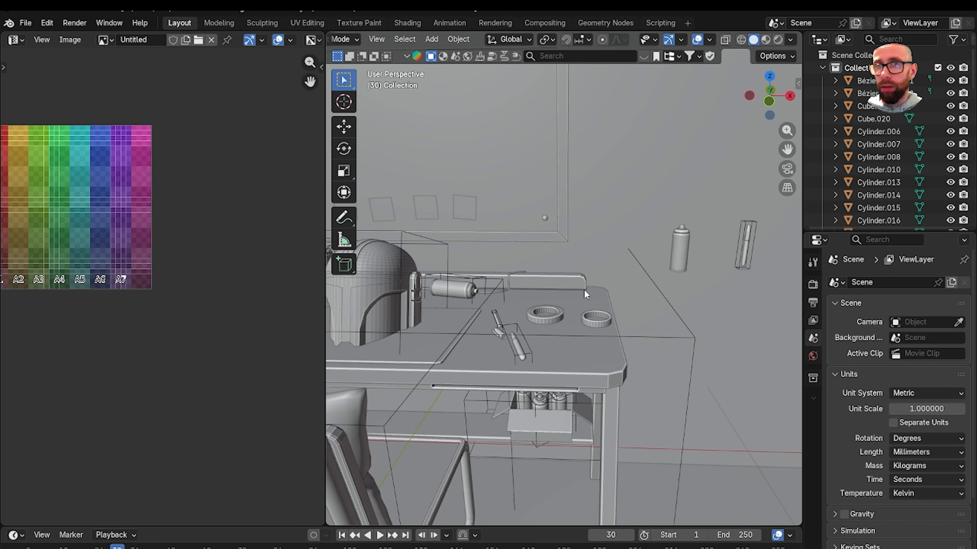
pyautogui.scroll(-8, 584, 292)
pyautogui.scroll(3, 584, 303)
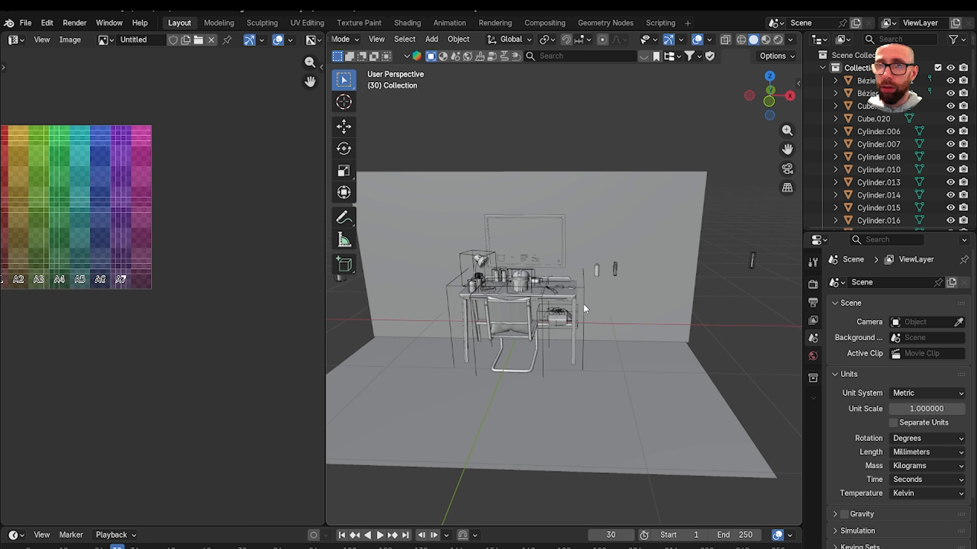
pyautogui.scroll(8, 583, 304)
# Undo all the spray can deletions back to the state with the lying can selected
pyautogui.hotkey('ctrl', 'z')
pyautogui.hotkey('ctrl', 'z')
pyautogui.hotkey('ctrl', 'z')
pyautogui.hotkey('ctrl', 'z')
pyautogui.hotkey('ctrl', 'z')
pyautogui.hotkey('ctrl', 'z')
pyautogui.hotkey('ctrl', 'z')
pyautogui.hotkey('ctrl', 'z')
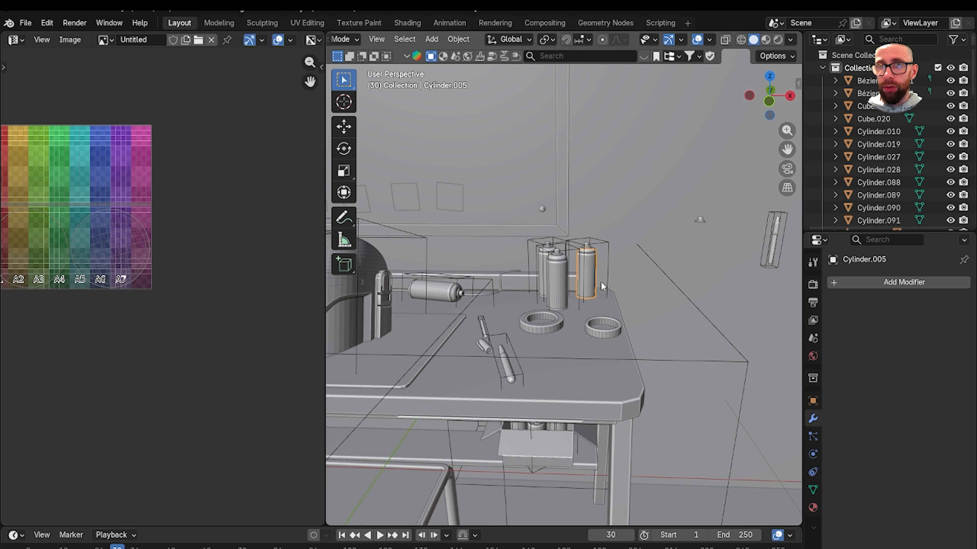
pyautogui.hotkey('ctrl', 'z')
pyautogui.hotkey('ctrl', 'z')
pyautogui.hotkey('ctrl', 'z')
pyautogui.hotkey('ctrl', 'z')
pyautogui.hotkey('ctrl', 'z')
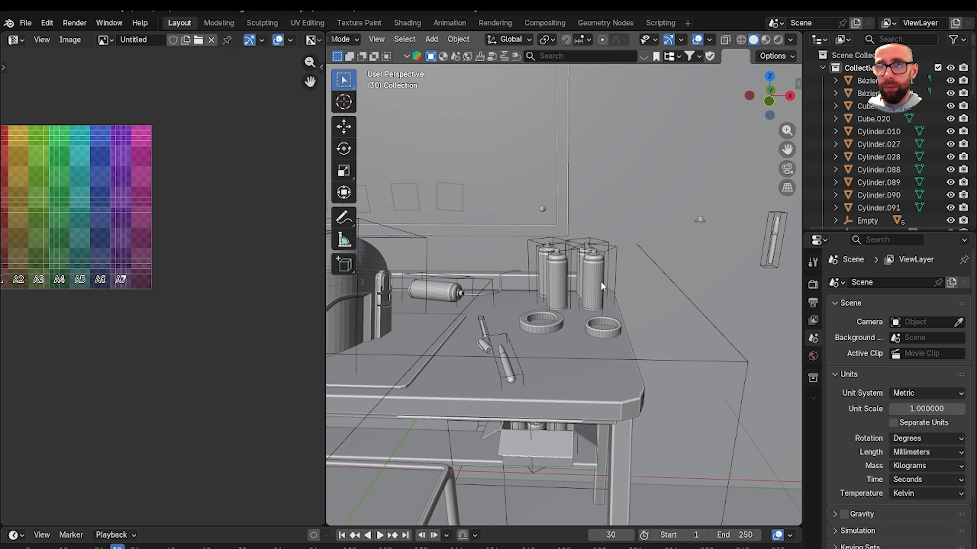
pyautogui.hotkey('ctrl', 'z')
pyautogui.hotkey('ctrl', 'z')
pyautogui.hotkey('ctrl', 'z')
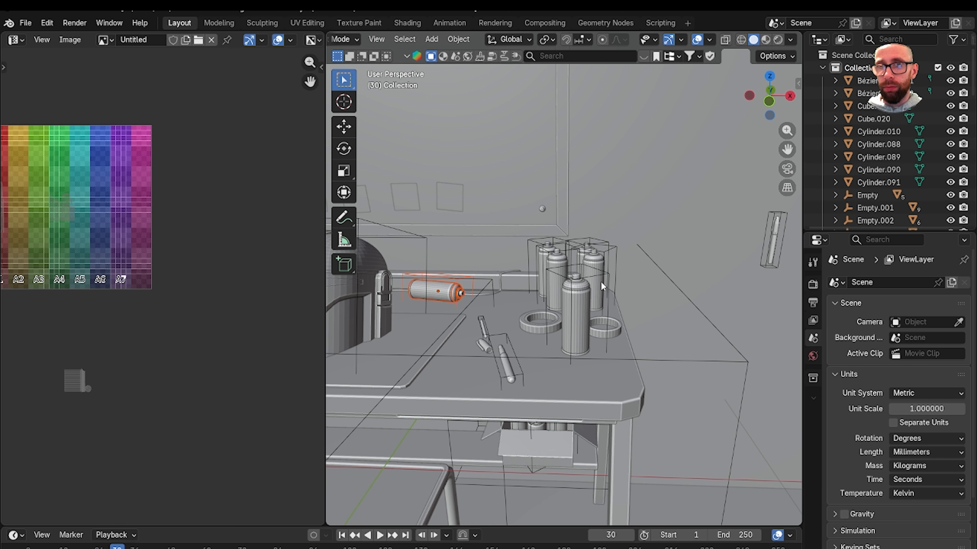
# Delete the body, top parts and parent empty of the single untextured can standing in front of the group of four
pyautogui.scroll(2, 580, 293)
pyautogui.scroll(2, 592, 335)
pyautogui.click(604, 353)
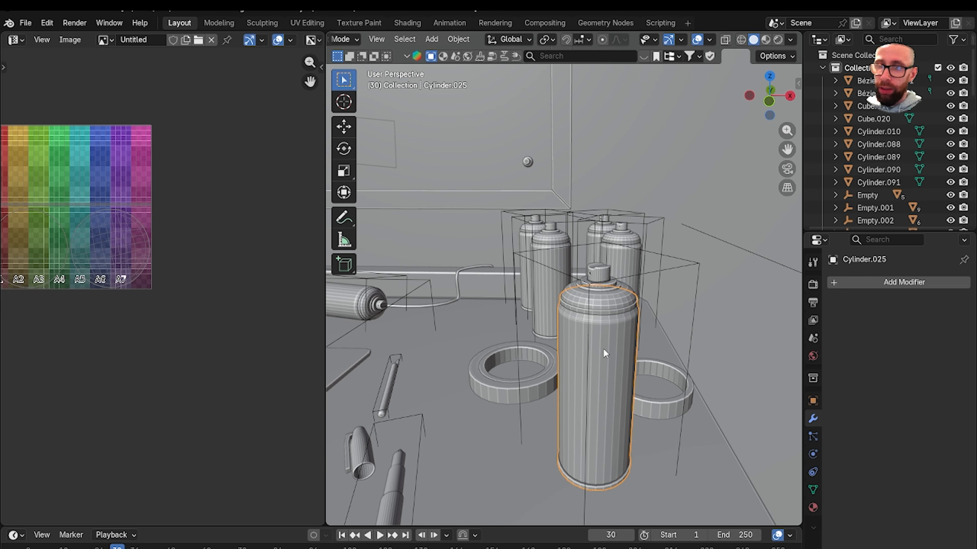
pyautogui.press('Delete')
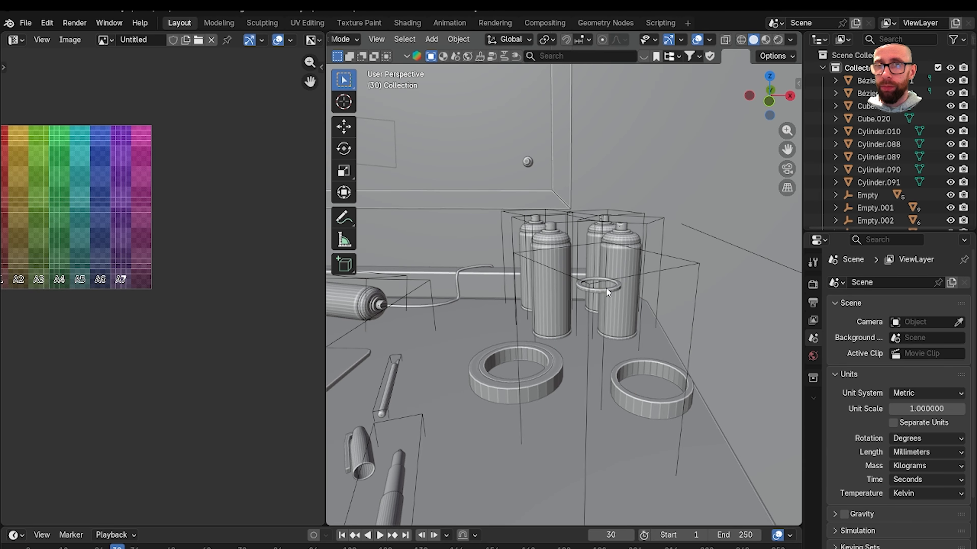
pyautogui.click(606, 288)
pyautogui.press('Delete')
pyautogui.click(643, 271)
pyautogui.press('Delete')
# Delete the front-left untextured can of the group of four together with its parent empty
pyautogui.scroll(4, 563, 270)
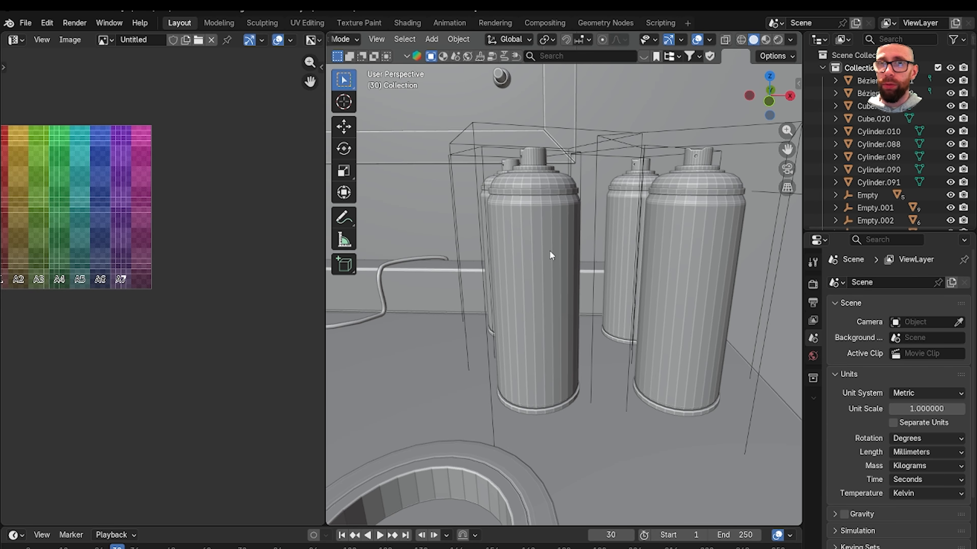
pyautogui.click(549, 251)
pyautogui.press('Delete')
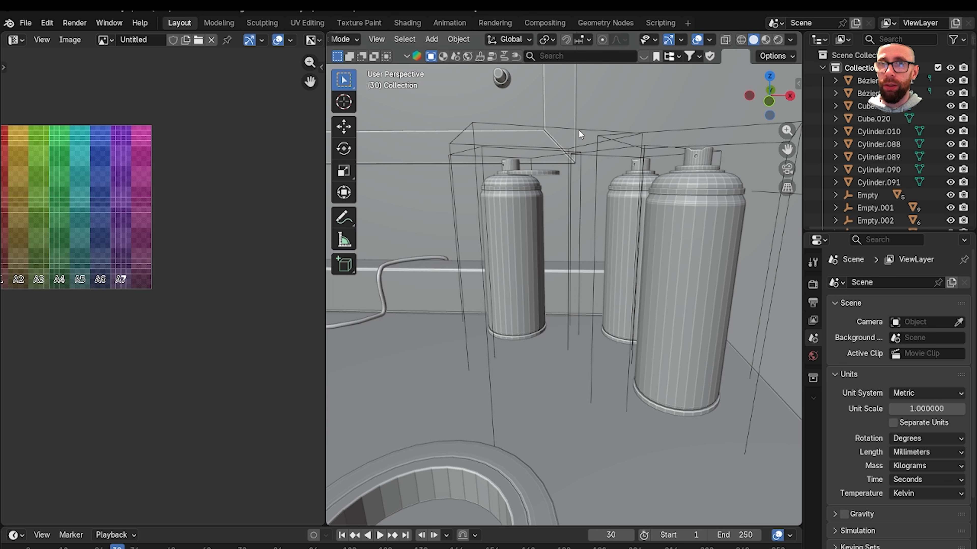
pyautogui.click(577, 128)
pyautogui.press('Delete')
# Delete the front-right can's body, nozzle and remaining top parts, including its parent empty
pyautogui.click(698, 260)
pyautogui.press('Delete')
pyautogui.click(698, 165)
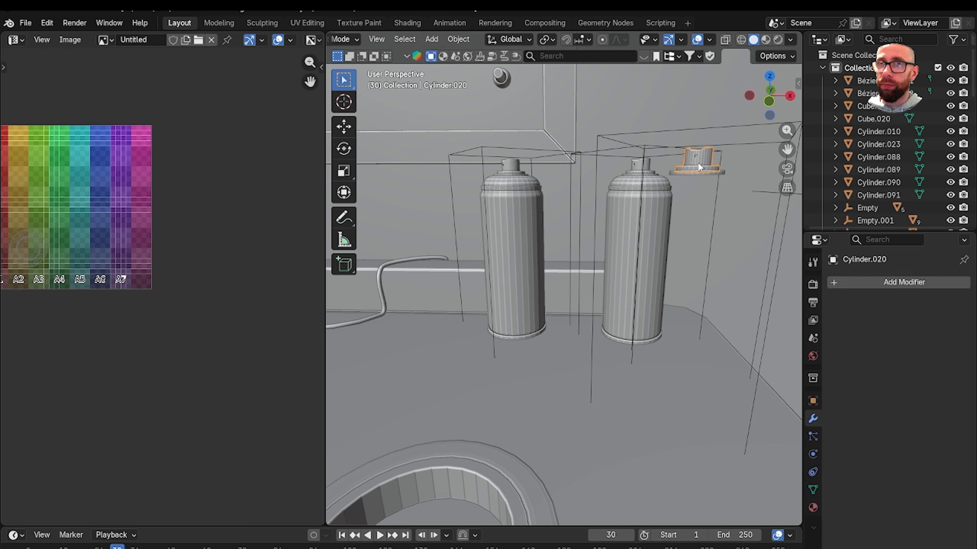
pyautogui.press('Delete')
pyautogui.click(699, 175)
pyautogui.press('Delete')
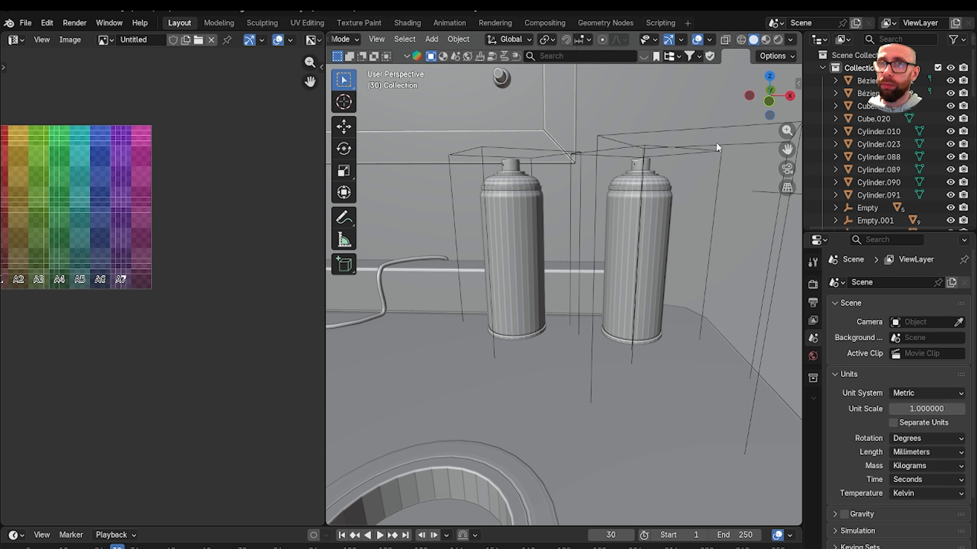
pyautogui.moveTo(715, 142); pyautogui.dragTo(689, 328, button='middle')
pyautogui.click(687, 319)
pyautogui.press('Delete')
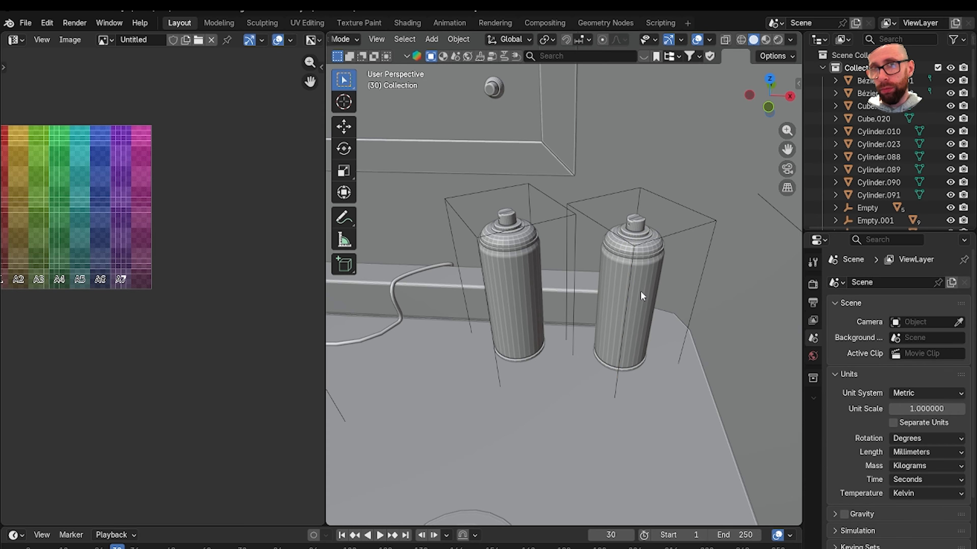
# Delete the rear-right untextured can part by part, including its rings and parent empty
pyautogui.click(640, 291)
pyautogui.press('Delete')
pyautogui.click(642, 253)
pyautogui.press('Delete')
pyautogui.click(647, 235)
pyautogui.press('Delete')
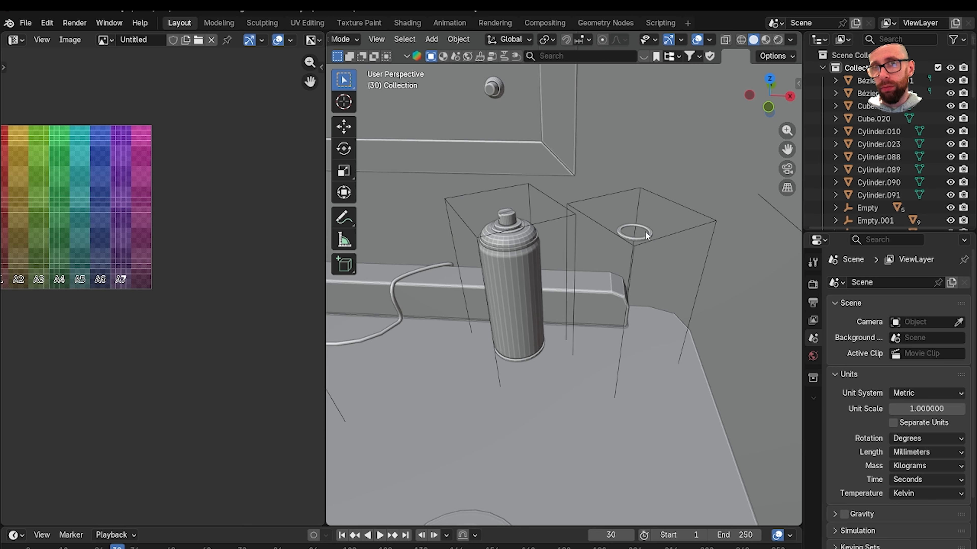
pyautogui.click(642, 238)
pyautogui.press('Delete')
pyautogui.click(644, 242)
pyautogui.press('Delete')
# Delete the last untextured can behind the tape rolls part by part, along with its parent empty
pyautogui.click(527, 284)
pyautogui.press('Delete')
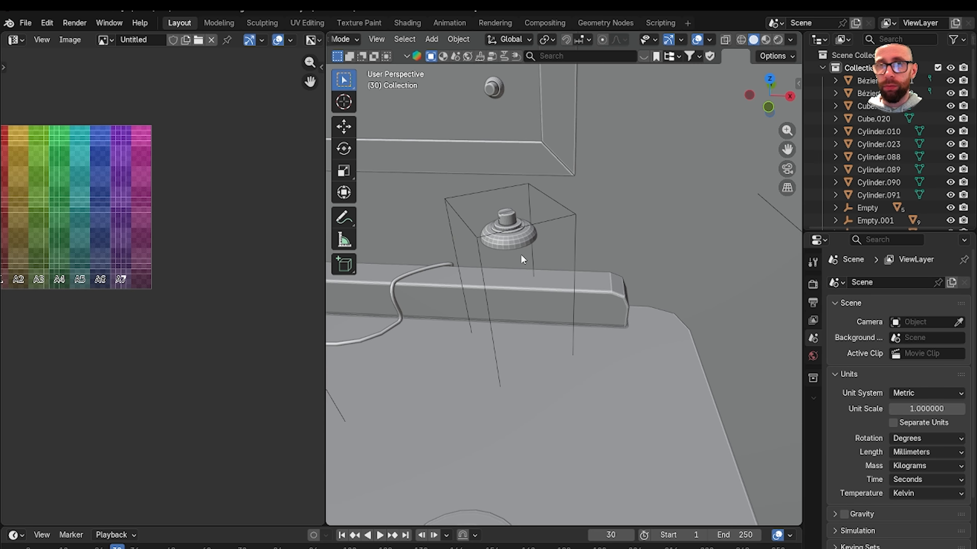
pyautogui.click(513, 227)
pyautogui.press('Delete')
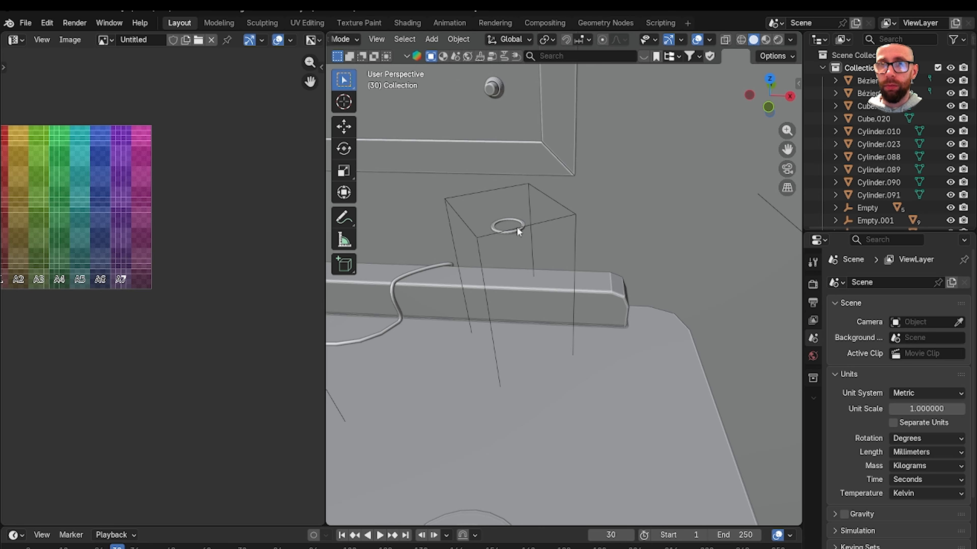
pyautogui.click(519, 224)
pyautogui.press('Delete')
pyautogui.click(544, 223)
pyautogui.press('Delete')
# Duplicate the spare textured can outside the room and, in top view, move the copy about 2582 mm in X and -77 mm in Y, behind the tape rolls
pyautogui.scroll(-8, 543, 240)
pyautogui.moveTo(522, 289); pyautogui.dragTo(538, 278, button='middle')
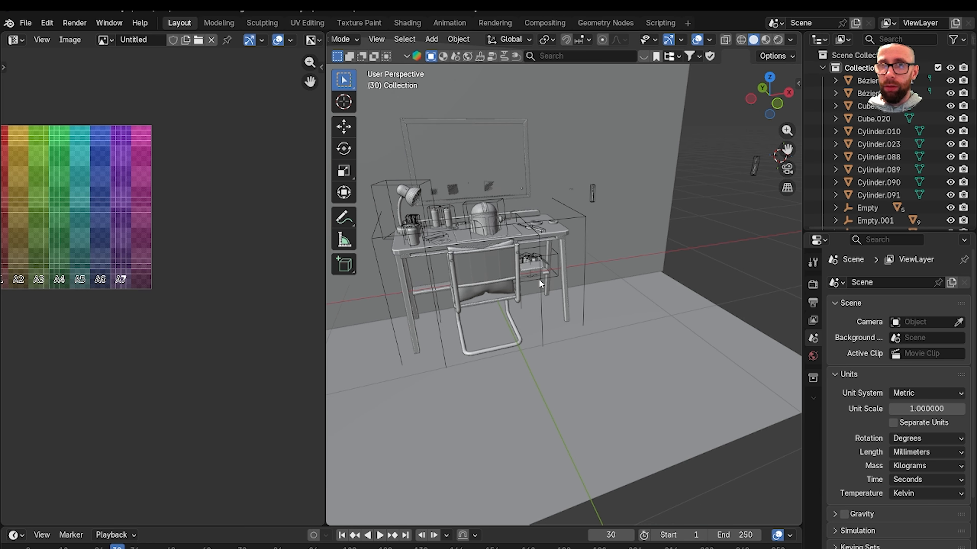
pyautogui.scroll(-3, 569, 293)
pyautogui.press('`')
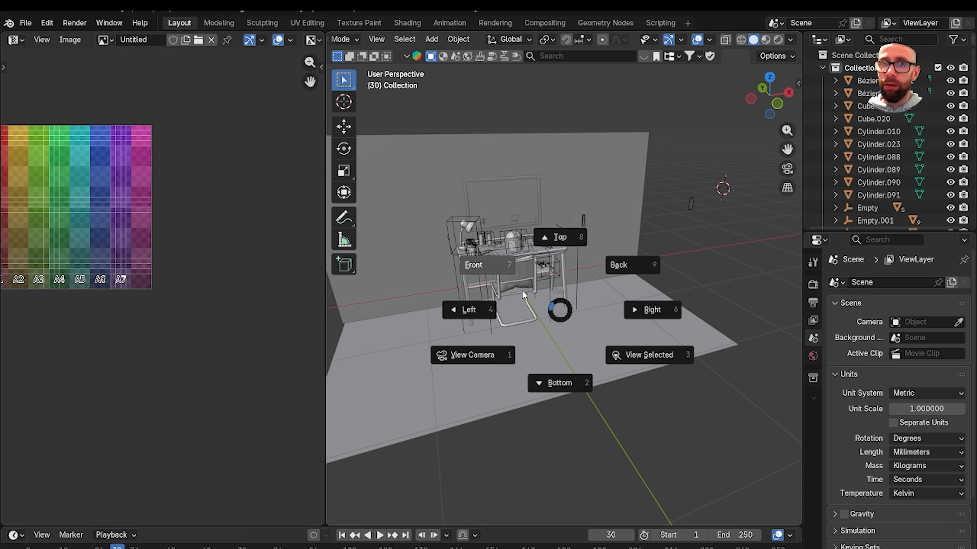
pyautogui.click(496, 287)
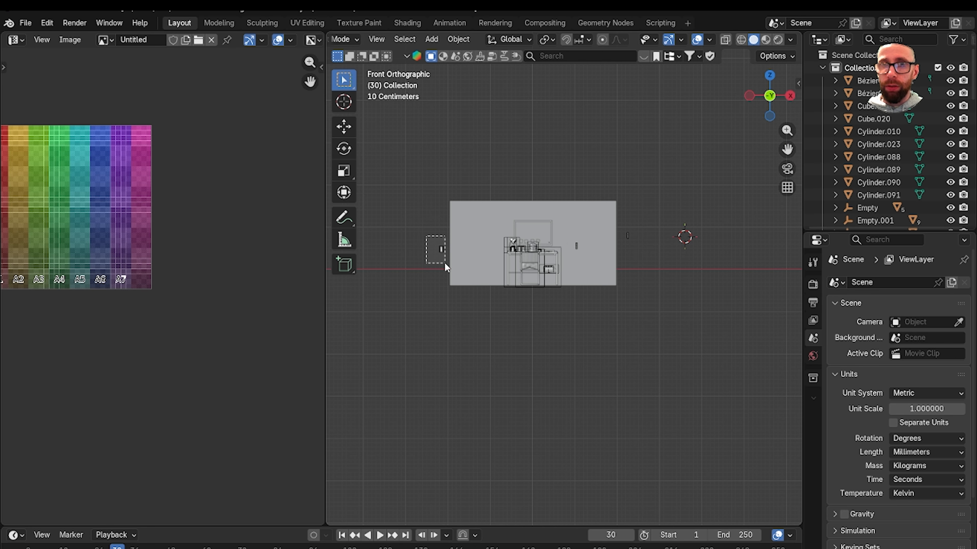
pyautogui.press('`')
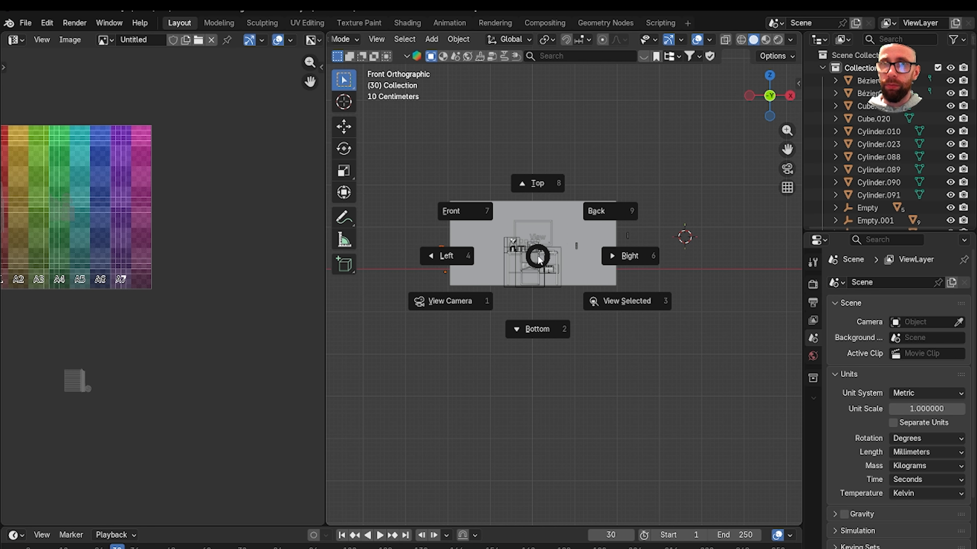
pyautogui.click(534, 185)
pyautogui.scroll(4, 511, 304)
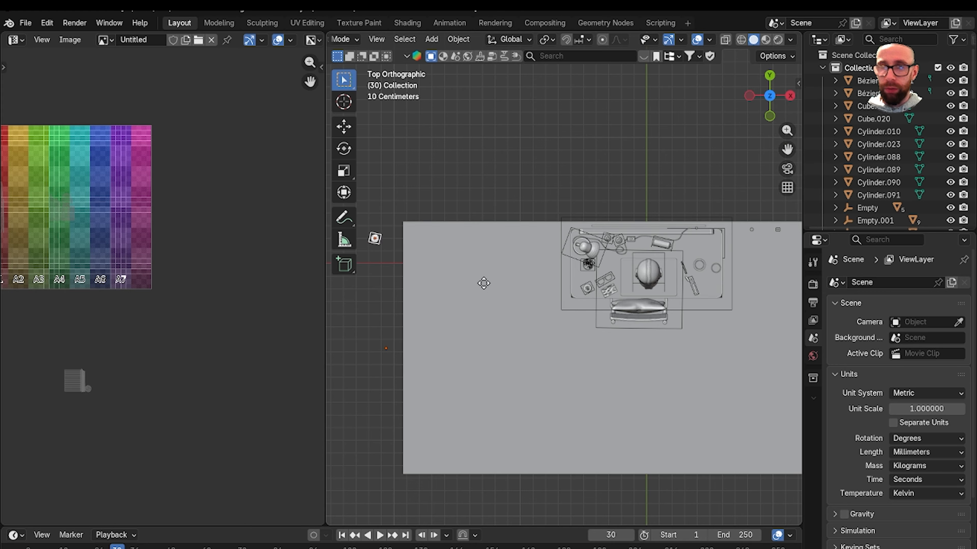
pyautogui.click(334, 293)
pyautogui.scroll(8, 577, 335)
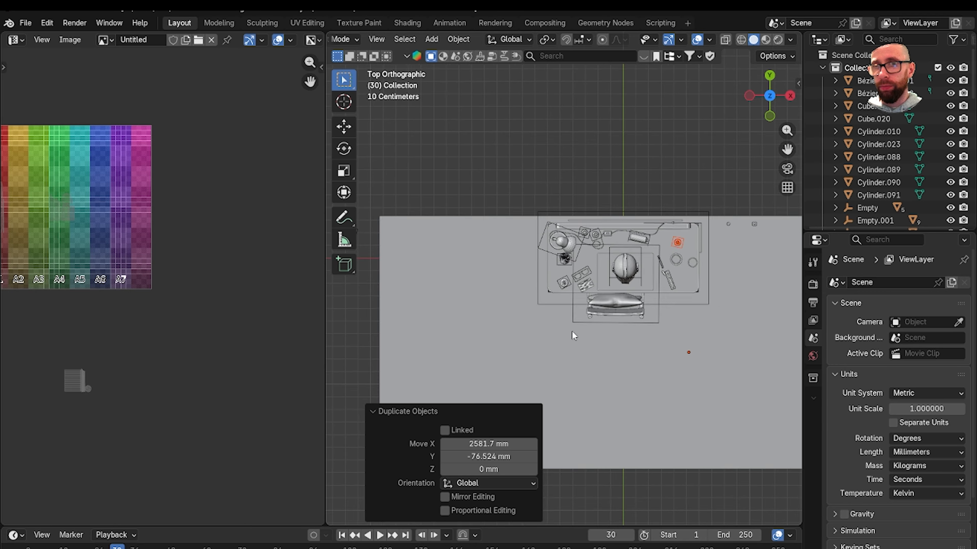
# In top view, move the textured can behind the tape rolls about -3.5 mm in X and 56 mm in Y, and rotate it about -10.1°
pyautogui.press('`')
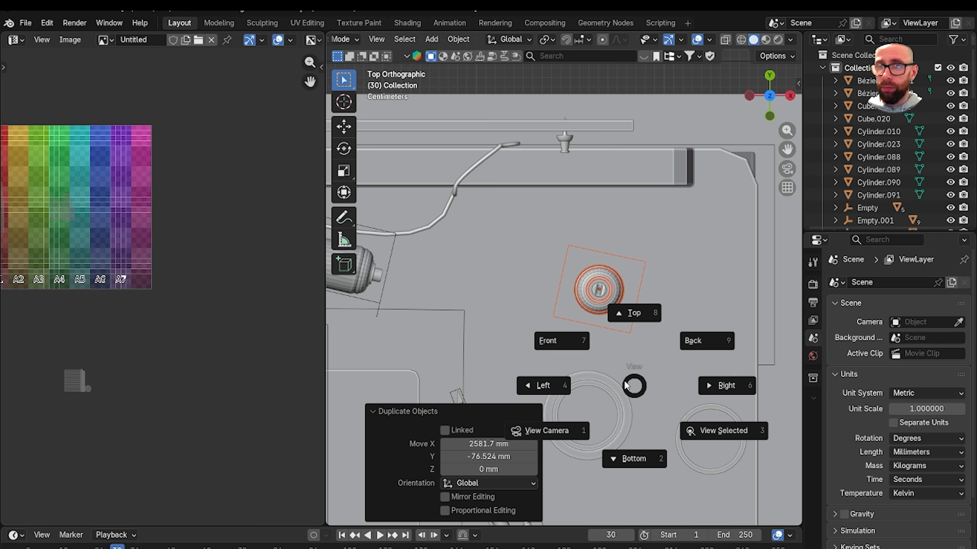
pyautogui.click(593, 349)
pyautogui.moveTo(593, 349)
pyautogui.mouseDown(button='middle')
pyautogui.moveTo(568, 362)
pyautogui.moveTo(601, 344)
pyautogui.mouseUp(button='middle')
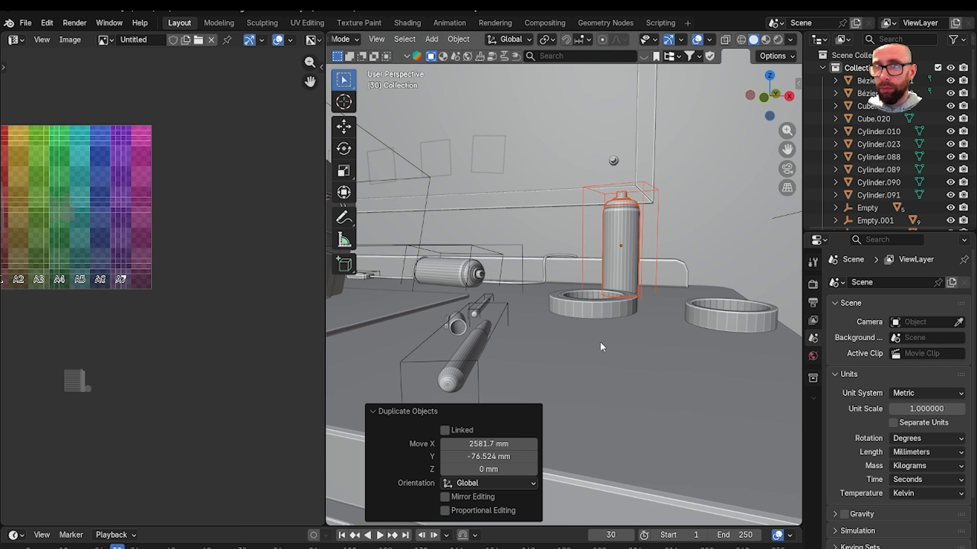
pyautogui.press('`')
pyautogui.click(598, 271)
pyautogui.scroll(-4, 588, 339)
pyautogui.scroll(-3, 580, 291)
pyautogui.keyDown('shift'); pyautogui.moveTo(585, 302); pyautogui.dragTo(634, 376, button='middle'); pyautogui.keyUp('shift')
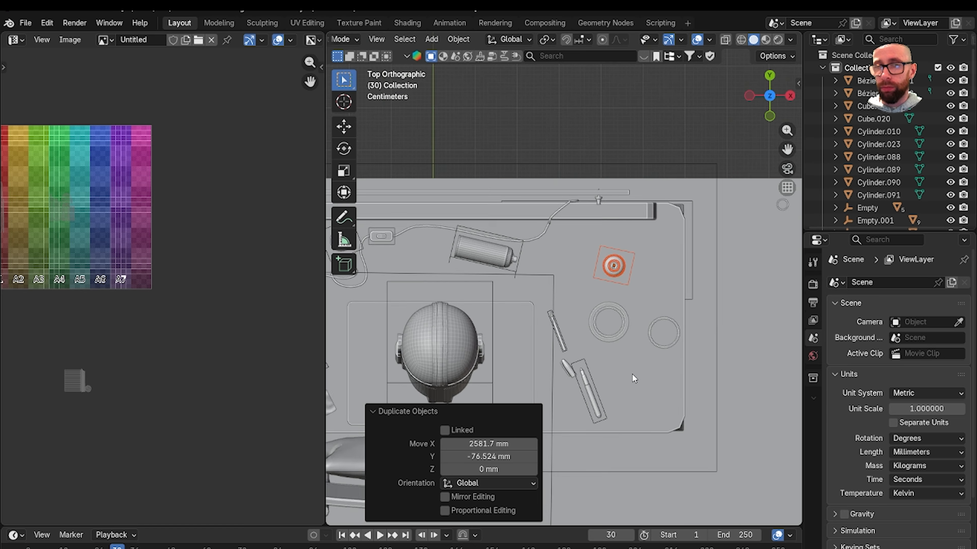
pyautogui.scroll(4, 631, 373)
pyautogui.keyDown('shift'); pyautogui.moveTo(603, 333); pyautogui.dragTo(539, 380, button='middle'); pyautogui.keyUp('shift')
pyautogui.press('g')
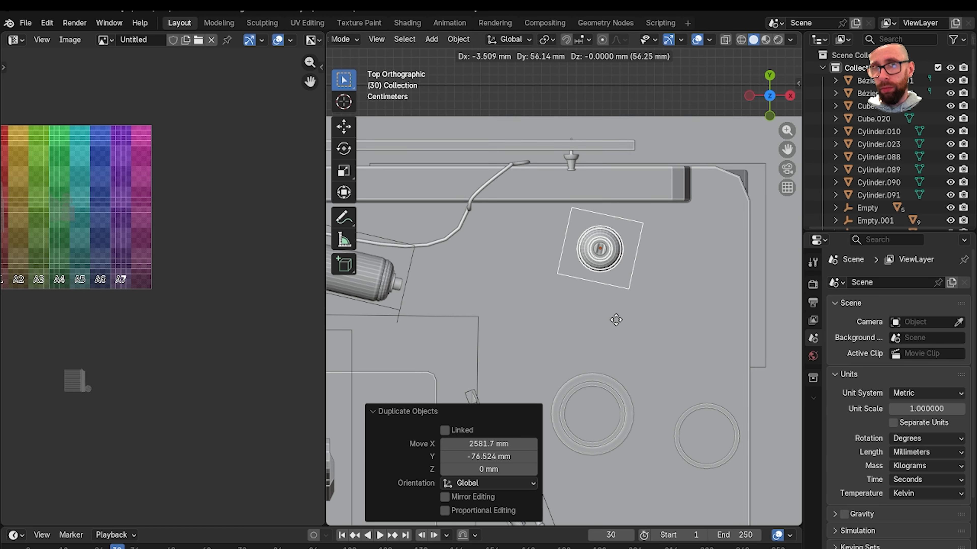
pyautogui.click(615, 321)
pyautogui.press('r')
pyautogui.click(641, 304)
# Duplicate the textured can about 70.8 mm in X and -42.1 mm in Y and rotate the copy slightly
pyautogui.hotkey('shift', 'd')
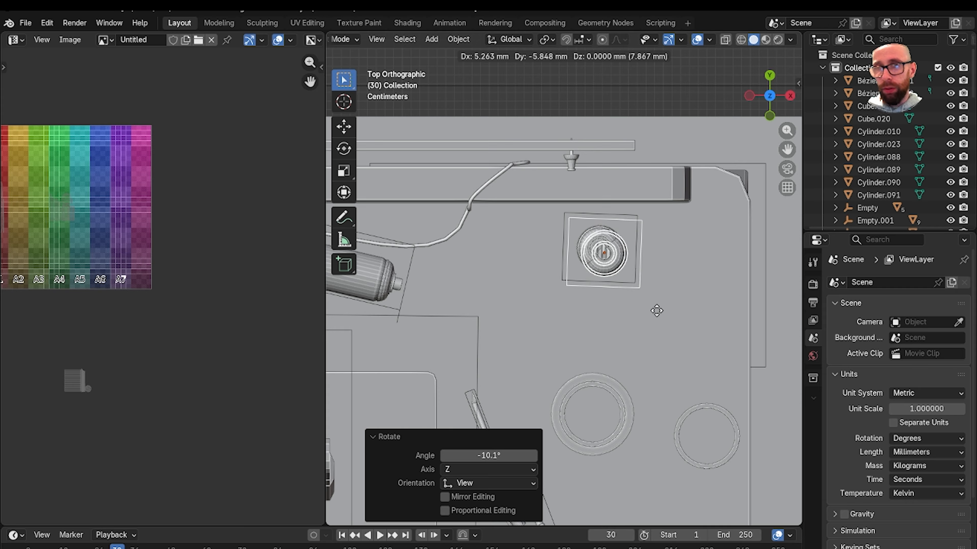
pyautogui.click(701, 338)
pyautogui.press('r')
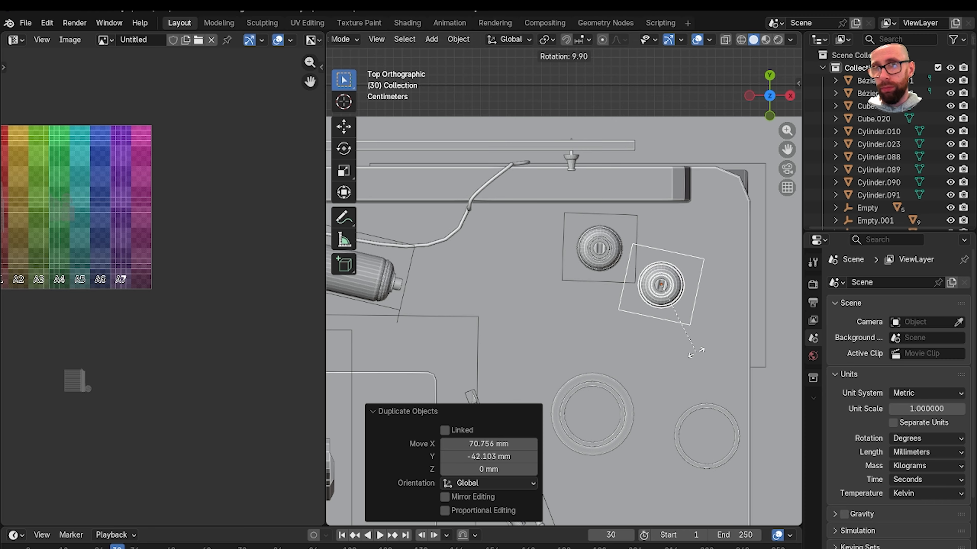
pyautogui.click(693, 356)
# Duplicate the can about -75.4 mm in X and -49.1 mm in Y, and rotate the copy about -8.2°
pyautogui.hotkey('shift', 'd')
pyautogui.click(630, 400)
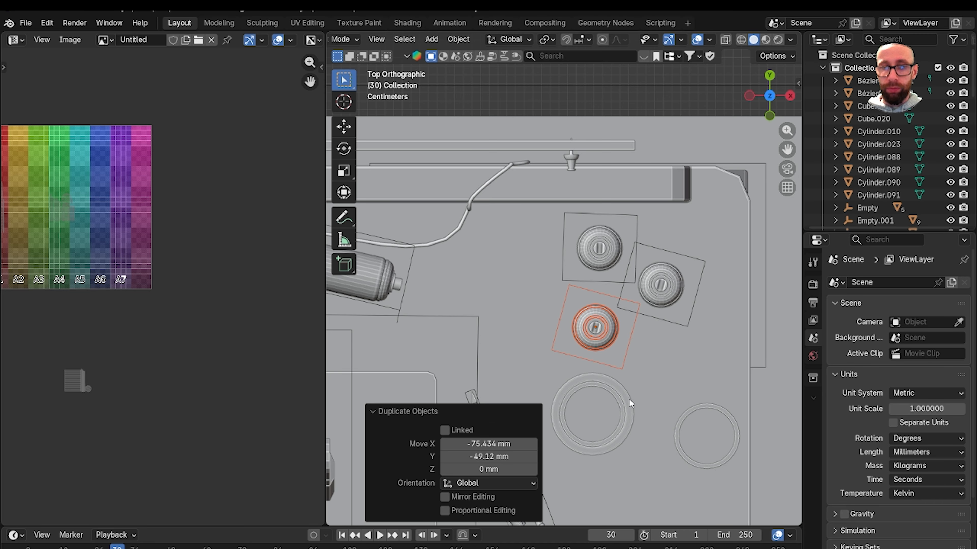
pyautogui.press('r')
pyautogui.click(644, 384)
# Duplicate the can about 41.4 mm in X and -189 mm in Y, in front of the tape rolls, and rotate the copy
pyautogui.scroll(-3, 616, 358)
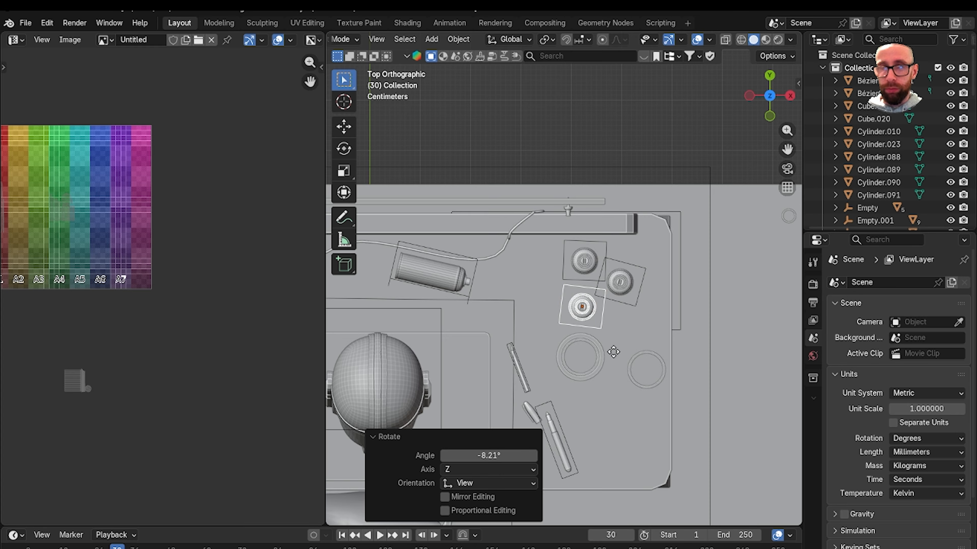
pyautogui.hotkey('shift', 'd')
pyautogui.click(634, 447)
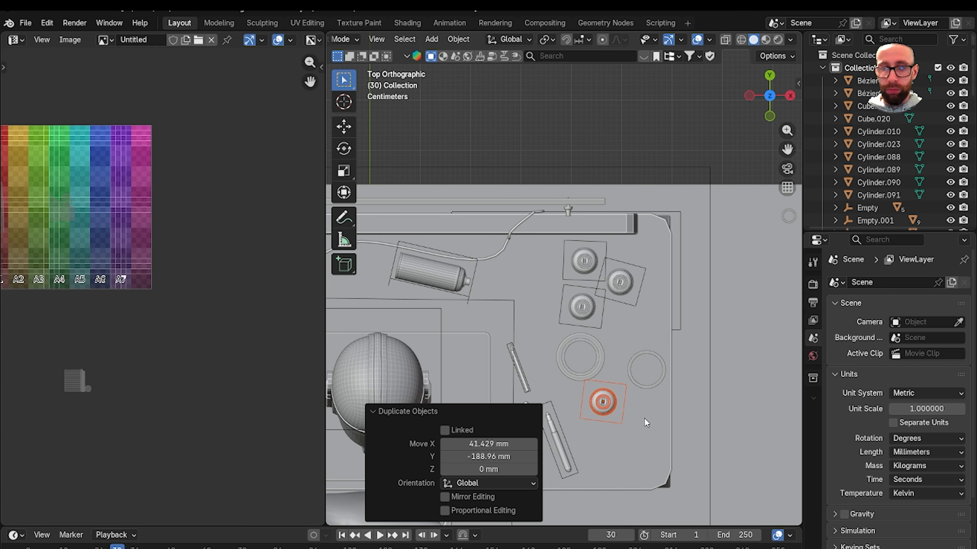
pyautogui.click(639, 433)
# Duplicate the can about 45.5 mm in X and 150.6 mm in Y, behind the tape rolls, and rotate the copy about -30.7°
pyautogui.hotkey('shift', 'd')
pyautogui.click(656, 359)
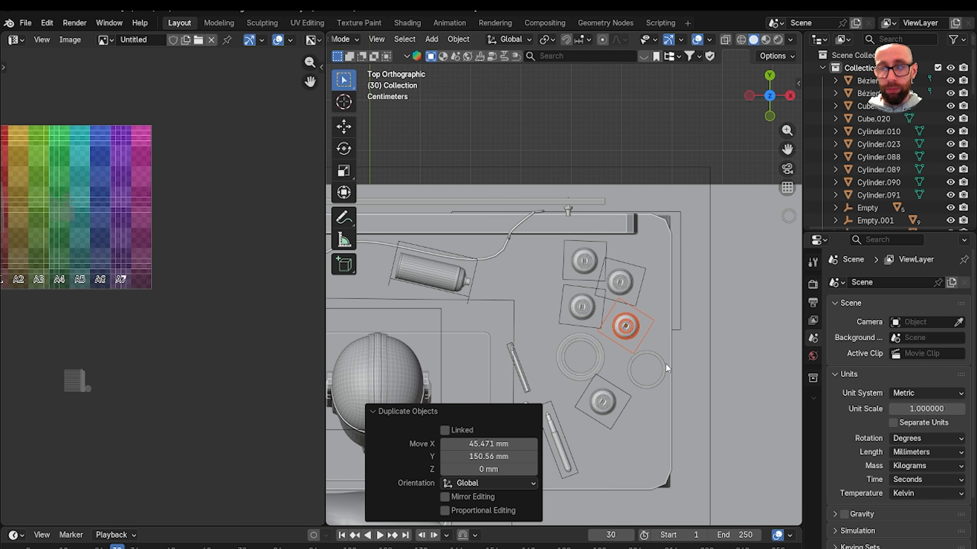
pyautogui.click(651, 334)
# Rotate the front-right can of the rear group of four about -63.8° around global Z using its parent empty
pyautogui.moveTo(651, 334); pyautogui.dragTo(664, 348, button='middle')
pyautogui.scroll(8, 664, 348)
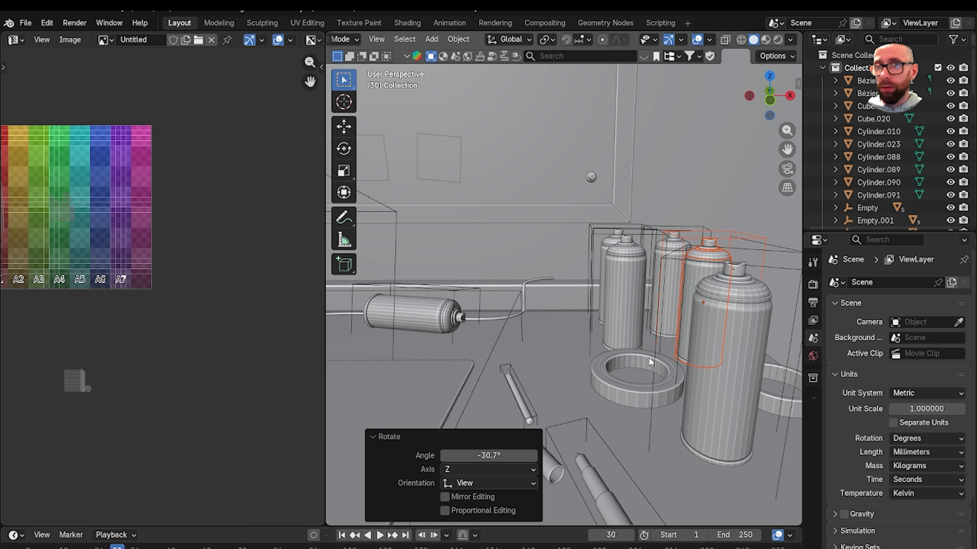
pyautogui.moveTo(632, 352)
pyautogui.mouseDown(button='middle')
pyautogui.moveTo(601, 361)
pyautogui.moveTo(699, 322)
pyautogui.moveTo(696, 313)
pyautogui.mouseUp(button='middle')
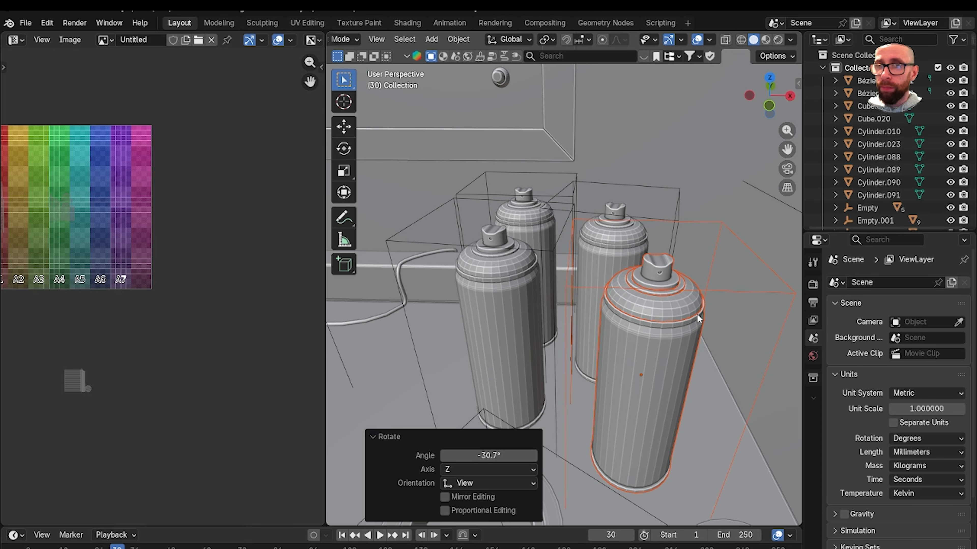
pyautogui.click(717, 292)
pyautogui.press('r')
pyautogui.press('z')
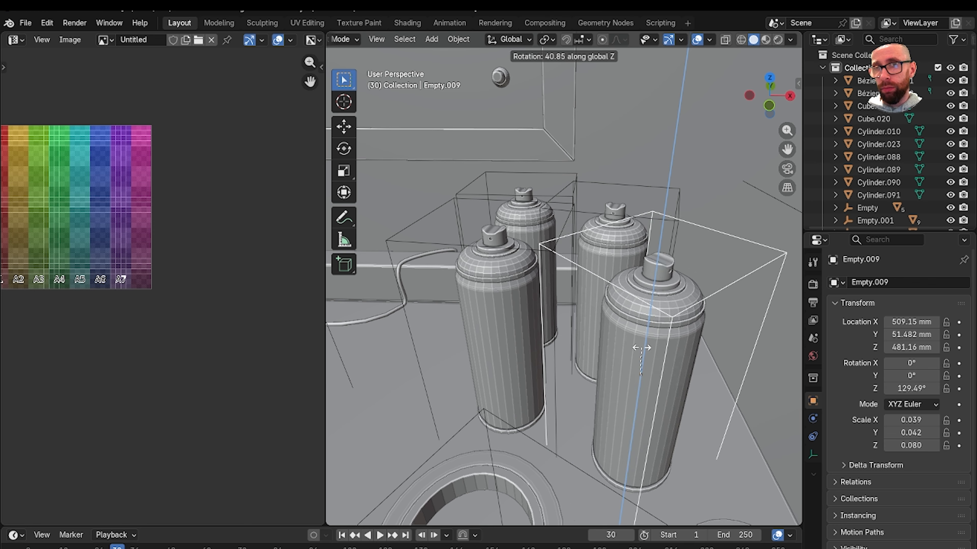
pyautogui.click(703, 395)
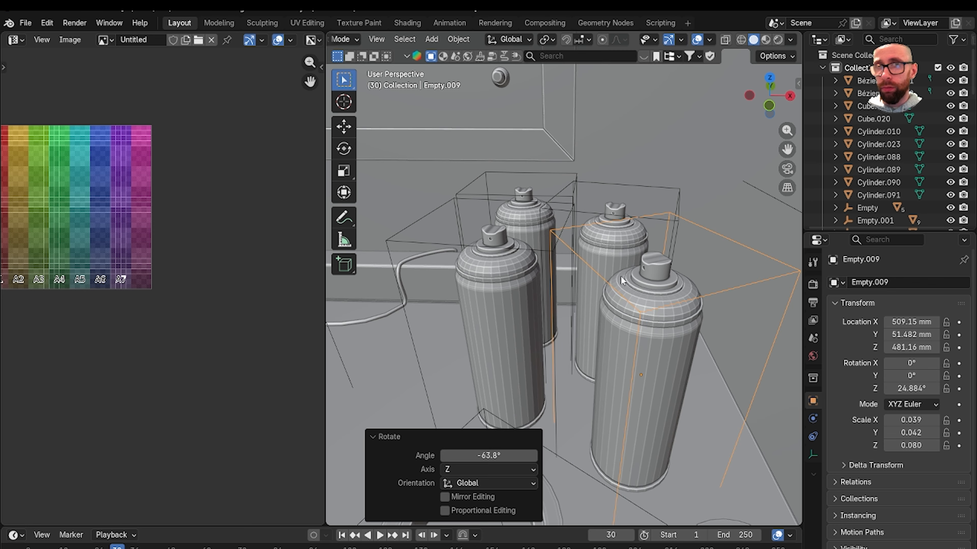
# Rotate the rear-right can about 53.9° around global Z using its parent empty
pyautogui.click(665, 193)
pyautogui.press('r')
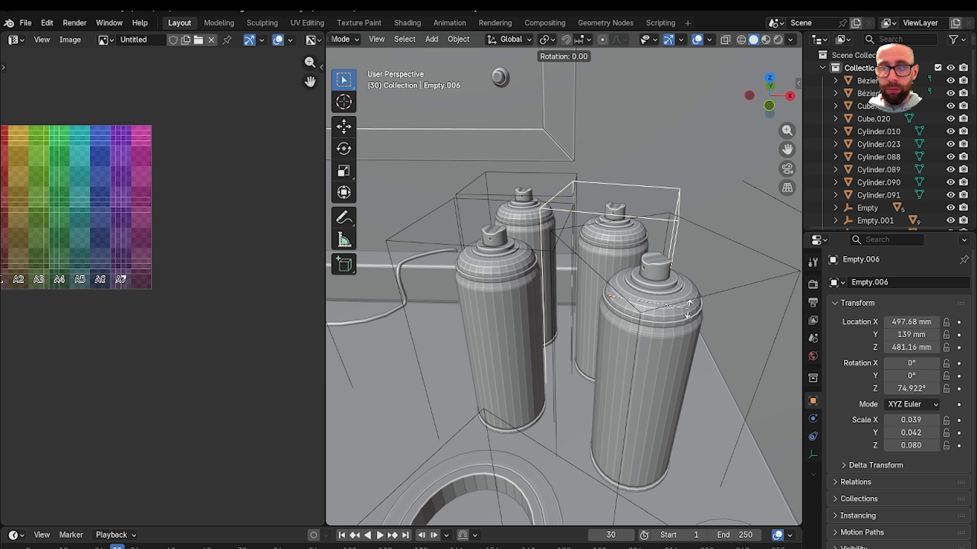
pyautogui.click(630, 280)
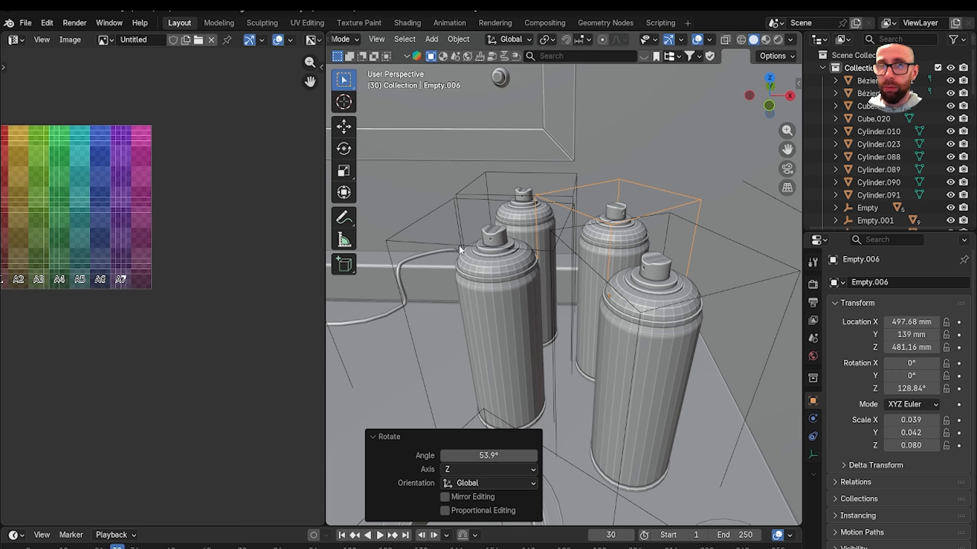
# Rotate the front-left can of the group about -47.1° around global Z using its parent empty
pyautogui.click(432, 244)
pyautogui.click(430, 246)
pyautogui.press('r')
pyautogui.press('z')
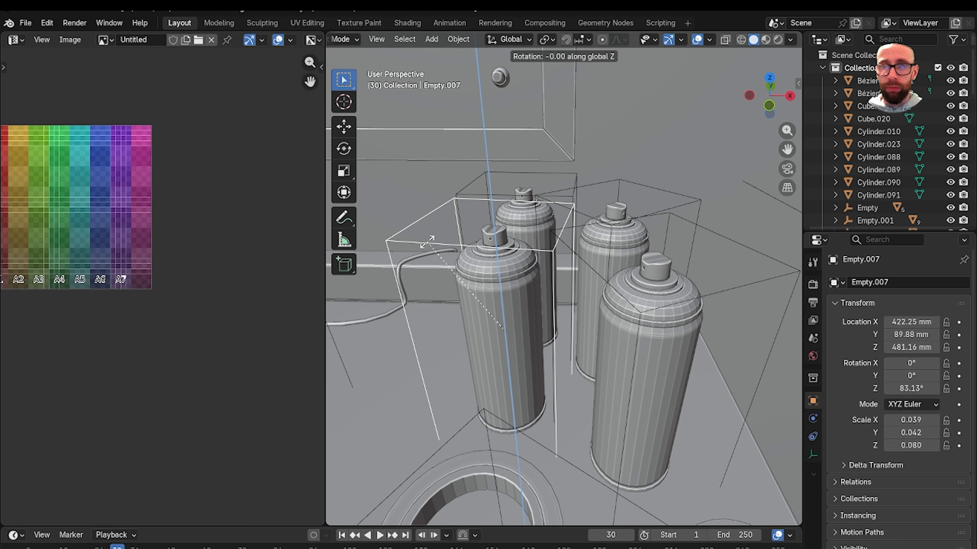
pyautogui.click(508, 270)
# Switch the viewport to material preview and examine the desk and room for objects that still lack the checker texture
pyautogui.moveTo(507, 270); pyautogui.dragTo(603, 329, button='middle')
pyautogui.scroll(-2, 528, 348)
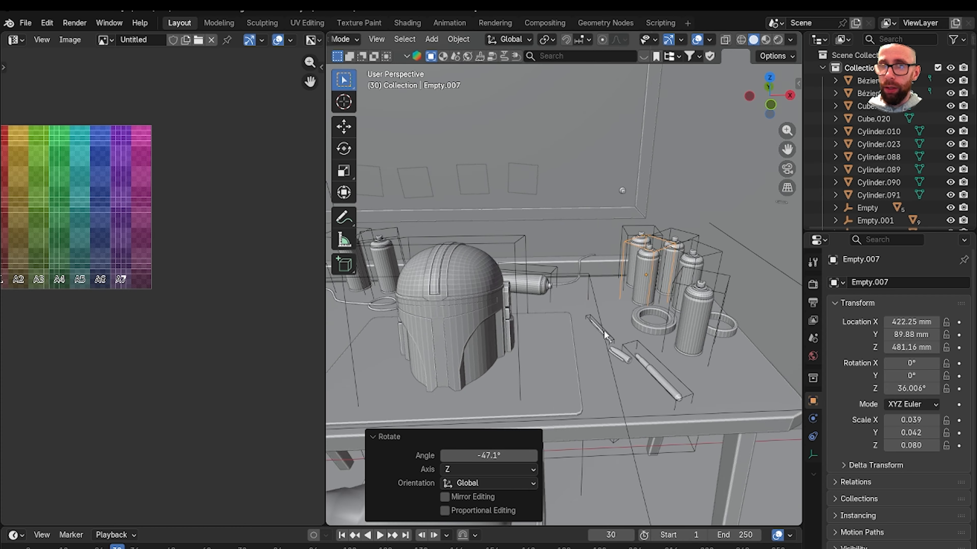
pyautogui.scroll(-2, 603, 328)
pyautogui.click(766, 40)
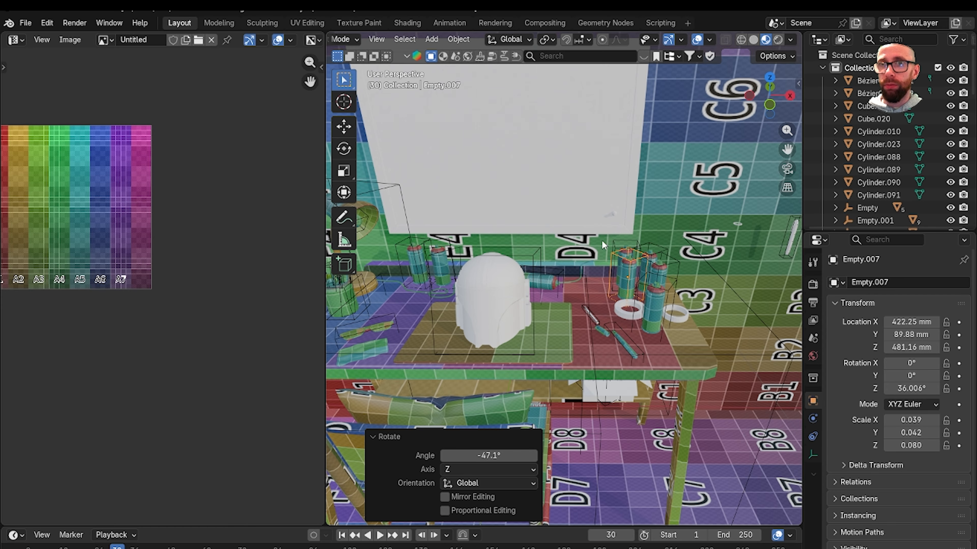
pyautogui.moveTo(557, 301)
pyautogui.mouseDown(button='middle')
pyautogui.moveTo(606, 304)
pyautogui.moveTo(582, 313)
pyautogui.moveTo(588, 293)
pyautogui.moveTo(598, 316)
pyautogui.moveTo(564, 330)
pyautogui.moveTo(539, 325)
pyautogui.moveTo(585, 305)
pyautogui.mouseUp(button='middle')
pyautogui.scroll(-3, 583, 301)
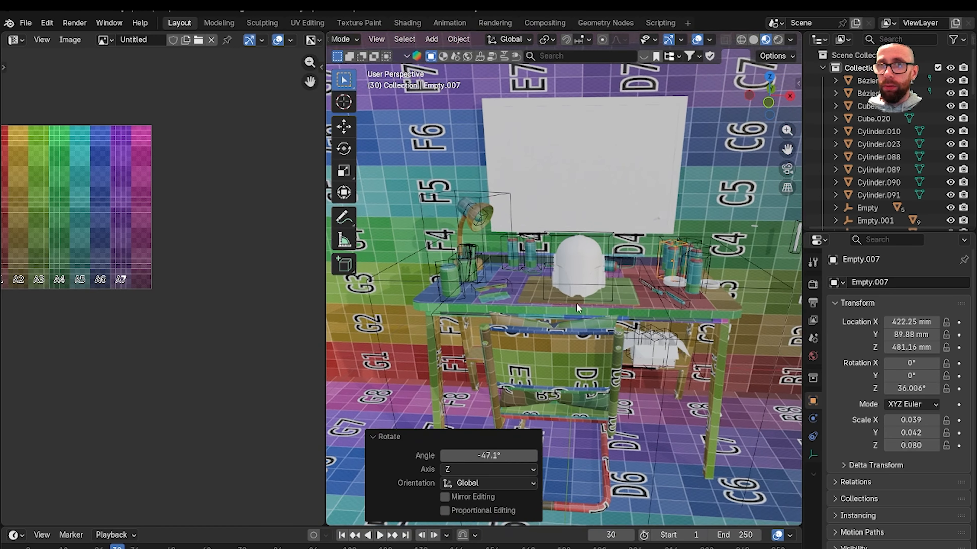
pyautogui.keyDown('shift'); pyautogui.moveTo(653, 304); pyautogui.dragTo(545, 246, button='middle'); pyautogui.keyUp('shift')
pyautogui.scroll(5, 595, 308)
pyautogui.click(26, 23)
pyautogui.keyDown('shift'); pyautogui.moveTo(588, 344); pyautogui.dragTo(581, 289, button='middle'); pyautogui.keyUp('shift')
pyautogui.scroll(4, 577, 298)
pyautogui.scroll(-6, 580, 307)
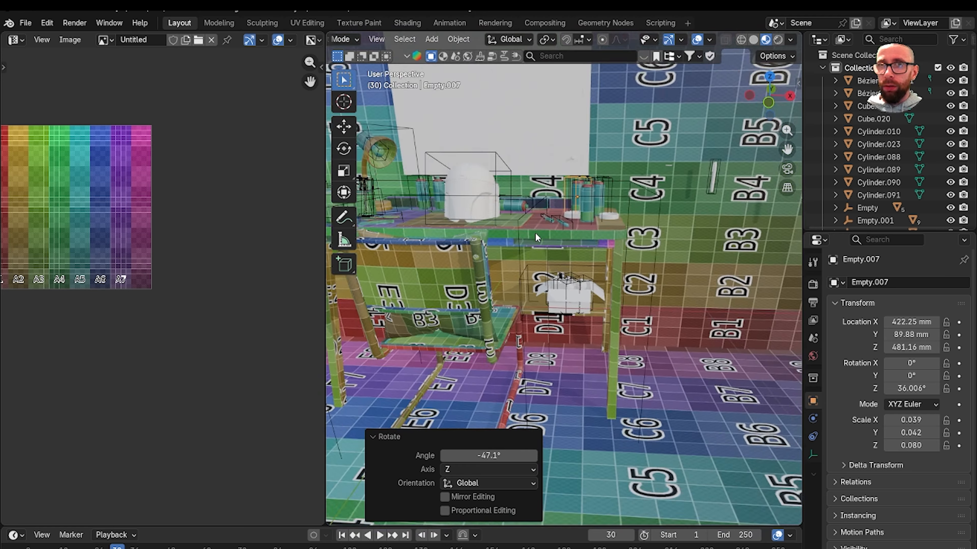
pyautogui.keyDown('shift'); pyautogui.moveTo(538, 235); pyautogui.dragTo(547, 298, button='middle'); pyautogui.keyUp('shift')
pyautogui.scroll(4, 547, 299)
pyautogui.scroll(5, 548, 270)
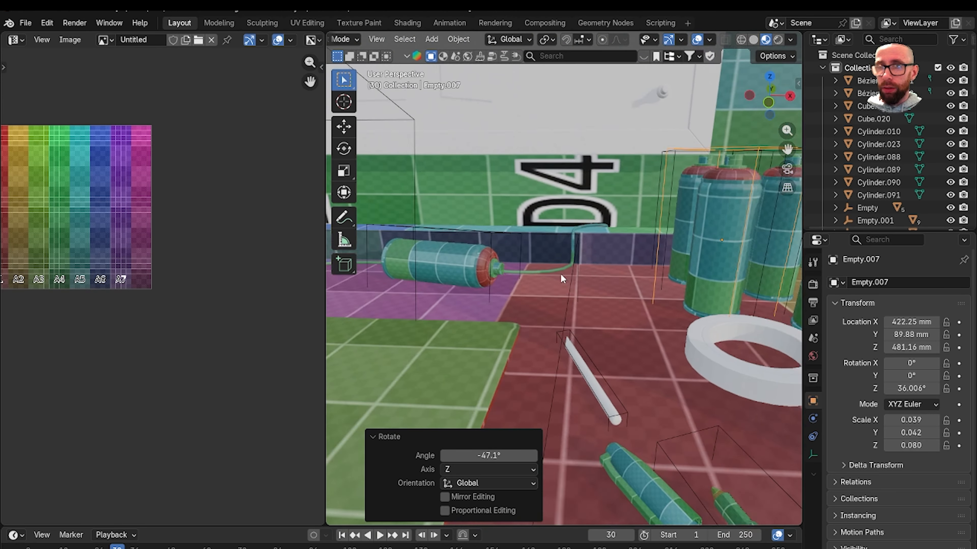
# Select the untextured craft knife's handle and blade on the desk and isolate them in local view
pyautogui.click(560, 358)
pyautogui.scroll(6, 569, 366)
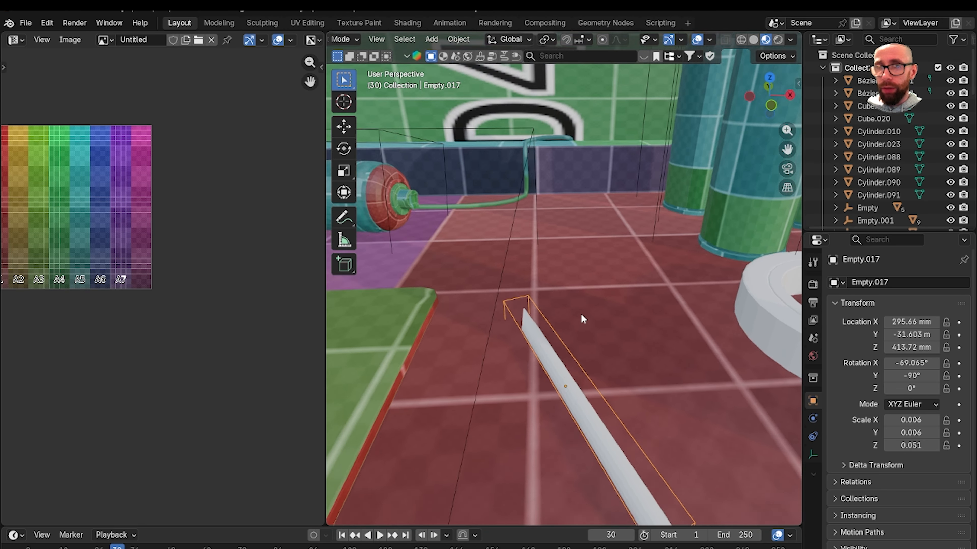
pyautogui.click(550, 351)
pyautogui.scroll(-2, 512, 294)
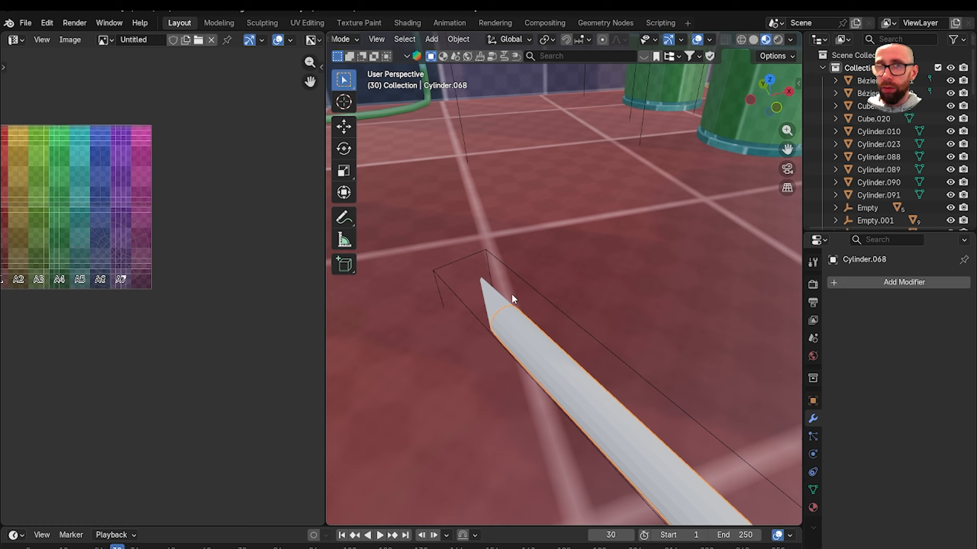
pyautogui.click(499, 297)
pyautogui.press('KP_Divide')
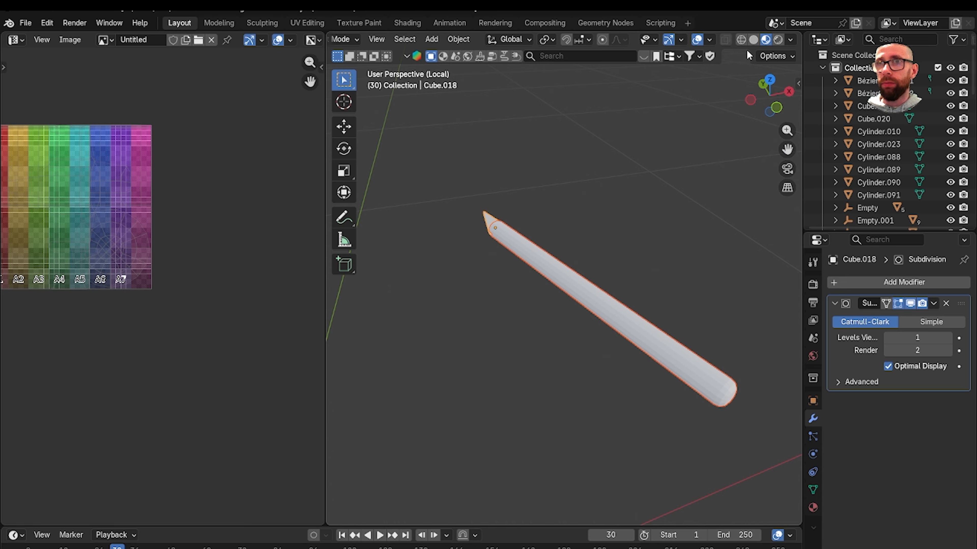
# Switch the viewport to solid shading and remove the Subdivision modifier from the knife's blade
pyautogui.click(752, 40)
pyautogui.keyDown('shift'); pyautogui.moveTo(663, 343); pyautogui.dragTo(640, 285, button='middle'); pyautogui.keyUp('shift')
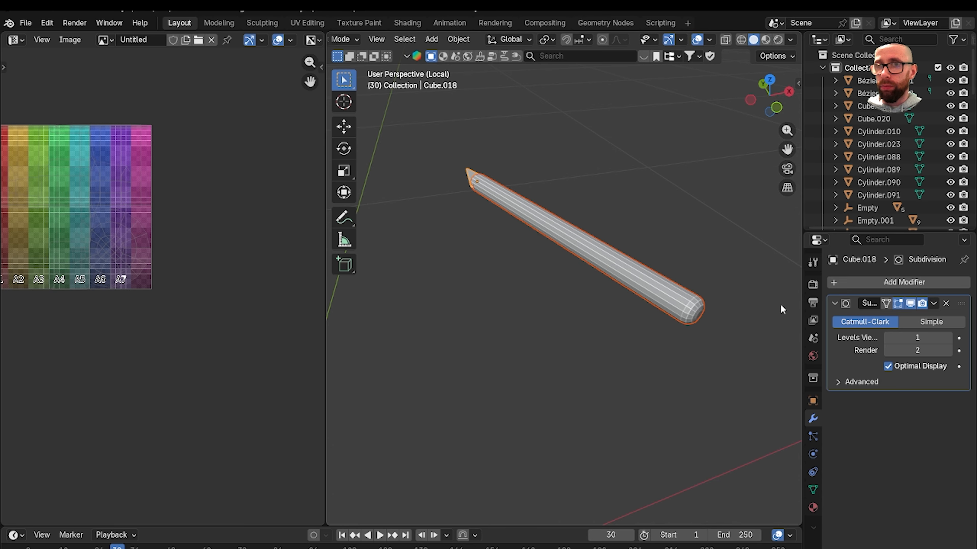
pyautogui.click(946, 304)
pyautogui.moveTo(670, 313); pyautogui.dragTo(668, 294, button='middle')
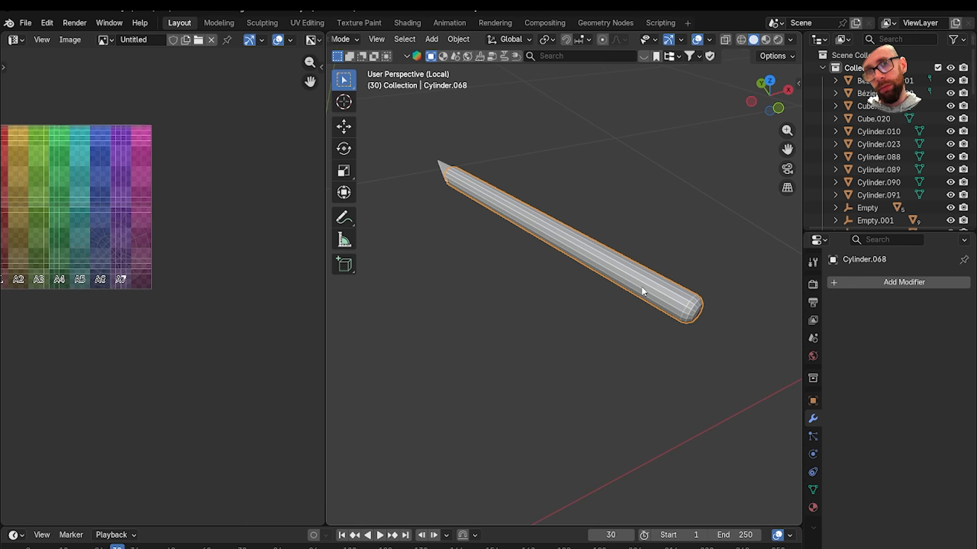
pyautogui.keyDown('shift'); pyautogui.moveTo(565, 264); pyautogui.dragTo(792, 368, button='middle'); pyautogui.keyUp('shift')
pyautogui.moveTo(644, 259); pyautogui.dragTo(669, 266, button='middle')
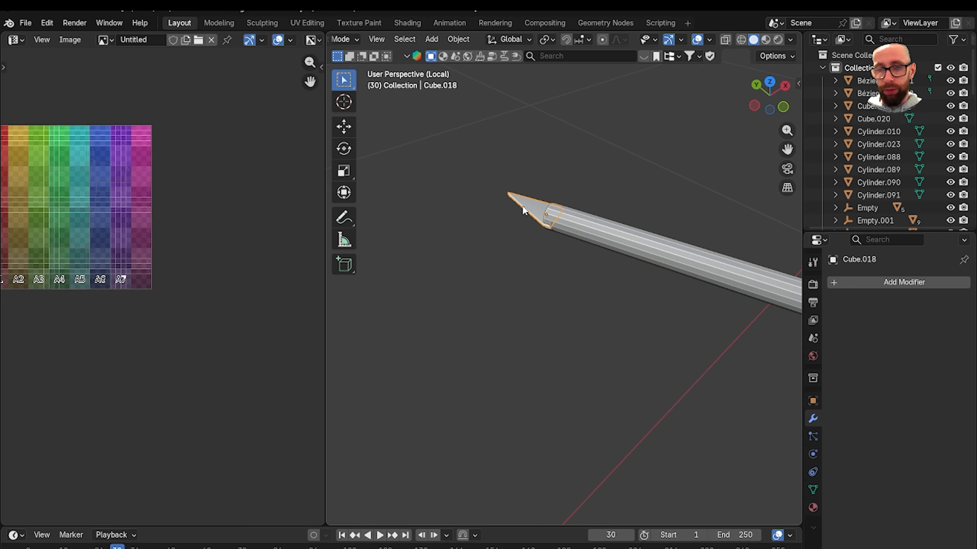
# In Edit Mode, select the handle's edges around the blade slot on both sides, along its inner corners and the slotted end faces
pyautogui.press('Tab')
pyautogui.moveTo(603, 249); pyautogui.dragTo(645, 208, button='middle')
pyautogui.scroll(5, 575, 283)
pyautogui.keyDown('shift'); pyautogui.moveTo(543, 210); pyautogui.dragTo(558, 320, button='middle'); pyautogui.keyUp('shift')
pyautogui.scroll(5, 606, 313)
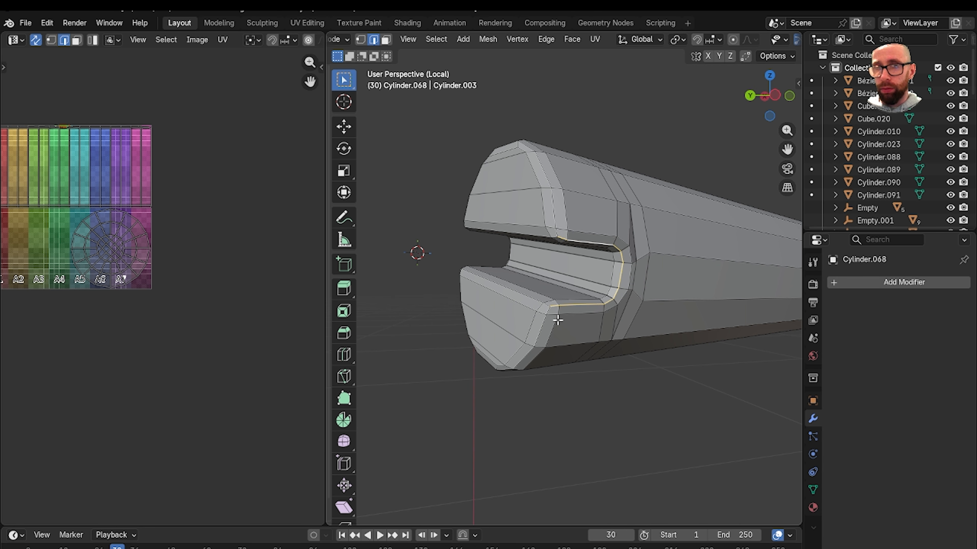
pyautogui.moveTo(554, 211); pyautogui.dragTo(567, 172, button='middle')
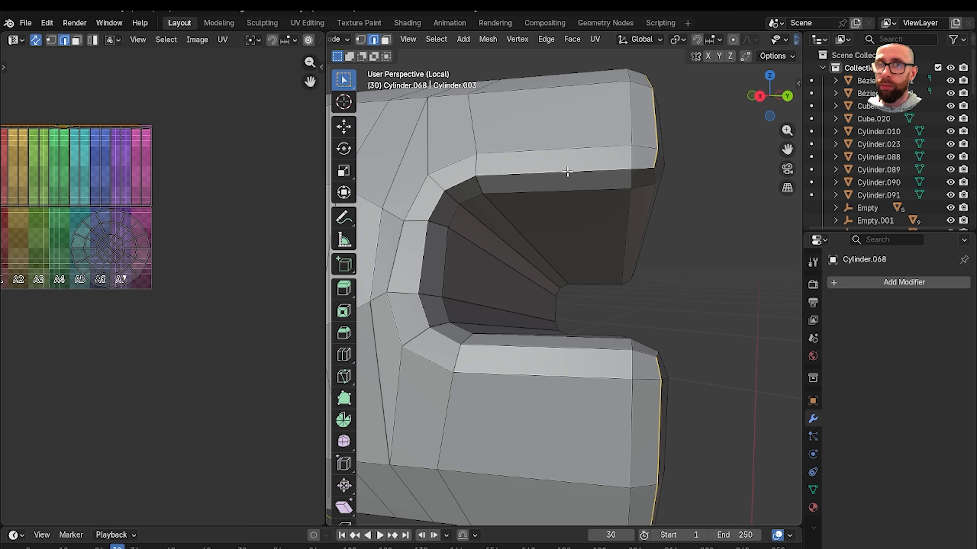
pyautogui.moveTo(585, 208); pyautogui.dragTo(546, 247, button='middle')
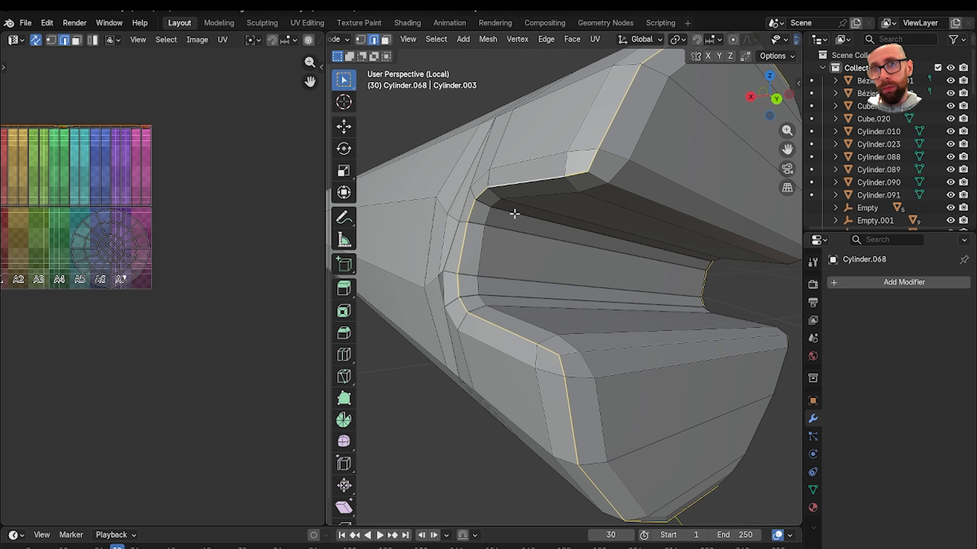
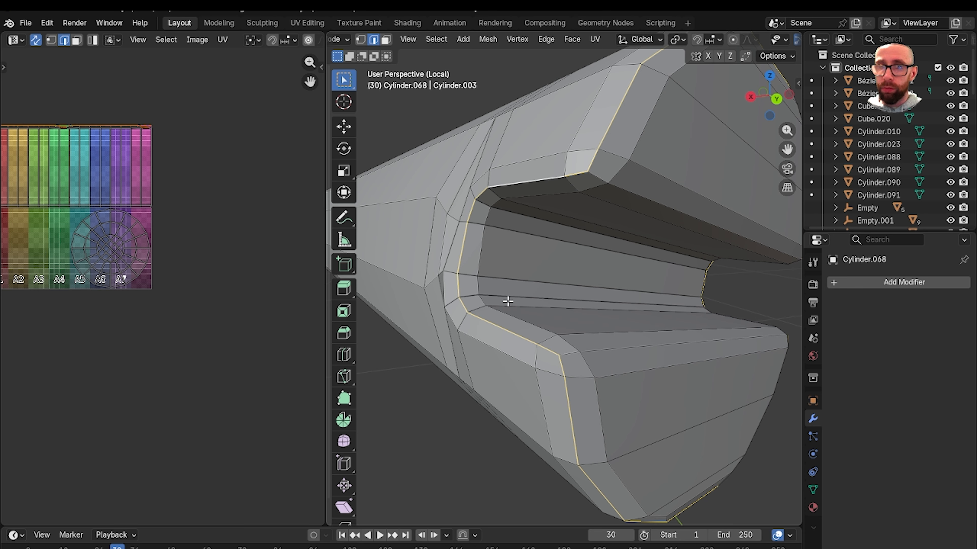
pyautogui.moveTo(507, 299); pyautogui.dragTo(467, 209, button='middle')
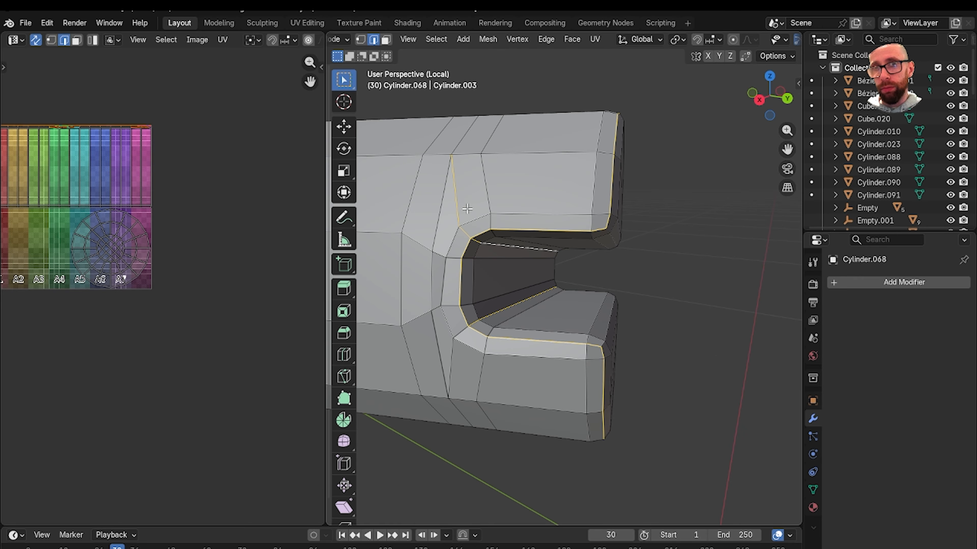
pyautogui.moveTo(592, 271); pyautogui.dragTo(505, 241, button='middle')
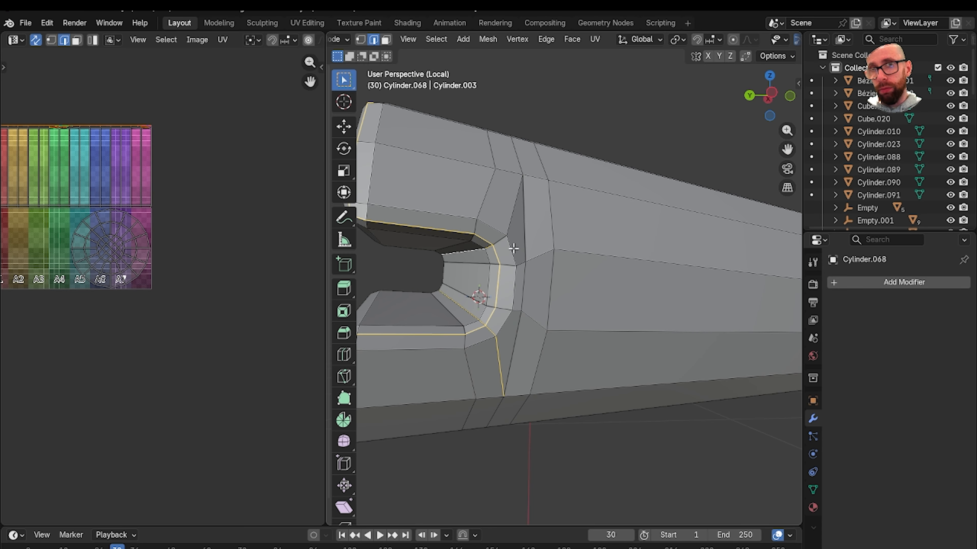
# Add the handle's lengthwise edge line and the edge rings around its rounded rear end to the selection, and mark them as seams
pyautogui.moveTo(502, 353); pyautogui.dragTo(677, 308, button='middle')
pyautogui.moveTo(598, 241); pyautogui.dragTo(619, 285, button='middle')
pyautogui.scroll(3, 619, 285)
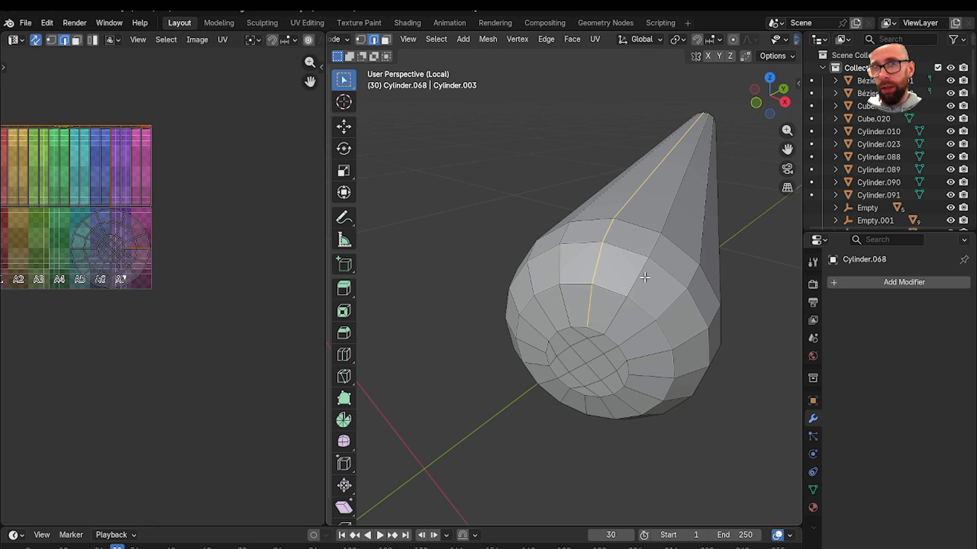
pyautogui.moveTo(635, 225); pyautogui.dragTo(616, 328, button='middle')
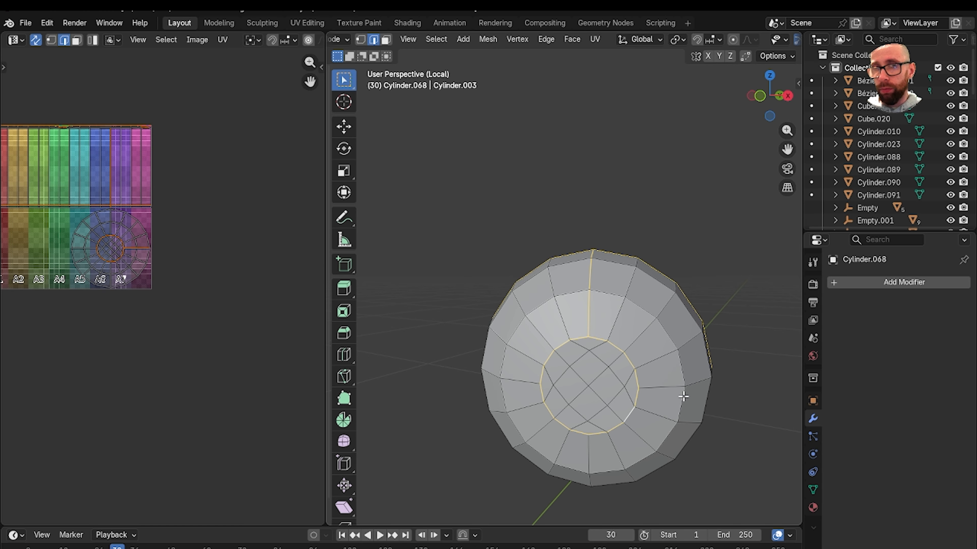
pyautogui.hotkey('ctrl', 'e')
pyautogui.click(710, 413)
pyautogui.moveTo(692, 388); pyautogui.dragTo(655, 339, button='middle')
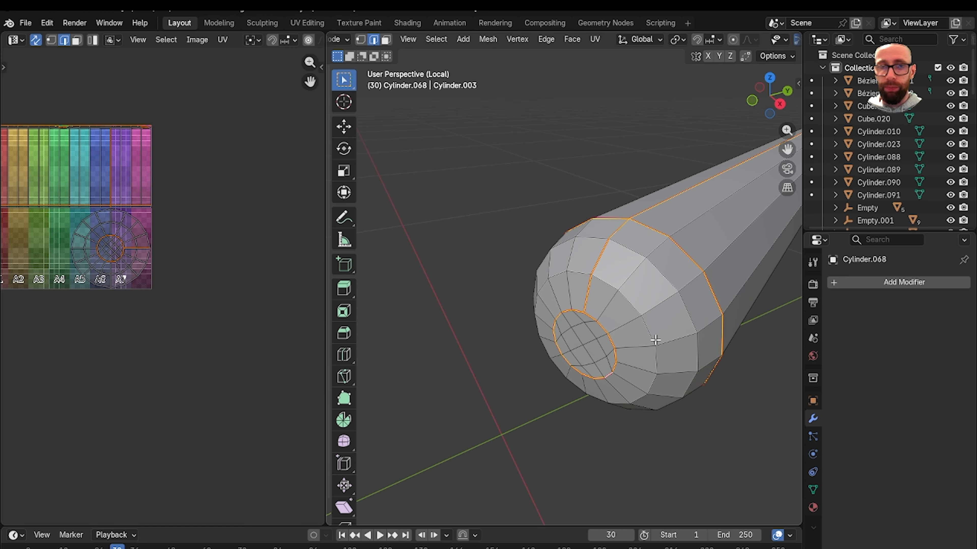
# Unwrap all of the handle's faces with Minimum Stretch and examine the UV layout
pyautogui.press('a')
pyautogui.press('u')
pyautogui.click(655, 339)
pyautogui.scroll(2, 188, 234)
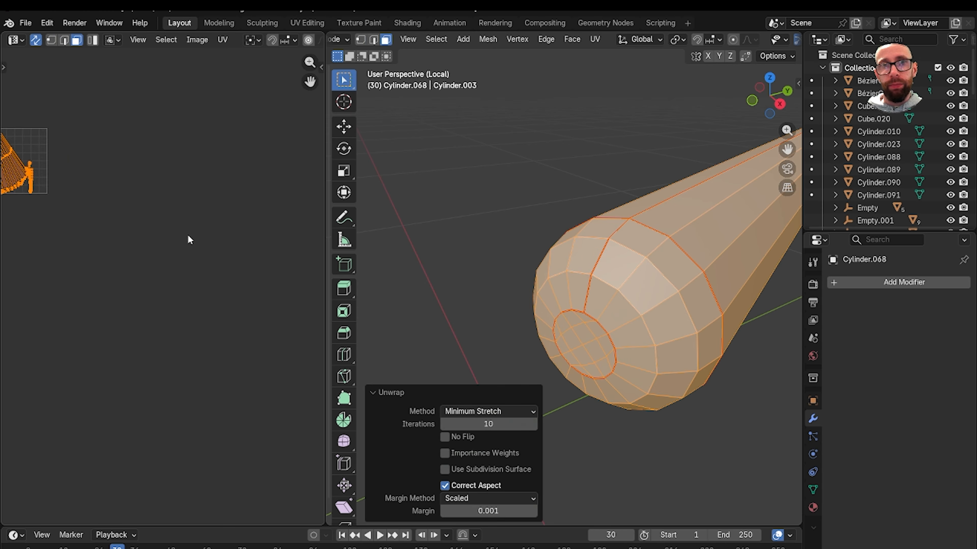
pyautogui.moveTo(188, 235); pyautogui.dragTo(336, 294, button='middle')
pyautogui.scroll(3, 146, 220)
pyautogui.moveTo(147, 220); pyautogui.dragTo(217, 335, button='middle')
pyautogui.scroll(3, 217, 334)
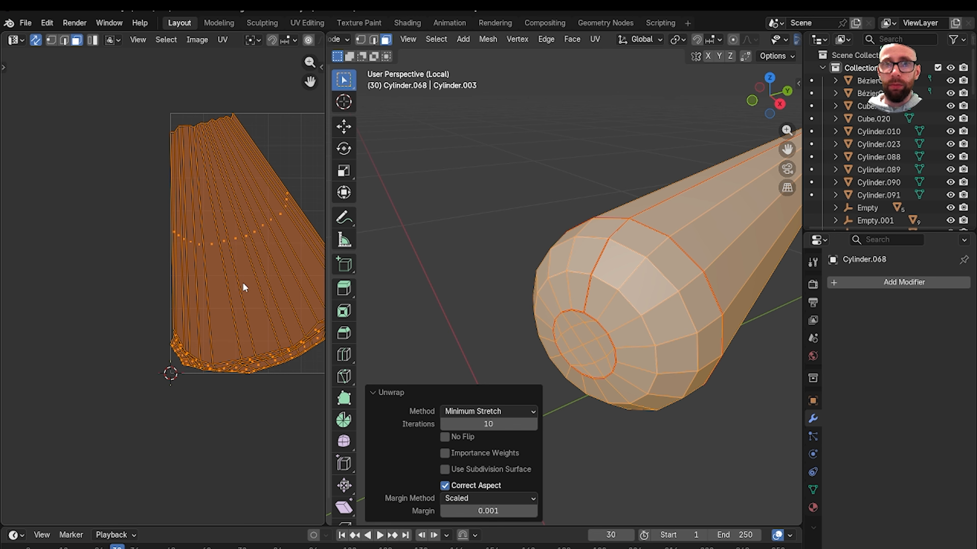
pyautogui.moveTo(256, 250); pyautogui.dragTo(162, 250, button='middle')
pyautogui.scroll(-3, 500, 269)
# Select the edge loop around the handle just behind the blade slot and mark it as a seam
pyautogui.moveTo(596, 307); pyautogui.dragTo(550, 290, button='middle')
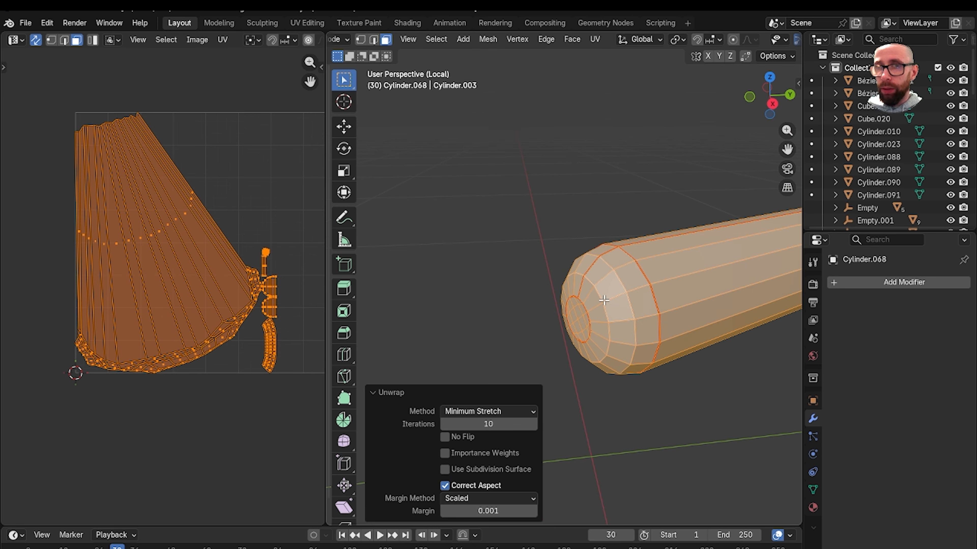
pyautogui.scroll(-2, 605, 299)
pyautogui.moveTo(698, 327); pyautogui.dragTo(346, 265, button='middle')
pyautogui.scroll(-3, 580, 264)
pyautogui.moveTo(495, 266); pyautogui.dragTo(478, 290, button='middle')
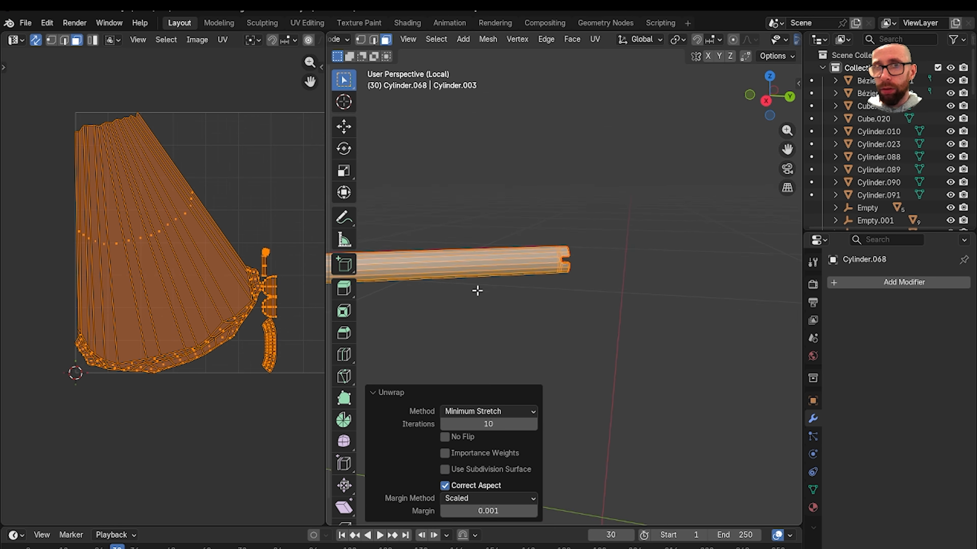
pyautogui.scroll(4, 550, 277)
pyautogui.press('2')
pyautogui.scroll(5, 550, 287)
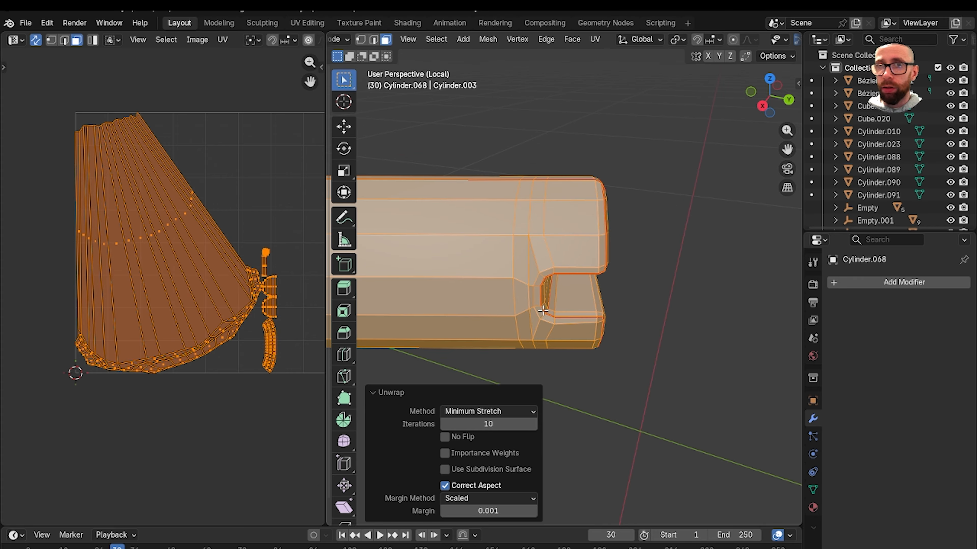
pyautogui.keyDown('alt'); pyautogui.click(514, 227); pyautogui.keyUp('alt')
pyautogui.hotkey('ctrl', 'e')
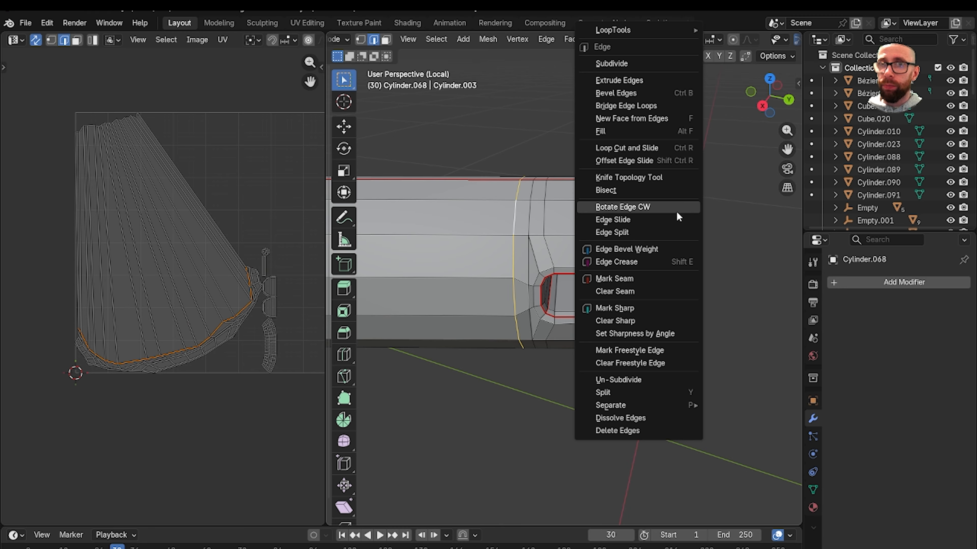
pyautogui.click(657, 281)
# Unwrap all of the handle's faces again using the added seam, deselect everything and check the UV layout
pyautogui.press('3')
pyautogui.press('a')
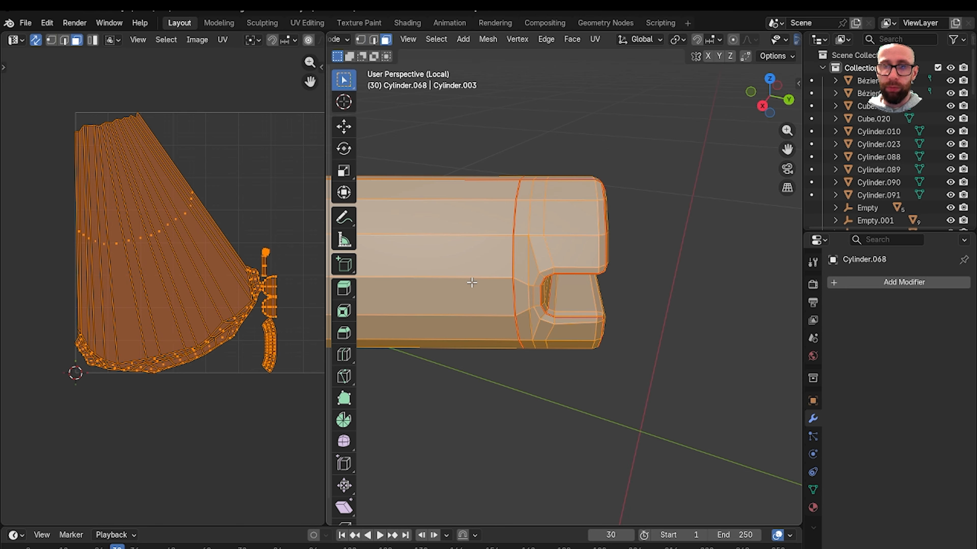
pyautogui.press('u')
pyautogui.click(465, 268)
pyautogui.hotkey('alt', 'a')
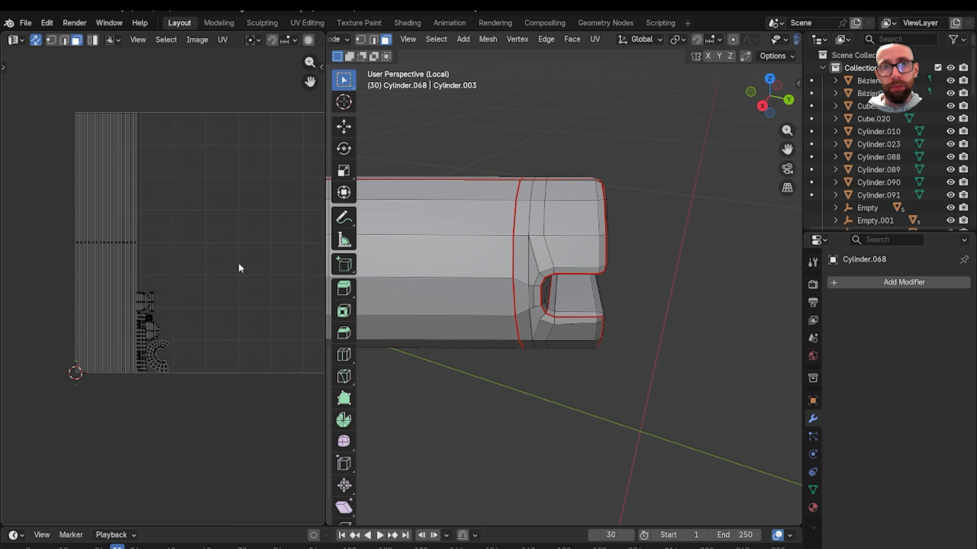
pyautogui.scroll(2, 239, 267)
pyautogui.scroll(-5, 238, 266)
# Finish editing the handle, isolate the knife's blade in local view and enter Edit Mode on it
pyautogui.press('Tab')
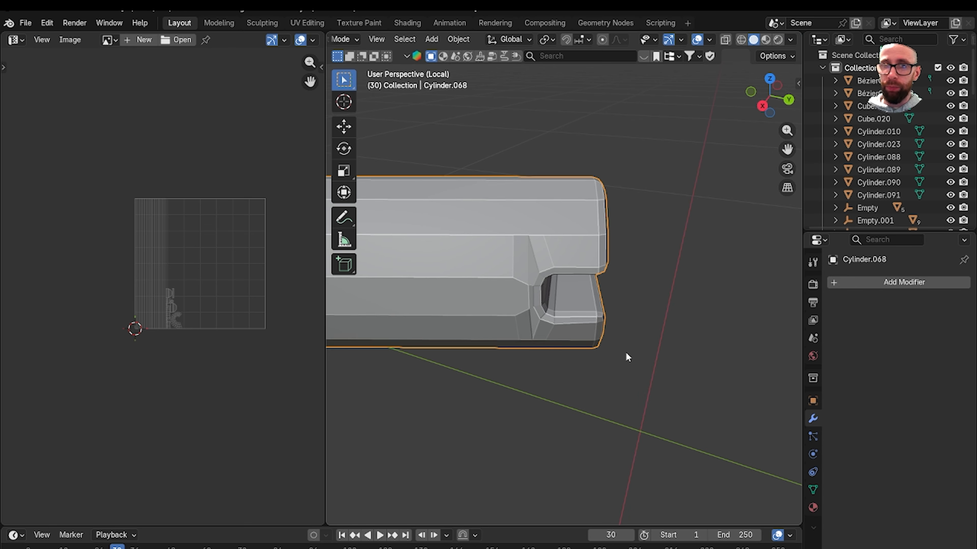
pyautogui.press('KP_Divide')
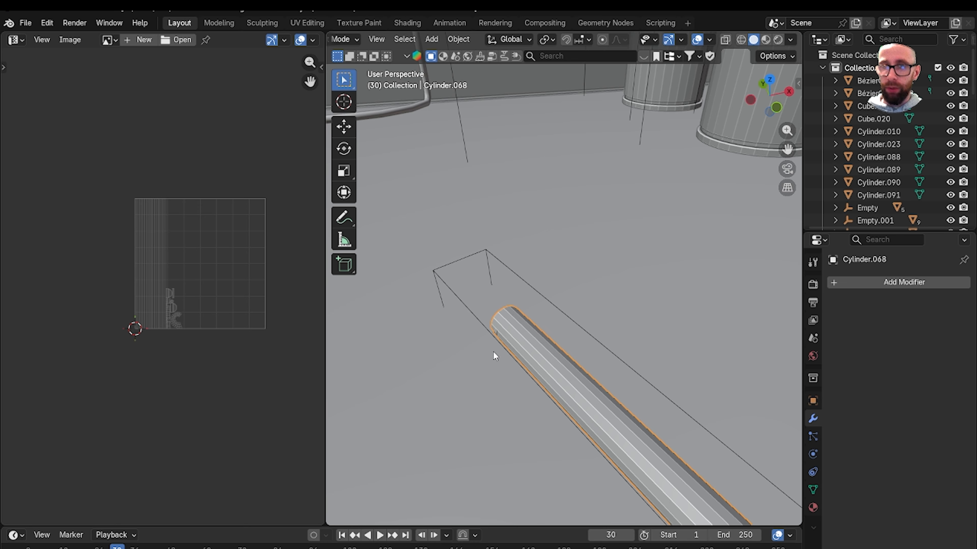
pyautogui.hotkey('alt', 'h')
pyautogui.moveTo(493, 351); pyautogui.dragTo(566, 307, button='middle')
pyautogui.click(566, 307)
pyautogui.press('KP_Divide')
pyautogui.press('Tab')
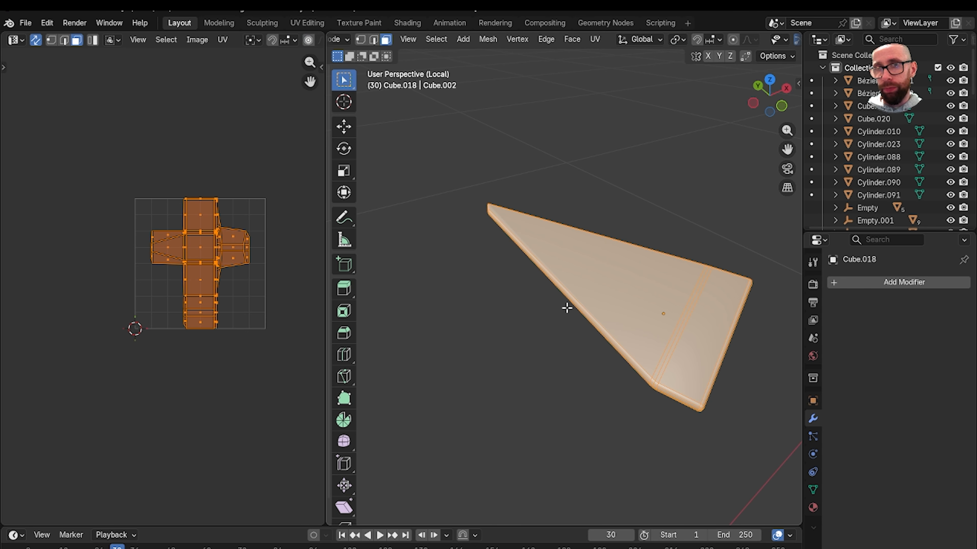
# Select the edge loops bordering the blade's flat faces, including those at its rounded ends, and mark them as seams
pyautogui.moveTo(635, 304); pyautogui.dragTo(611, 378, button='middle')
pyautogui.press('2')
pyautogui.click(577, 397)
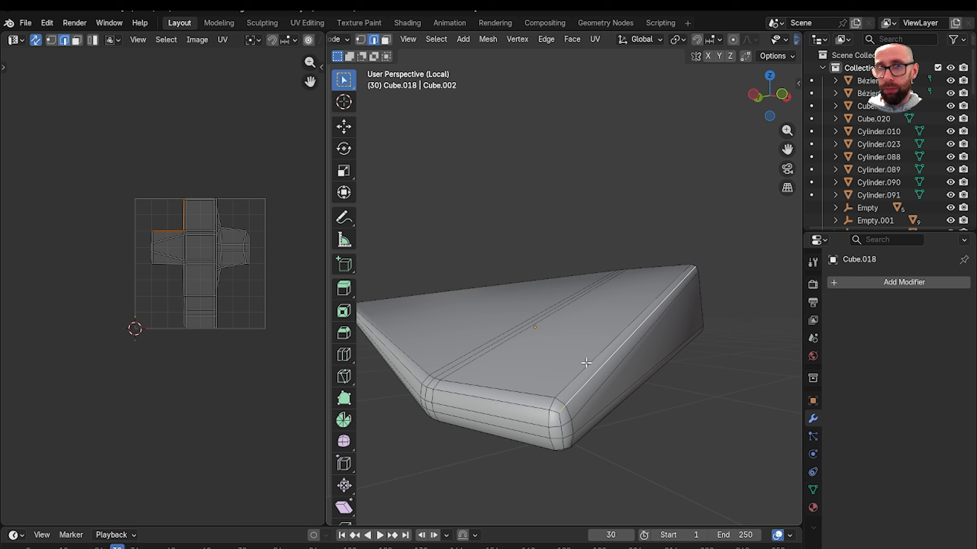
pyautogui.keyDown('alt'); pyautogui.click(530, 407); pyautogui.keyUp('alt')
pyautogui.moveTo(529, 407); pyautogui.dragTo(560, 369, button='middle')
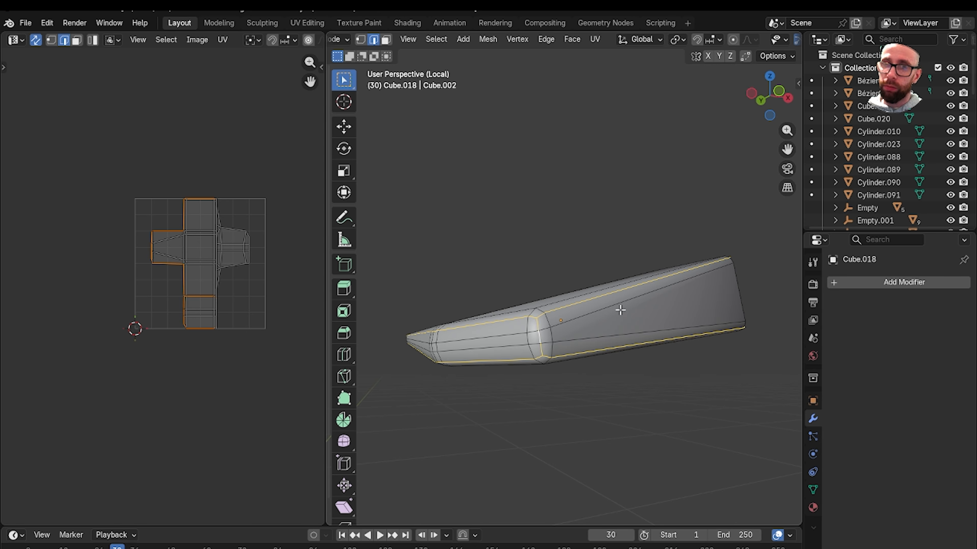
pyautogui.moveTo(621, 310); pyautogui.dragTo(503, 329, button='middle')
pyautogui.moveTo(622, 328); pyautogui.dragTo(573, 385, button='middle')
pyautogui.keyDown('alt'); pyautogui.click(501, 267); pyautogui.keyUp('alt')
pyautogui.scroll(-2, 601, 372)
pyautogui.scroll(-3, 647, 376)
pyautogui.keyDown('shift'); pyautogui.moveTo(693, 310); pyautogui.dragTo(503, 335, button='middle'); pyautogui.keyUp('shift')
pyautogui.moveTo(623, 342); pyautogui.dragTo(591, 377, button='middle')
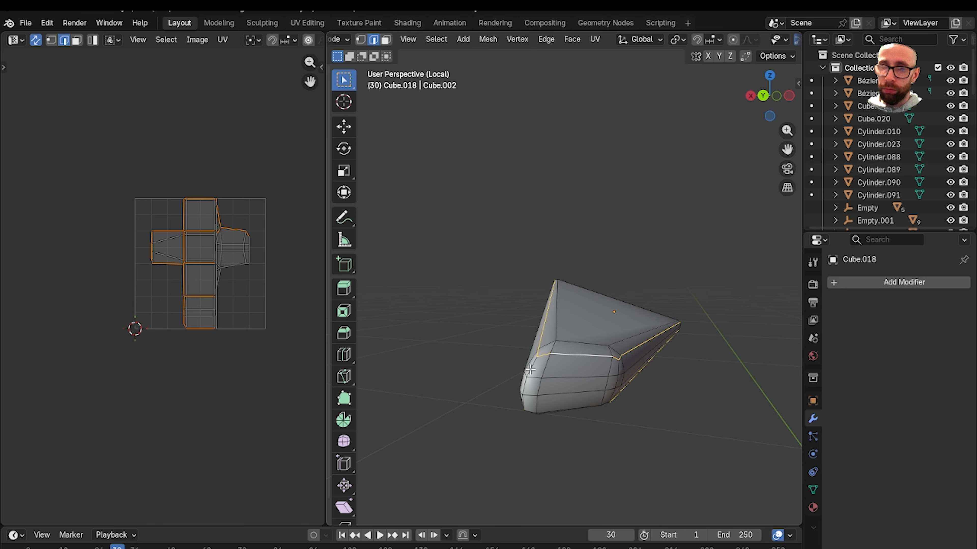
pyautogui.moveTo(530, 367); pyautogui.dragTo(683, 363, button='middle')
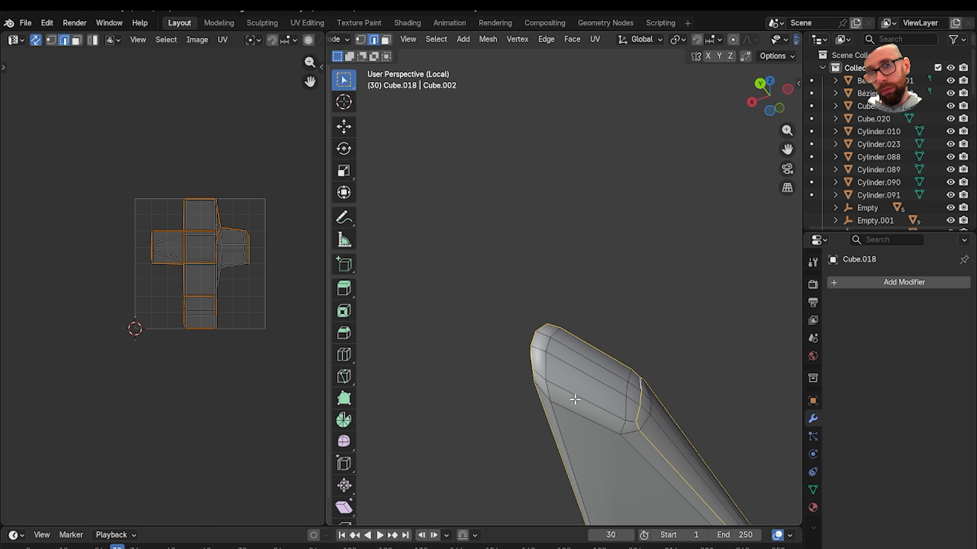
pyautogui.moveTo(575, 400); pyautogui.dragTo(654, 349, button='middle')
pyautogui.rightClick(669, 346)
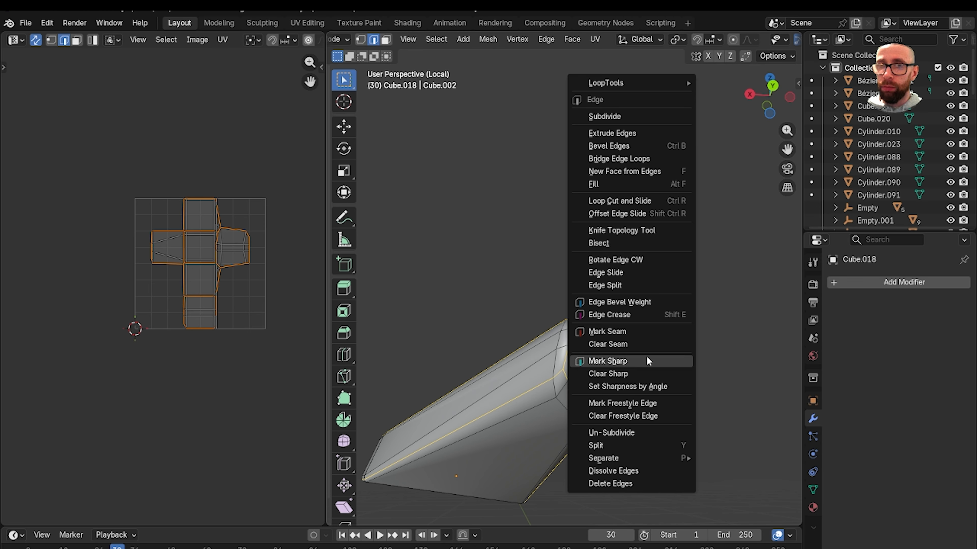
pyautogui.click(634, 332)
# Unwrap all of the blade's faces with the Conformal method and shade the blade flat in Object Mode
pyautogui.press('3')
pyautogui.press('a')
pyautogui.press('u')
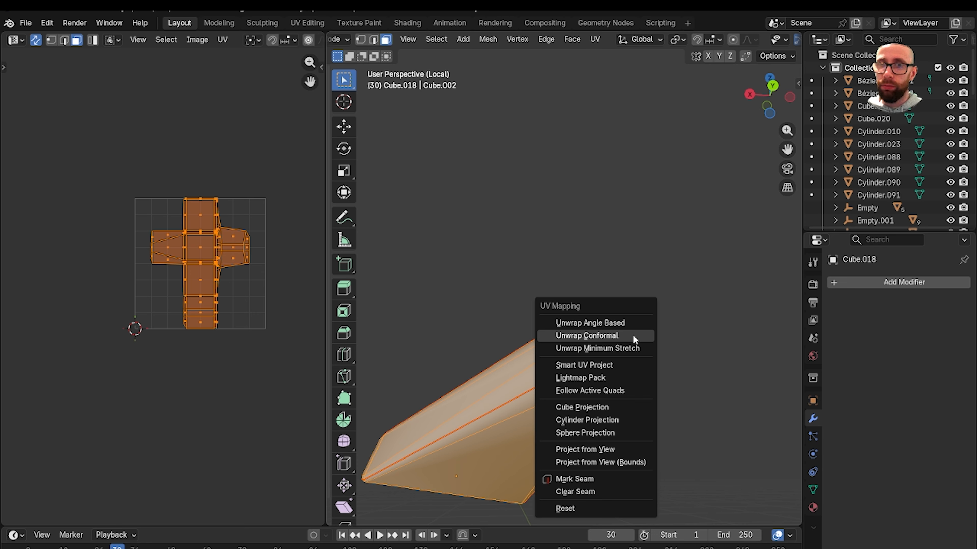
pyautogui.click(632, 337)
pyautogui.press('Tab')
pyautogui.moveTo(519, 316)
pyautogui.mouseDown(button='middle')
pyautogui.moveTo(545, 357)
pyautogui.moveTo(508, 313)
pyautogui.mouseUp(button='middle')
pyautogui.rightClick(519, 306)
pyautogui.click(507, 331)
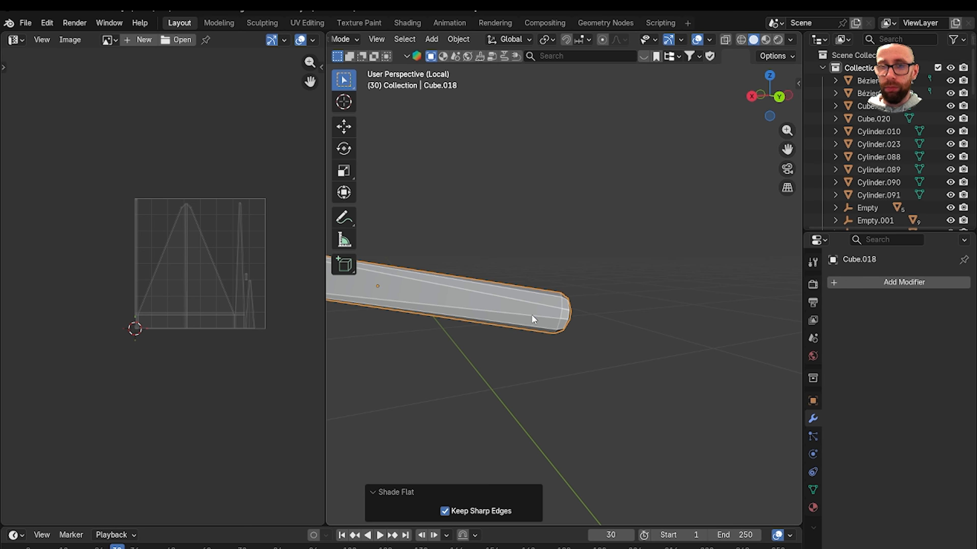
# Show the full scene in material preview and link a textured object's checker material to the knife's handle and blade
pyautogui.press('KP_Divide')
pyautogui.scroll(-3, 531, 315)
pyautogui.moveTo(531, 314)
pyautogui.mouseDown(button='middle')
pyautogui.moveTo(593, 318)
pyautogui.moveTo(714, 268)
pyautogui.mouseUp(button='middle')
pyautogui.click(766, 40)
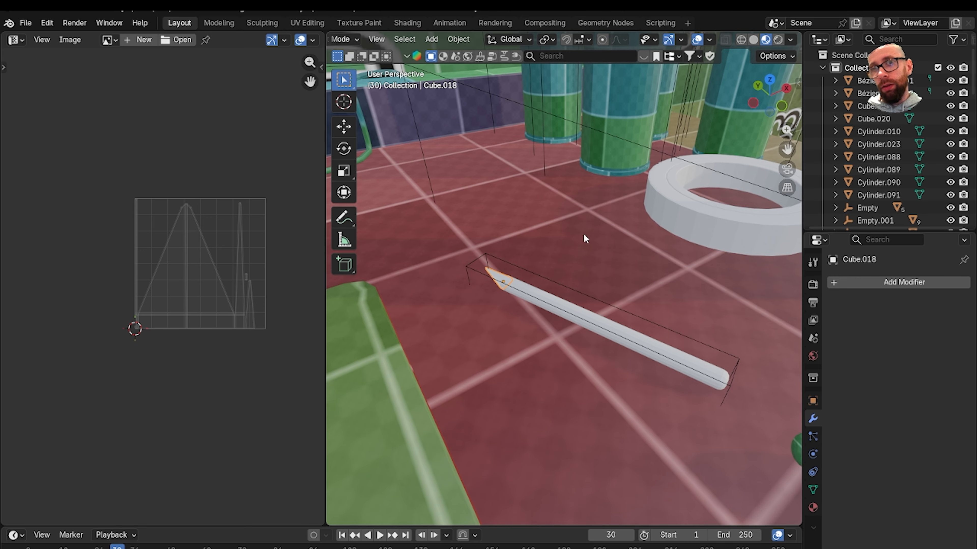
pyautogui.scroll(2, 537, 299)
pyautogui.click(543, 308)
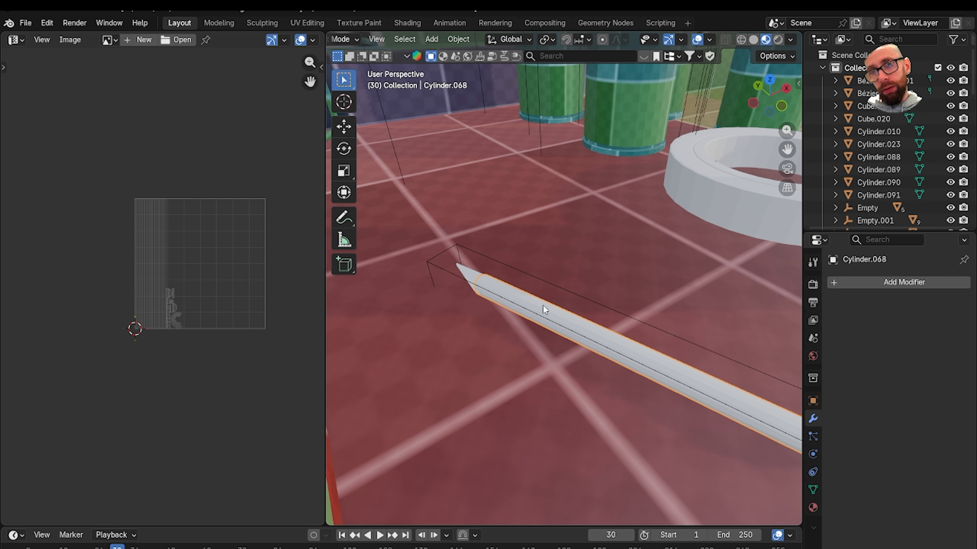
pyautogui.keyDown('shift'); pyautogui.click(467, 273); pyautogui.keyUp('shift')
pyautogui.hotkey('ctrl', 'l')
pyautogui.click(555, 265)
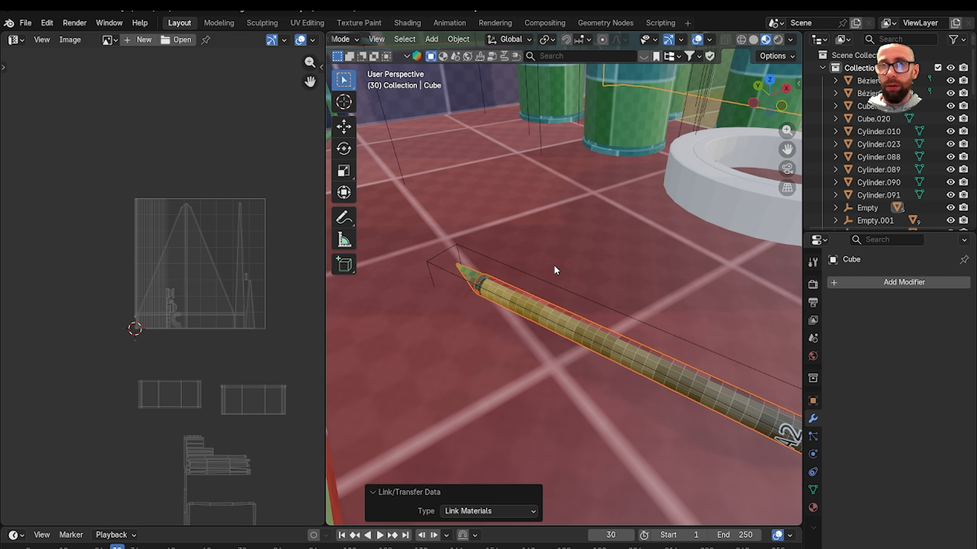
# Scale all of the knife handle's UVs down to about a tenth of their size and return to Object Mode
pyautogui.scroll(-4, 554, 265)
pyautogui.moveTo(546, 307); pyautogui.dragTo(516, 300, button='middle')
pyautogui.scroll(4, 532, 332)
pyautogui.click(551, 355)
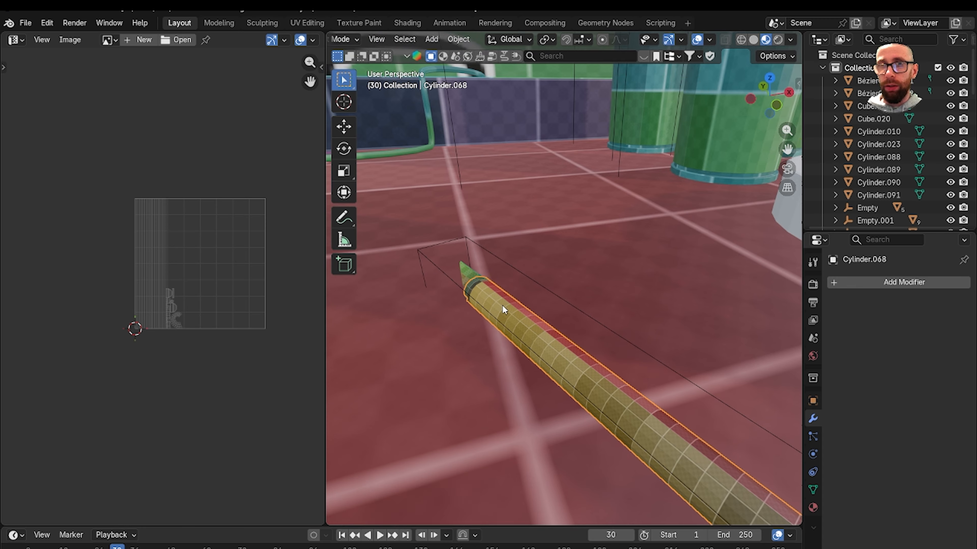
pyautogui.press('Tab')
pyautogui.press('a')
pyautogui.scroll(5, 193, 316)
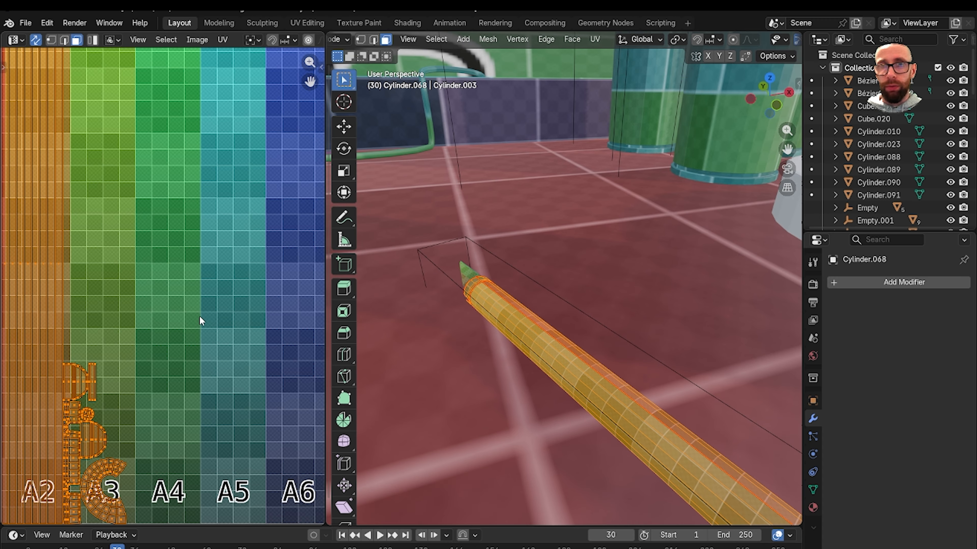
pyautogui.moveTo(578, 378); pyautogui.dragTo(516, 407, button='middle')
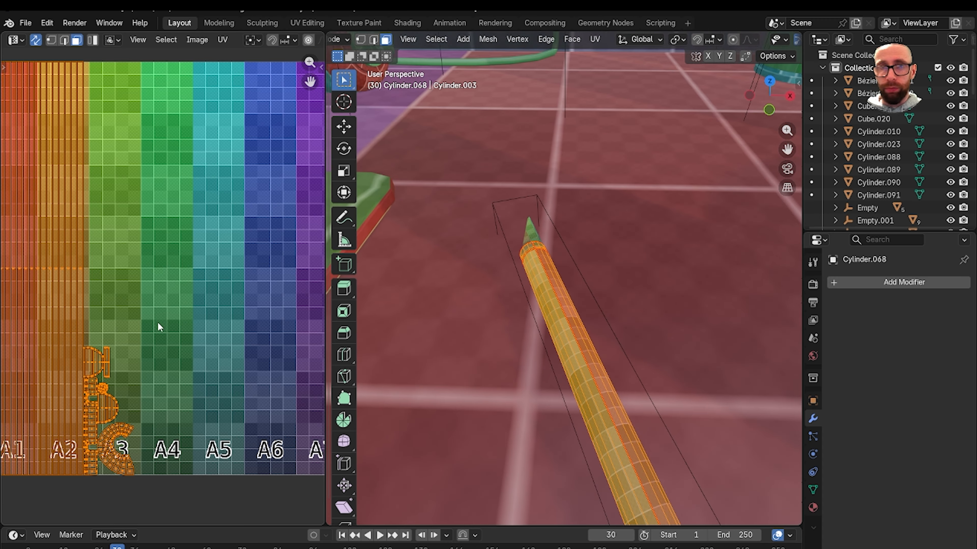
pyautogui.press('s')
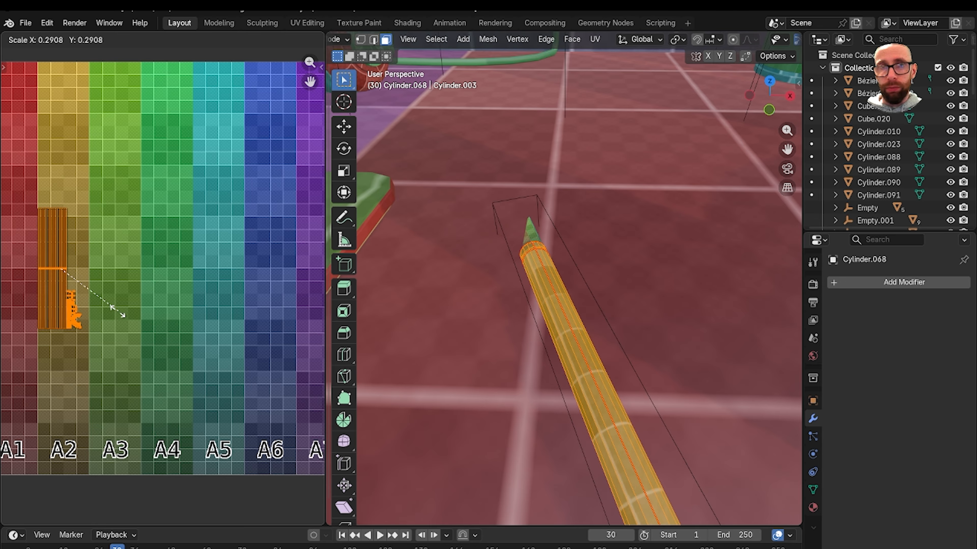
pyautogui.click(131, 303)
pyautogui.press('s')
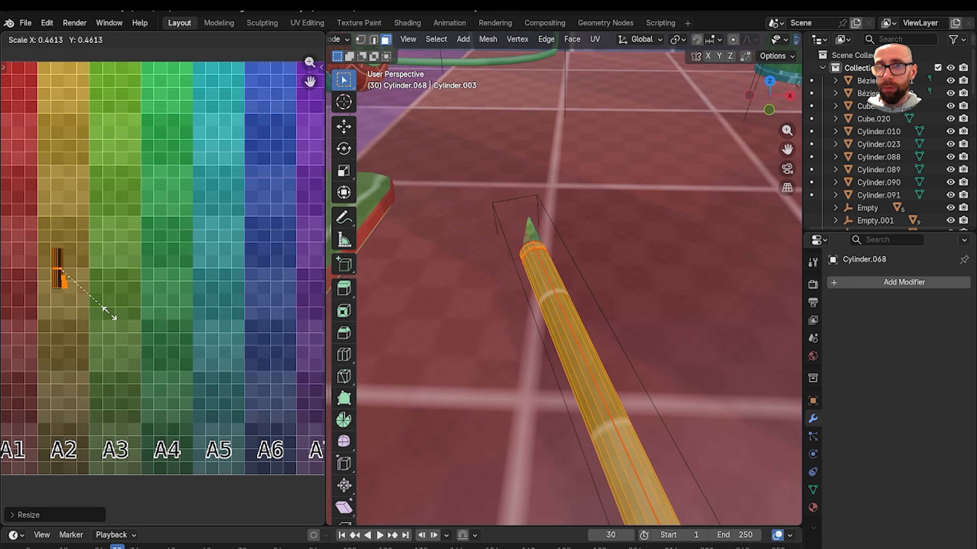
pyautogui.moveTo(469, 321); pyautogui.dragTo(614, 314, button='middle')
pyautogui.scroll(3, 577, 294)
pyautogui.press('Tab')
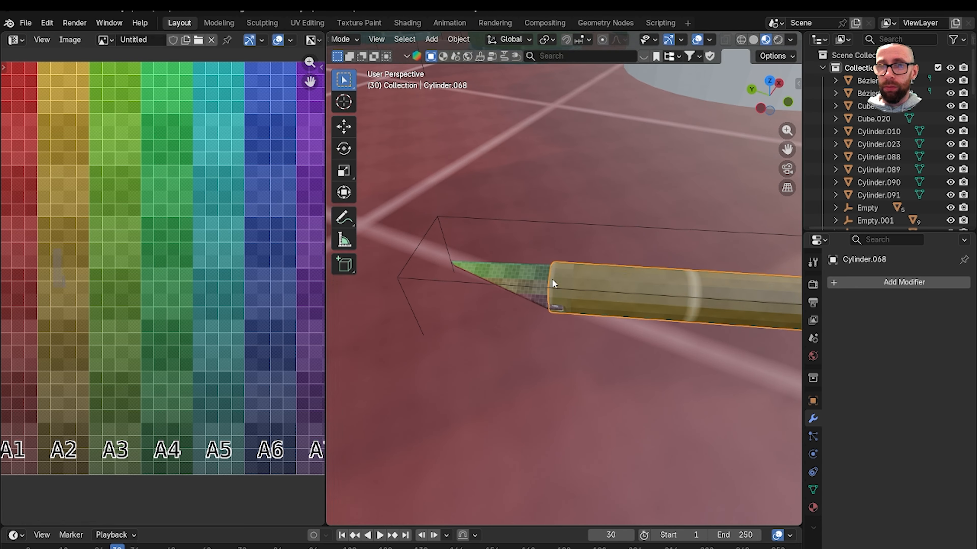
# Scale the blade's UVs down to about a tenth of their size in Edit Mode
pyautogui.click(530, 274)
pyautogui.press('Tab')
pyautogui.scroll(-4, 200, 320)
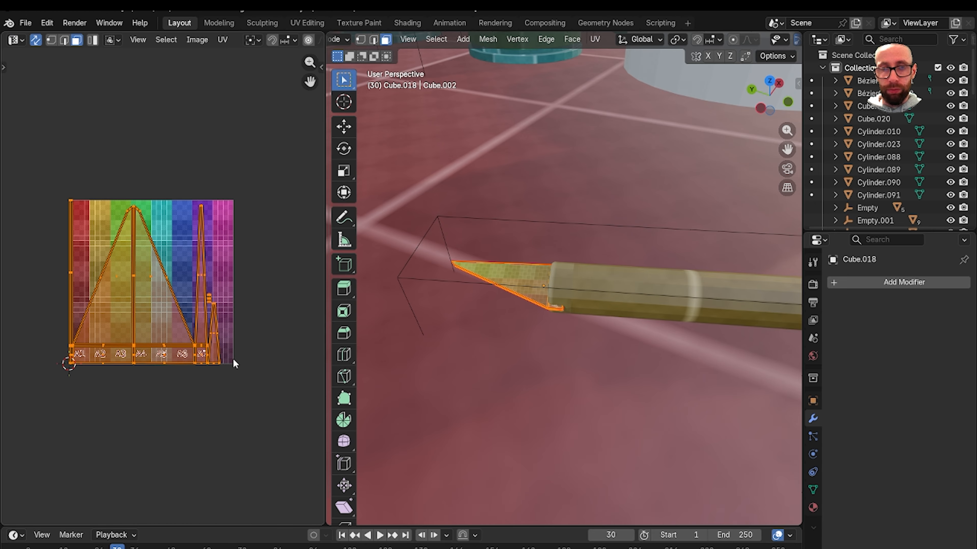
pyautogui.press('s')
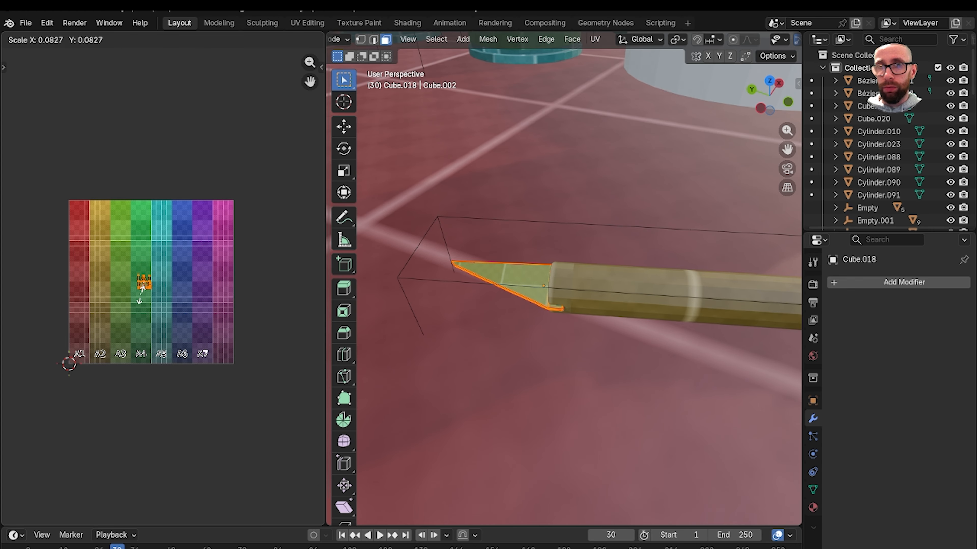
pyautogui.click(130, 288)
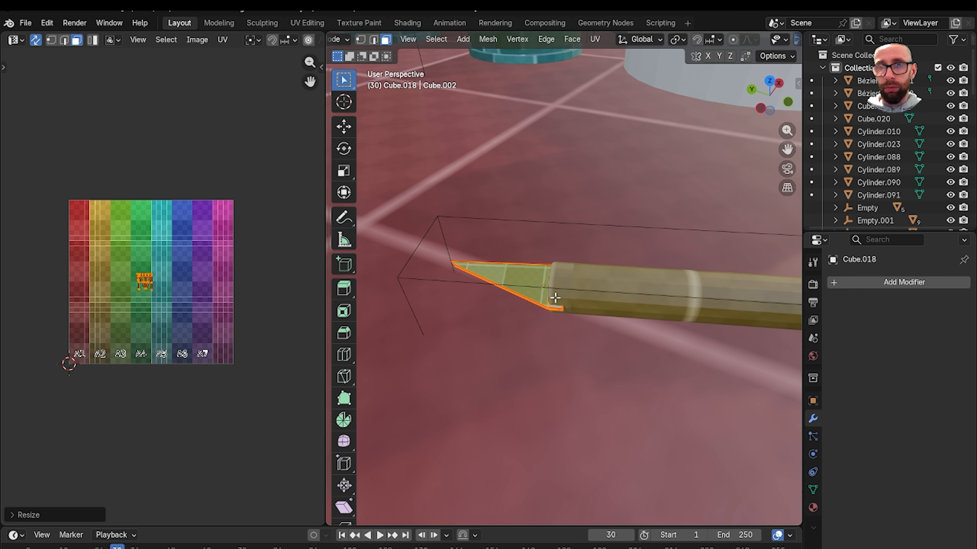
# Leave Edit Mode and compare the knife's checker scale with the surrounding desk objects
pyautogui.scroll(-10, 577, 319)
pyautogui.moveTo(619, 327); pyautogui.dragTo(575, 302, button='middle')
pyautogui.press('Tab')
pyautogui.keyDown('shift'); pyautogui.moveTo(664, 307); pyautogui.dragTo(630, 301, button='middle'); pyautogui.keyUp('shift')
pyautogui.scroll(7, 629, 302)
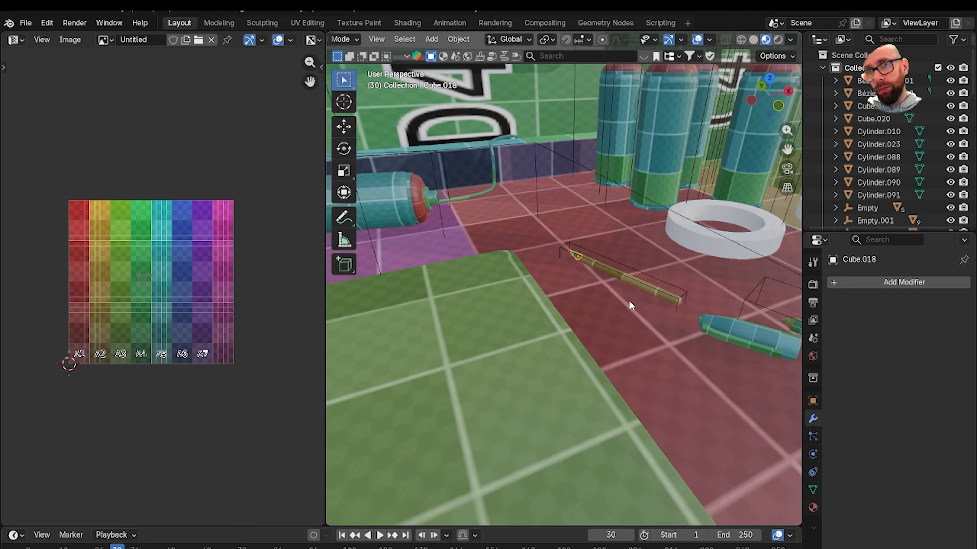
pyautogui.scroll(4, 604, 330)
pyautogui.moveTo(626, 248)
pyautogui.keyDown('shift'); pyautogui.mouseDown(button='middle')
pyautogui.moveTo(604, 329)
pyautogui.moveTo(624, 333)
pyautogui.moveTo(630, 350)
pyautogui.mouseUp(button='middle'); pyautogui.keyUp('shift')
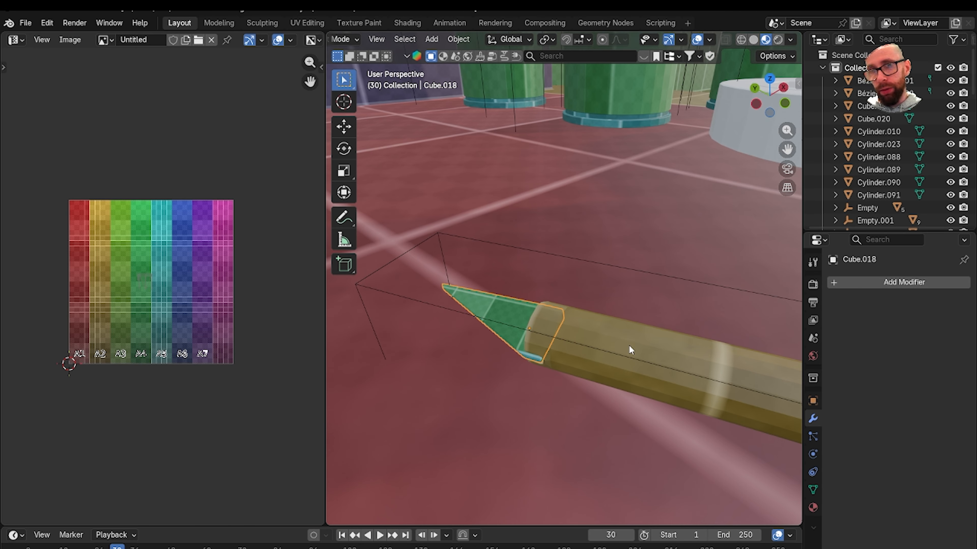
# Duplicate the craft knife together with its parent empty and, in front view, move the copy into the open space beyond the wall
pyautogui.click(569, 258)
pyautogui.scroll(-8, 568, 266)
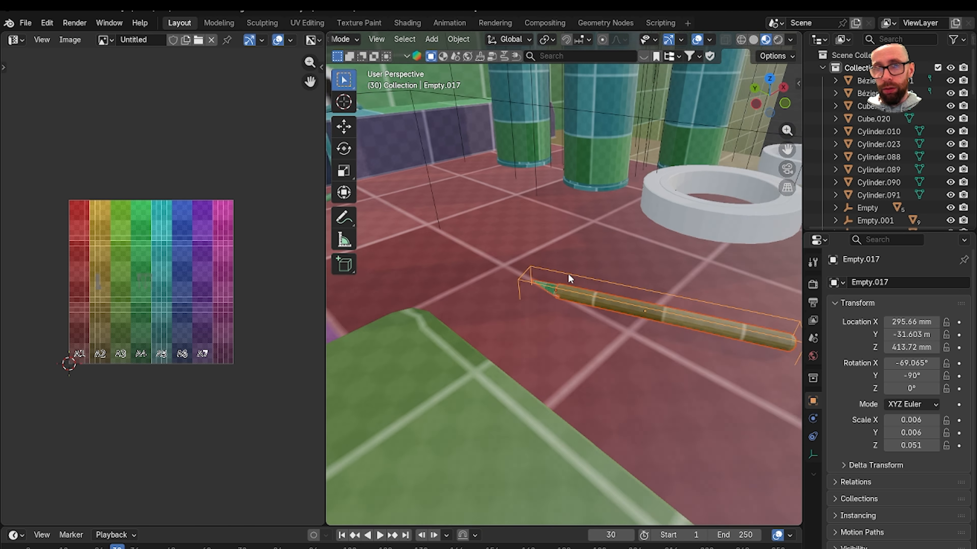
pyautogui.moveTo(567, 273); pyautogui.dragTo(559, 294, button='middle')
pyautogui.scroll(-2, 556, 293)
pyautogui.press('`')
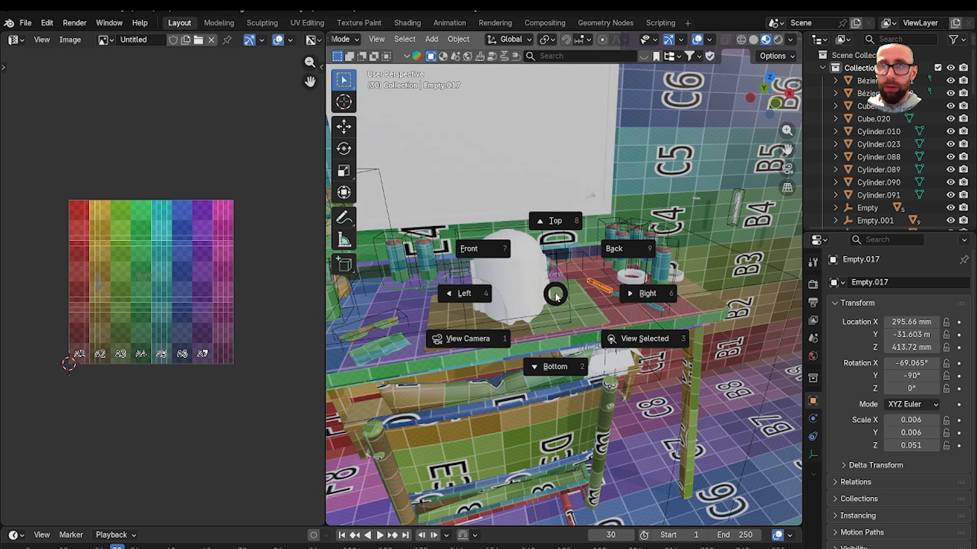
pyautogui.click(520, 279)
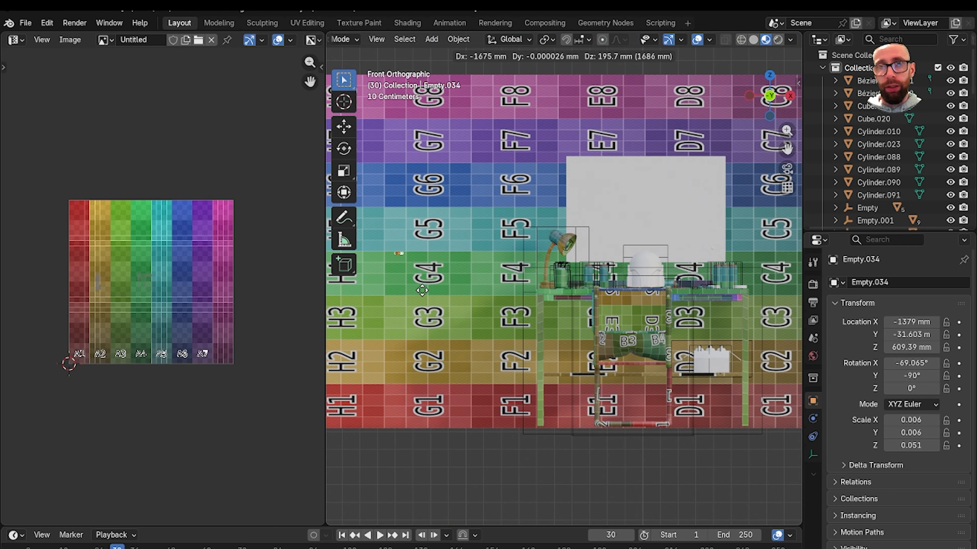
pyautogui.click(404, 298)
pyautogui.keyDown('shift'); pyautogui.moveTo(410, 297); pyautogui.dragTo(641, 315, button='middle'); pyautogui.keyUp('shift')
pyautogui.press('g')
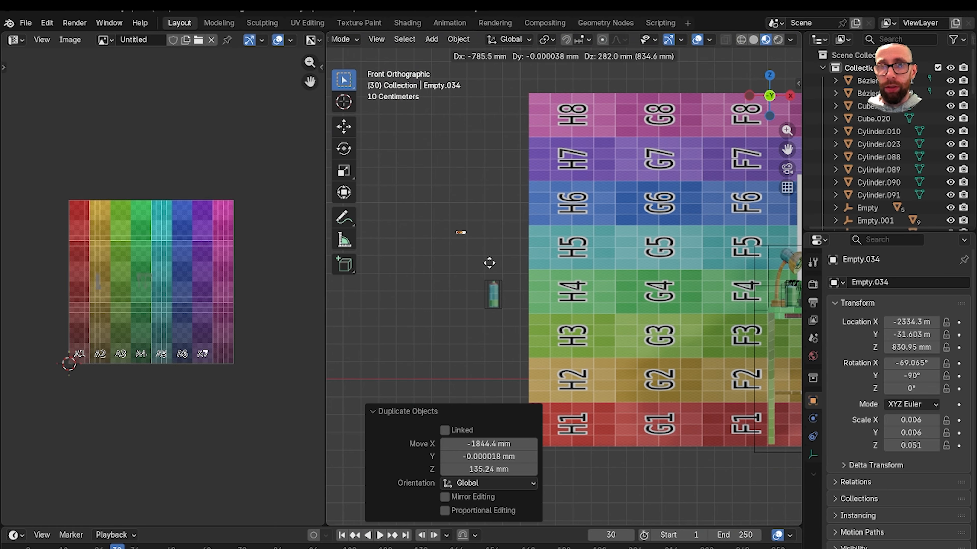
pyautogui.click(485, 264)
# Rotate the knife copy 90° about the global Y axis
pyautogui.moveTo(500, 263)
pyautogui.keyDown('shift'); pyautogui.mouseDown(button='middle')
pyautogui.moveTo(562, 302)
pyautogui.moveTo(685, 314)
pyautogui.mouseUp(button='middle'); pyautogui.keyUp('shift')
pyautogui.scroll(7, 563, 302)
pyautogui.scroll(3, 587, 322)
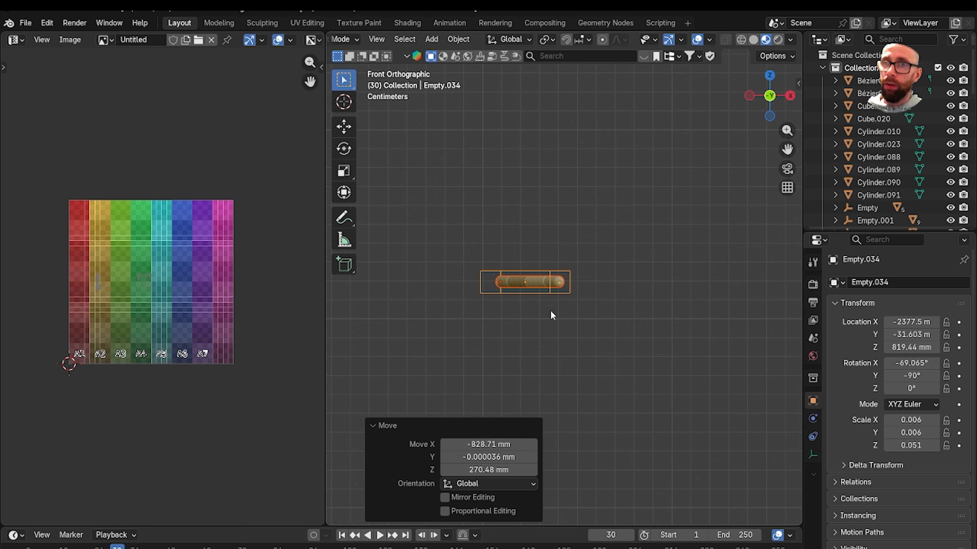
pyautogui.press('r')
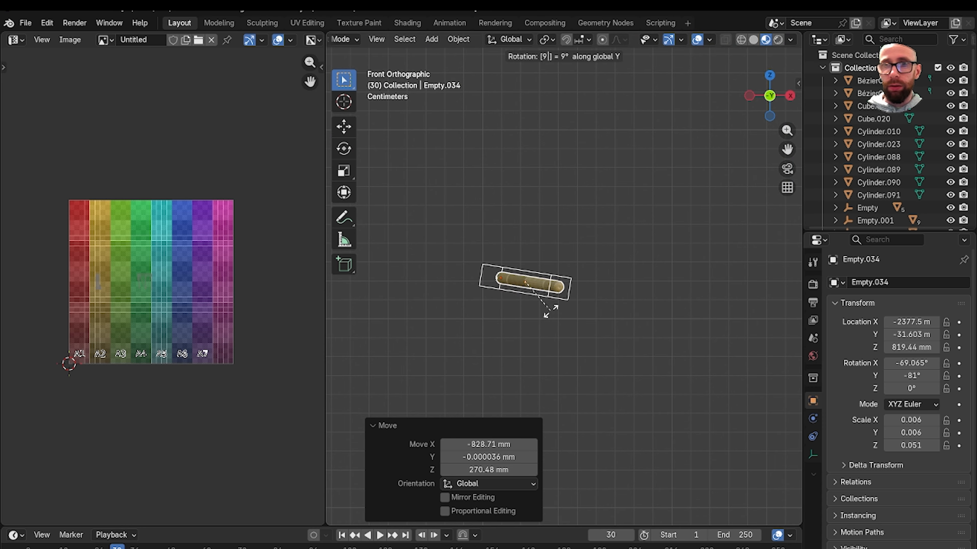
pyautogui.press('Return')
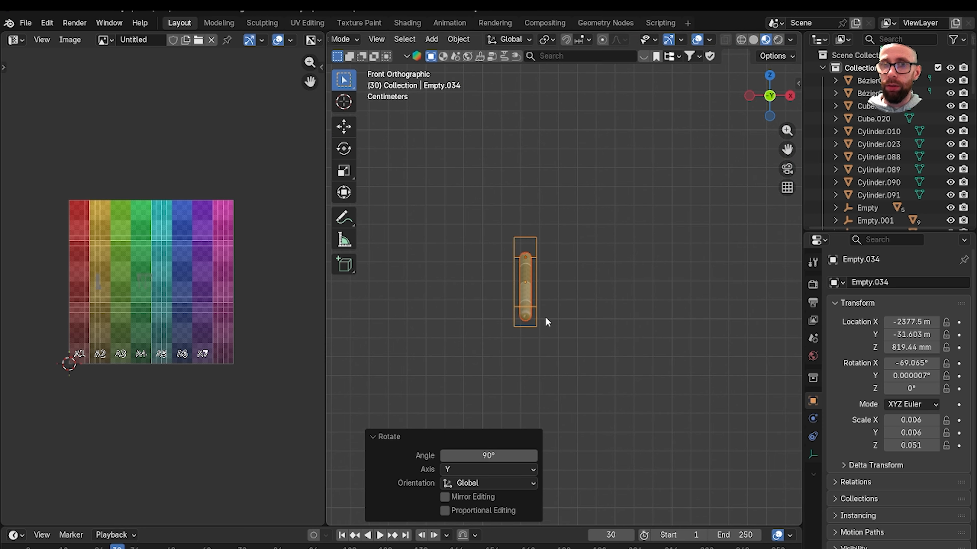
# In left view, rotate the knife copy about 68° around the global X axis so it stands upright, blade up
pyautogui.press('`')
pyautogui.click(511, 313)
pyautogui.scroll(-8, 650, 314)
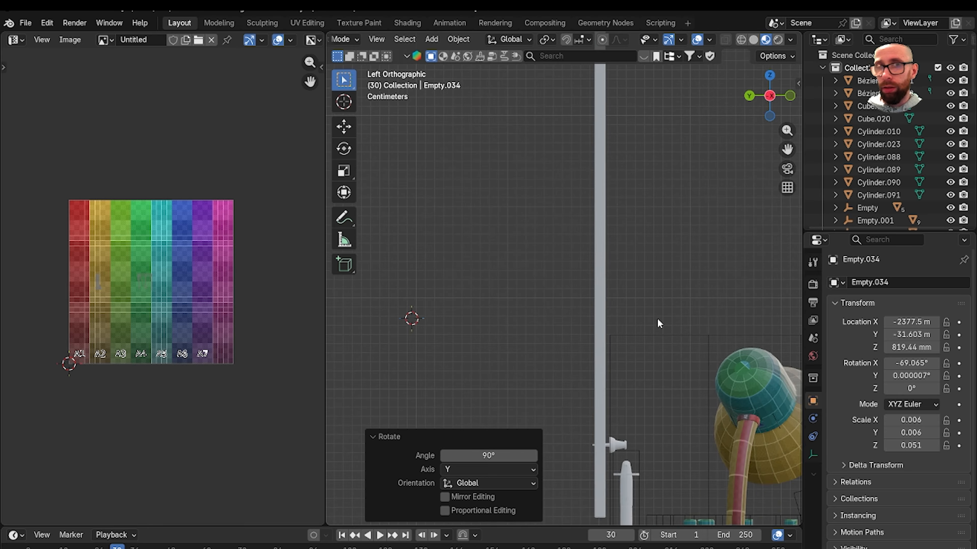
pyautogui.scroll(5, 634, 304)
pyautogui.keyDown('shift'); pyautogui.moveTo(754, 307); pyautogui.dragTo(600, 301, button='middle'); pyautogui.keyUp('shift')
pyautogui.scroll(2, 600, 301)
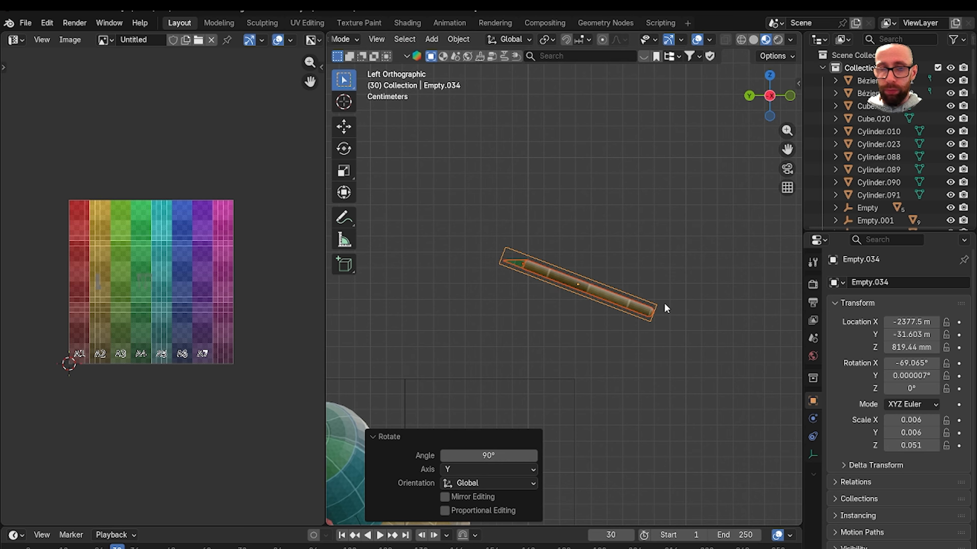
pyautogui.press('r')
pyautogui.press('x')
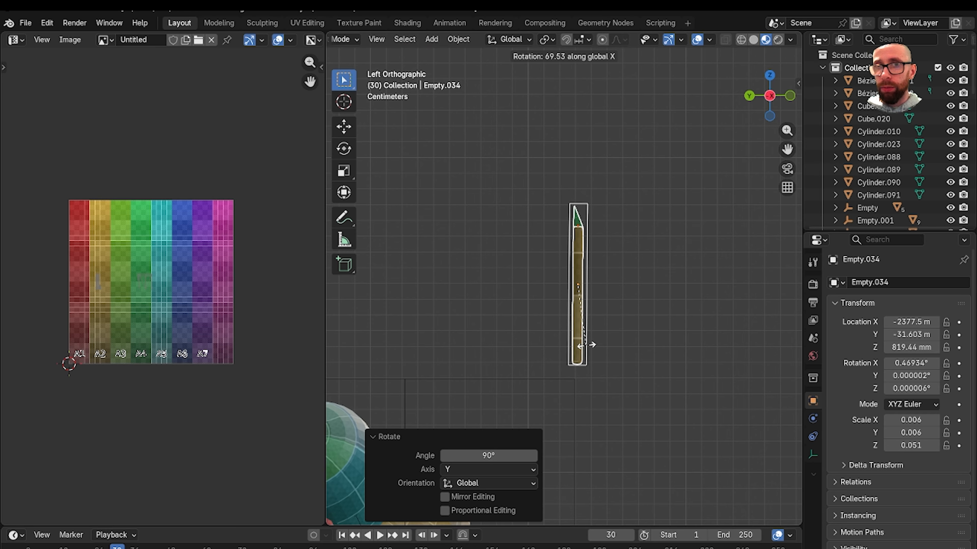
pyautogui.click(594, 345)
# Show the scene in solid shading and, in front view, move the upright knife copy to the desk beside the pen jar
pyautogui.press('`')
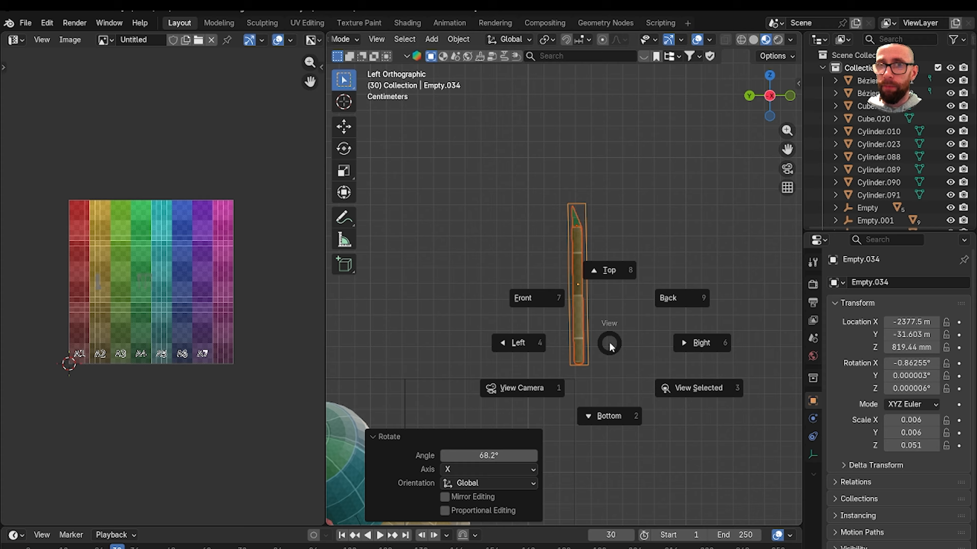
pyautogui.click(567, 311)
pyautogui.scroll(-3, 528, 318)
pyautogui.scroll(2, 536, 316)
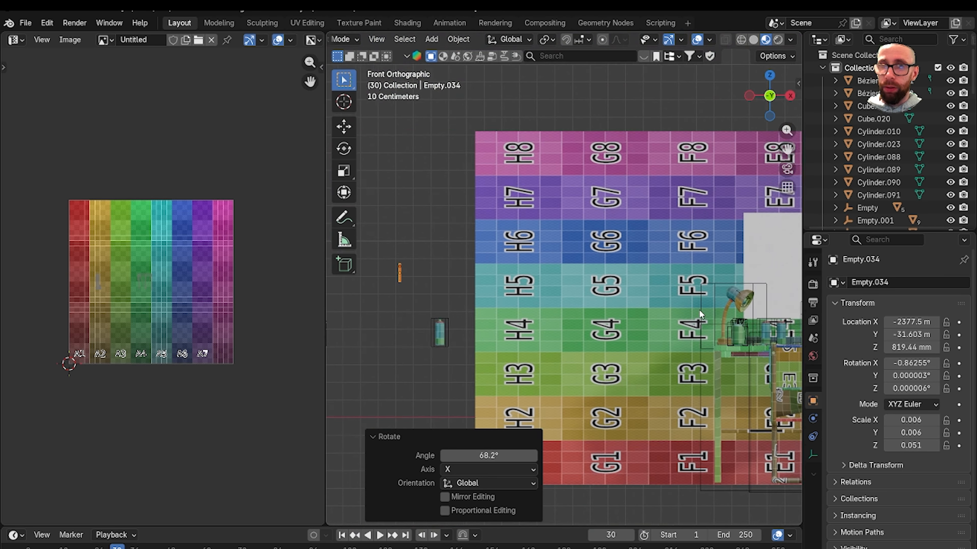
pyautogui.click(753, 39)
pyautogui.keyDown('shift'); pyautogui.moveTo(586, 262); pyautogui.dragTo(529, 262, button='middle'); pyautogui.keyUp('shift')
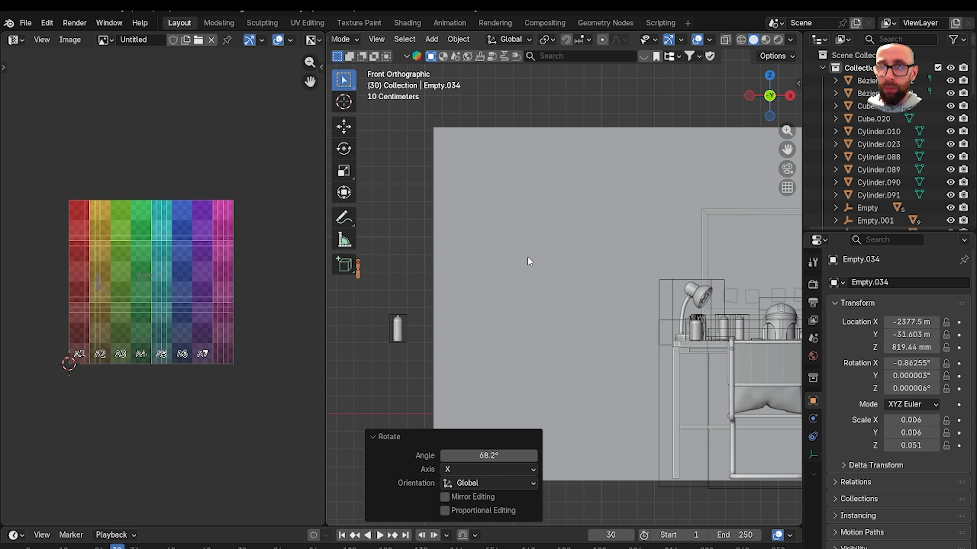
pyautogui.click(727, 359)
# Move the knife copy about -80 mm along X to the pen jar and scale it up by about 1.32
pyautogui.scroll(8, 610, 337)
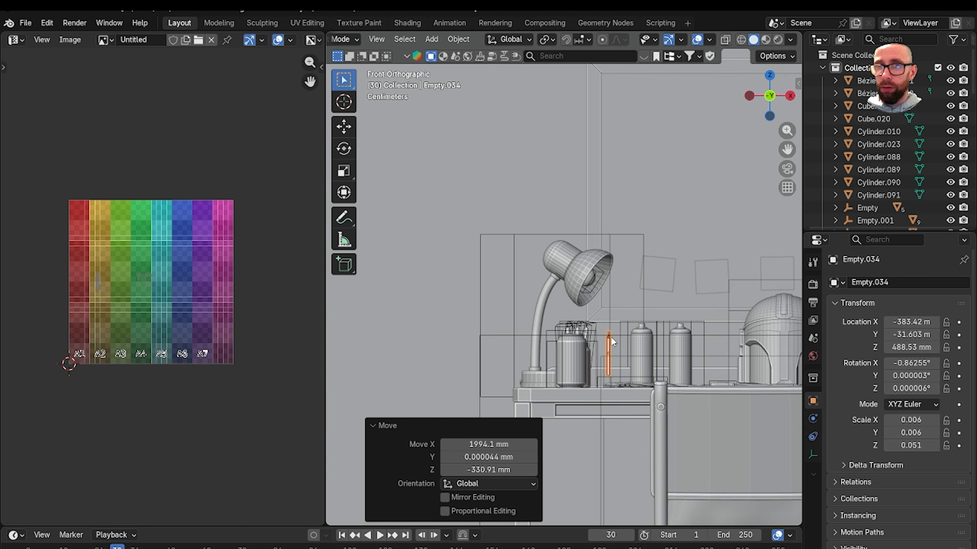
pyautogui.keyDown('shift'); pyautogui.moveTo(553, 227); pyautogui.dragTo(588, 244, button='middle'); pyautogui.keyUp('shift')
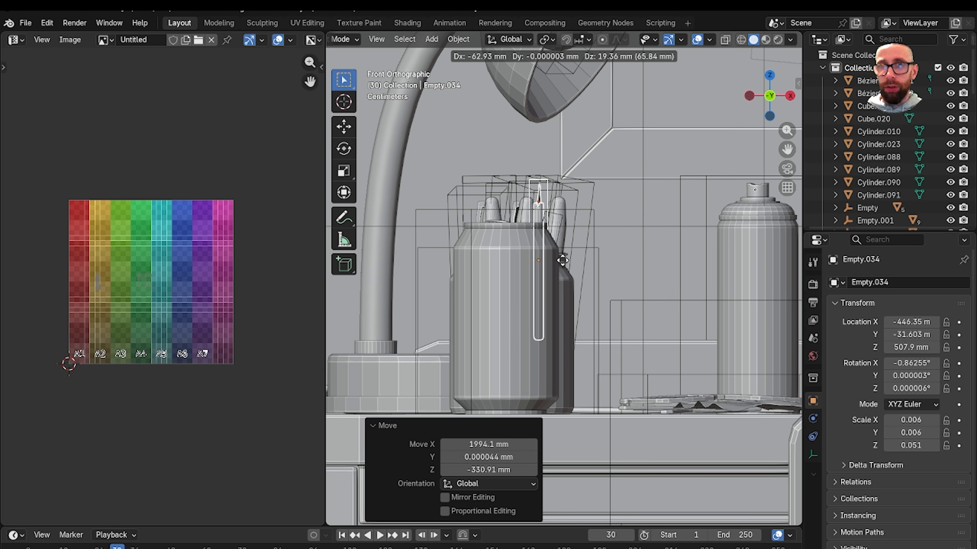
pyautogui.moveTo(539, 283)
pyautogui.mouseDown(button='middle')
pyautogui.moveTo(587, 303)
pyautogui.moveTo(499, 281)
pyautogui.moveTo(550, 273)
pyautogui.mouseUp(button='middle')
pyautogui.scroll(-5, 581, 306)
pyautogui.scroll(3, 499, 281)
pyautogui.press('s')
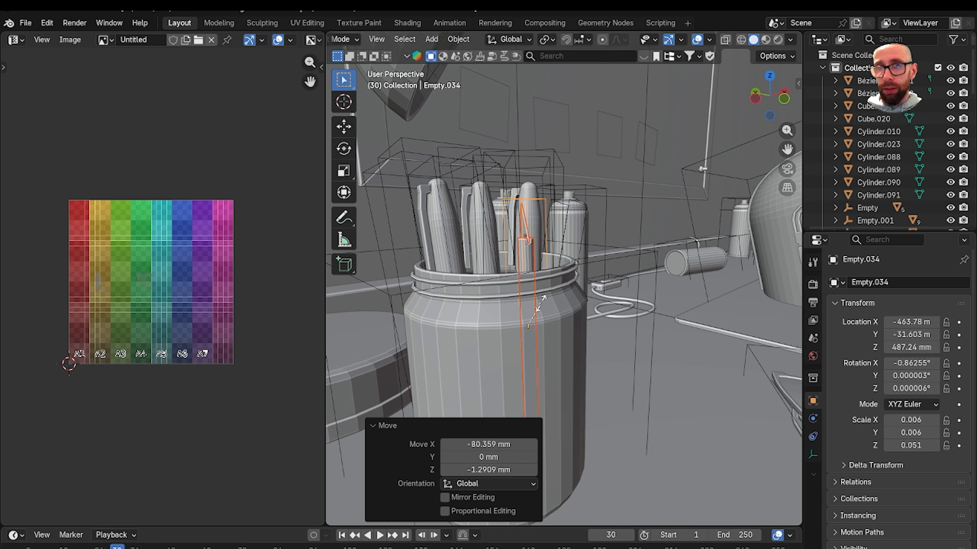
pyautogui.moveTo(561, 314); pyautogui.dragTo(518, 310, button='middle')
# In left view wireframe, seat the knife inside the jar by moving it about 4.4 mm in Y and -3.8 mm in Z
pyautogui.press('`')
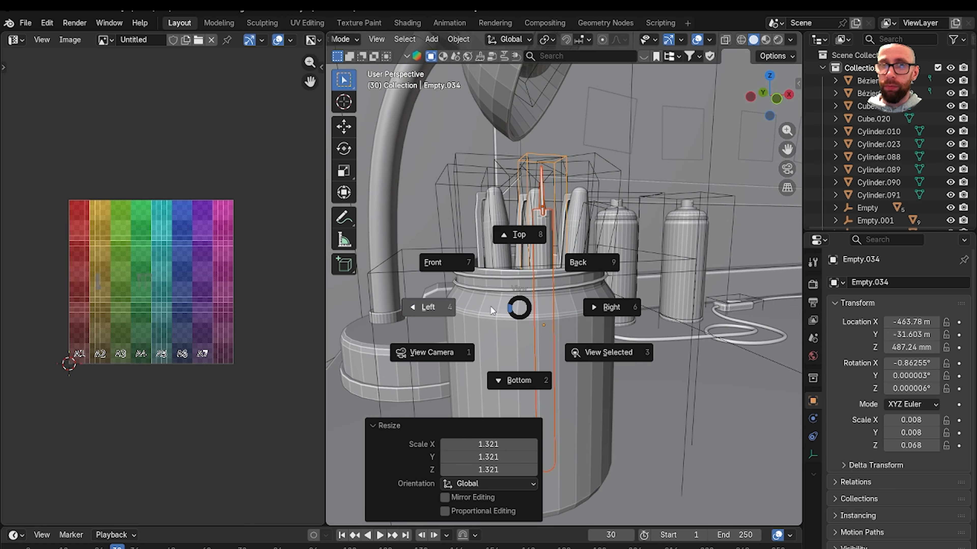
pyautogui.click(489, 306)
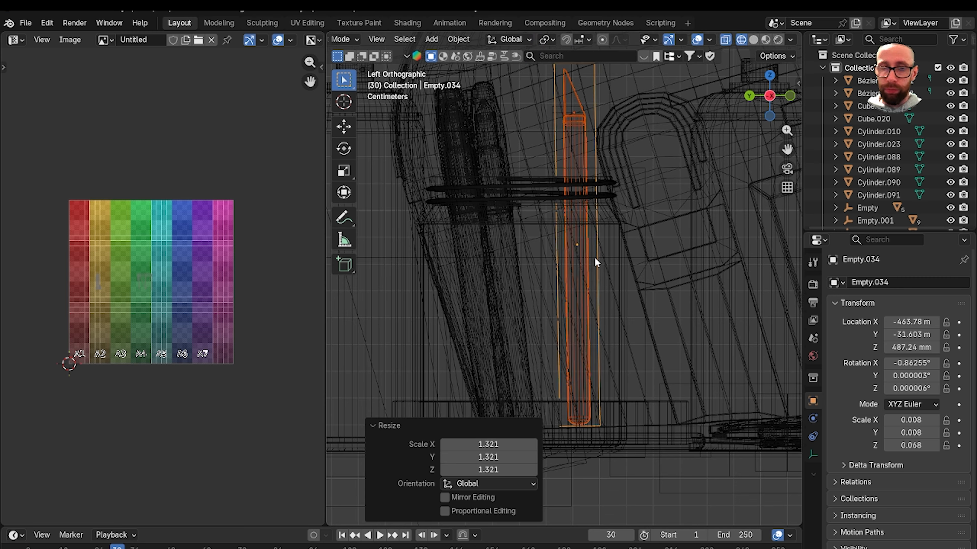
pyautogui.press('g')
pyautogui.moveTo(611, 258); pyautogui.dragTo(562, 284, button='middle')
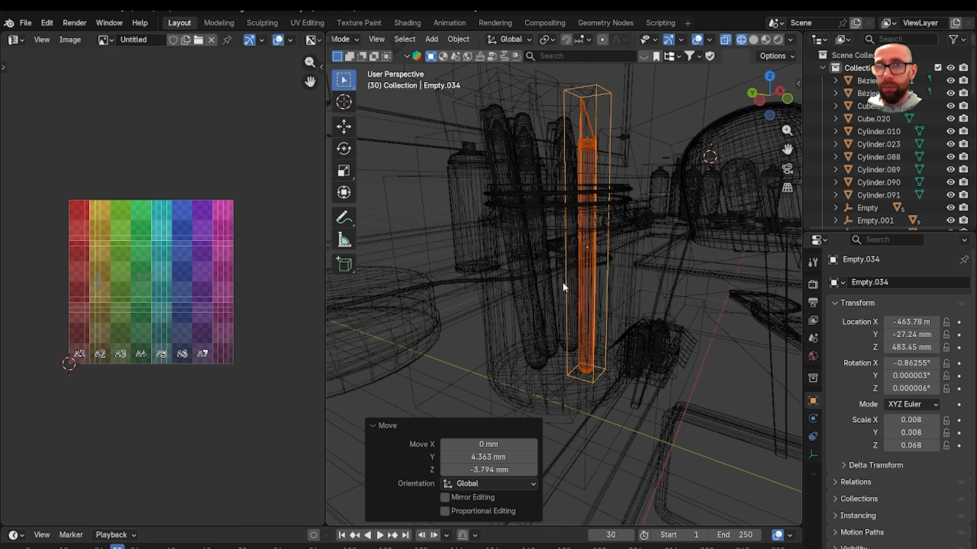
pyautogui.click(502, 250)
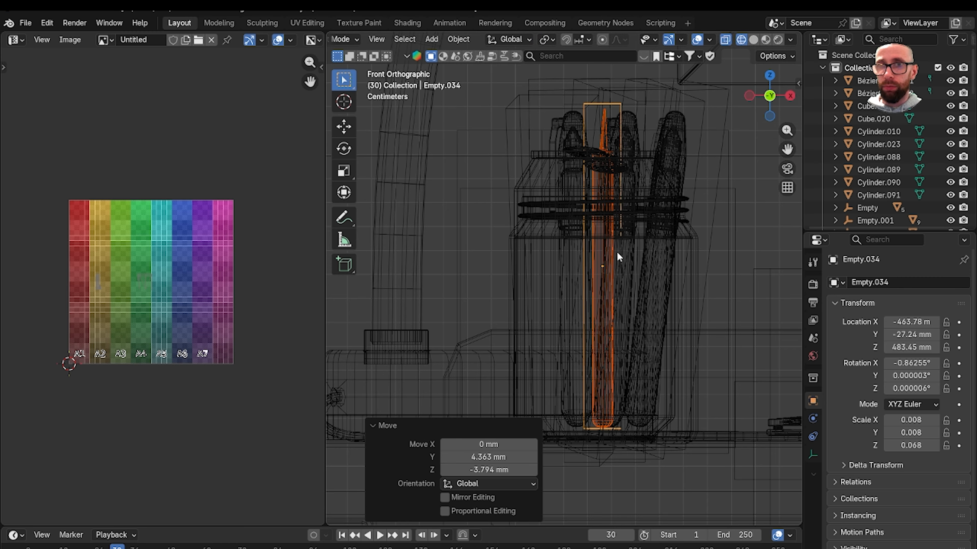
pyautogui.hotkey('shift', 'z')
# From the top view, rotate the knife about -39° and shift it about 5 mm along X inside the jar
pyautogui.moveTo(601, 265)
pyautogui.mouseDown(button='middle')
pyautogui.moveTo(599, 249)
pyautogui.moveTo(597, 291)
pyautogui.mouseUp(button='middle')
pyautogui.press('`')
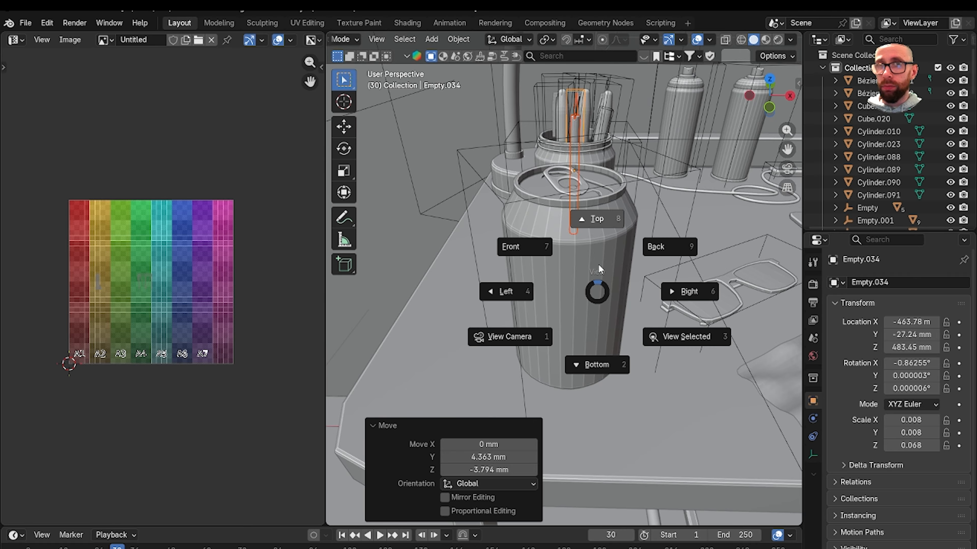
pyautogui.click(591, 189)
pyautogui.keyDown('shift'); pyautogui.moveTo(592, 189); pyautogui.dragTo(594, 294, button='middle'); pyautogui.keyUp('shift')
pyautogui.scroll(-5, 594, 294)
pyautogui.scroll(4, 590, 317)
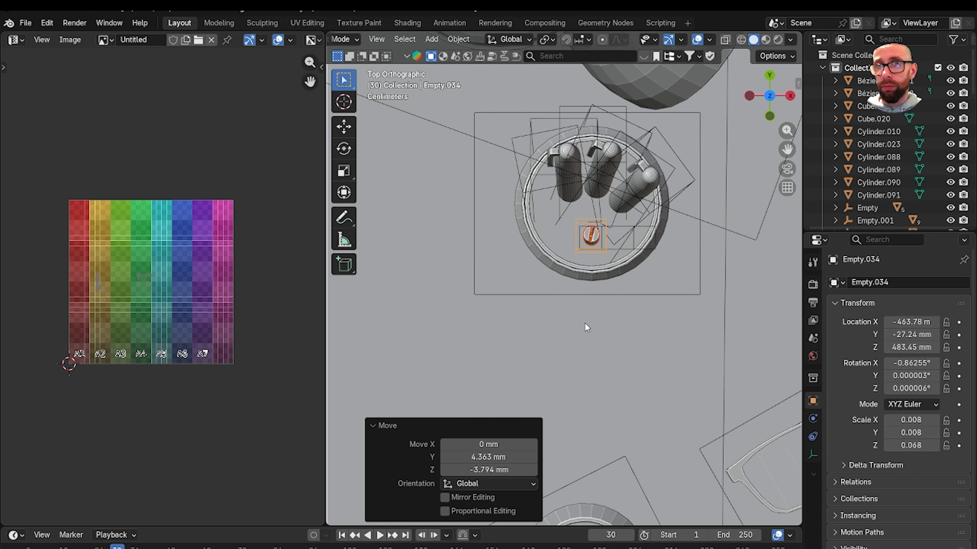
pyautogui.press('r')
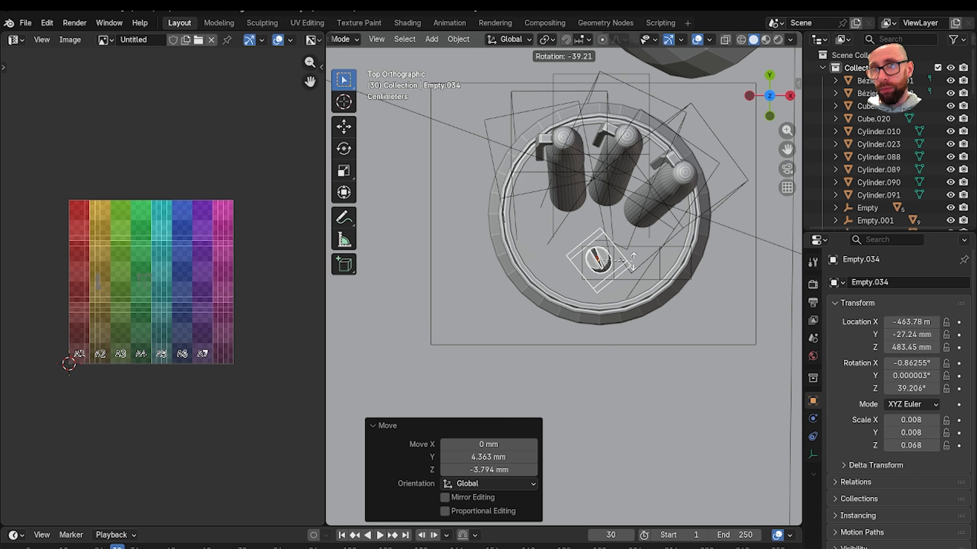
pyautogui.click(633, 261)
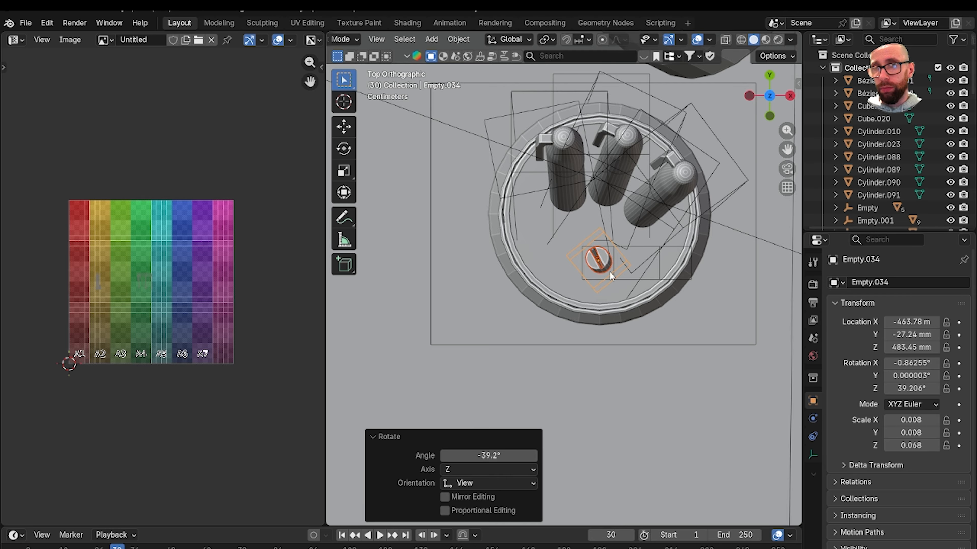
pyautogui.press('g')
pyautogui.click(636, 272)
# In left view, tilt the knife about 15° so it leans away from the pens
pyautogui.press('`')
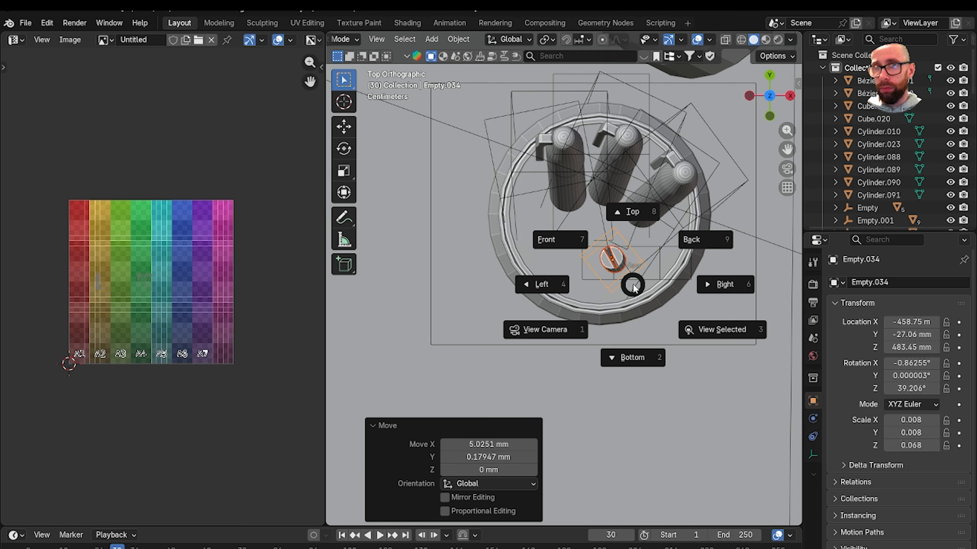
pyautogui.click(665, 287)
pyautogui.press('`')
pyautogui.click(534, 253)
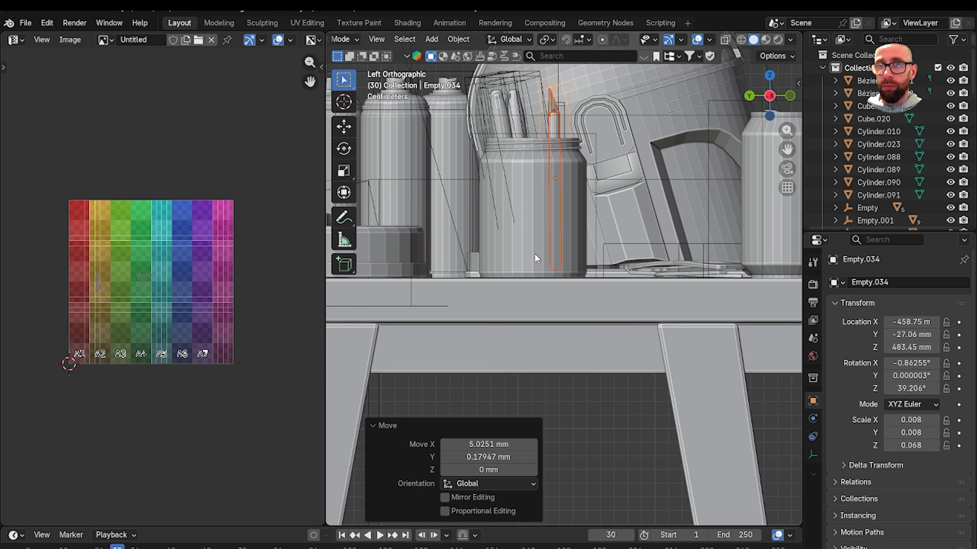
pyautogui.scroll(3, 545, 245)
pyautogui.hotkey('shift', 'z')
pyautogui.keyDown('shift'); pyautogui.moveTo(560, 154); pyautogui.dragTo(576, 269, button='middle'); pyautogui.keyUp('shift')
pyautogui.press('r')
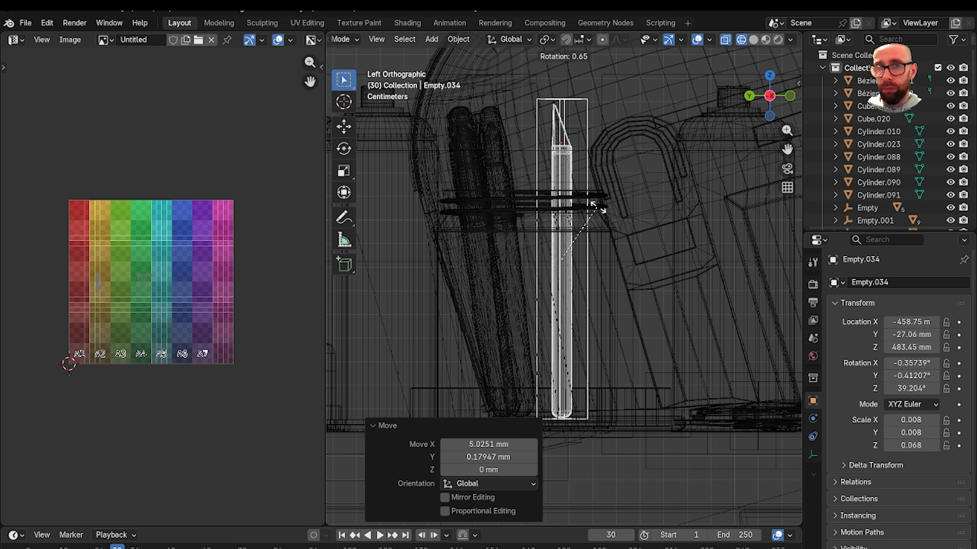
pyautogui.click(604, 217)
# Lean the knife a further 6.8° around the global X axis, toward the jar's rim
pyautogui.moveTo(604, 217)
pyautogui.mouseDown(button='middle')
pyautogui.moveTo(626, 250)
pyautogui.moveTo(599, 307)
pyautogui.moveTo(612, 287)
pyautogui.mouseUp(button='middle')
pyautogui.hotkey('shift', 'z')
pyautogui.scroll(4, 598, 307)
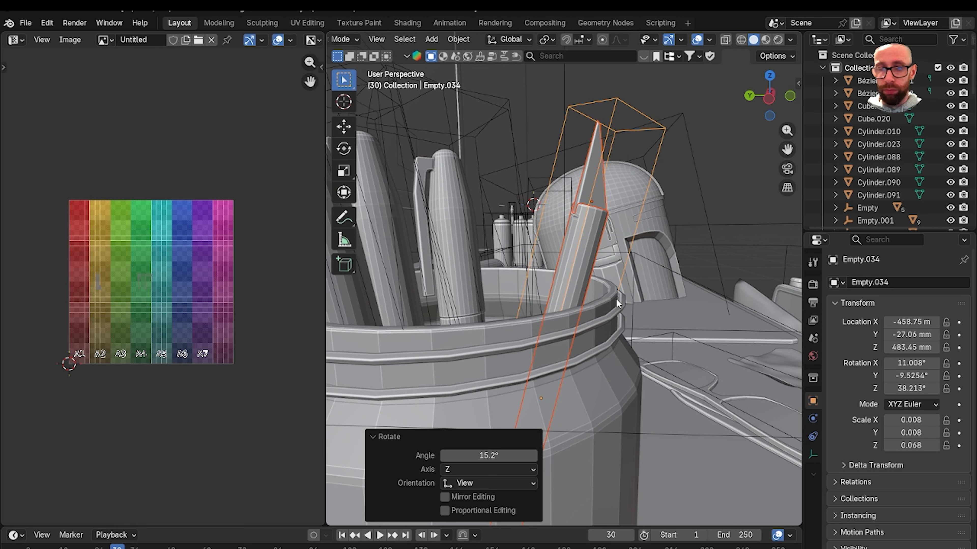
pyautogui.press('r')
pyautogui.press('x')
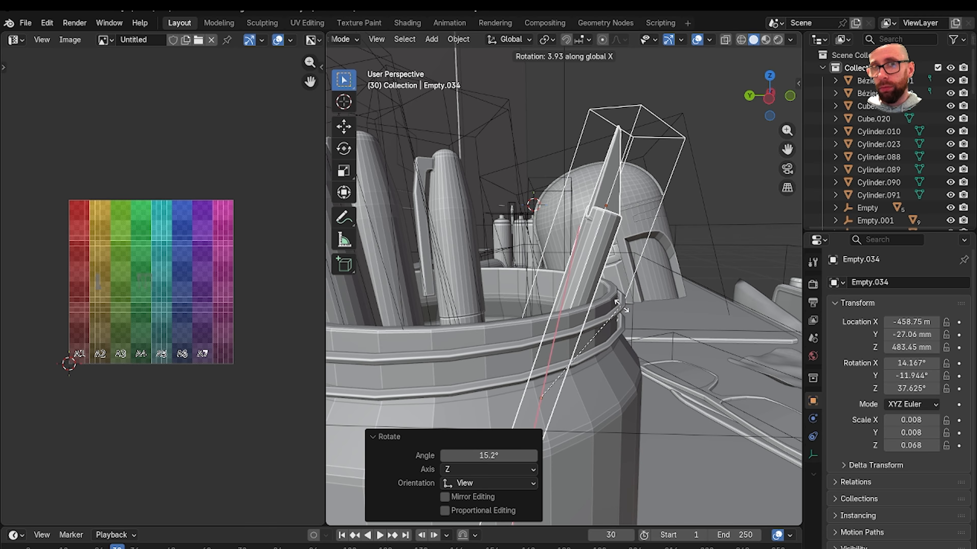
pyautogui.click(624, 309)
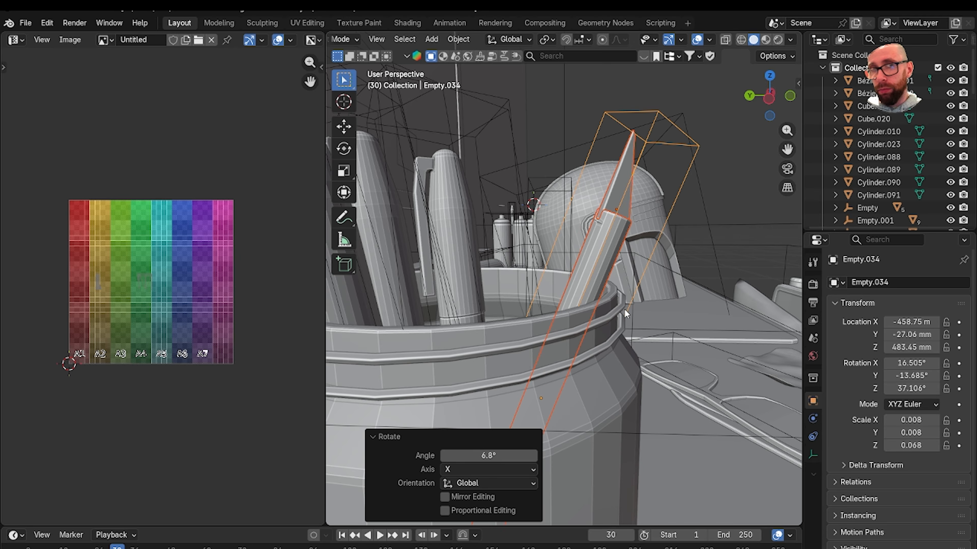
# Delete the stray ring left near the spare pen away from the desk
pyautogui.scroll(-8, 562, 316)
pyautogui.moveTo(514, 308); pyautogui.dragTo(442, 284, button='middle')
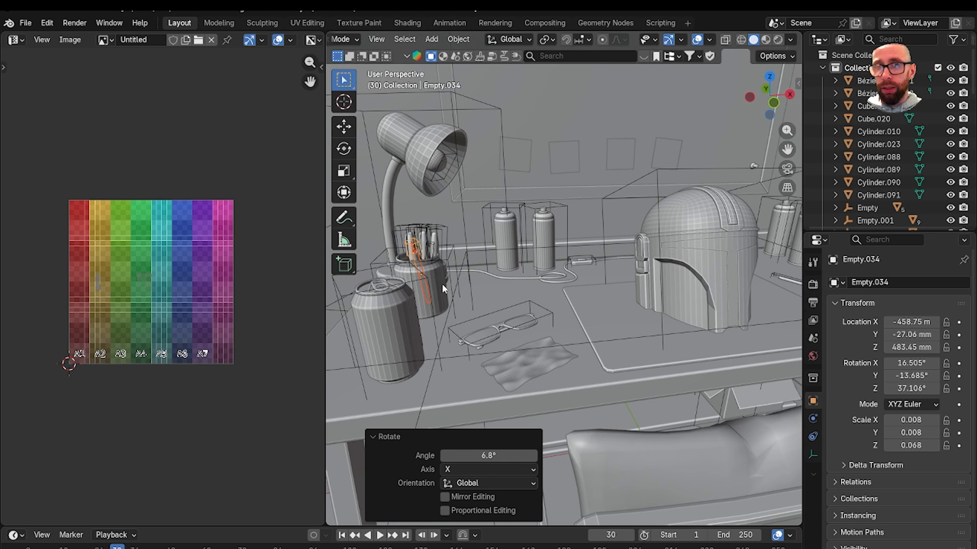
pyautogui.scroll(3, 439, 285)
pyautogui.scroll(-5, 505, 285)
pyautogui.scroll(3, 504, 284)
pyautogui.scroll(-5, 598, 268)
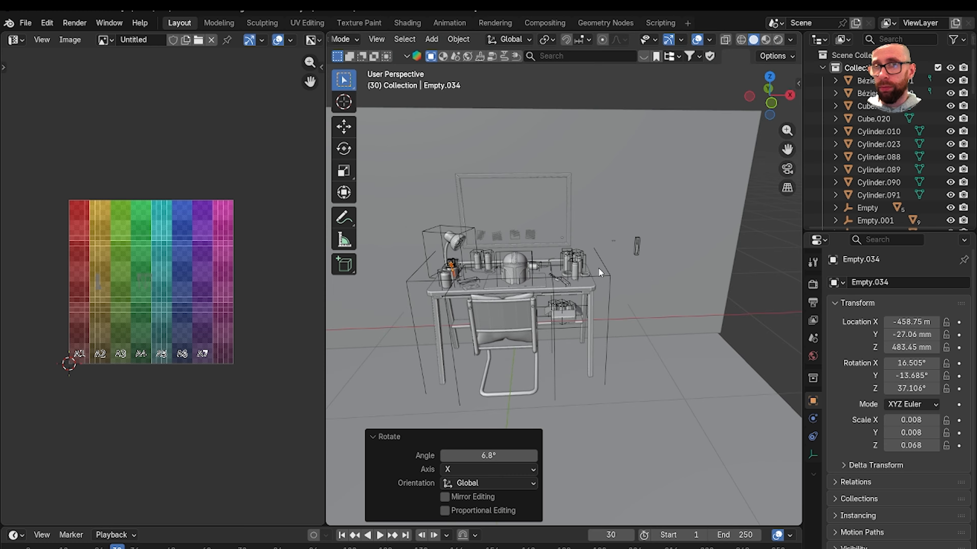
pyautogui.scroll(8, 564, 300)
pyautogui.moveTo(565, 302); pyautogui.dragTo(594, 324, button='middle')
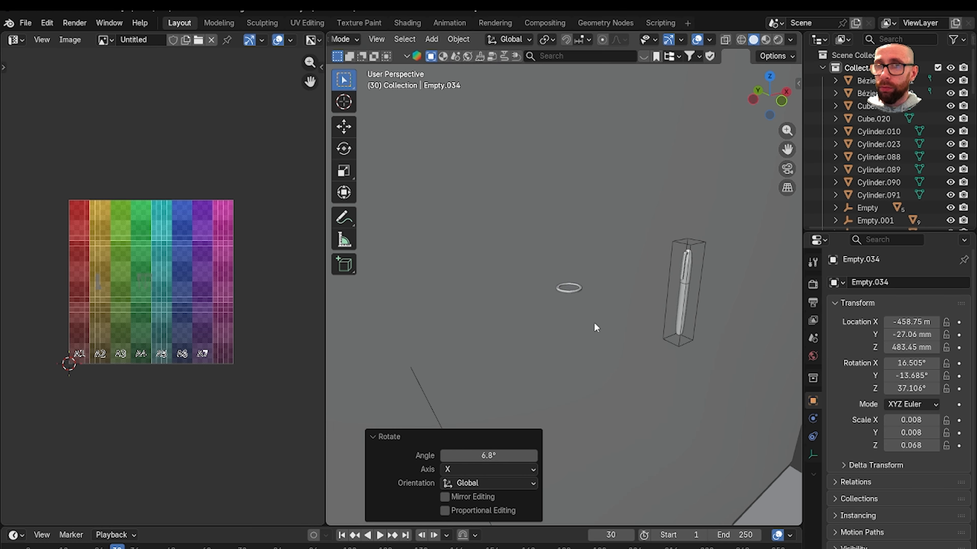
pyautogui.click(586, 304)
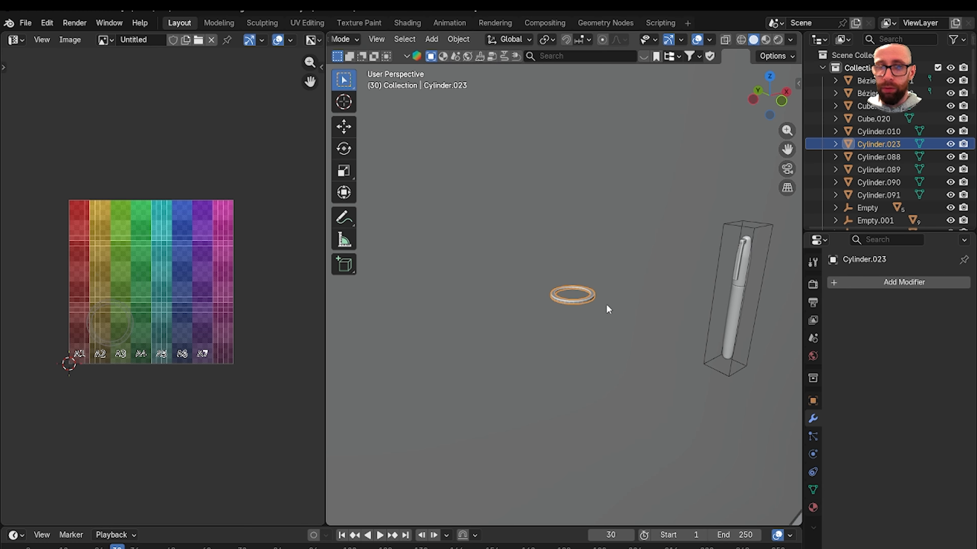
pyautogui.press('Delete')
pyautogui.moveTo(625, 305); pyautogui.dragTo(679, 296, button='middle')
pyautogui.scroll(-4, 692, 319)
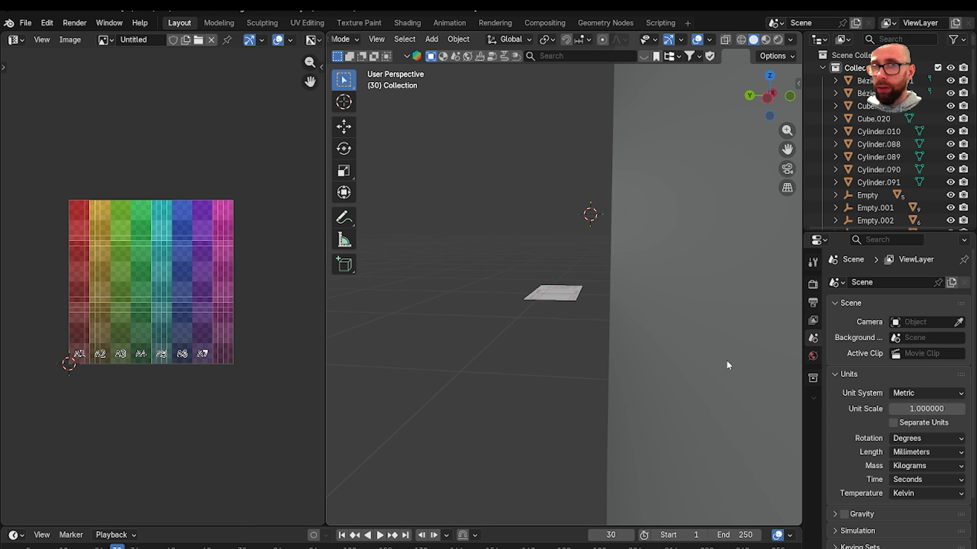
# Delete the spare pen and its box-shaped empty standing away from the desk, beyond the wall
pyautogui.moveTo(706, 346); pyautogui.dragTo(681, 334, button='middle')
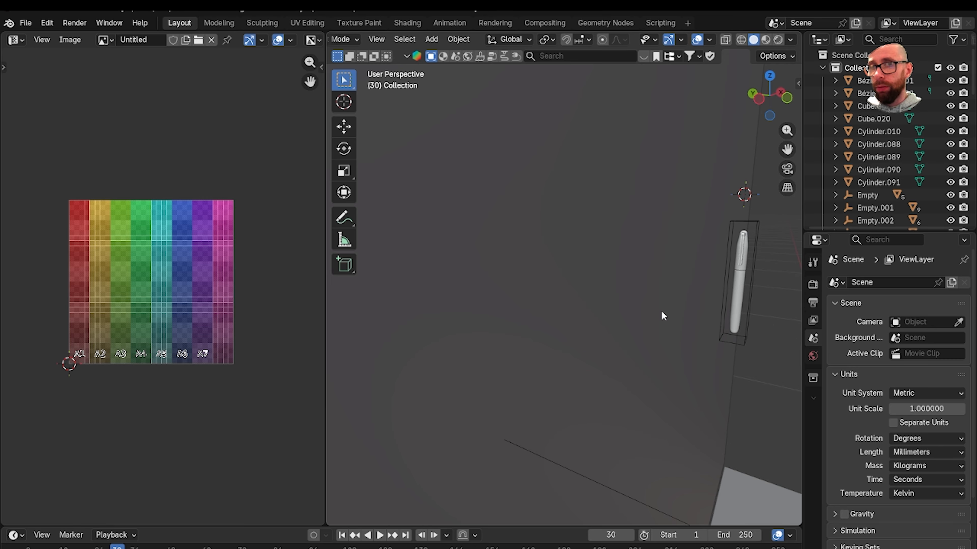
pyautogui.click(737, 277)
pyautogui.press('Delete')
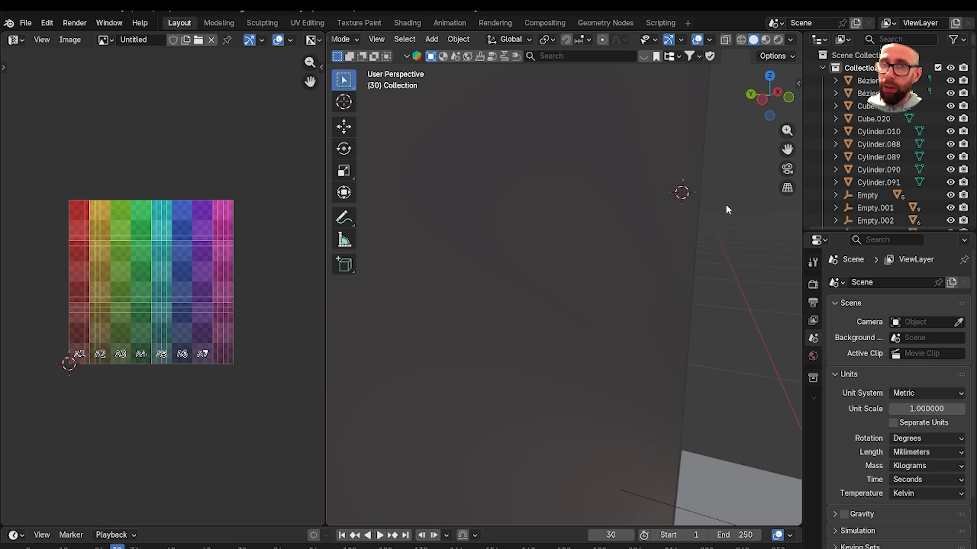
pyautogui.scroll(-4, 725, 205)
pyautogui.scroll(-2, 725, 215)
pyautogui.scroll(8, 744, 285)
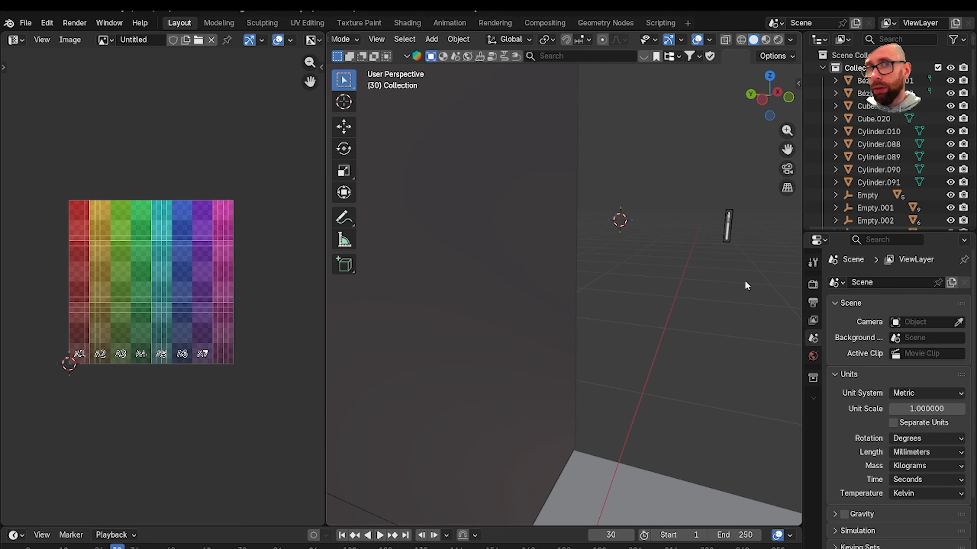
pyautogui.press('Delete')
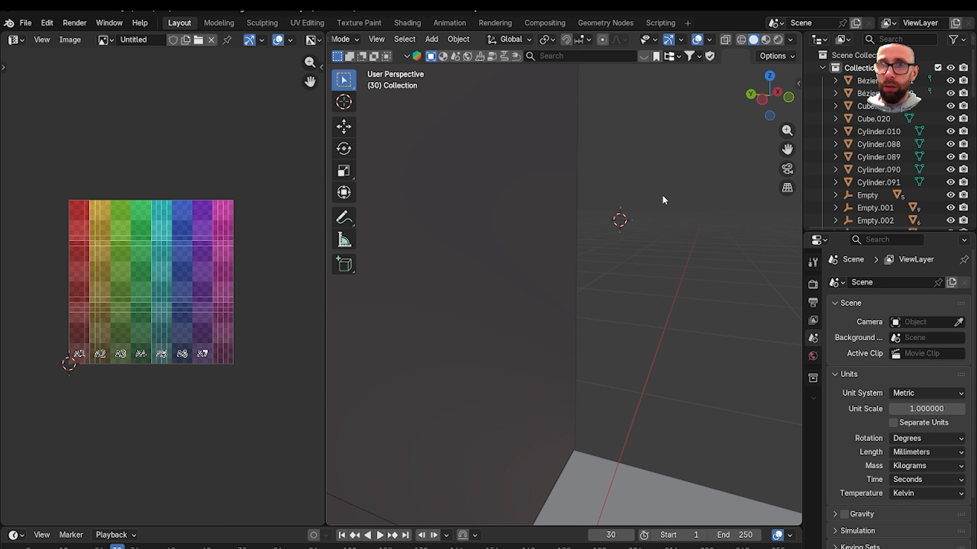
# Examine the pen jar, the desk and the area beyond the walls for leftover objects, selecting a pen's box-shaped empty in the jar
pyautogui.scroll(-8, 487, 299)
pyautogui.scroll(6, 485, 299)
pyautogui.scroll(2, 524, 278)
pyautogui.moveTo(524, 278)
pyautogui.mouseDown(button='middle')
pyautogui.moveTo(470, 312)
pyautogui.moveTo(627, 241)
pyautogui.moveTo(557, 278)
pyautogui.moveTo(655, 281)
pyautogui.moveTo(562, 266)
pyautogui.mouseUp(button='middle')
pyautogui.scroll(6, 609, 275)
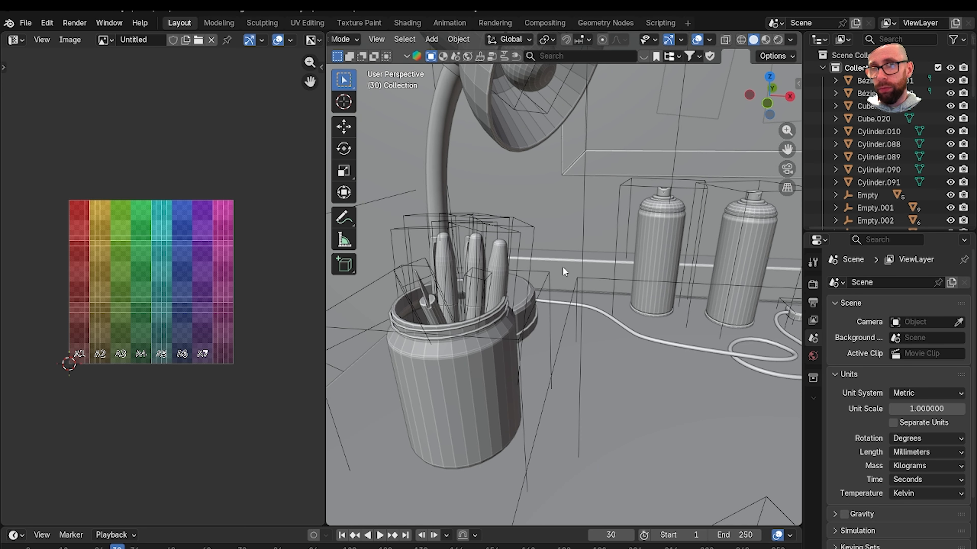
pyautogui.click(531, 235)
pyautogui.scroll(-8, 519, 251)
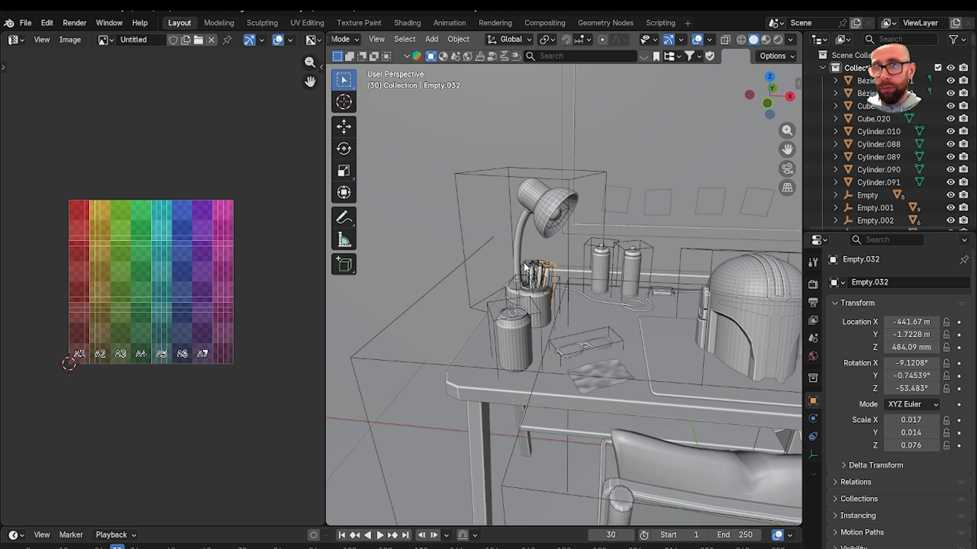
pyautogui.scroll(8, 595, 278)
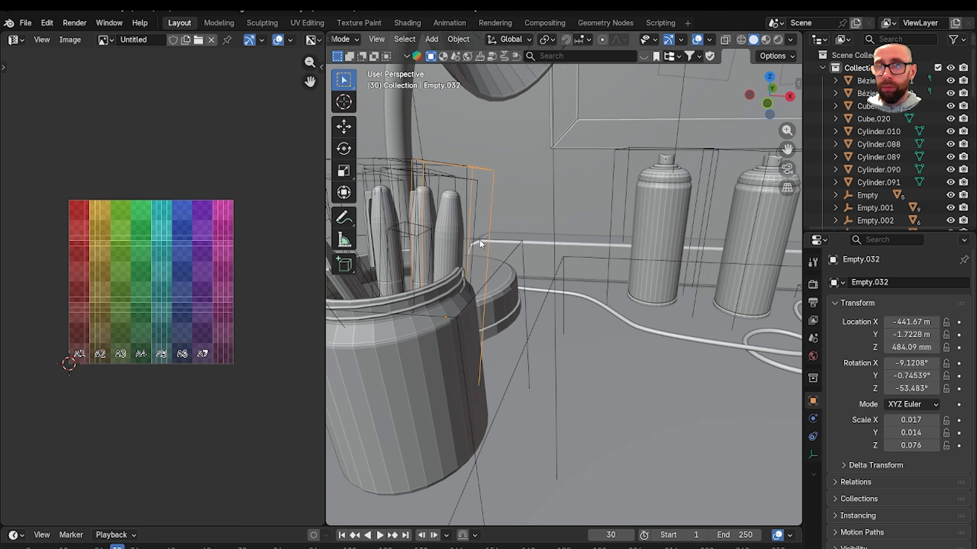
pyautogui.scroll(-8, 602, 258)
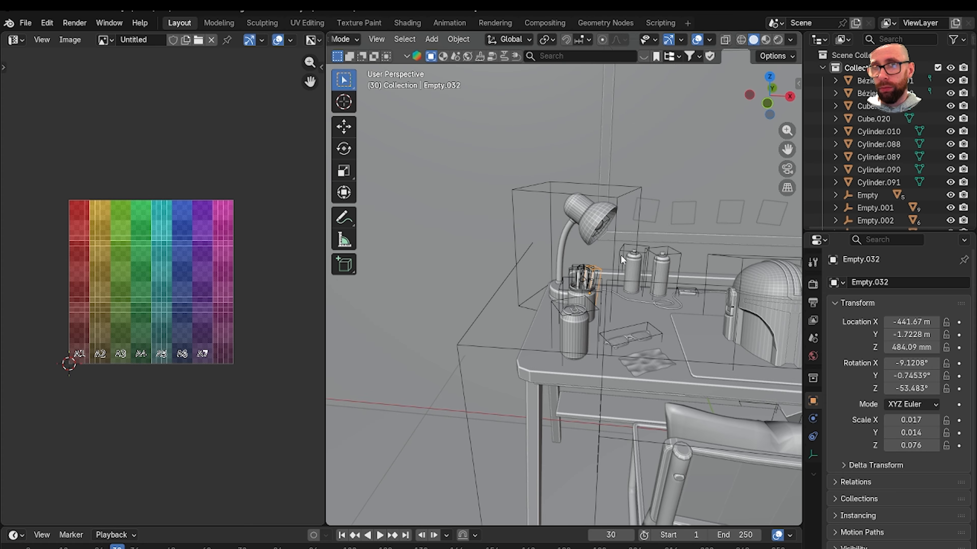
pyautogui.scroll(-4, 618, 258)
pyautogui.scroll(8, 581, 261)
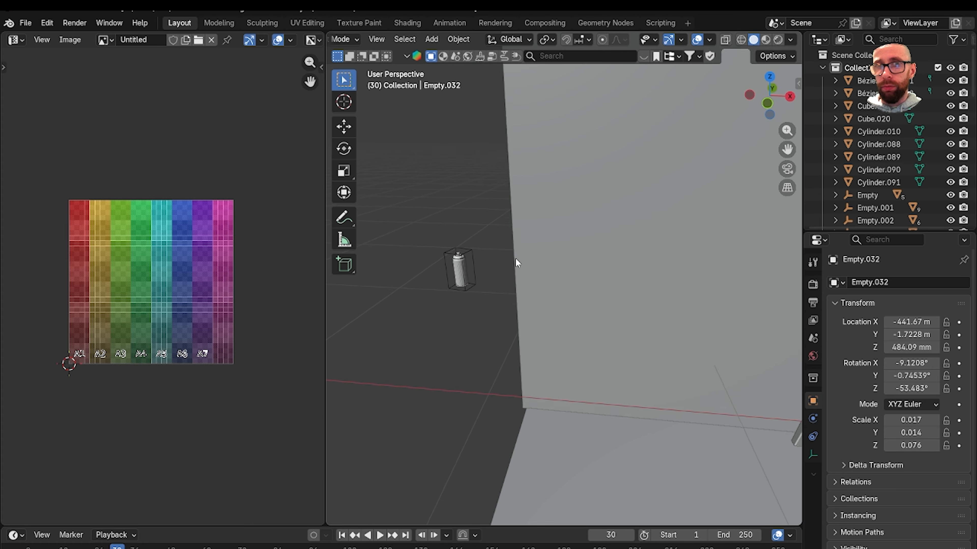
pyautogui.scroll(-10, 515, 258)
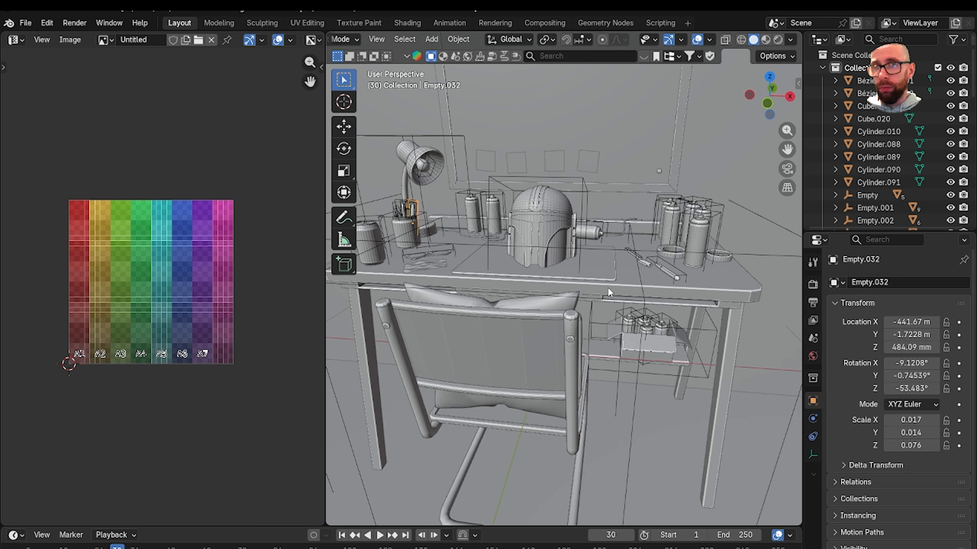
# Show the scene in Material Preview shading and check the checker texture on the desk objects around the helmet
pyautogui.click(765, 39)
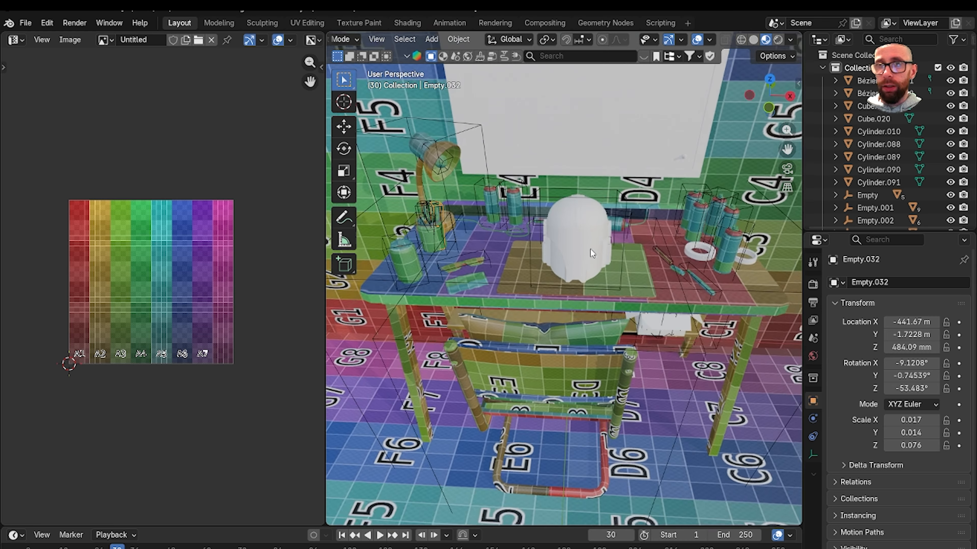
pyautogui.scroll(8, 590, 249)
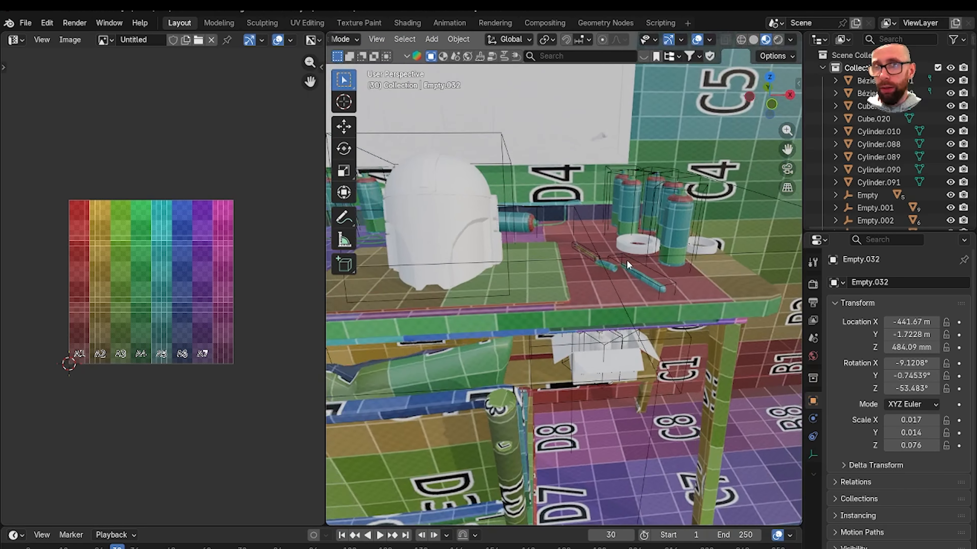
# Save the scene file
pyautogui.moveTo(627, 260)
pyautogui.mouseDown(button='middle')
pyautogui.moveTo(614, 251)
pyautogui.moveTo(605, 282)
pyautogui.moveTo(618, 271)
pyautogui.moveTo(454, 279)
pyautogui.moveTo(496, 285)
pyautogui.moveTo(534, 265)
pyautogui.moveTo(442, 231)
pyautogui.mouseUp(button='middle')
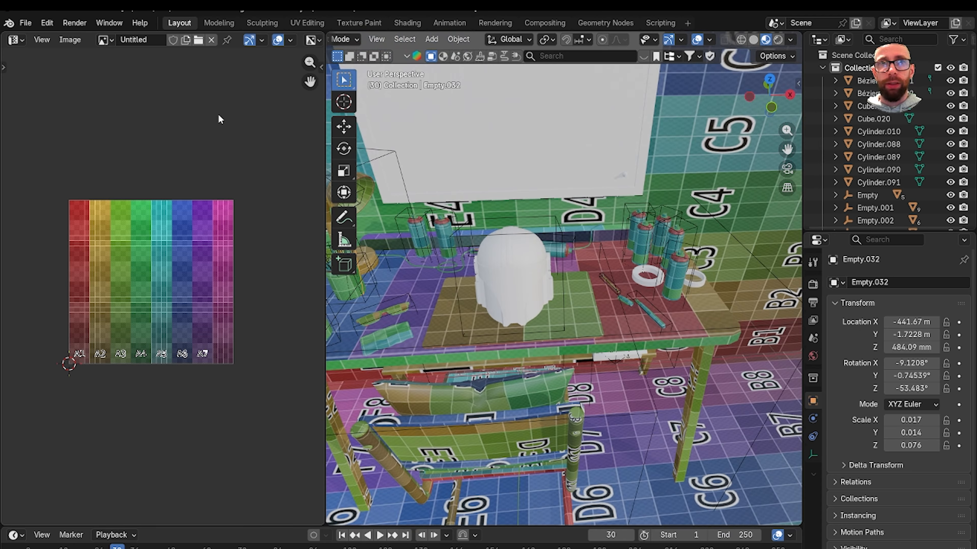
pyautogui.click(34, 22)
pyautogui.click(71, 105)
pyautogui.scroll(4, 638, 277)
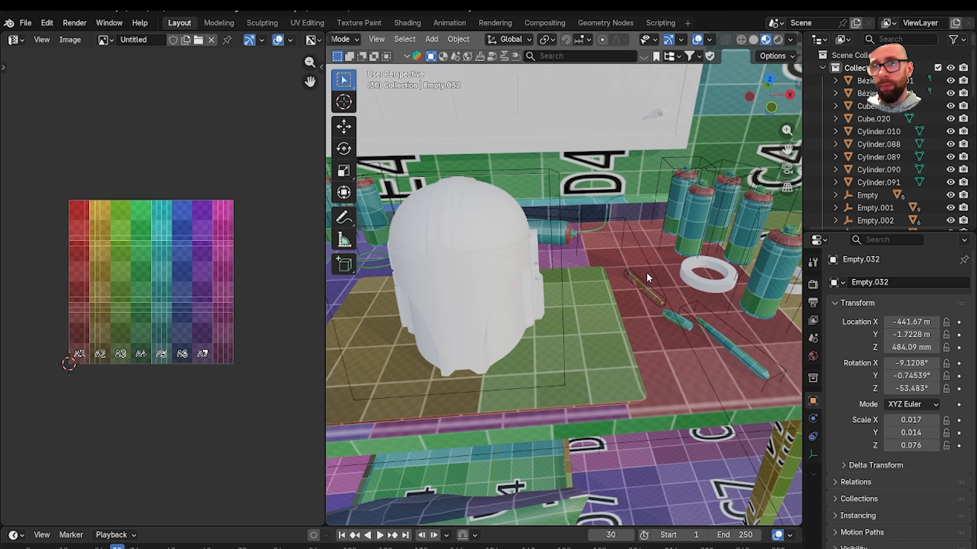
# Isolate the outer ring Cylinder.089 beside the spray cans in local view, with solid shading, and enter Edit Mode
pyautogui.scroll(2, 479, 280)
pyautogui.moveTo(647, 272)
pyautogui.keyDown('shift'); pyautogui.mouseDown(button='middle')
pyautogui.moveTo(479, 280)
pyautogui.moveTo(586, 277)
pyautogui.mouseUp(button='middle'); pyautogui.keyUp('shift')
pyautogui.scroll(2, 479, 280)
pyautogui.scroll(2, 600, 296)
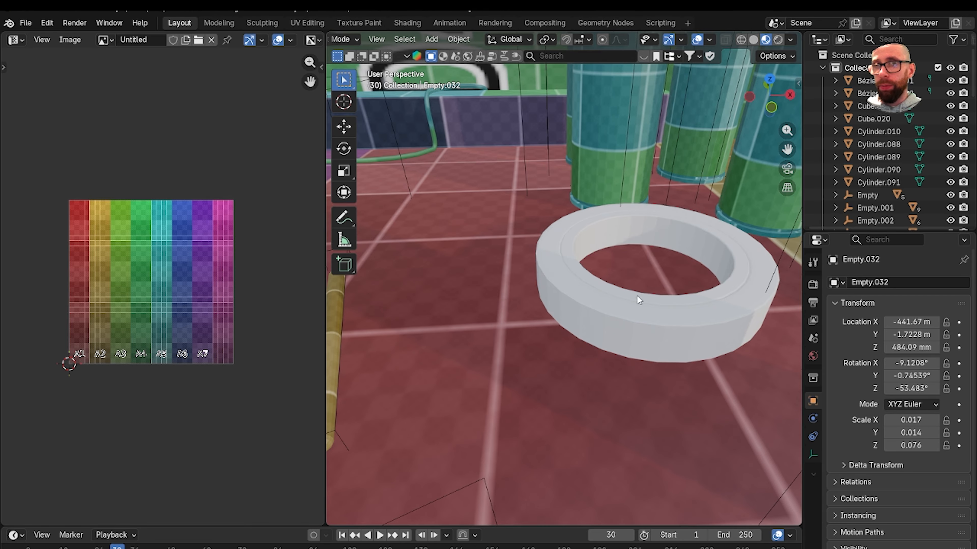
pyautogui.click(654, 331)
pyautogui.press('KP_Divide')
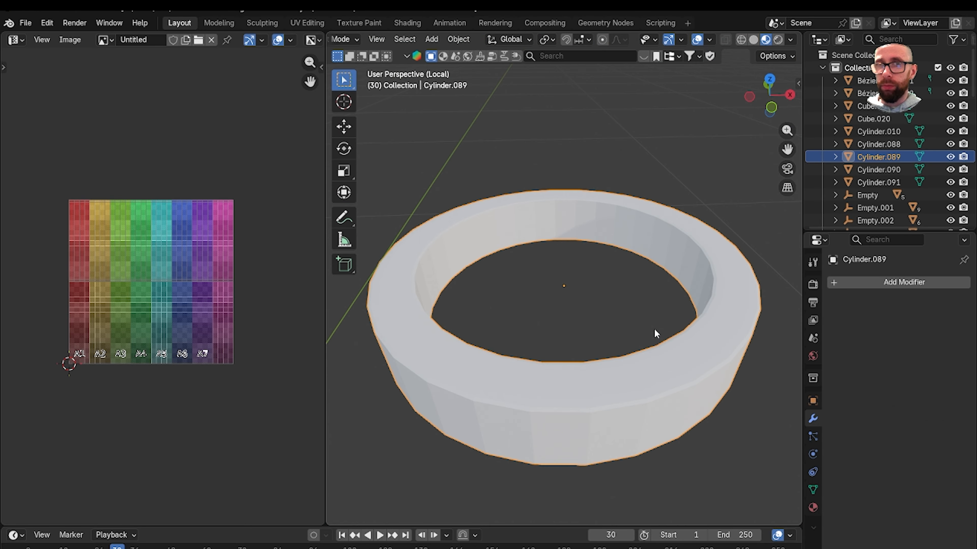
pyautogui.click(754, 39)
pyautogui.keyDown('shift'); pyautogui.moveTo(594, 327); pyautogui.dragTo(643, 287, button='middle'); pyautogui.keyUp('shift')
pyautogui.press('Tab')
# Mark seams along the ring's border edge loops and on one connecting edge across its sides
pyautogui.moveTo(612, 352); pyautogui.dragTo(631, 333, button='middle')
pyautogui.press('2')
pyautogui.keyDown('alt'); pyautogui.click(530, 322); pyautogui.keyUp('alt')
pyautogui.moveTo(538, 315); pyautogui.dragTo(570, 189, button='middle')
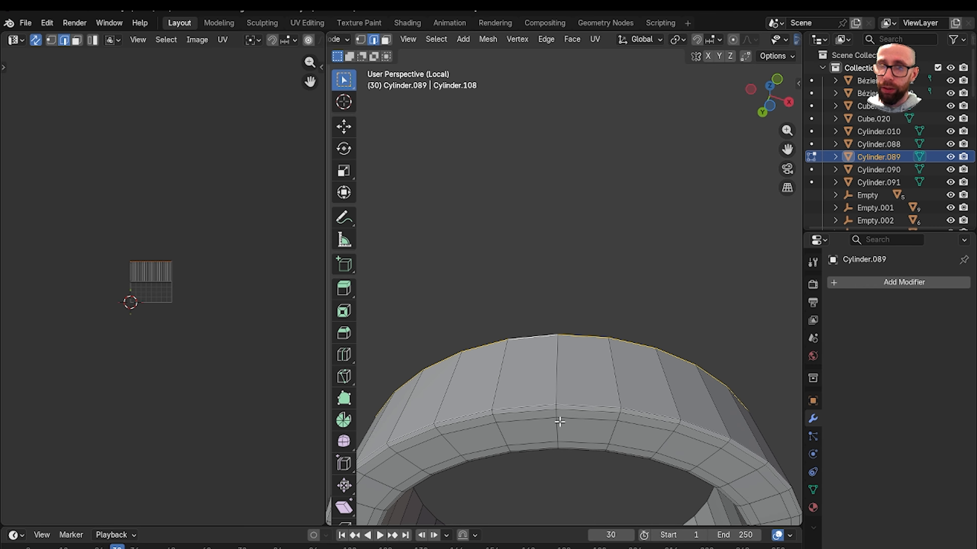
pyautogui.moveTo(543, 229); pyautogui.dragTo(551, 372, button='middle')
pyautogui.keyDown('shift'); pyautogui.moveTo(578, 143); pyautogui.dragTo(591, 221, button='middle'); pyautogui.keyUp('shift')
pyautogui.scroll(3, 586, 322)
pyautogui.keyDown('alt'); pyautogui.keyDown('shift'); pyautogui.click(576, 266); pyautogui.keyUp('shift'); pyautogui.keyUp('alt')
pyautogui.moveTo(595, 323); pyautogui.dragTo(584, 214, button='middle')
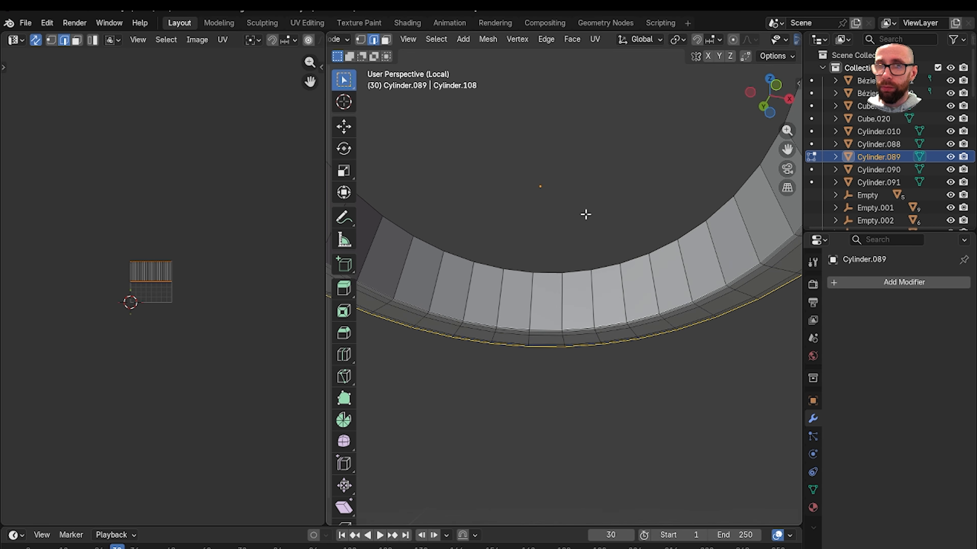
pyautogui.rightClick(573, 239)
pyautogui.click(565, 413)
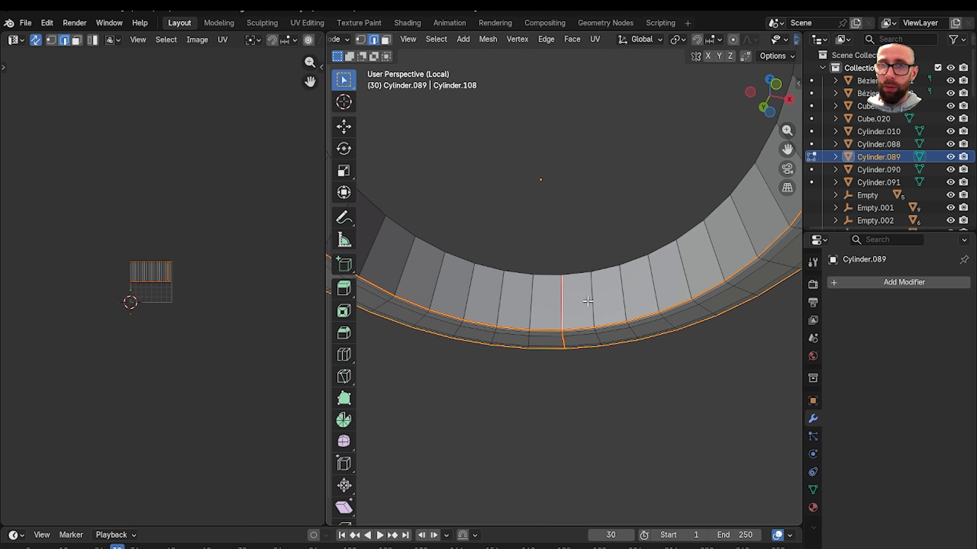
# Unwrap all faces of the outer ring with the Conformal method and return to the full scene in Object Mode
pyautogui.press('3')
pyautogui.press('a')
pyautogui.press('u')
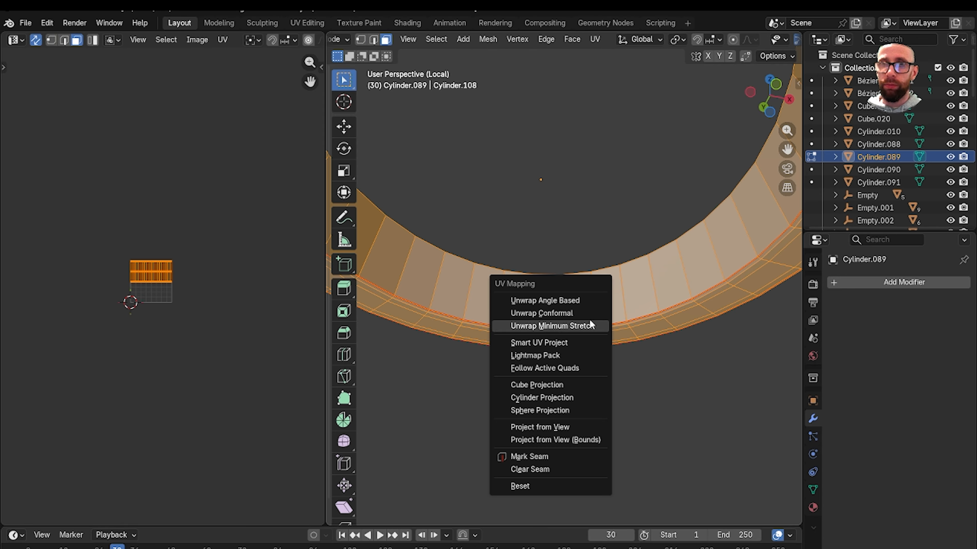
pyautogui.click(586, 312)
pyautogui.scroll(8, 223, 300)
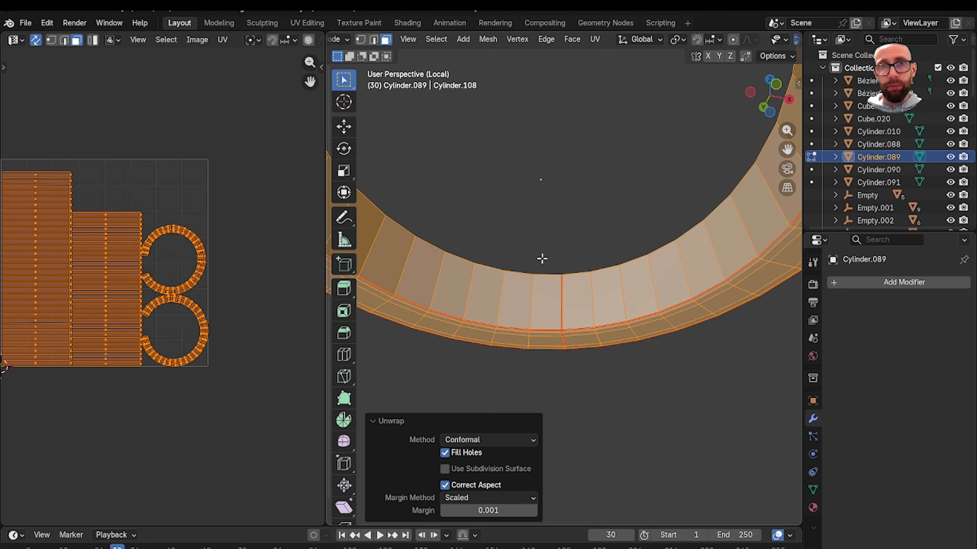
pyautogui.press('Tab')
pyautogui.press('/')
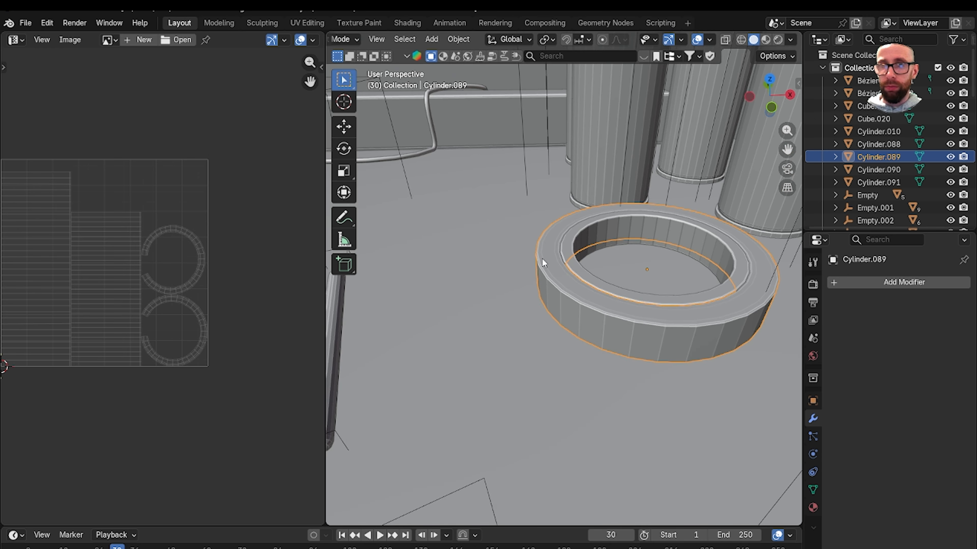
# Isolate the inner ring Cylinder.088 and mark seams on its border edge loops and one line of cross edges
pyautogui.click(635, 296)
pyautogui.press('/')
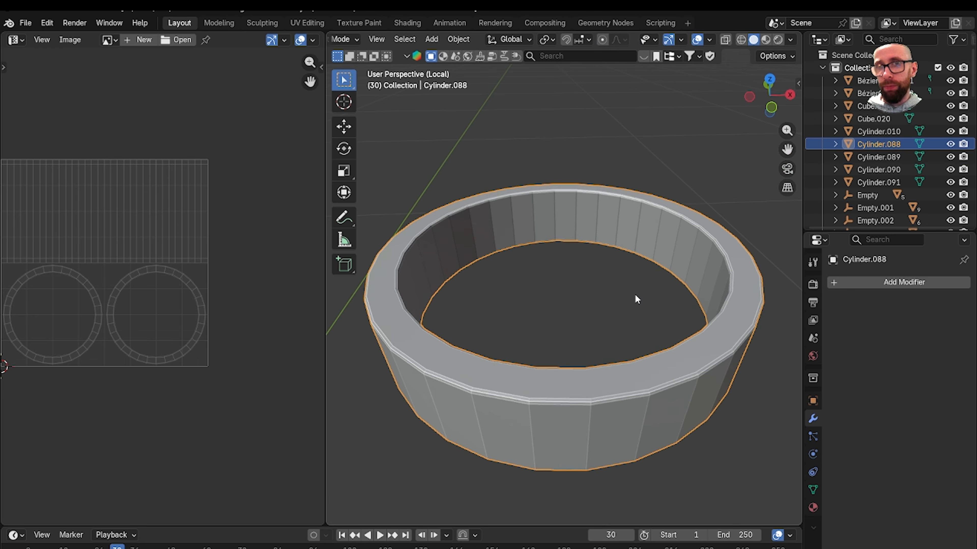
pyautogui.press('Tab')
pyautogui.keyDown('alt'); pyautogui.click(506, 399); pyautogui.keyUp('alt')
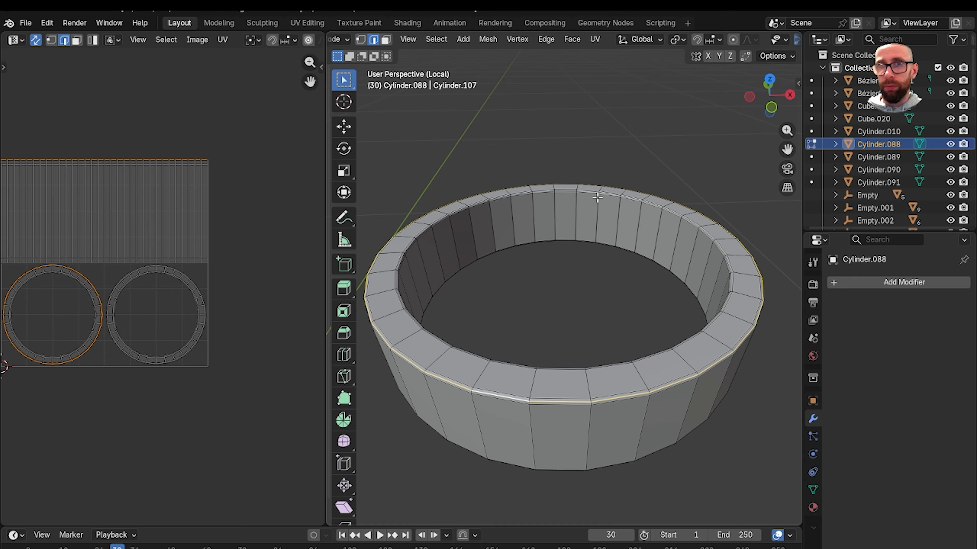
pyautogui.moveTo(587, 362); pyautogui.dragTo(574, 266, button='middle')
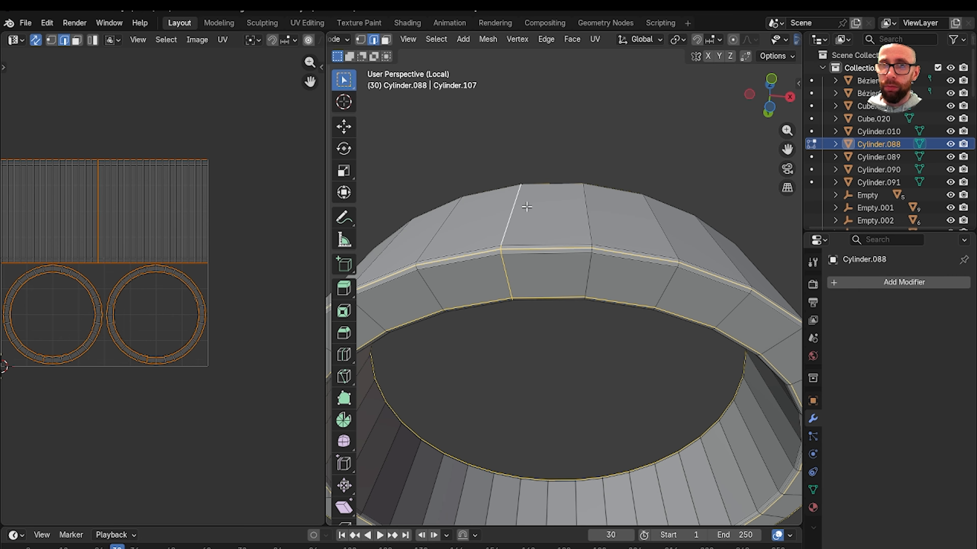
pyautogui.rightClick(561, 160)
pyautogui.click(538, 277)
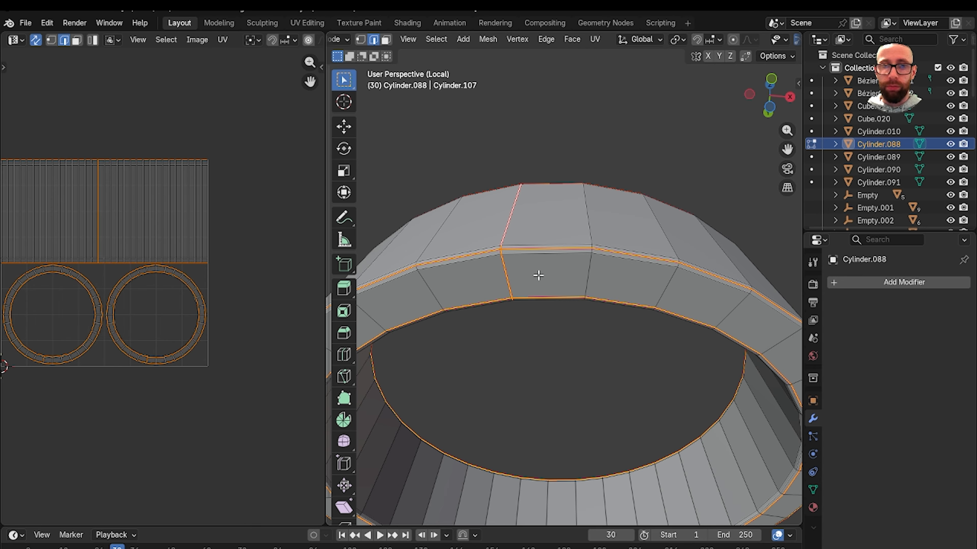
# Unwrap all faces of the inner ring with the Conformal method and leave local view in Object Mode
pyautogui.press('3')
pyautogui.press('a')
pyautogui.press('u')
pyautogui.click(540, 277)
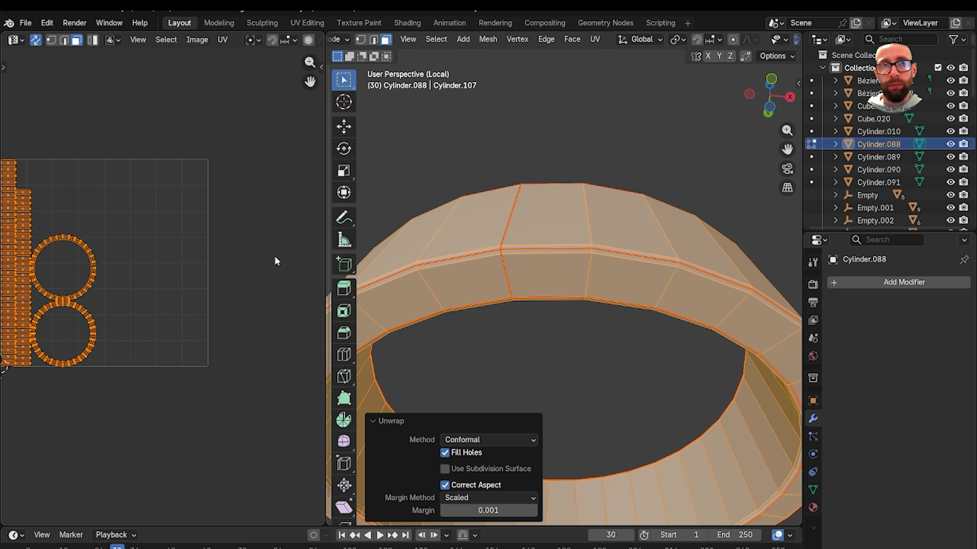
pyautogui.press('Tab')
pyautogui.moveTo(546, 225); pyautogui.dragTo(512, 264, button='middle')
pyautogui.press('/')
# Isolate the separate thin ring Cylinder.090 near the desk edge in local view and open its mesh for editing
pyautogui.scroll(-8, 577, 283)
pyautogui.scroll(4, 596, 276)
pyautogui.keyDown('shift'); pyautogui.moveTo(603, 277); pyautogui.dragTo(538, 280, button='middle'); pyautogui.keyUp('shift')
pyautogui.scroll(2, 538, 279)
pyautogui.click(537, 278)
pyautogui.press('Tab')
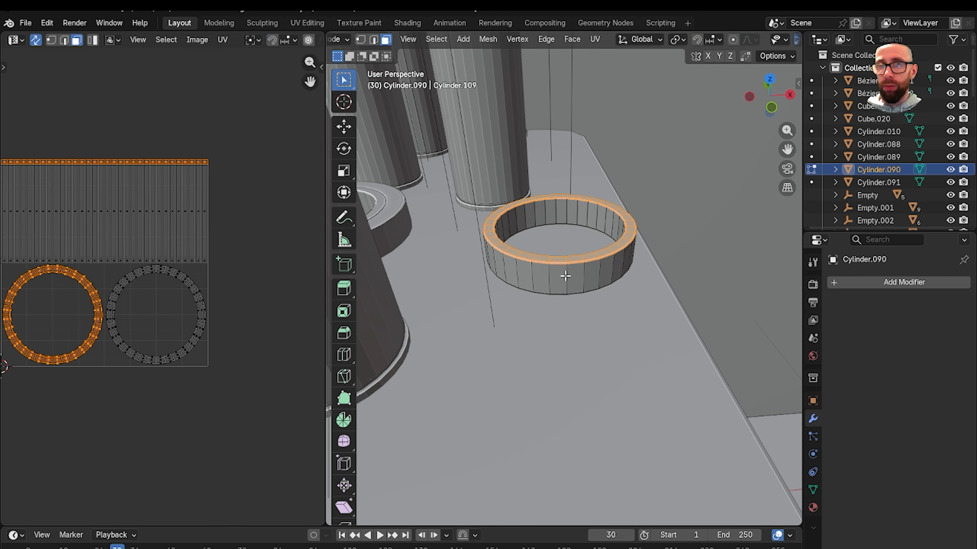
pyautogui.scroll(2, 563, 276)
pyautogui.scroll(2, 558, 262)
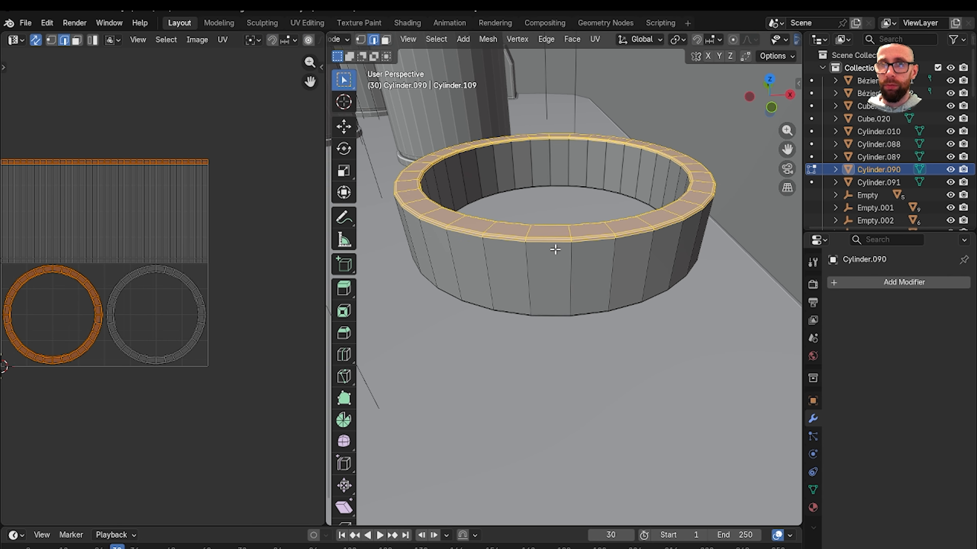
pyautogui.press('Tab')
pyautogui.press('/')
pyautogui.press('Tab')
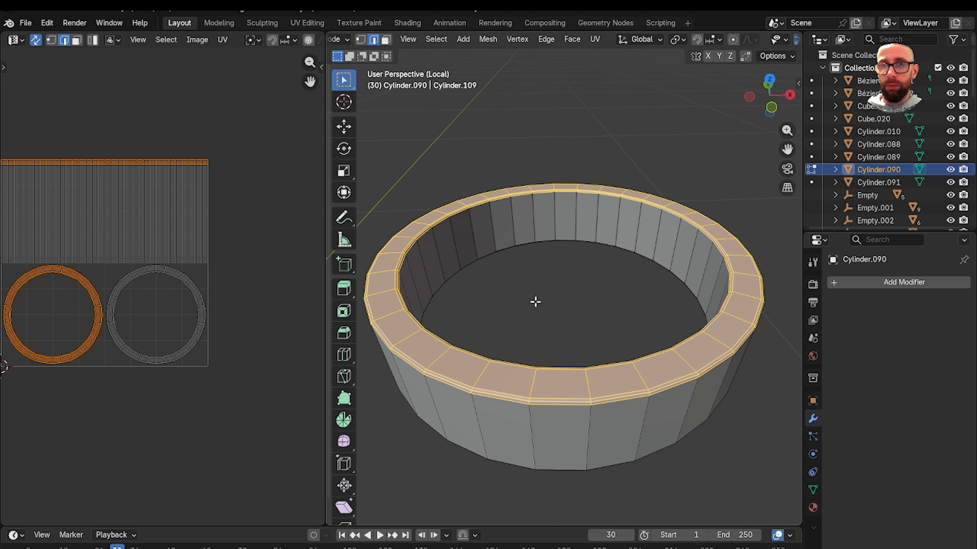
# Mark seams on the thin ring's border edge loops and on one line of edges across its sides
pyautogui.keyDown('alt'); pyautogui.click(506, 398); pyautogui.keyUp('alt')
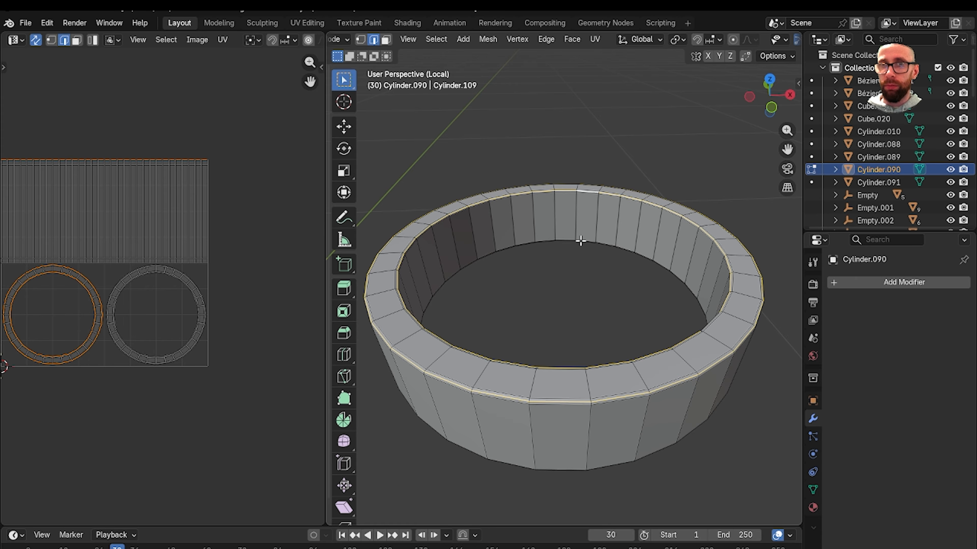
pyautogui.moveTo(581, 240)
pyautogui.mouseDown(button='middle')
pyautogui.moveTo(594, 219)
pyautogui.moveTo(574, 230)
pyautogui.mouseUp(button='middle')
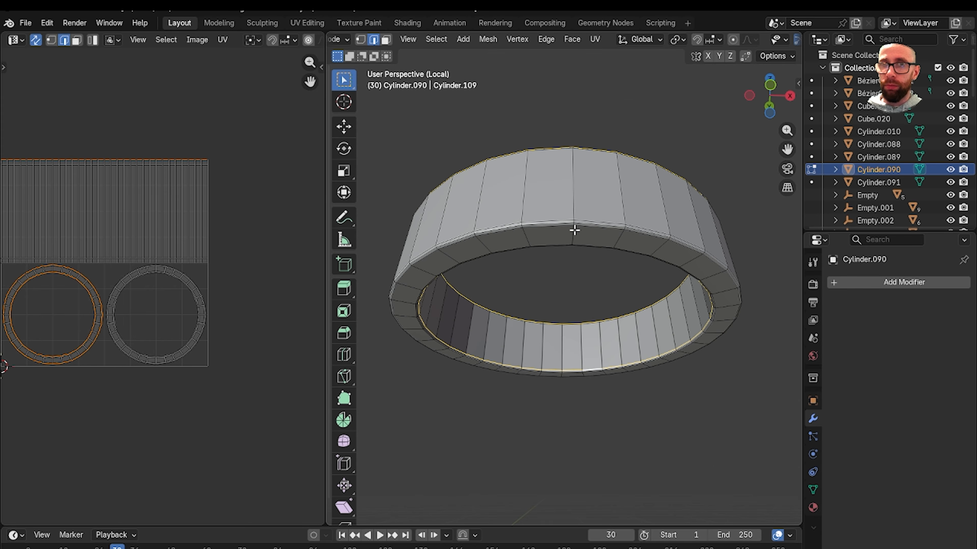
pyautogui.keyDown('shift'); pyautogui.click(575, 193); pyautogui.keyUp('shift')
pyautogui.hotkey('ctrl', 'e')
pyautogui.click(596, 277)
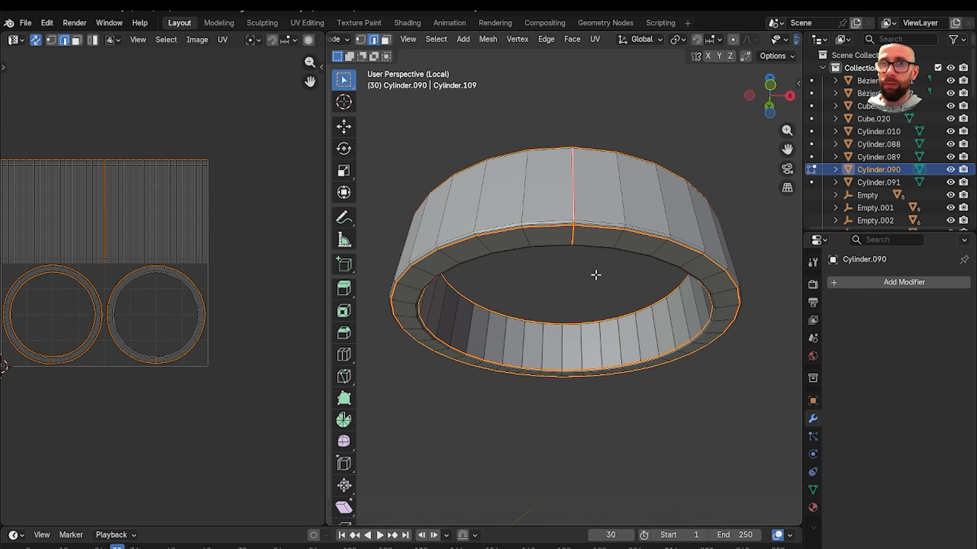
# Unwrap the whole thin ring and return to the full scene in Object Mode
pyautogui.press('a')
pyautogui.press('u')
pyautogui.click(603, 257)
pyautogui.press('Tab')
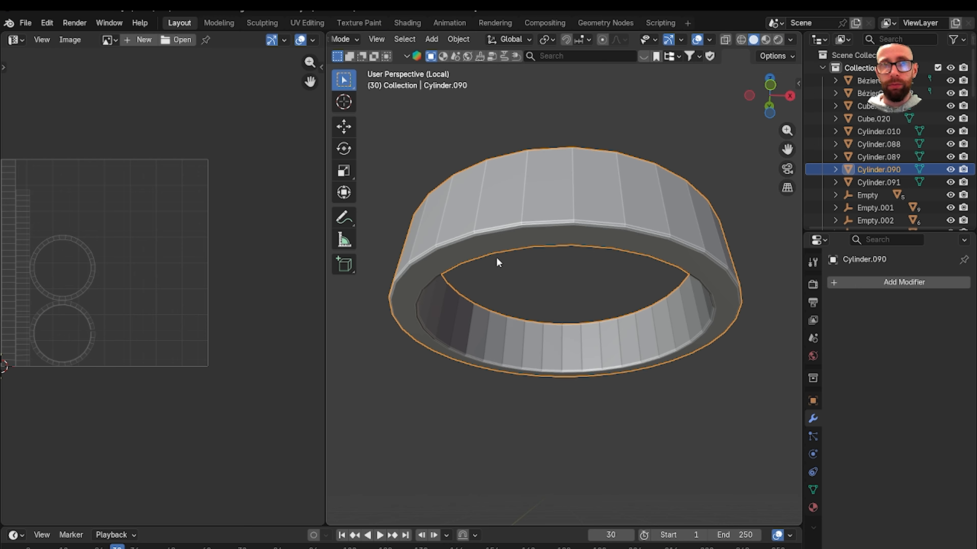
pyautogui.press('KP_Divide')
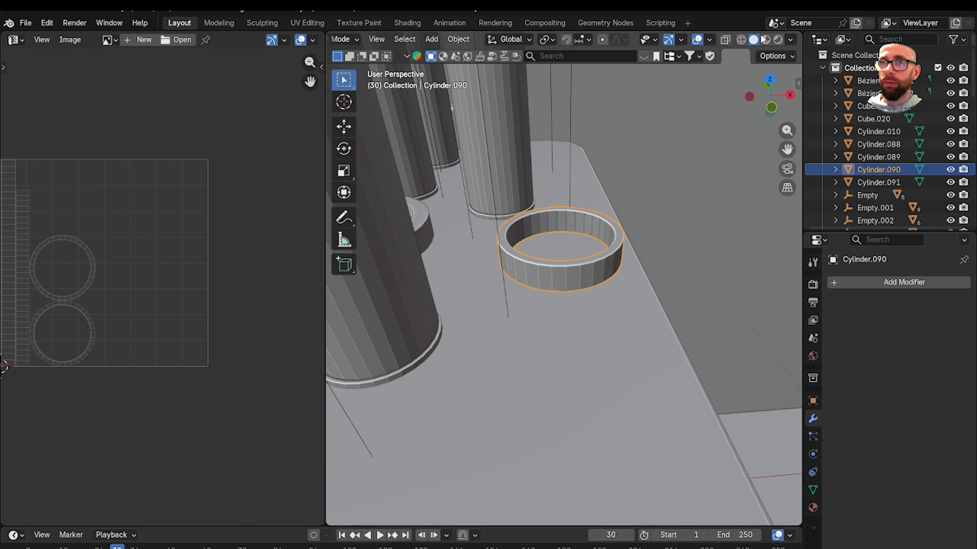
# In Material Preview shading, link the desk top's checker material to the three rings Cylinder.088, Cylinder.089 and Cylinder.090
pyautogui.click(765, 39)
pyautogui.scroll(-7, 529, 225)
pyautogui.keyDown('shift'); pyautogui.moveTo(529, 225); pyautogui.dragTo(642, 286, button='middle'); pyautogui.keyUp('shift')
pyautogui.scroll(5, 644, 252)
pyautogui.scroll(2, 642, 249)
pyautogui.click(670, 275)
pyautogui.keyDown('shift'); pyautogui.click(670, 273); pyautogui.keyUp('shift')
pyautogui.scroll(-3, 707, 272)
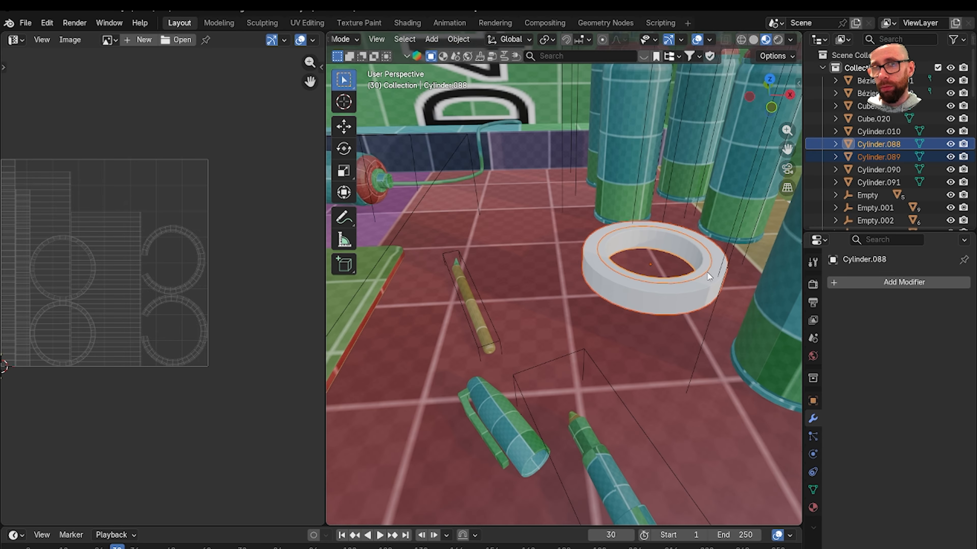
pyautogui.moveTo(707, 273); pyautogui.dragTo(578, 256, button='middle')
pyautogui.keyDown('shift'); pyautogui.click(612, 269); pyautogui.keyUp('shift')
pyautogui.keyDown('shift'); pyautogui.click(634, 330); pyautogui.keyUp('shift')
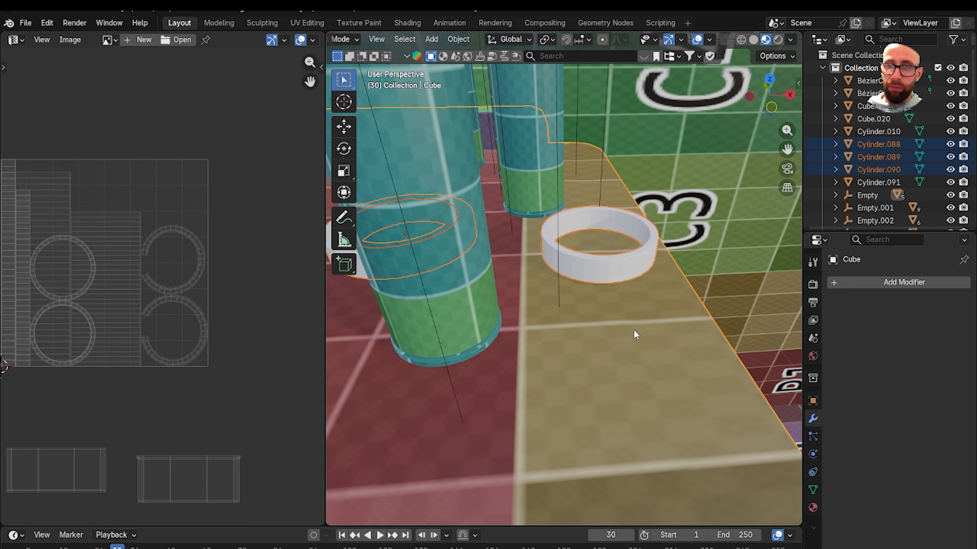
pyautogui.hotkey('ctrl', 'l')
pyautogui.click(633, 328)
pyautogui.scroll(-3, 633, 329)
pyautogui.scroll(4, 508, 275)
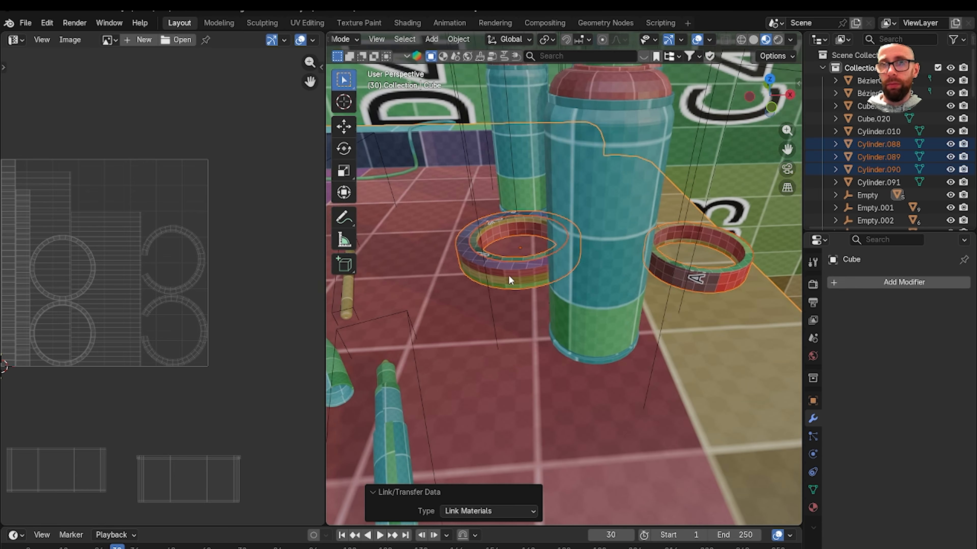
# Open the outer ring Cylinder.089 for mesh editing with its UV islands in view
pyautogui.scroll(2, 508, 275)
pyautogui.keyDown('shift'); pyautogui.moveTo(508, 275); pyautogui.dragTo(646, 282, button='middle'); pyautogui.keyUp('shift')
pyautogui.click(646, 283)
pyautogui.press('Tab')
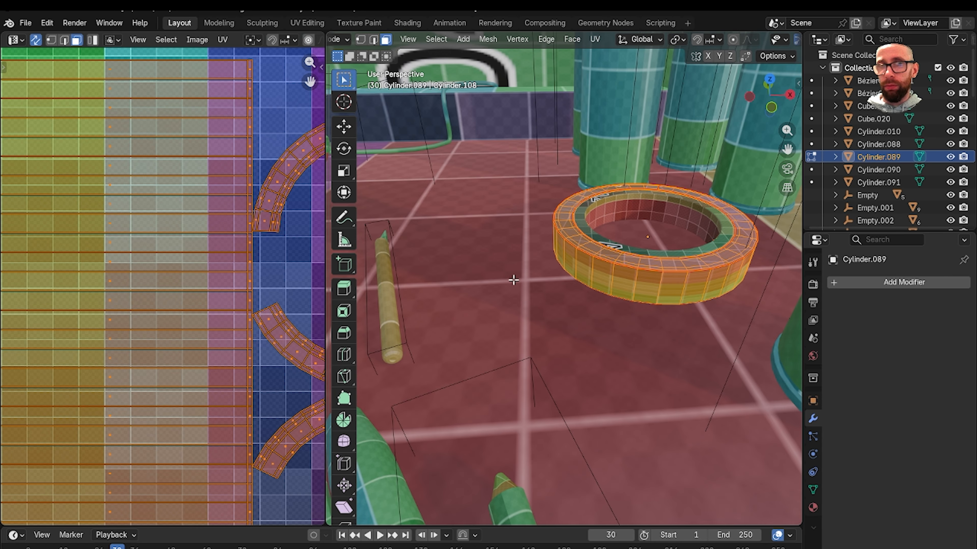
pyautogui.scroll(-5, 179, 245)
pyautogui.scroll(4, 218, 229)
# Scale the outer ring's UV islands uniformly to about 0.30, then shrink them further to enlarge the checker pattern
pyautogui.press('s')
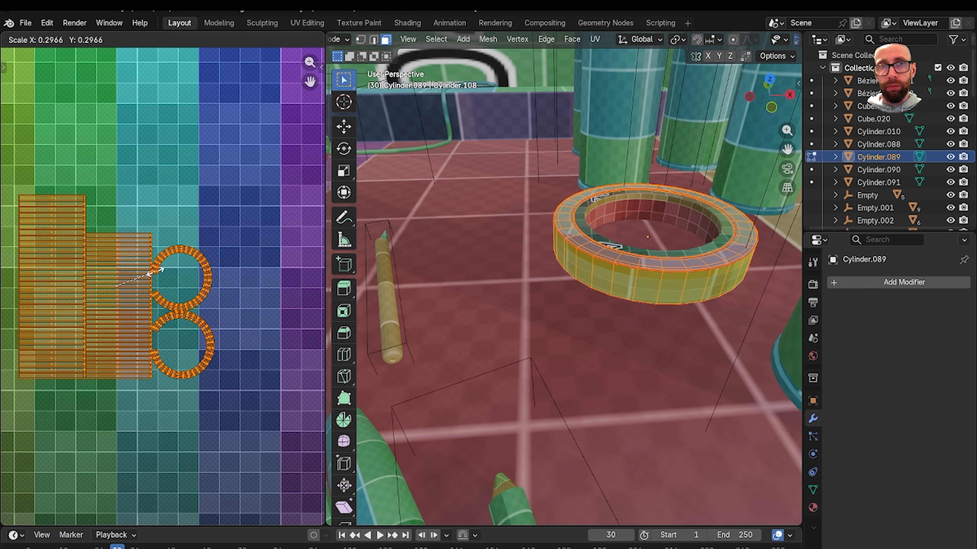
pyautogui.click(152, 276)
pyautogui.scroll(3, 556, 301)
pyautogui.moveTo(556, 301); pyautogui.dragTo(569, 274, button='middle')
pyautogui.press('s')
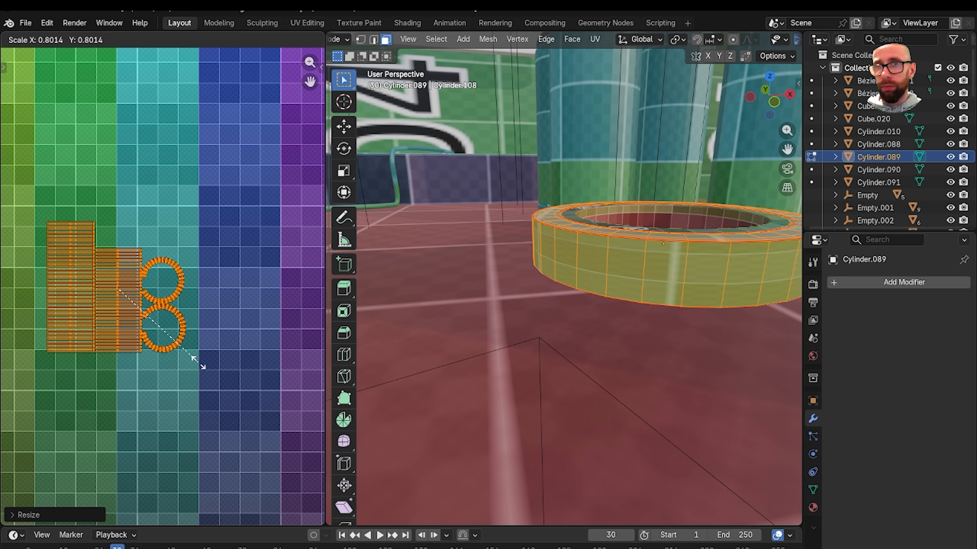
pyautogui.click(204, 359)
pyautogui.moveTo(560, 356); pyautogui.dragTo(588, 310, button='middle')
pyautogui.scroll(2, 588, 310)
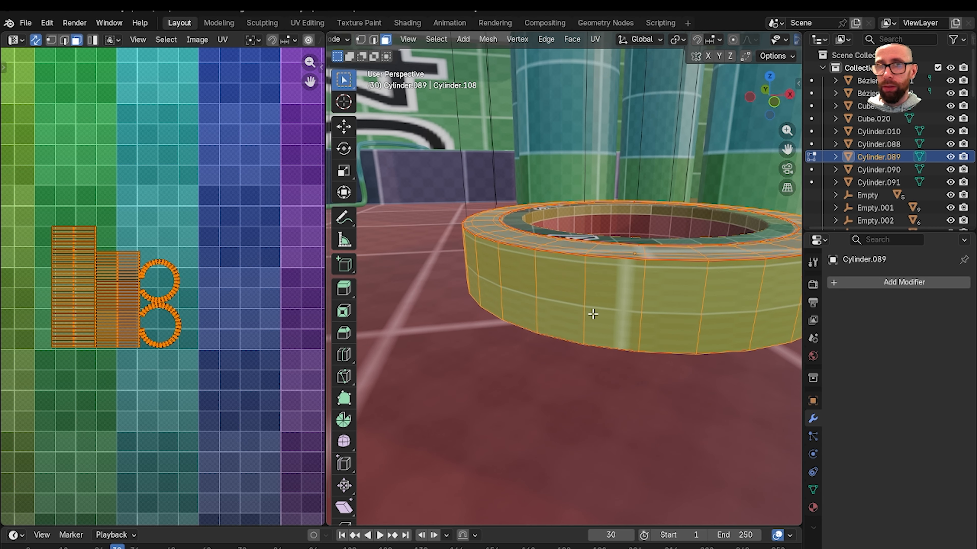
# Unwrap the outer ring again with the Minimum Stretch method
pyautogui.rightClick(608, 309)
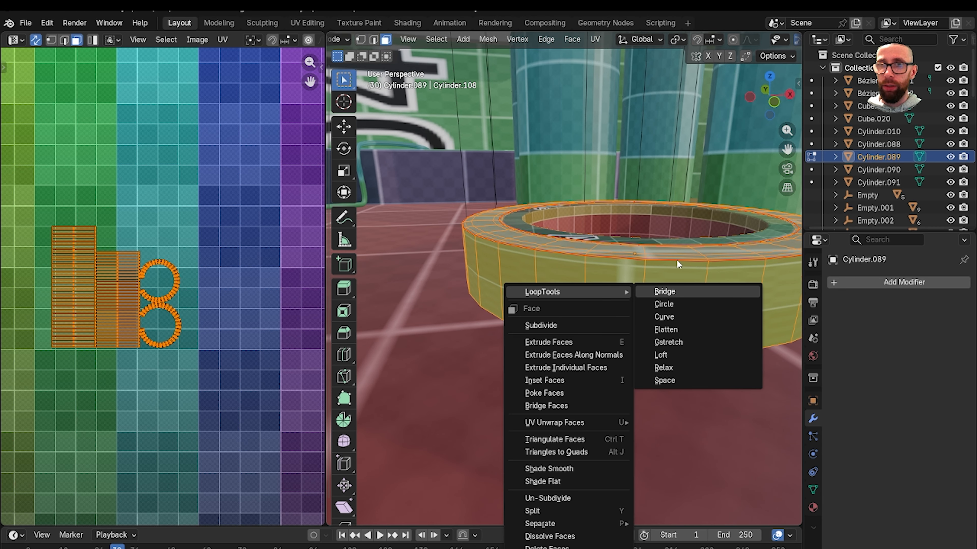
pyautogui.press('u')
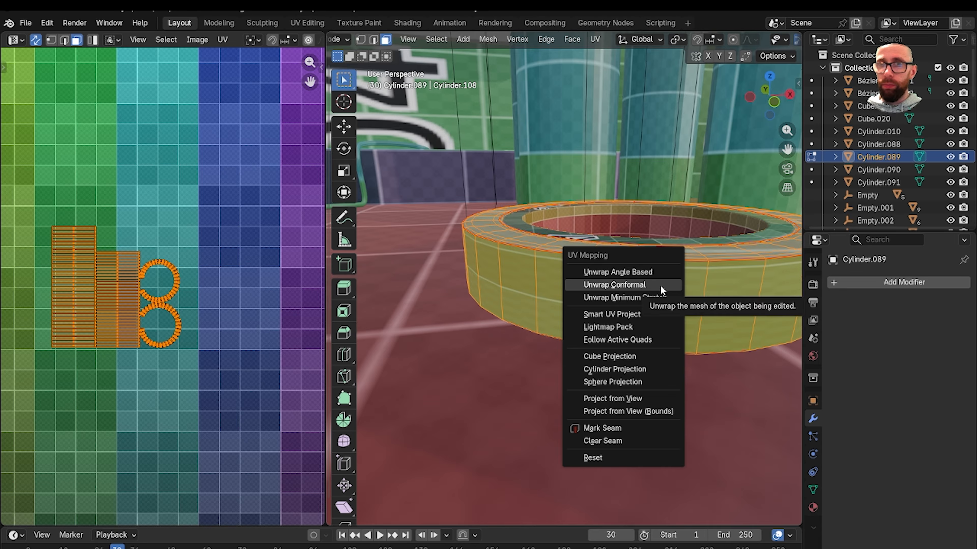
pyautogui.click(659, 297)
pyautogui.scroll(-4, 238, 319)
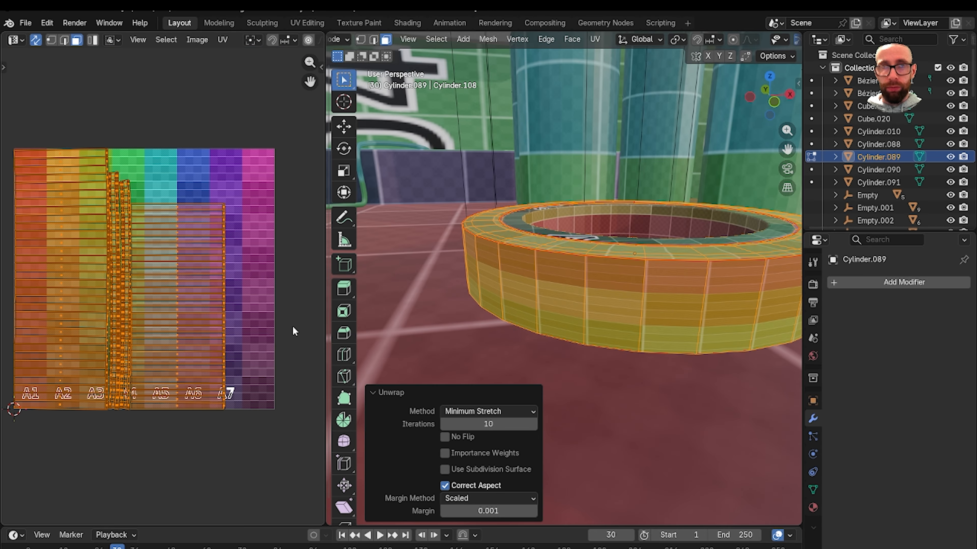
# Scale the outer ring's UV islands along X to about 0.19, then uniformly to about 0.45
pyautogui.press('s')
pyautogui.press('x')
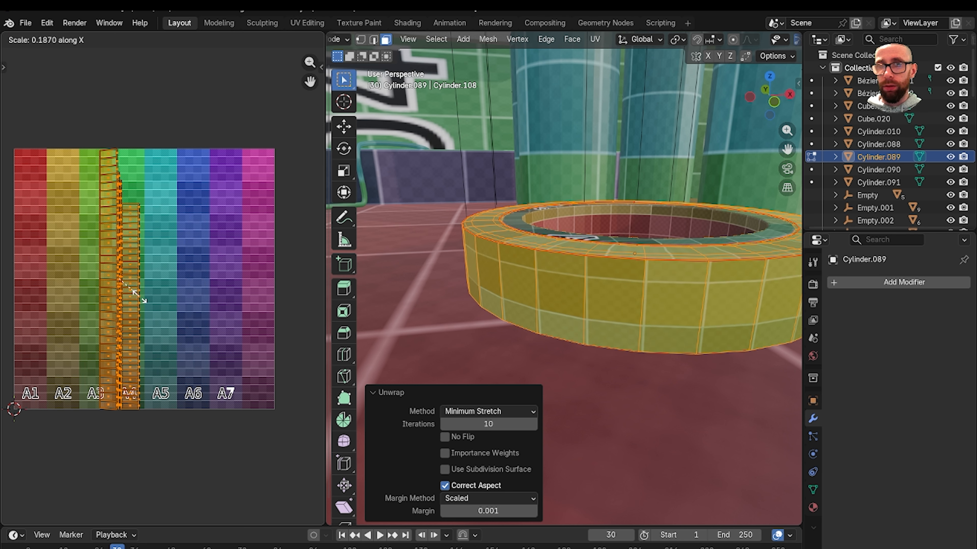
pyautogui.click(139, 297)
pyautogui.press('s')
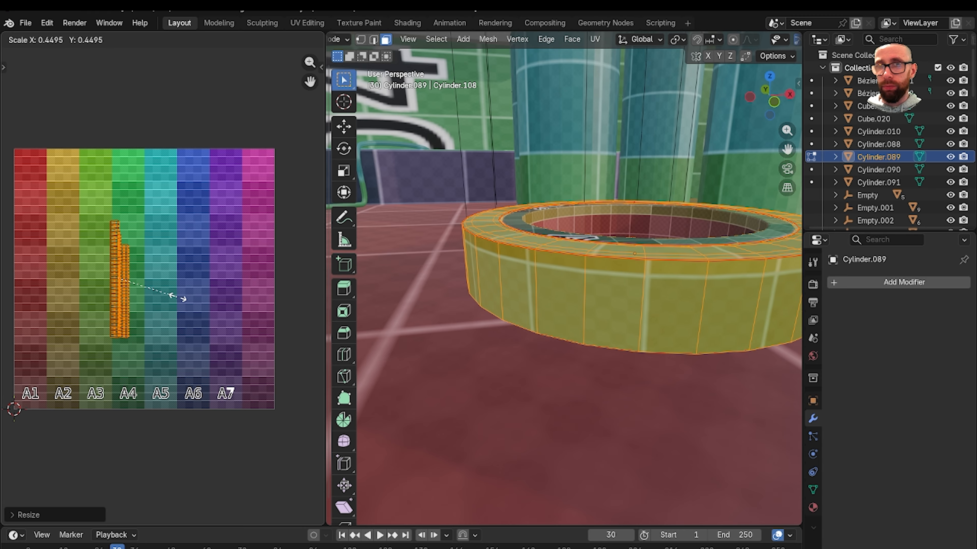
pyautogui.moveTo(554, 308); pyautogui.dragTo(571, 359, button='middle')
pyautogui.press('Tab')
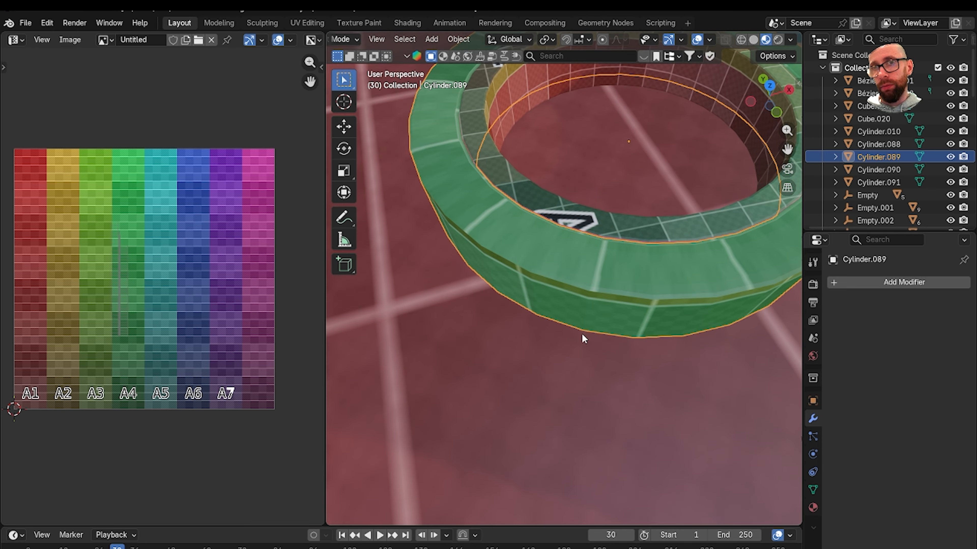
# Scale the UV islands of the inner ring Cylinder.088 uniformly to about 0.4
pyautogui.moveTo(592, 203); pyautogui.dragTo(580, 323, button='middle')
pyautogui.click(600, 205)
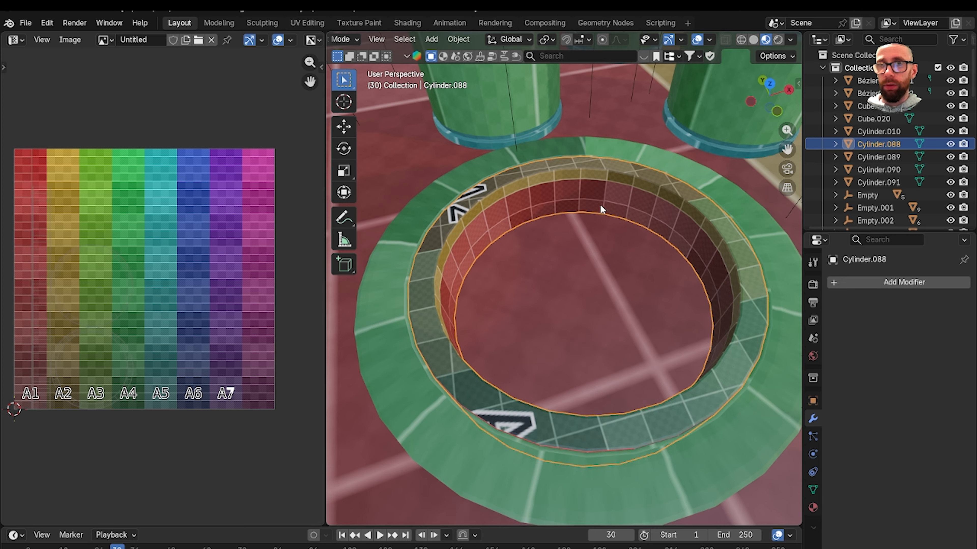
pyautogui.press('Tab')
pyautogui.press('s')
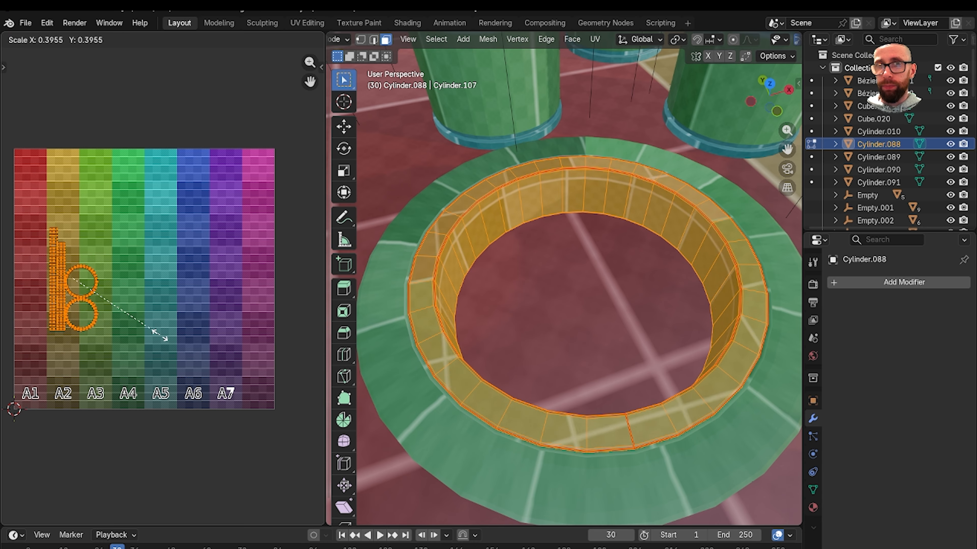
pyautogui.click(157, 339)
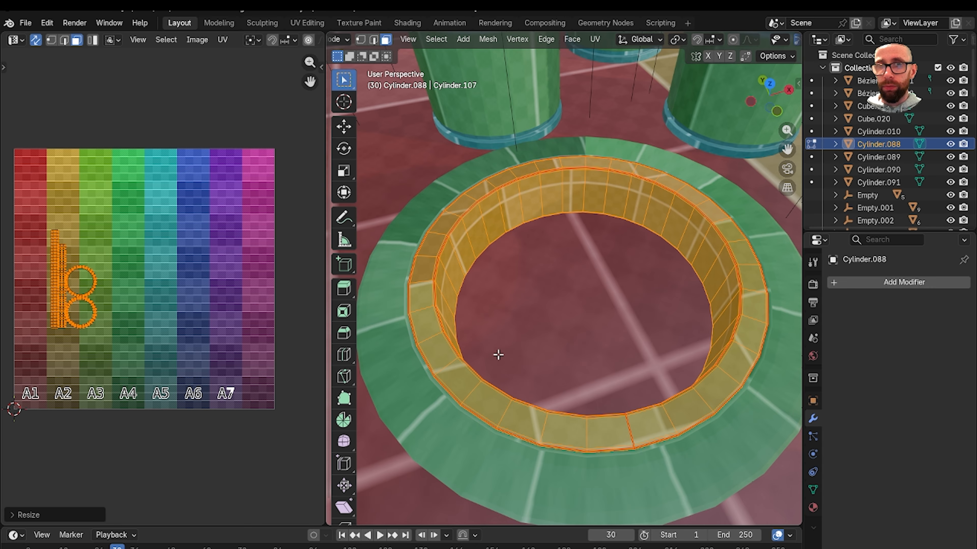
pyautogui.scroll(-4, 538, 366)
pyautogui.press('Tab')
# Scale the UV islands of the separate ring Cylinder.090 uniformly to about 0.30
pyautogui.moveTo(611, 385); pyautogui.dragTo(561, 302, button='middle')
pyautogui.scroll(-4, 587, 325)
pyautogui.scroll(5, 584, 380)
pyautogui.click(561, 356)
pyautogui.press('Tab')
pyautogui.scroll(1, 197, 322)
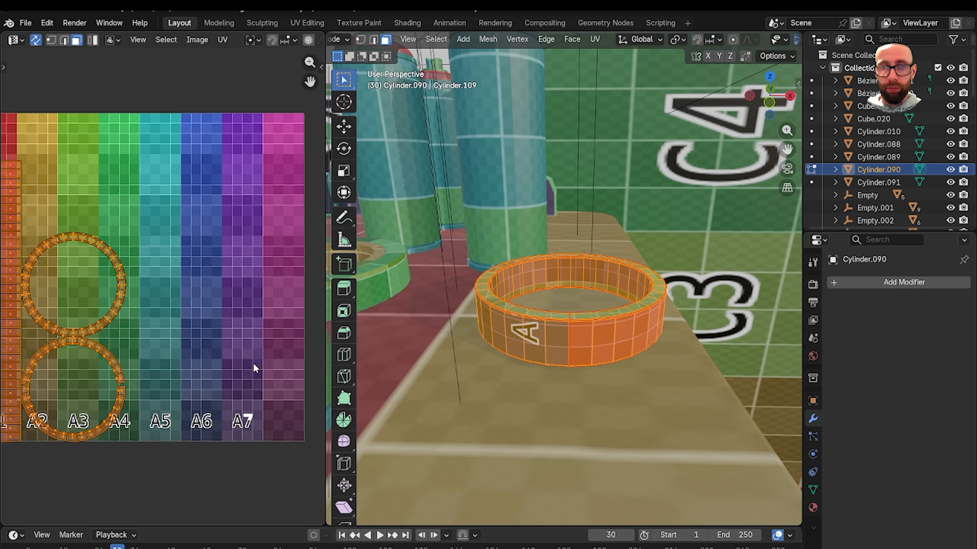
pyautogui.press('s')
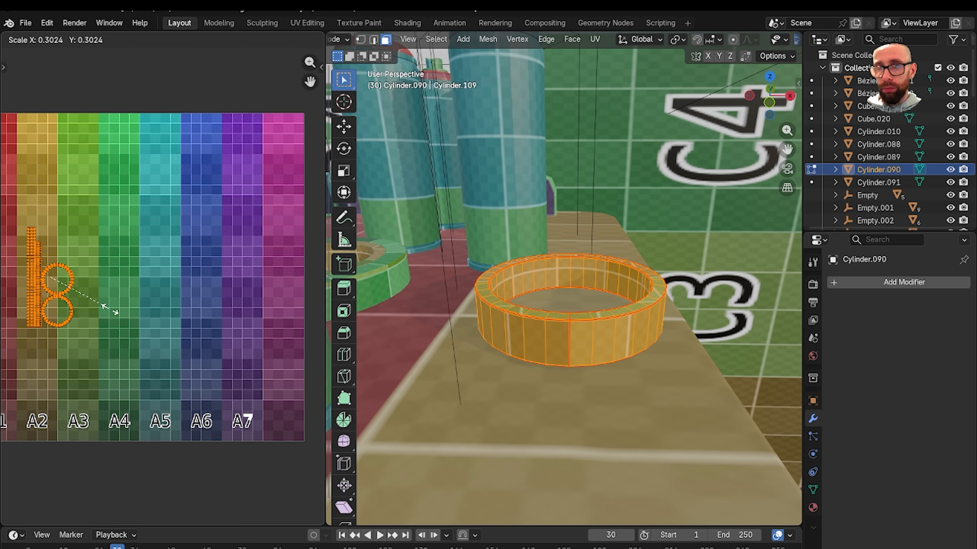
pyautogui.click(115, 312)
pyautogui.scroll(-8, 429, 327)
pyautogui.press('Tab')
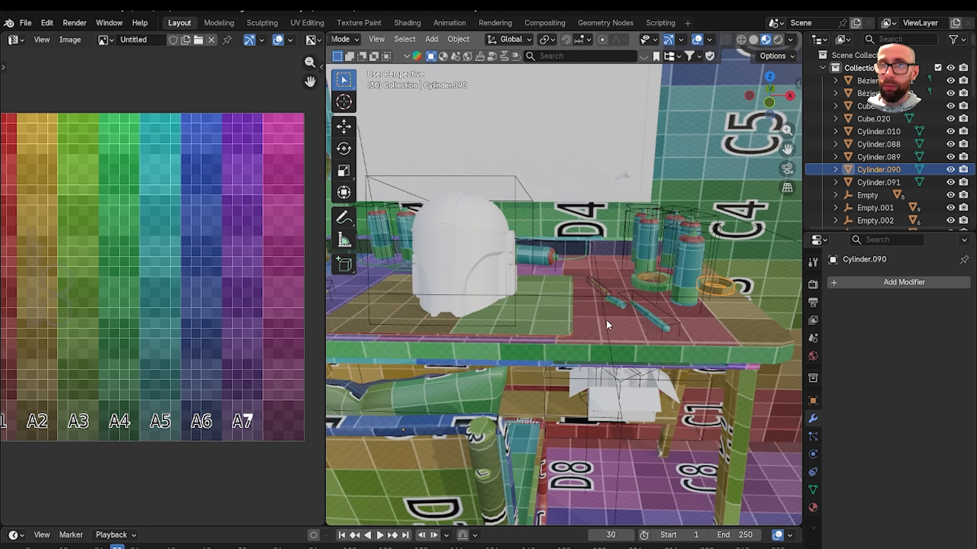
# Save the current scene file under its existing name
pyautogui.moveTo(607, 325); pyautogui.dragTo(356, 204, button='middle')
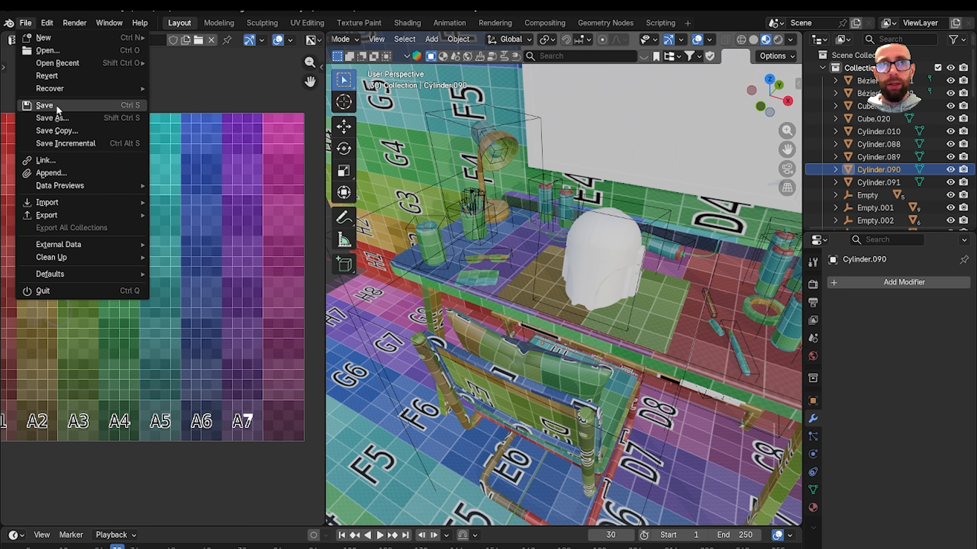
pyautogui.click(57, 105)
pyautogui.moveTo(438, 197); pyautogui.dragTo(548, 275, button='middle')
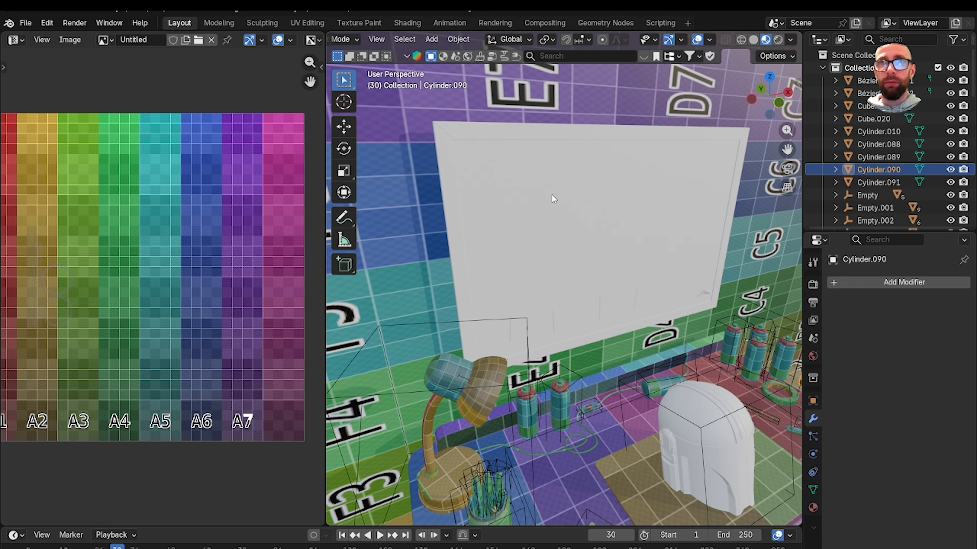
# Isolate the wall board's frame Plane.007 in local view and inspect its mesh and UV layout
pyautogui.moveTo(550, 227); pyautogui.dragTo(503, 169, button='middle')
pyautogui.click(490, 164)
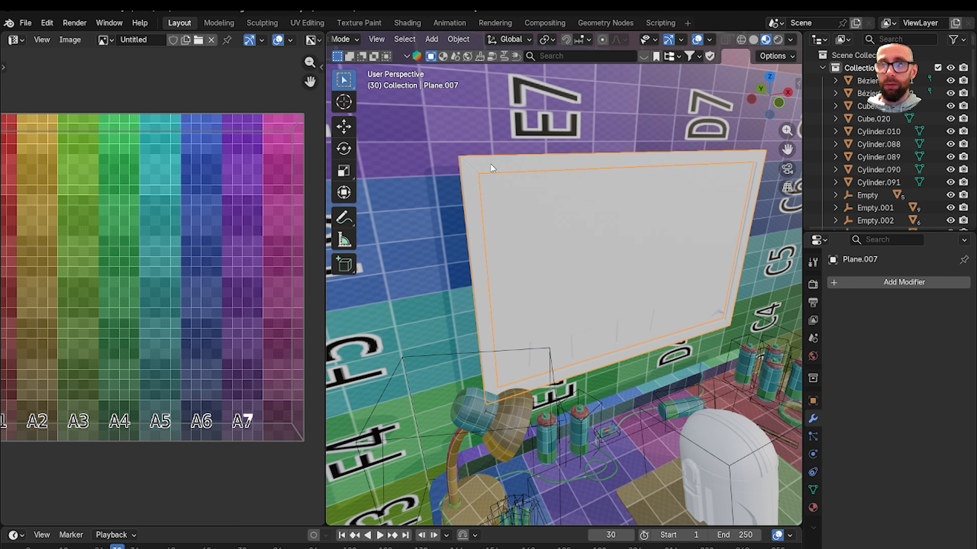
pyautogui.press('KP_Divide')
pyautogui.press('Tab')
pyautogui.scroll(3, 560, 291)
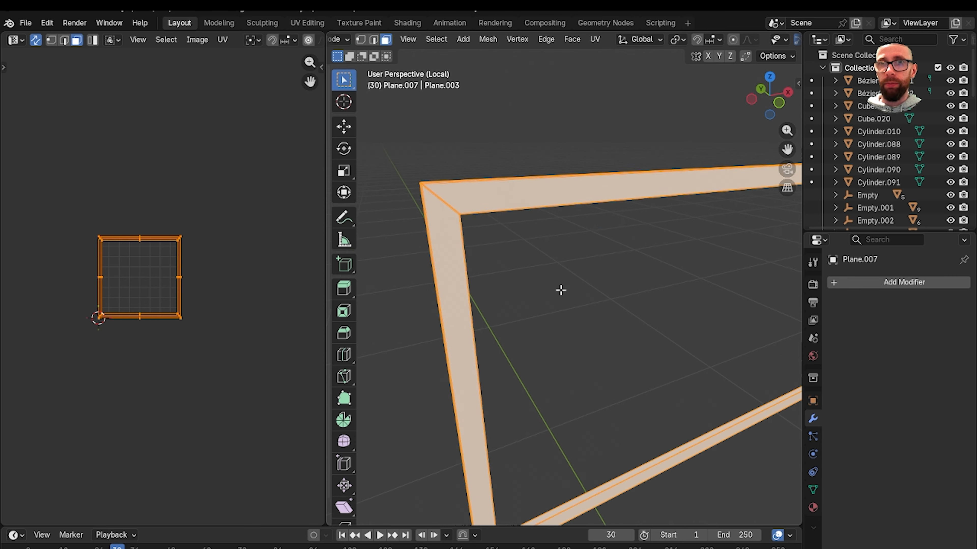
pyautogui.moveTo(561, 277); pyautogui.dragTo(530, 290, button='middle')
pyautogui.press('Tab')
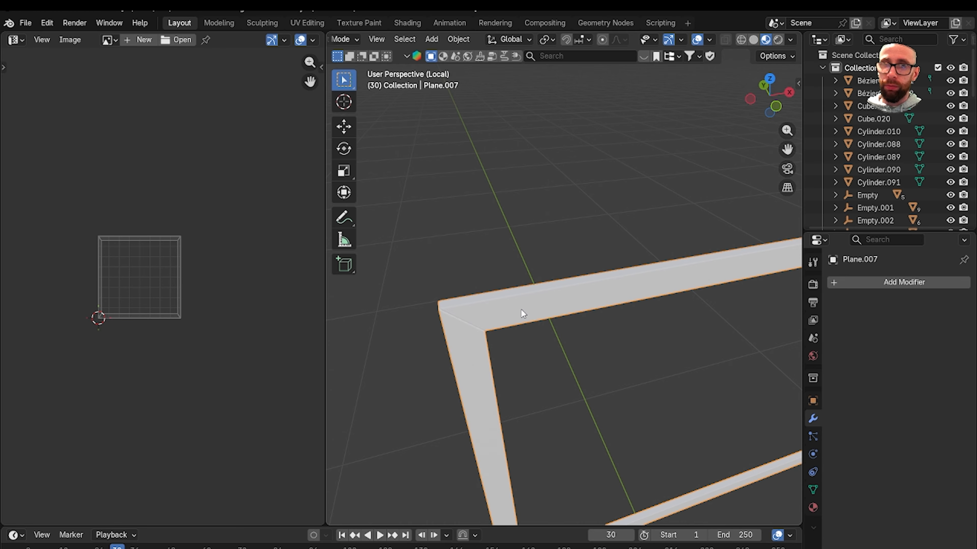
# Separate the board frame into individual bars by loose parts
pyautogui.press('Tab')
pyautogui.press('p')
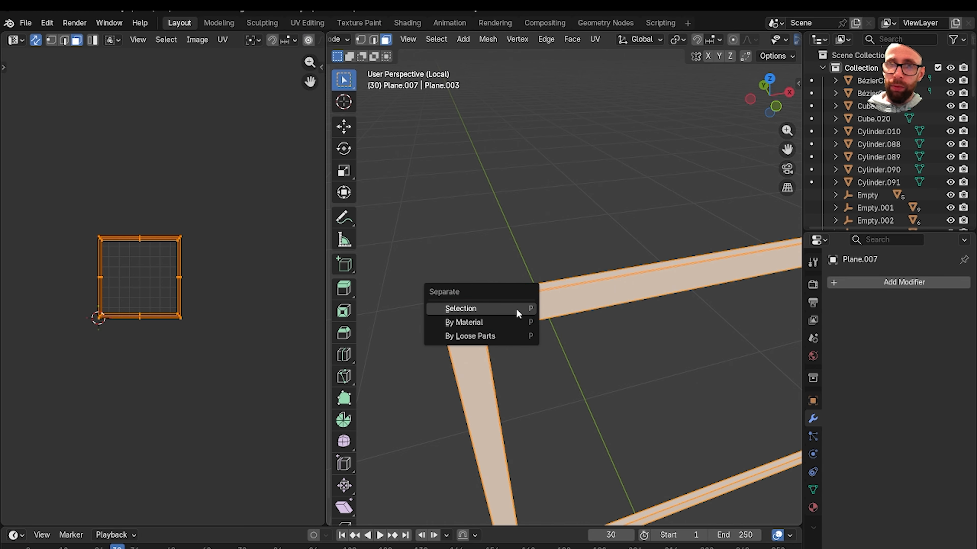
pyautogui.click(498, 337)
pyautogui.press('Tab')
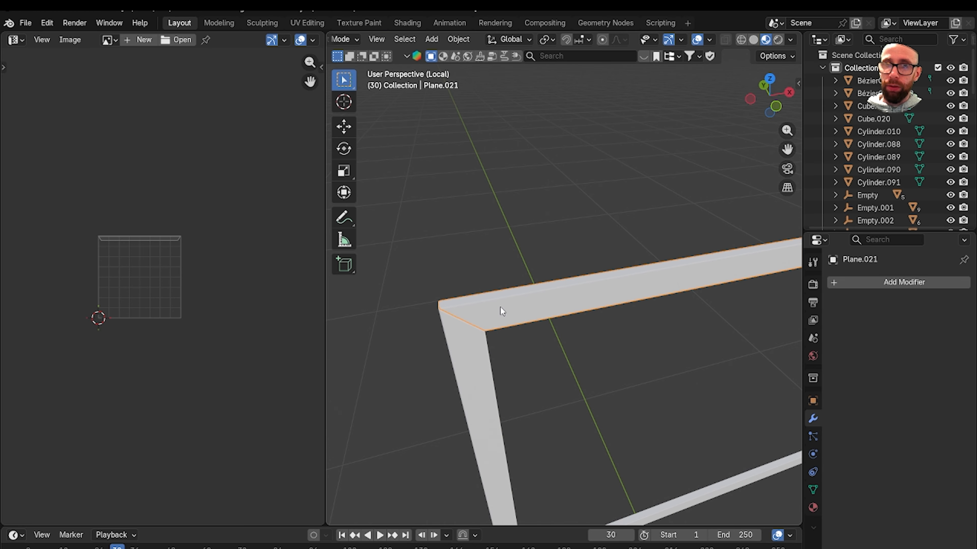
# Hide the frame's two side bars and bottom bar, and change the viewport shading to Solid
pyautogui.moveTo(510, 348); pyautogui.dragTo(471, 353, button='middle')
pyautogui.click(471, 352)
pyautogui.scroll(-2, 548, 374)
pyautogui.keyDown('shift'); pyautogui.moveTo(547, 374); pyautogui.dragTo(517, 289, button='middle'); pyautogui.keyUp('shift')
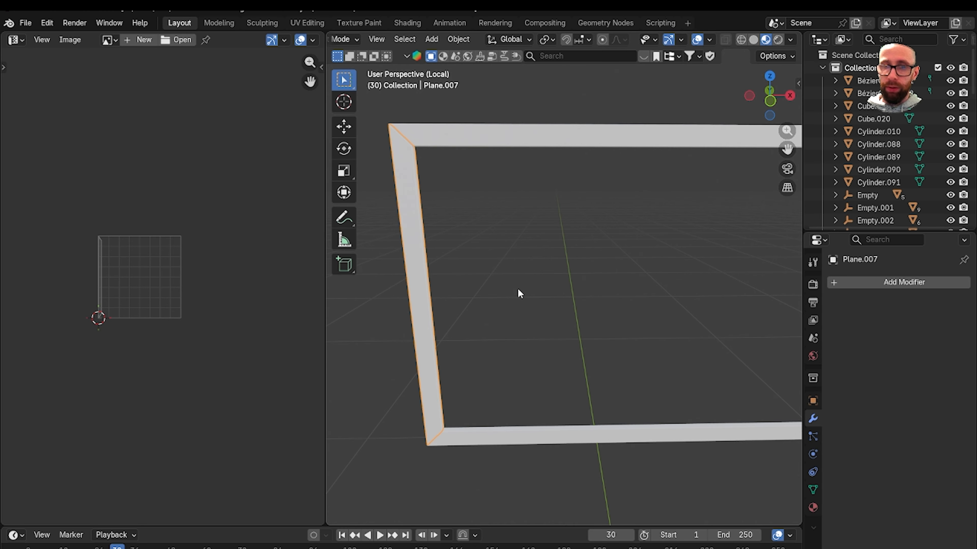
pyautogui.press('h')
pyautogui.click(588, 439)
pyautogui.press('h')
pyautogui.scroll(-3, 662, 370)
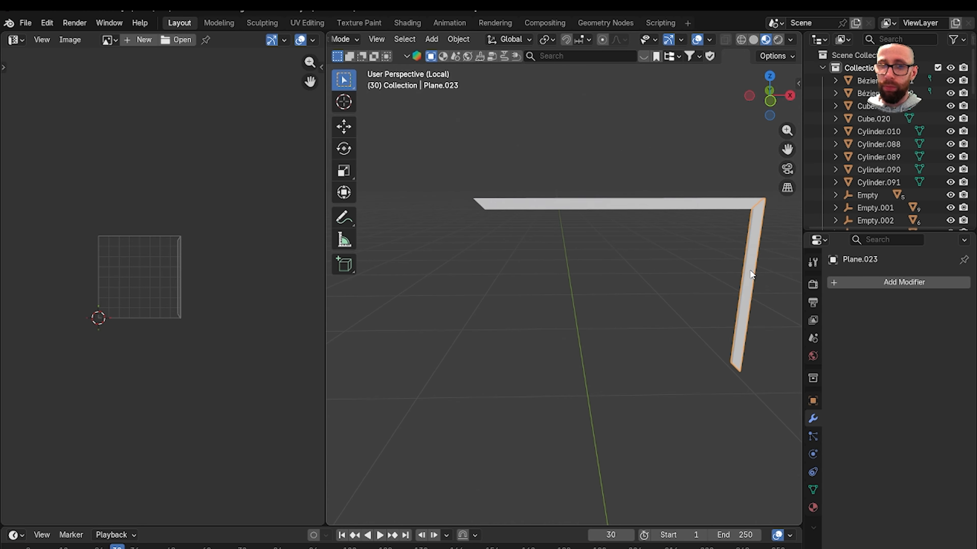
pyautogui.click(754, 40)
pyautogui.scroll(3, 536, 246)
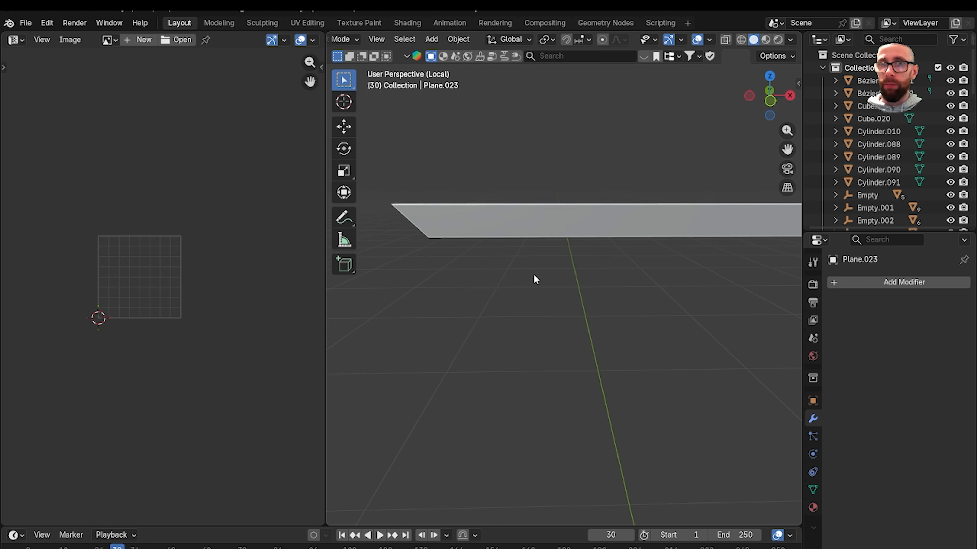
# Open the frame's top bar Plane.021 for mesh editing with its mitred end in close view
pyautogui.moveTo(533, 274); pyautogui.dragTo(569, 274, button='middle')
pyautogui.keyDown('shift'); pyautogui.moveTo(569, 274); pyautogui.dragTo(629, 315, button='middle'); pyautogui.keyUp('shift')
pyautogui.click(547, 292)
pyautogui.press('Tab')
pyautogui.moveTo(546, 292); pyautogui.dragTo(611, 315, button='middle')
pyautogui.keyDown('alt'); pyautogui.click(581, 335); pyautogui.keyUp('alt')
pyautogui.scroll(3, 552, 299)
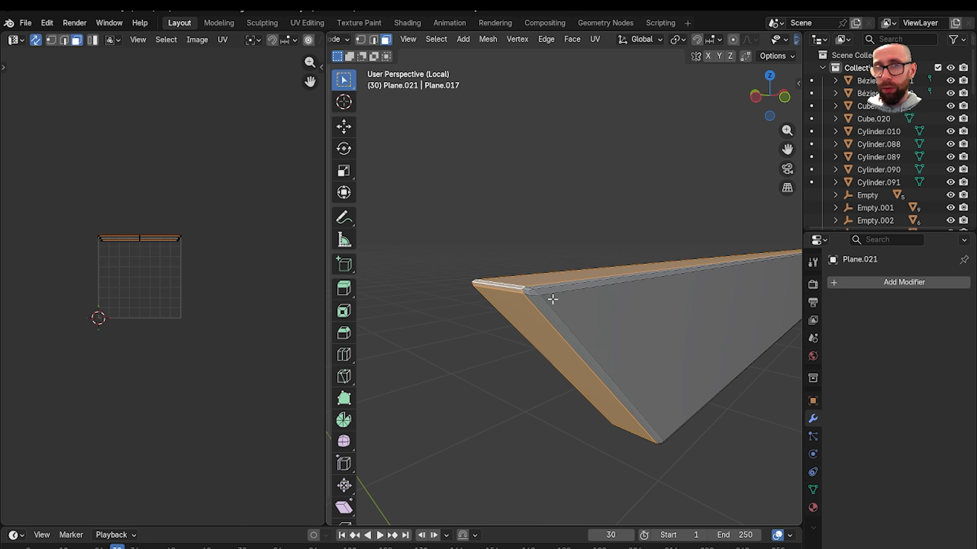
# Select the edge loops along the top bar's long sides and mitred ends and mark them as seams
pyautogui.click(502, 295)
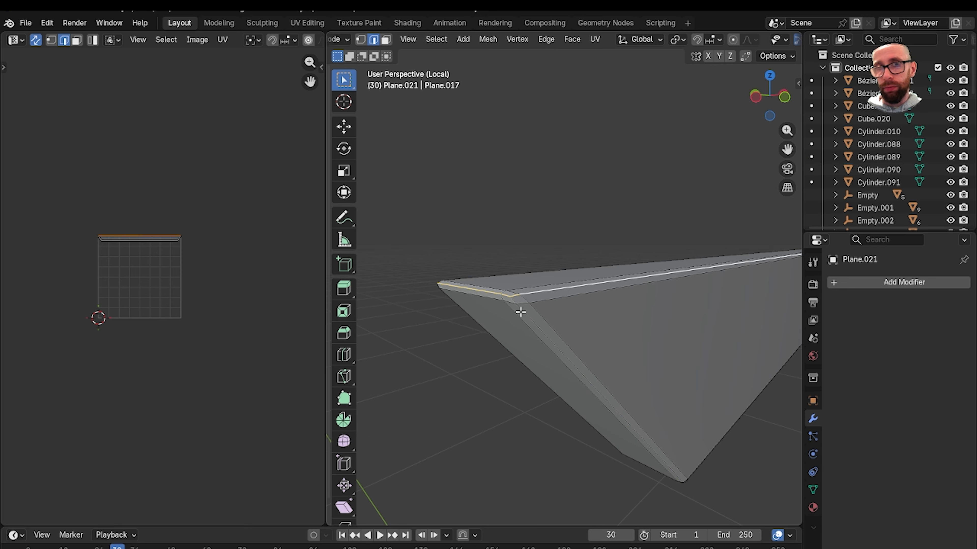
pyautogui.moveTo(520, 313); pyautogui.dragTo(523, 288, button='middle')
pyautogui.keyDown('alt'); pyautogui.keyDown('shift'); pyautogui.click(386, 341); pyautogui.keyUp('shift'); pyautogui.keyUp('alt')
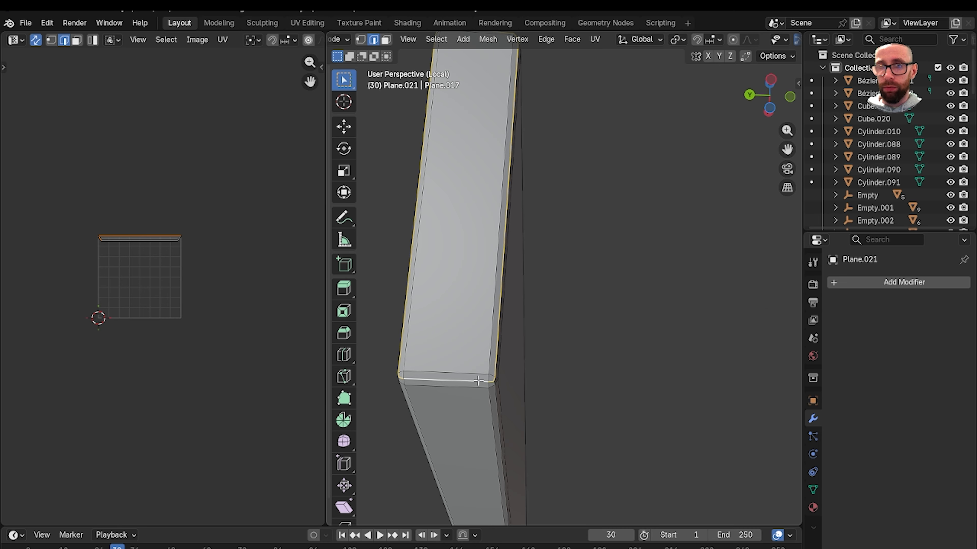
pyautogui.keyDown('shift'); pyautogui.moveTo(479, 381); pyautogui.dragTo(575, 296, button='middle'); pyautogui.keyUp('shift')
pyautogui.keyDown('alt'); pyautogui.keyDown('shift'); pyautogui.click(616, 316); pyautogui.keyUp('shift'); pyautogui.keyUp('alt')
pyautogui.scroll(-2, 679, 292)
pyautogui.keyDown('shift'); pyautogui.moveTo(669, 193); pyautogui.dragTo(517, 369, button='middle'); pyautogui.keyUp('shift')
pyautogui.scroll(-3, 606, 299)
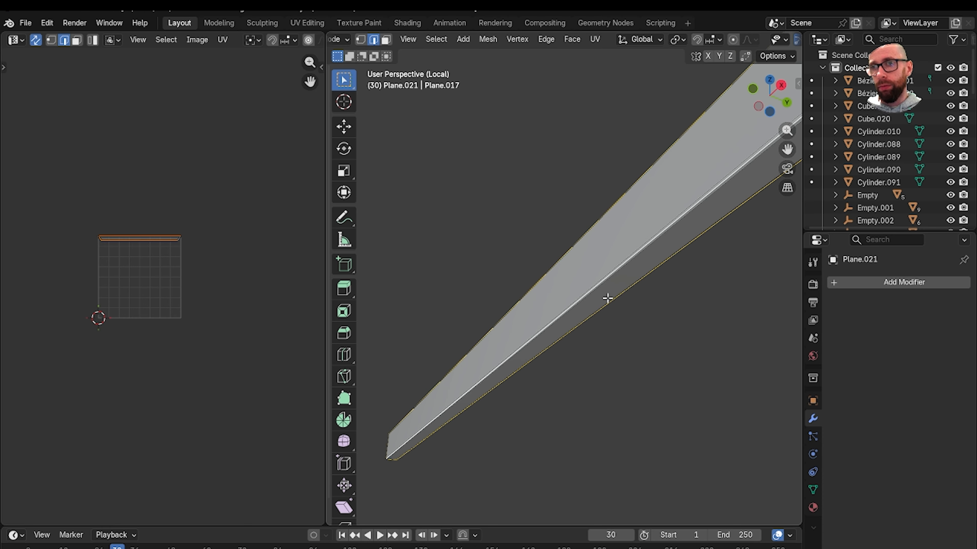
pyautogui.keyDown('shift'); pyautogui.moveTo(646, 276); pyautogui.dragTo(556, 338, button='middle'); pyautogui.keyUp('shift')
pyautogui.scroll(-3, 588, 304)
pyautogui.scroll(-2, 618, 271)
pyautogui.keyDown('shift'); pyautogui.moveTo(571, 304); pyautogui.dragTo(499, 367, button='middle'); pyautogui.keyUp('shift')
pyautogui.keyDown('shift'); pyautogui.moveTo(696, 183); pyautogui.dragTo(558, 290, button='middle'); pyautogui.keyUp('shift')
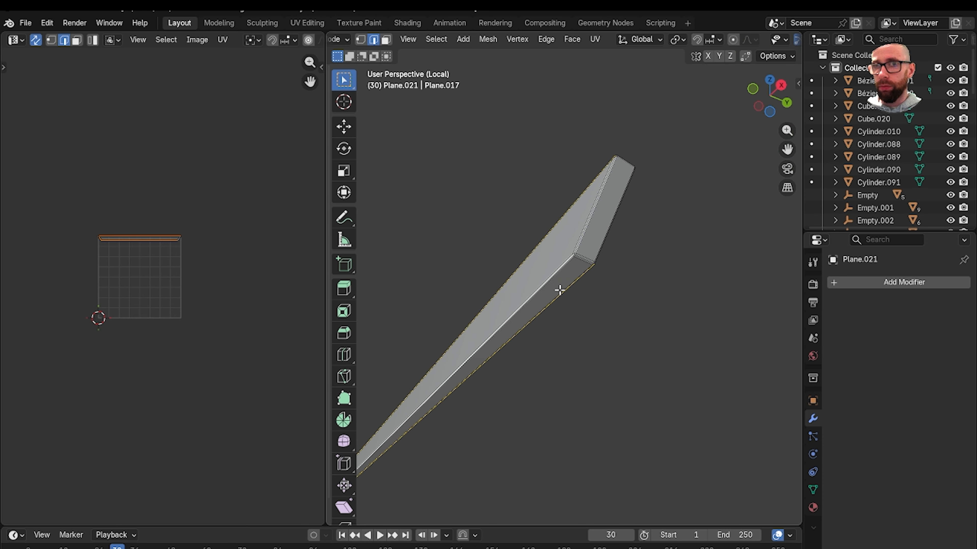
pyautogui.scroll(6, 589, 295)
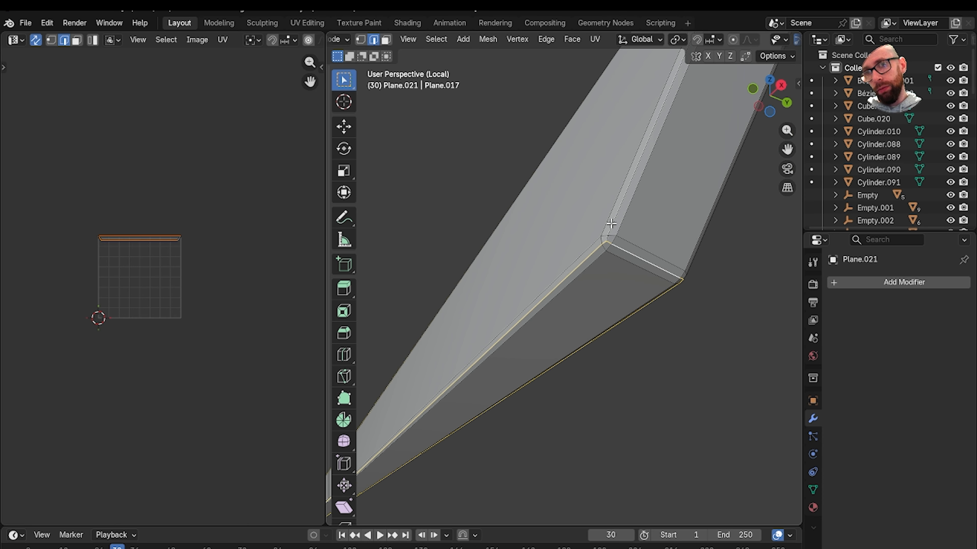
pyautogui.moveTo(596, 239); pyautogui.dragTo(473, 300, button='middle')
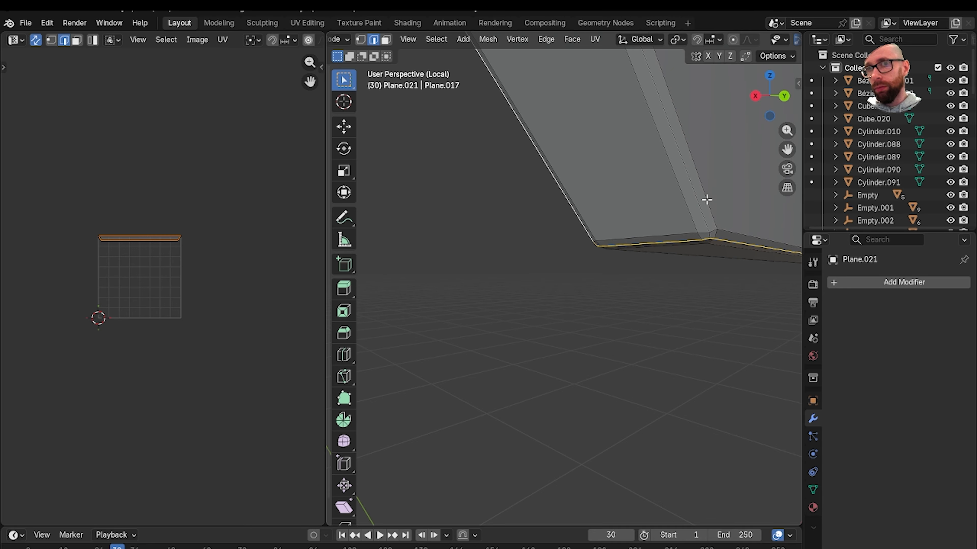
pyautogui.moveTo(686, 194); pyautogui.dragTo(664, 279, button='middle')
pyautogui.hotkey('ctrl', 'e')
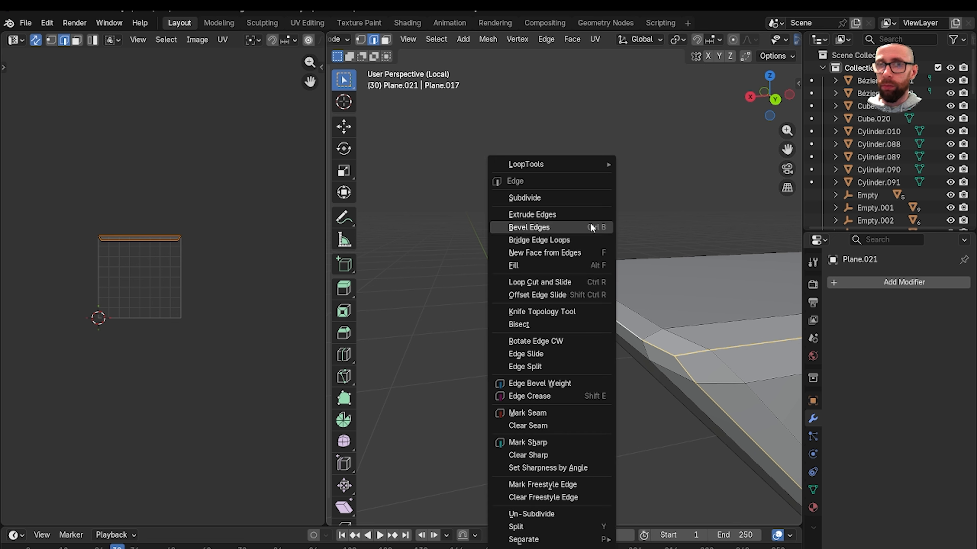
pyautogui.click(607, 426)
pyautogui.moveTo(564, 410); pyautogui.dragTo(599, 316, button='middle')
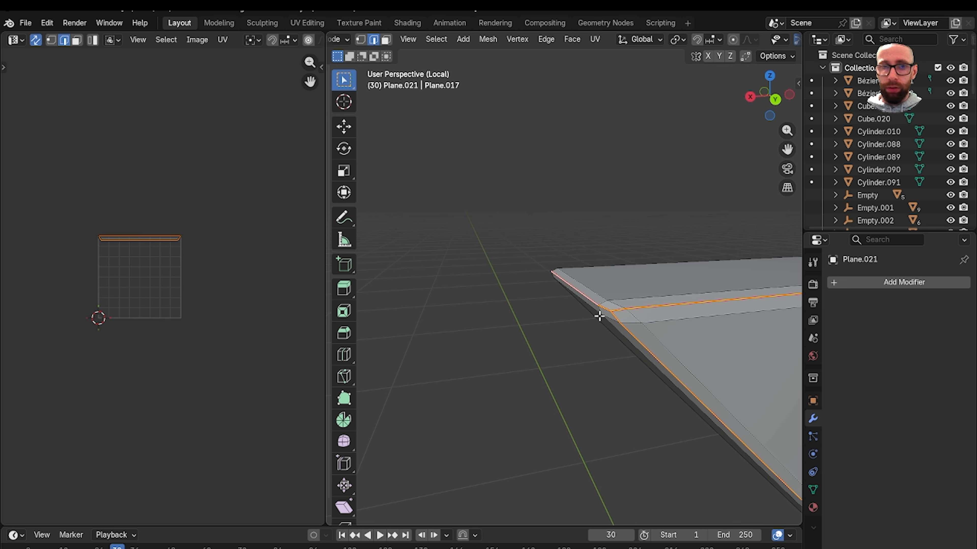
# Unwrap the entire top bar with the Minimum Stretch method and finish editing its mesh
pyautogui.press('a')
pyautogui.press('u')
pyautogui.click(561, 330)
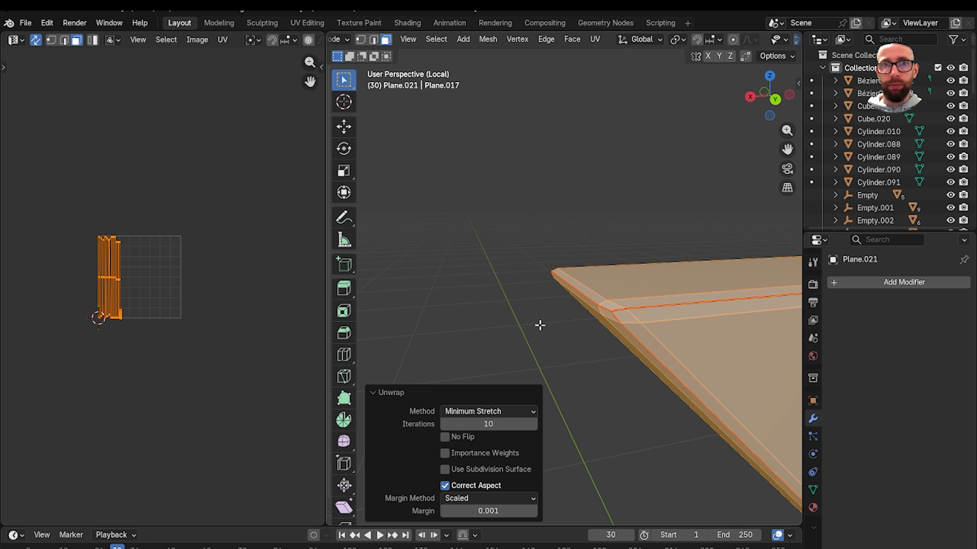
pyautogui.press('Tab')
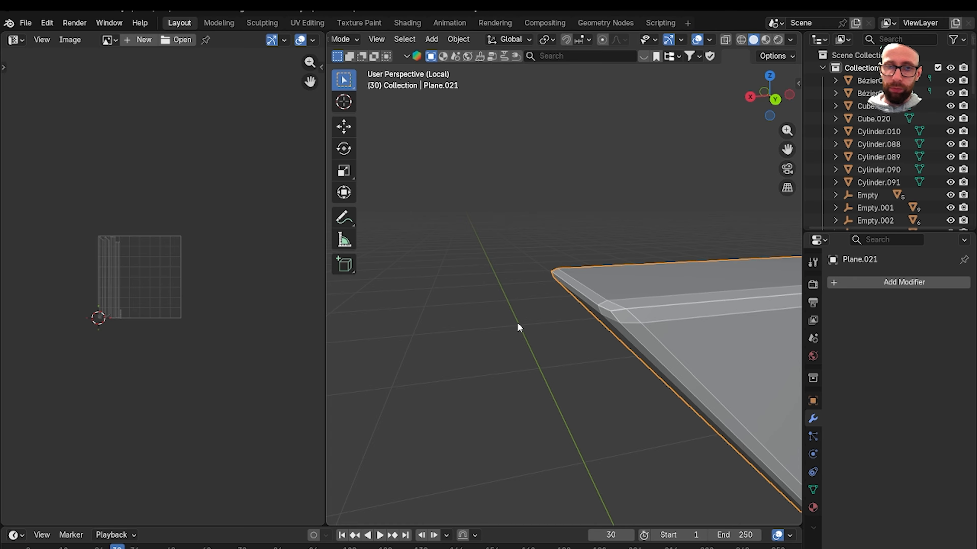
# Reveal the hidden frame bars and hide the unwrapped top bar Plane.021
pyautogui.hotkey('alt', 'h')
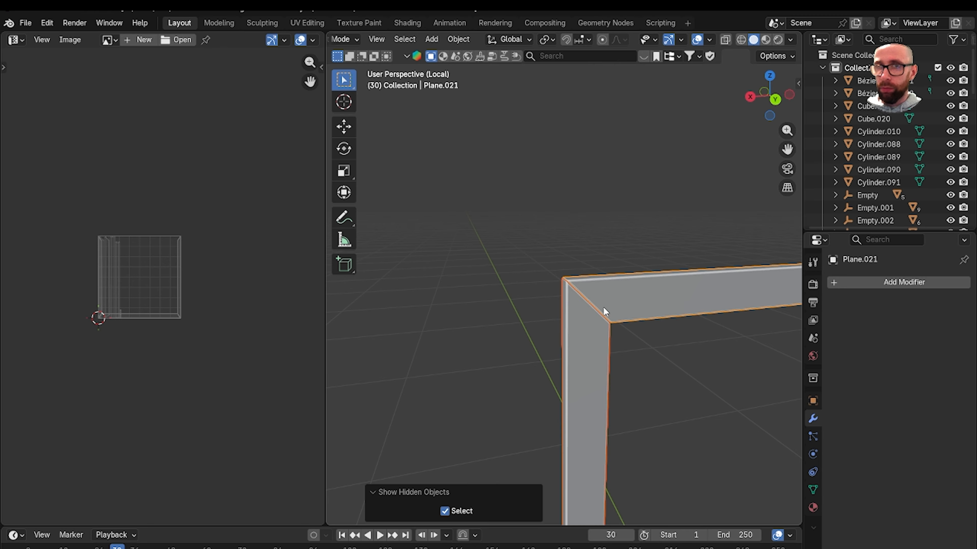
pyautogui.scroll(-5, 603, 307)
pyautogui.keyDown('shift'); pyautogui.moveTo(587, 299); pyautogui.dragTo(526, 268, button='middle'); pyautogui.keyUp('shift')
pyautogui.click(526, 268)
pyautogui.press('h')
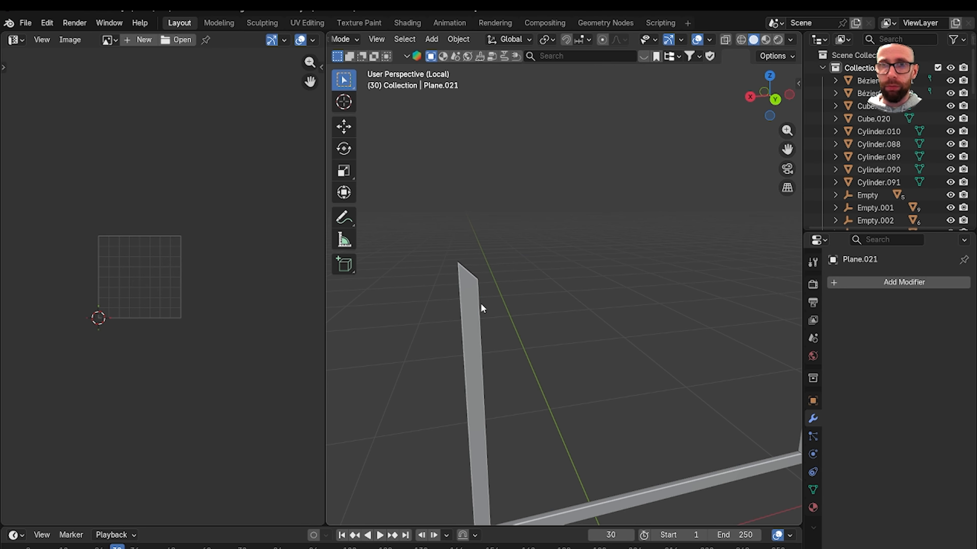
# Hide the frame's bottom bar Plane.022 to isolate the side bar Plane.023
pyautogui.click(476, 311)
pyautogui.press('Tab')
pyautogui.keyDown('shift'); pyautogui.moveTo(495, 316); pyautogui.dragTo(534, 298, button='middle'); pyautogui.keyUp('shift')
pyautogui.press('Tab')
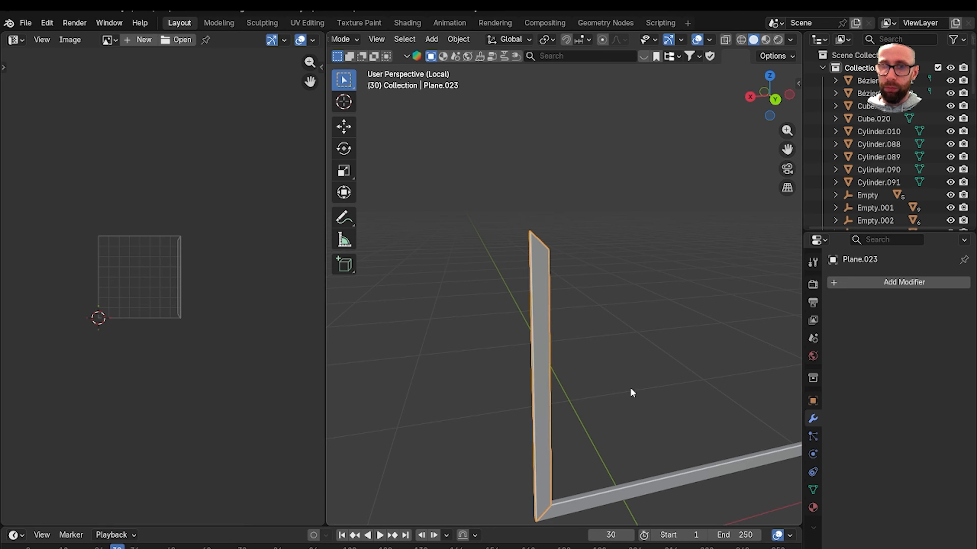
pyautogui.scroll(-3, 623, 420)
pyautogui.click(612, 431)
pyautogui.press('h')
pyautogui.scroll(3, 557, 399)
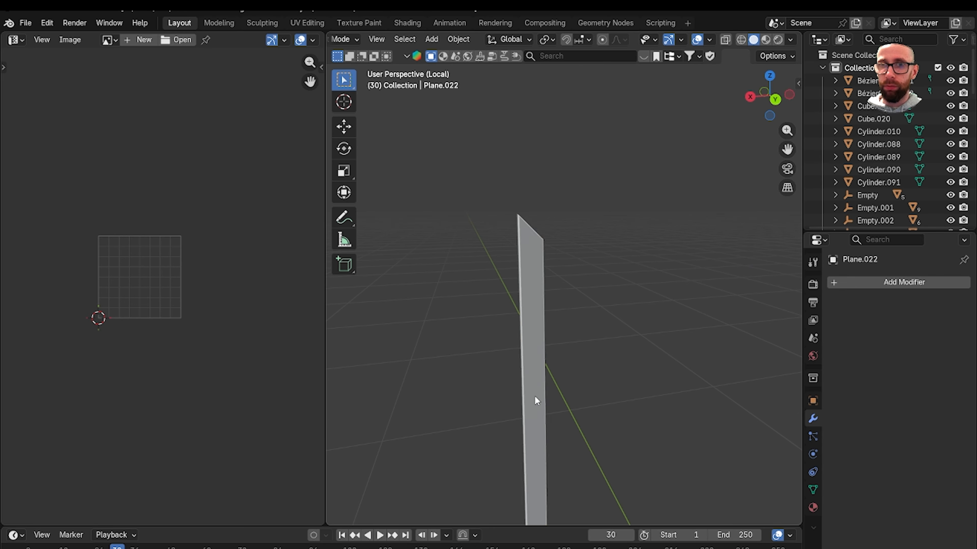
# Open the side bar Plane.023 for mesh editing in edge selection mode, close to its mitred corner
pyautogui.click(534, 397)
pyautogui.press('Tab')
pyautogui.moveTo(528, 349); pyautogui.dragTo(625, 349, button='middle')
pyautogui.scroll(2, 659, 358)
pyautogui.press('2')
pyautogui.scroll(1, 641, 332)
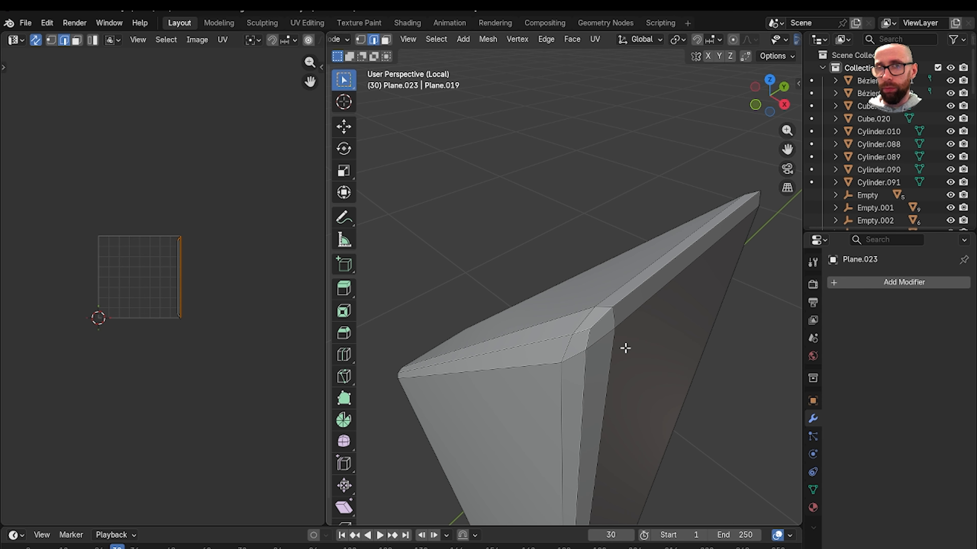
# Select the bevel edges around the upper mitred end and along the length of side bar Plane.023
pyautogui.moveTo(588, 374); pyautogui.dragTo(603, 287, button='middle')
pyautogui.scroll(7, 599, 292)
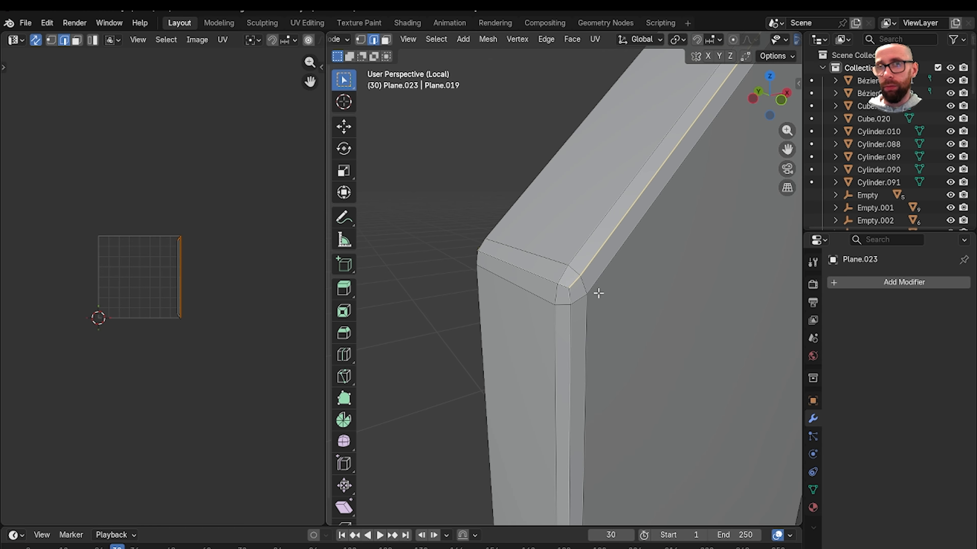
pyautogui.moveTo(562, 320); pyautogui.dragTo(608, 269, button='middle')
pyautogui.scroll(-8, 596, 300)
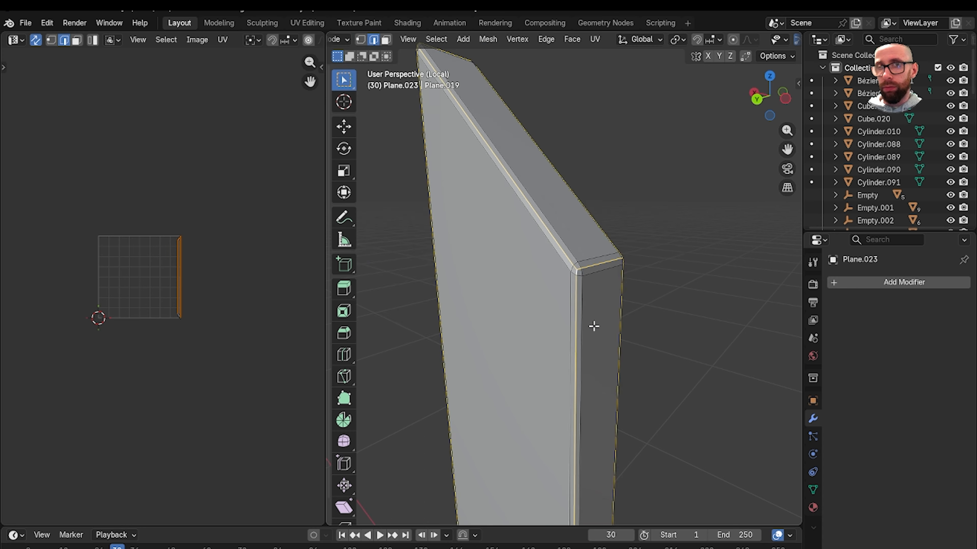
pyautogui.keyDown('shift'); pyautogui.moveTo(584, 362); pyautogui.dragTo(545, 176, button='middle'); pyautogui.keyUp('shift')
pyautogui.scroll(8, 543, 192)
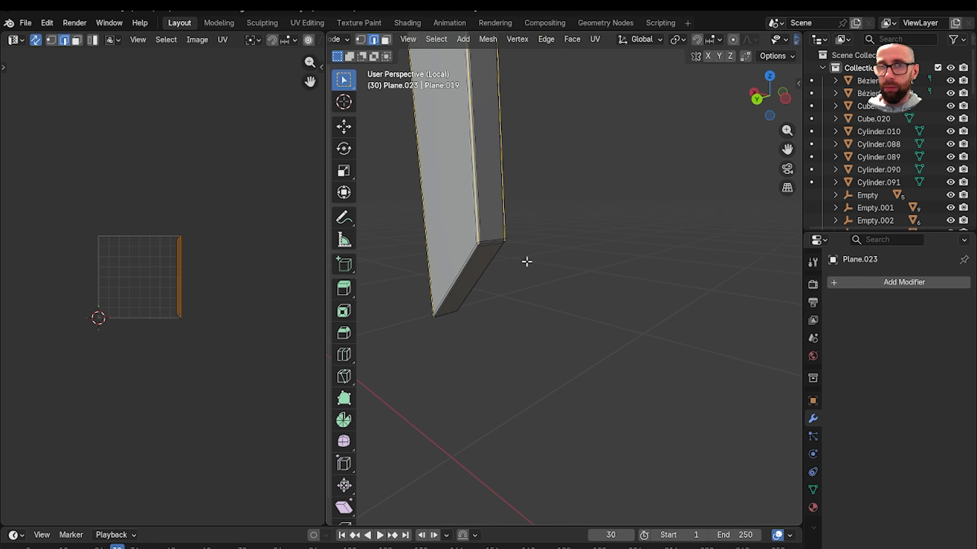
# Add the bevel edges around the side bar's lower mitred end to the selection and mark all selected edges as seams
pyautogui.moveTo(525, 262); pyautogui.dragTo(637, 218, button='middle')
pyautogui.scroll(3, 617, 233)
pyautogui.scroll(3, 622, 229)
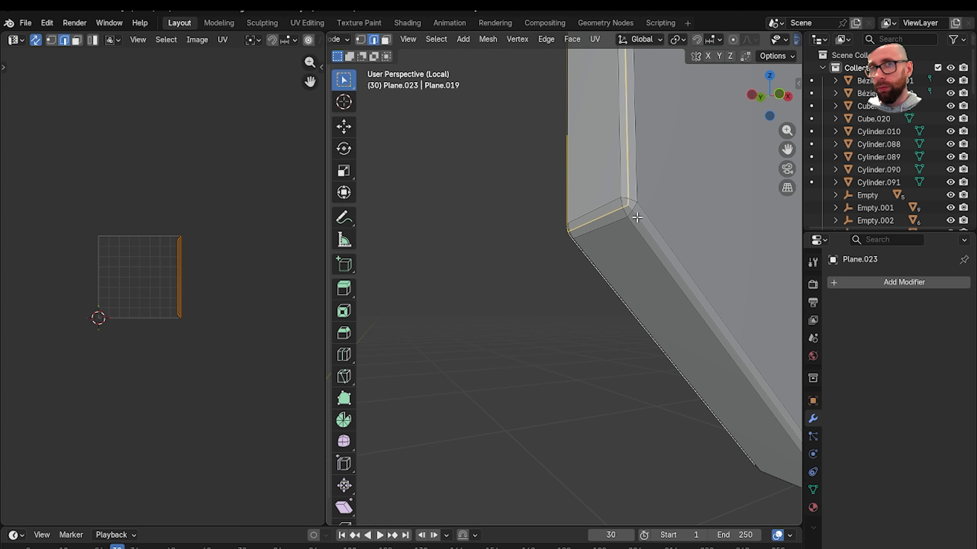
pyautogui.scroll(-4, 639, 222)
pyautogui.keyDown('shift'); pyautogui.moveTo(706, 295); pyautogui.dragTo(543, 189, button='middle'); pyautogui.keyUp('shift')
pyautogui.moveTo(543, 215); pyautogui.dragTo(596, 174, button='middle')
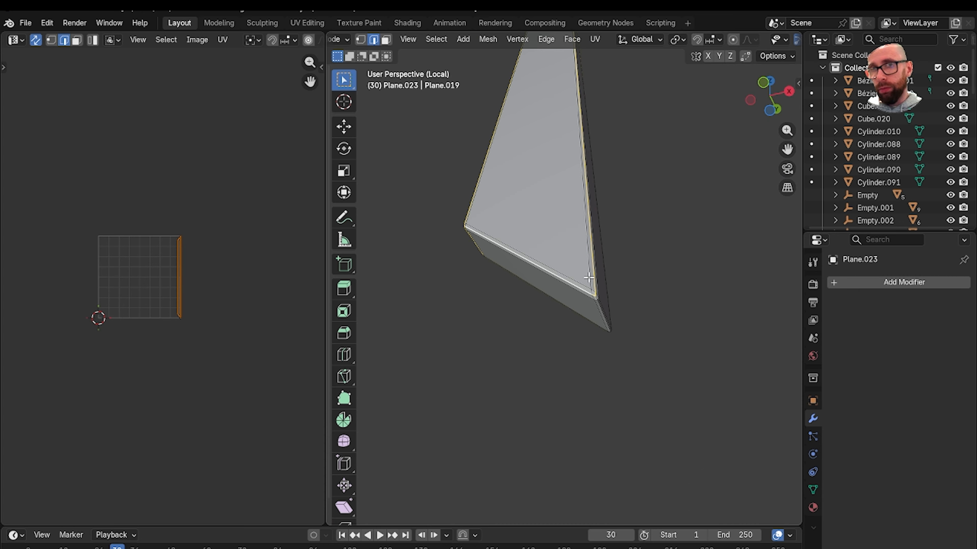
pyautogui.scroll(2, 616, 254)
pyautogui.scroll(3, 625, 275)
pyautogui.keyDown('shift'); pyautogui.moveTo(625, 276); pyautogui.dragTo(530, 177, button='middle'); pyautogui.keyUp('shift')
pyautogui.rightClick(719, 239)
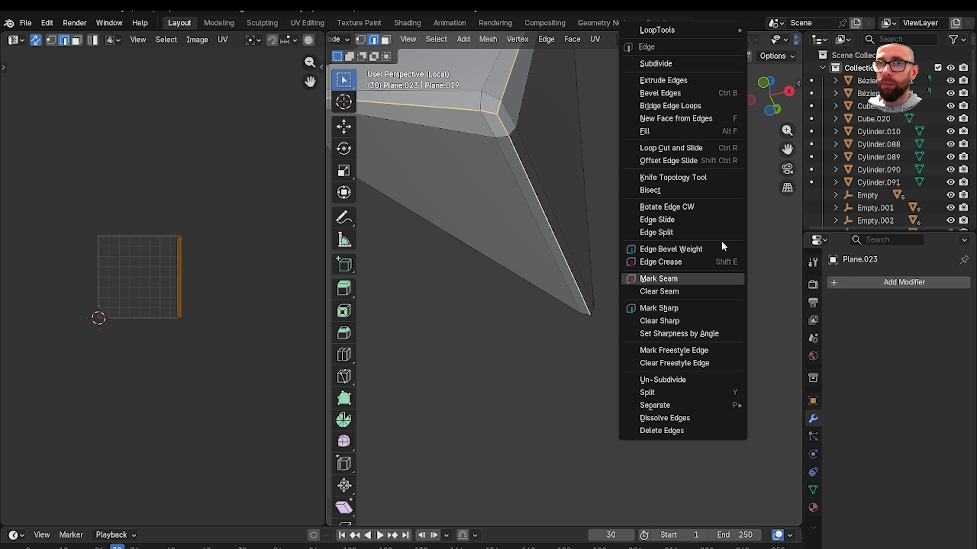
pyautogui.click(708, 282)
# Unwrap the entire side bar Plane.023 and finish editing its mesh
pyautogui.moveTo(707, 283); pyautogui.dragTo(575, 249, button='middle')
pyautogui.press('a')
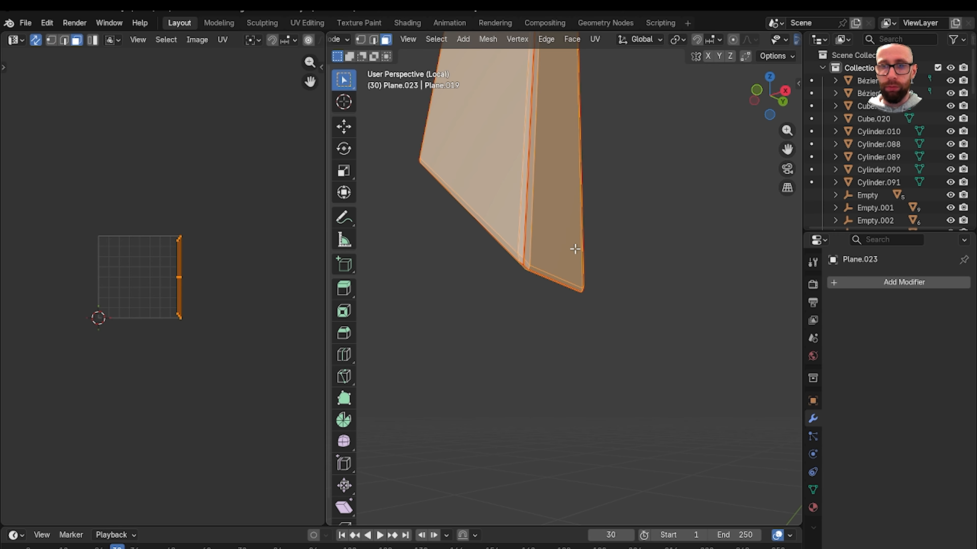
pyautogui.press('u')
pyautogui.click(575, 250)
pyautogui.press('Tab')
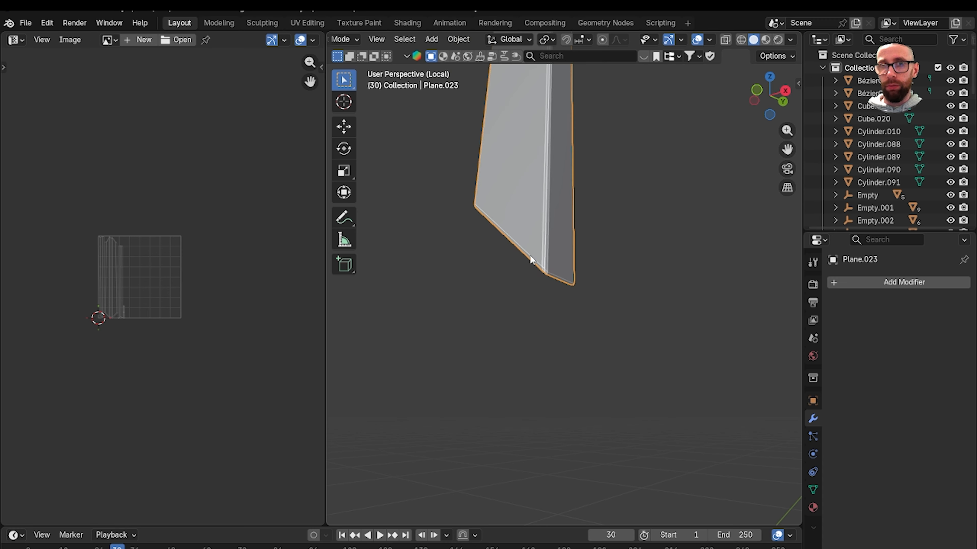
# Reveal the hidden frame bars and check the UV layouts of the top bar and both side bars
pyautogui.hotkey('alt', 'h')
pyautogui.moveTo(530, 261); pyautogui.dragTo(572, 178, button='middle')
pyautogui.click(573, 178)
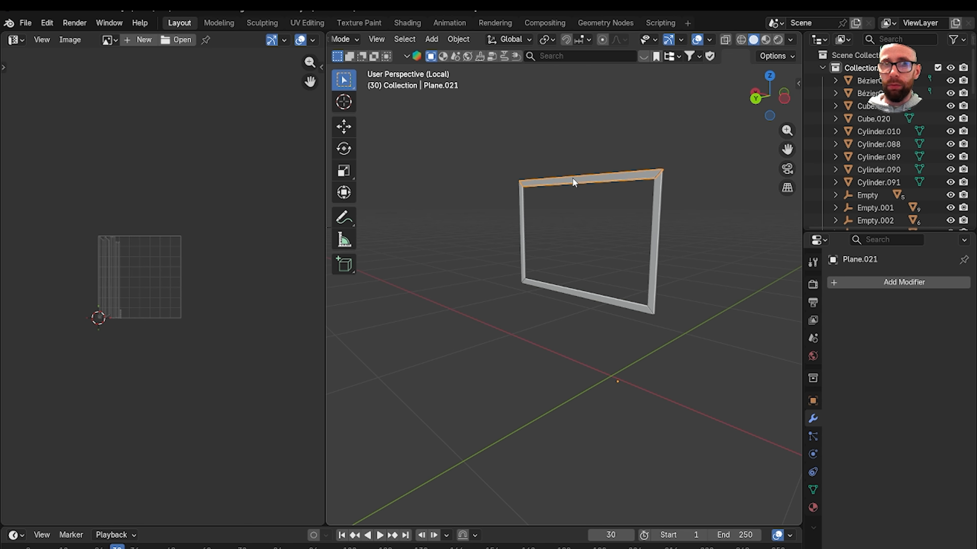
pyautogui.click(522, 216)
pyautogui.click(658, 246)
pyautogui.moveTo(630, 259); pyautogui.dragTo(639, 301, button='middle')
pyautogui.scroll(3, 639, 301)
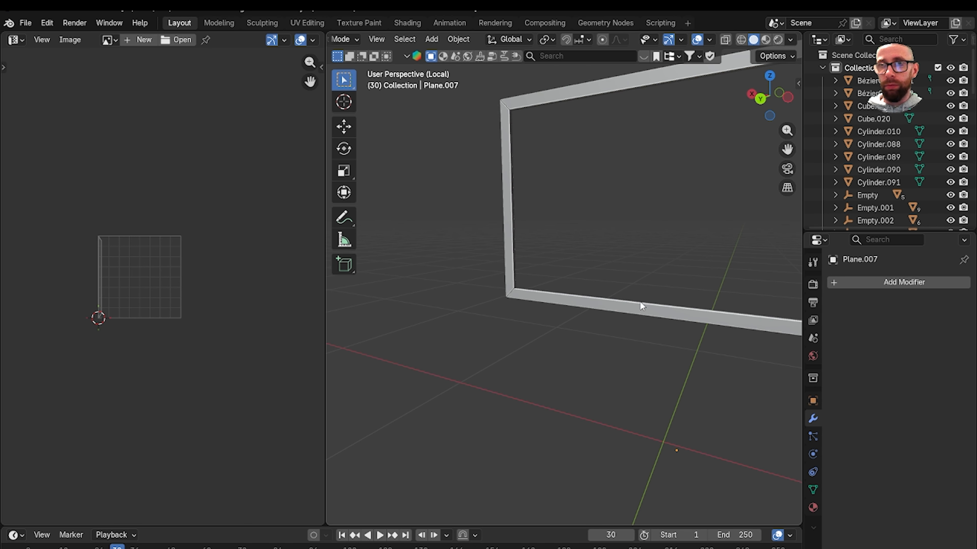
# Hide both side bars and the top bar to isolate the frame's bottom bar Plane.022
pyautogui.press('h')
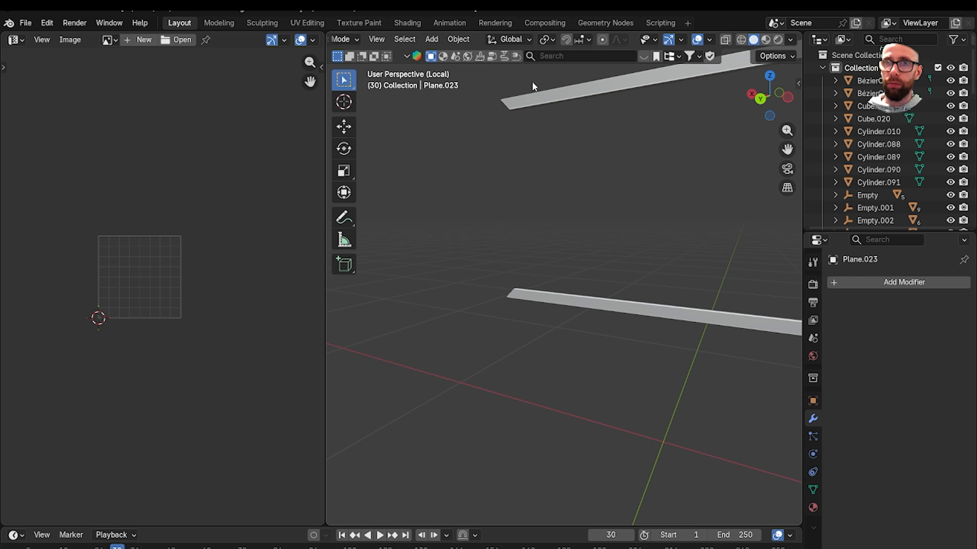
pyautogui.click(533, 98)
pyautogui.press('h')
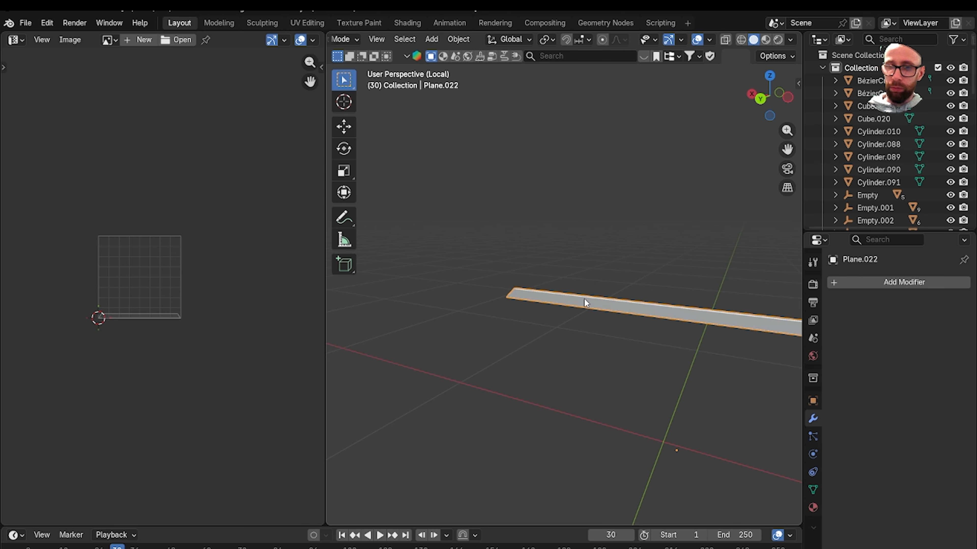
pyautogui.moveTo(584, 298); pyautogui.dragTo(704, 299, button='middle')
pyautogui.press('h')
pyautogui.click(592, 304)
# Open the bottom bar Plane.022 for mesh editing and select the bevel edges around one mitred end and along its length
pyautogui.press('Tab')
pyautogui.scroll(3, 553, 310)
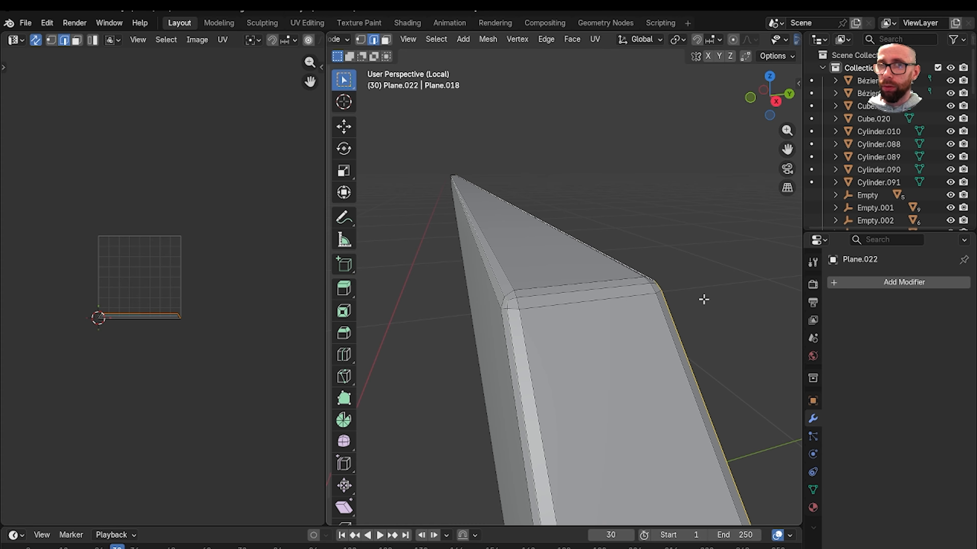
pyautogui.moveTo(527, 300); pyautogui.dragTo(585, 297, button='middle')
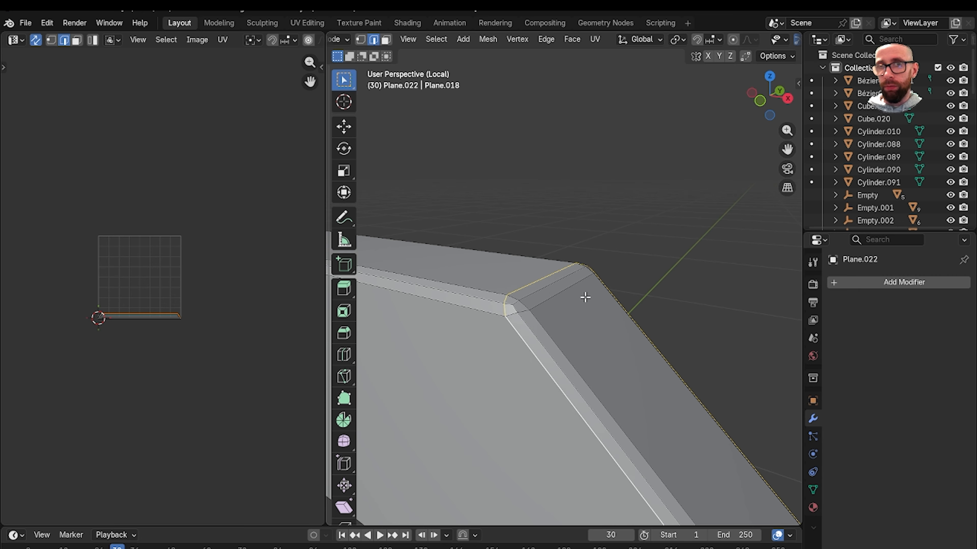
pyautogui.scroll(-4, 498, 301)
pyautogui.moveTo(498, 301); pyautogui.dragTo(469, 309, button='middle')
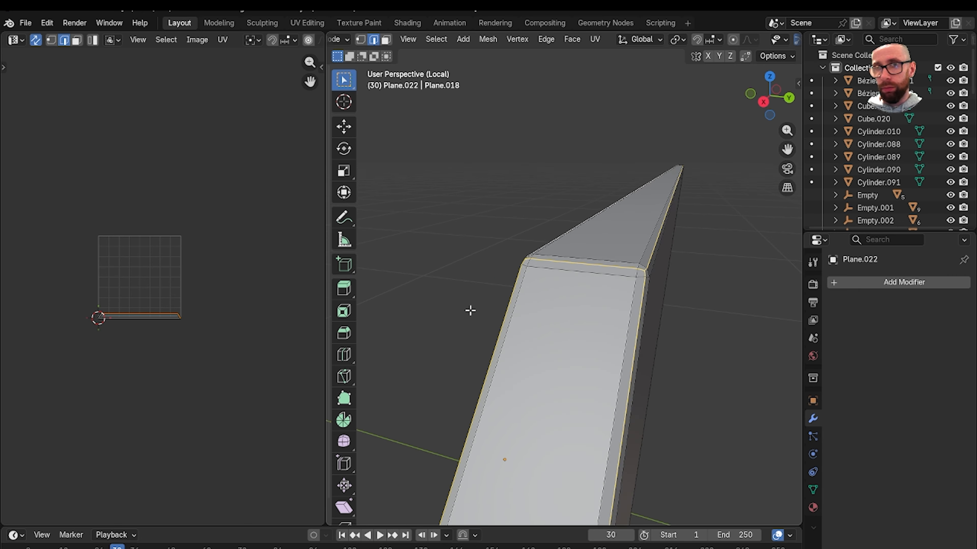
pyautogui.moveTo(587, 288); pyautogui.dragTo(653, 274, button='middle')
pyautogui.scroll(-3, 560, 310)
pyautogui.scroll(-5, 215, 289)
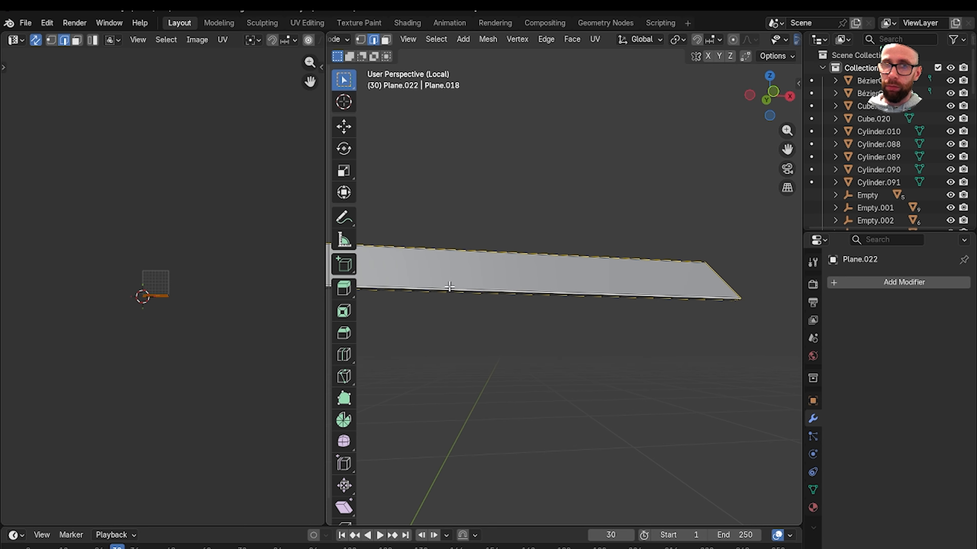
# Add the bevel edges at the bottom bar's other mitred end to the selection and mark all selected edges as seams
pyautogui.moveTo(576, 285)
pyautogui.mouseDown(button='middle')
pyautogui.moveTo(556, 294)
pyautogui.moveTo(489, 290)
pyautogui.moveTo(600, 301)
pyautogui.moveTo(541, 294)
pyautogui.moveTo(585, 287)
pyautogui.moveTo(572, 277)
pyautogui.mouseUp(button='middle')
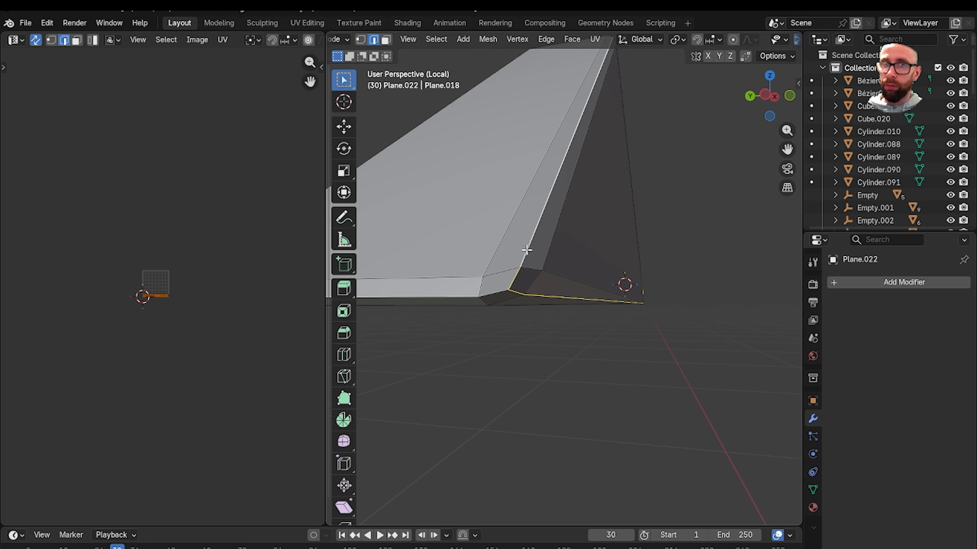
pyautogui.moveTo(457, 296); pyautogui.dragTo(678, 267, button='middle')
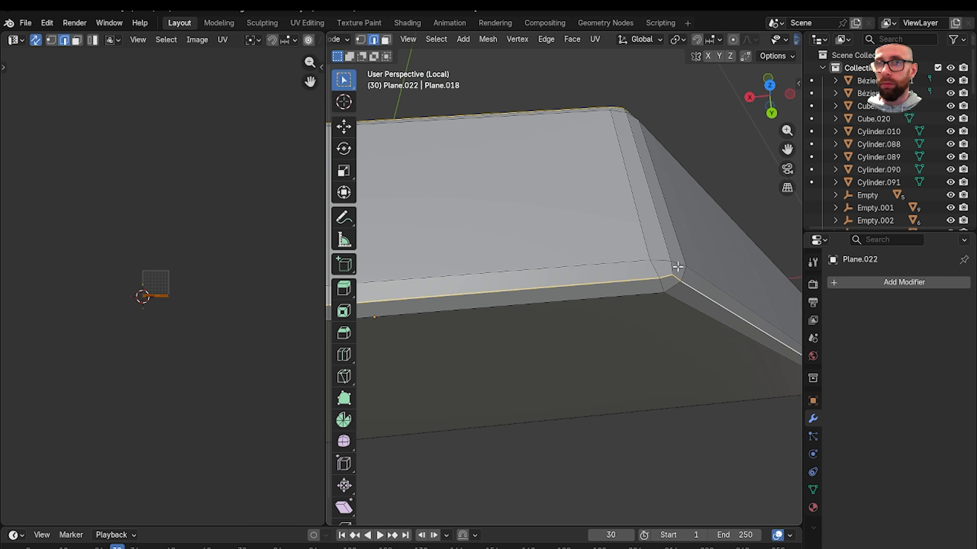
pyautogui.hotkey('ctrl', 'e')
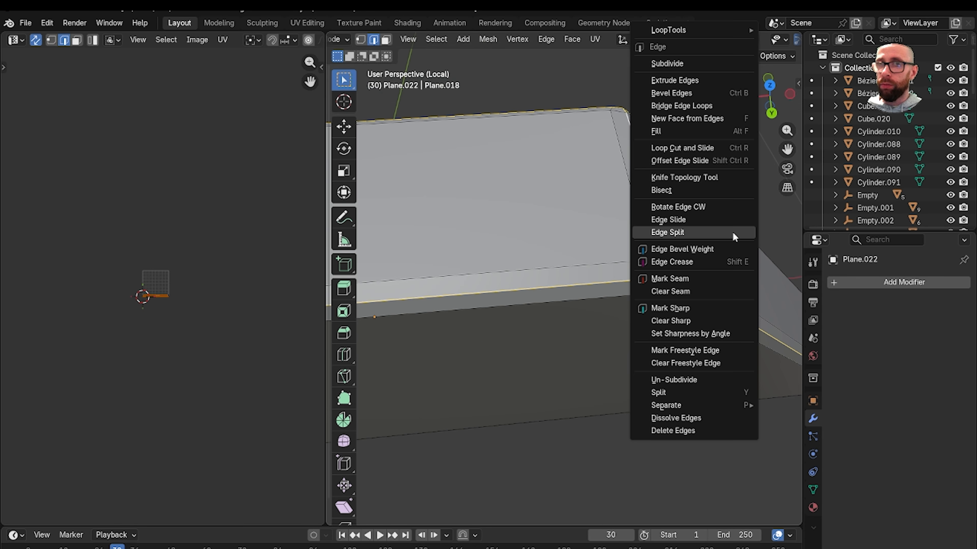
pyautogui.click(696, 279)
# Unwrap the entire bottom bar with the Conformal method and finish editing its mesh
pyautogui.press('a')
pyautogui.press('u')
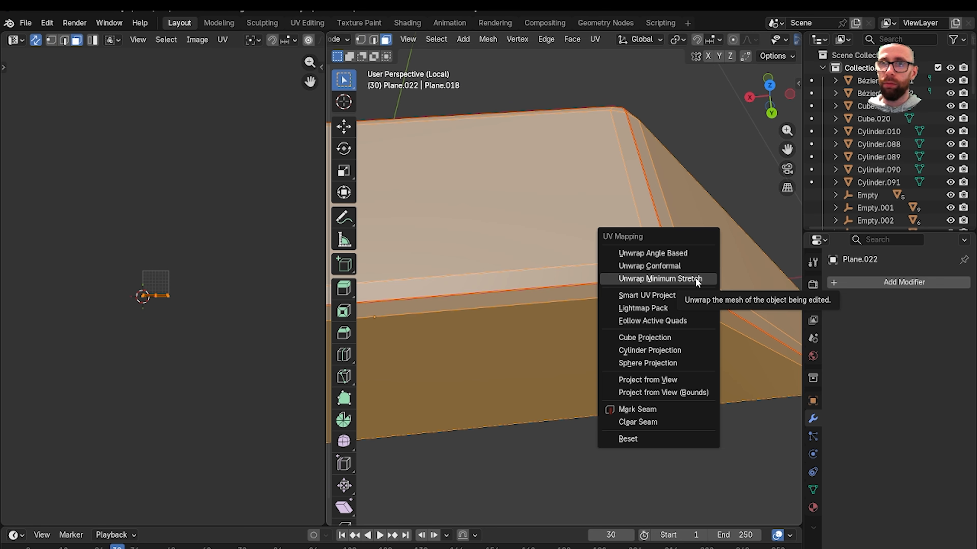
pyautogui.click(691, 269)
pyautogui.scroll(4, 182, 275)
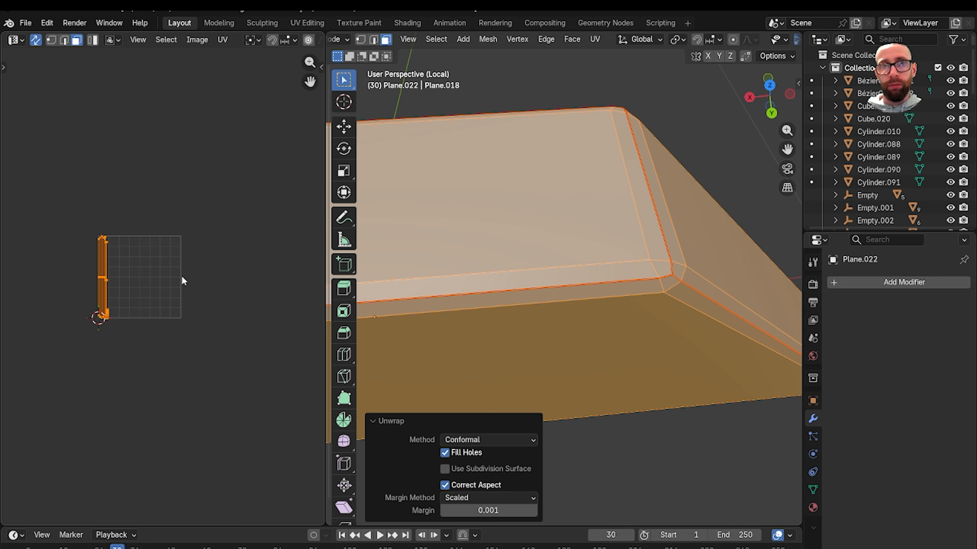
pyautogui.press('Tab')
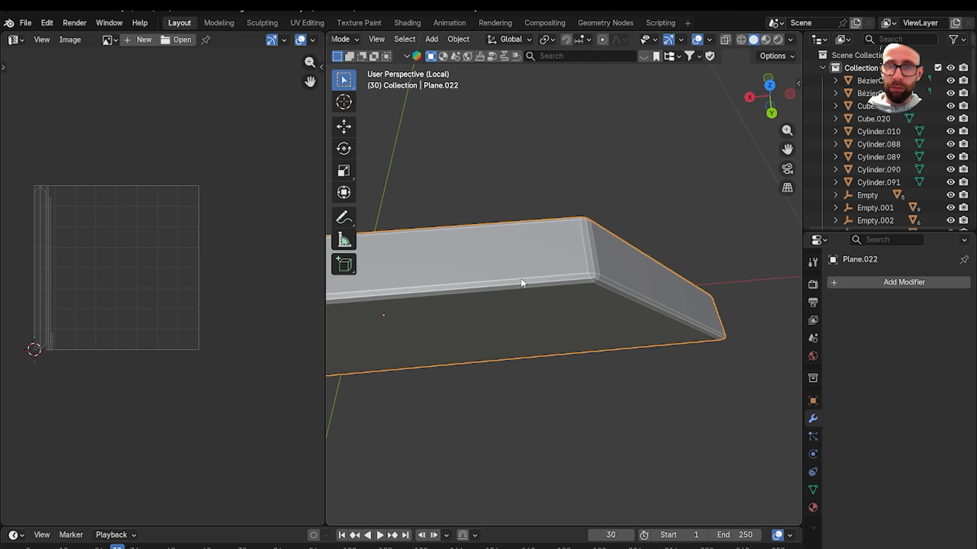
# Reveal the hidden frame bars and select side bar Plane.023 to check its UV layout
pyautogui.hotkey('alt', 'h')
pyautogui.scroll(-10, 518, 227)
pyautogui.moveTo(551, 226); pyautogui.dragTo(563, 203, button='middle')
pyautogui.scroll(5, 473, 191)
pyautogui.click(548, 270)
pyautogui.scroll(-3, 540, 305)
pyautogui.scroll(-2, 398, 250)
pyautogui.moveTo(402, 251); pyautogui.dragTo(508, 246, button='middle')
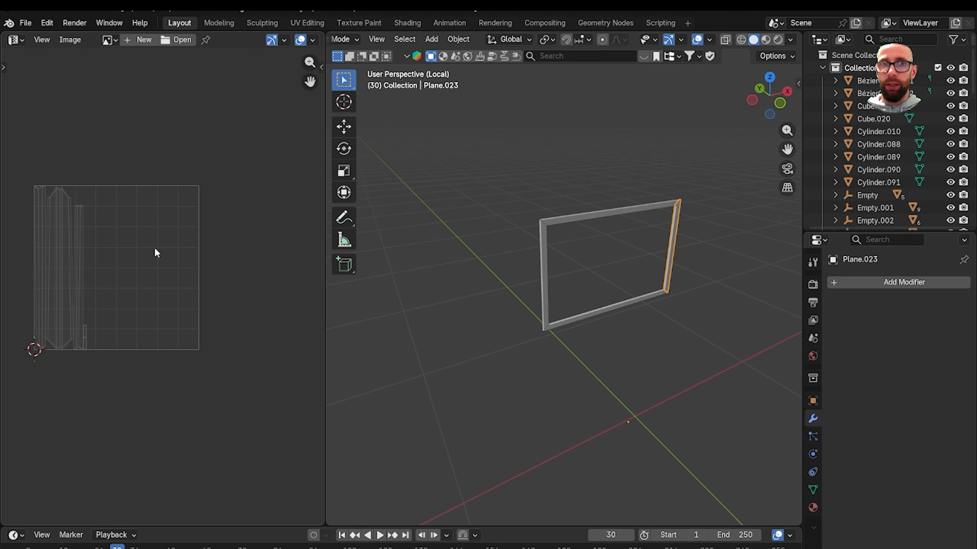
# Inspect the UV layouts of the frame's side, top and bottom bars one after another
pyautogui.click(543, 247)
pyautogui.click(580, 212)
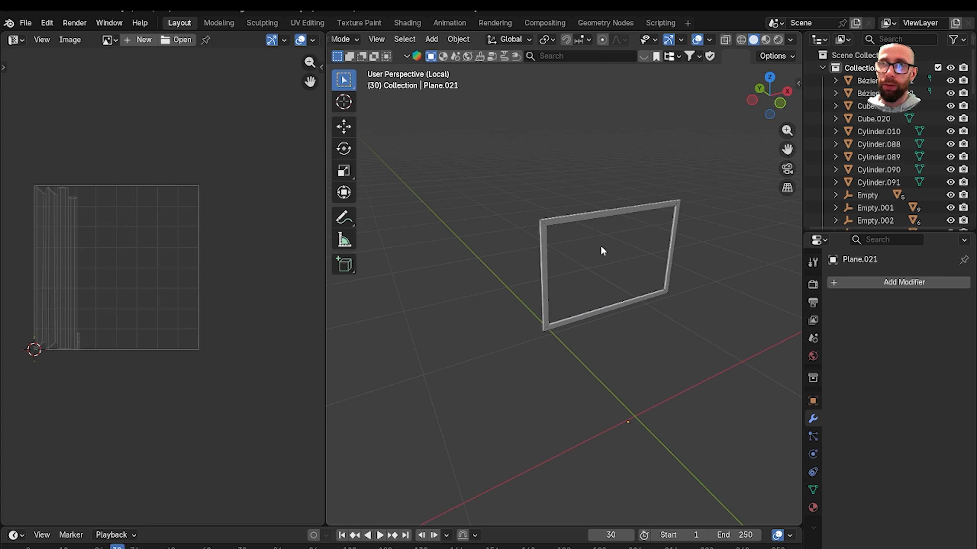
pyautogui.click(612, 307)
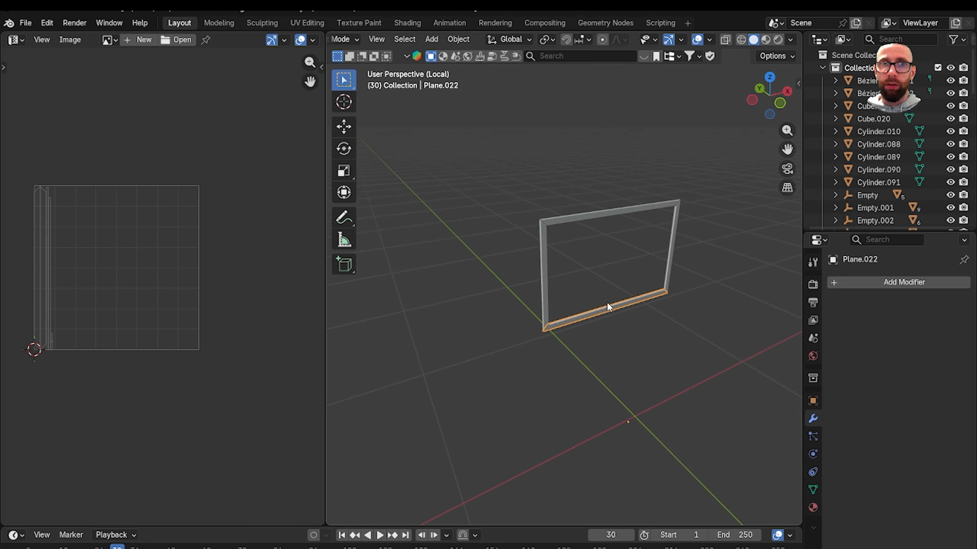
pyautogui.moveTo(607, 302); pyautogui.dragTo(590, 240, button='middle')
pyautogui.click(583, 200)
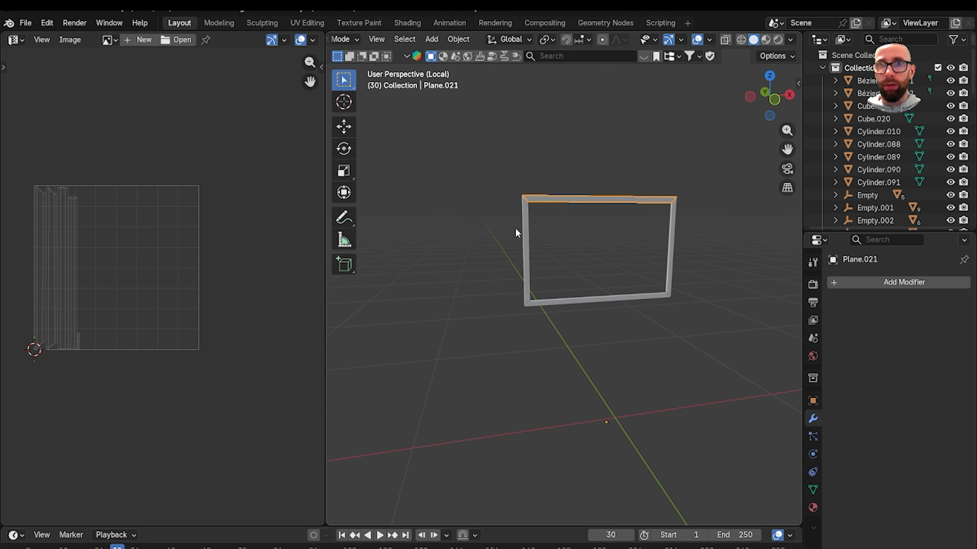
pyautogui.click(527, 237)
pyautogui.moveTo(527, 239); pyautogui.dragTo(644, 301, button='middle')
pyautogui.click(594, 326)
# Check the mesh UVs of the bottom bar, the top bar and side bar Plane.007 in Edit Mode
pyautogui.press('Tab')
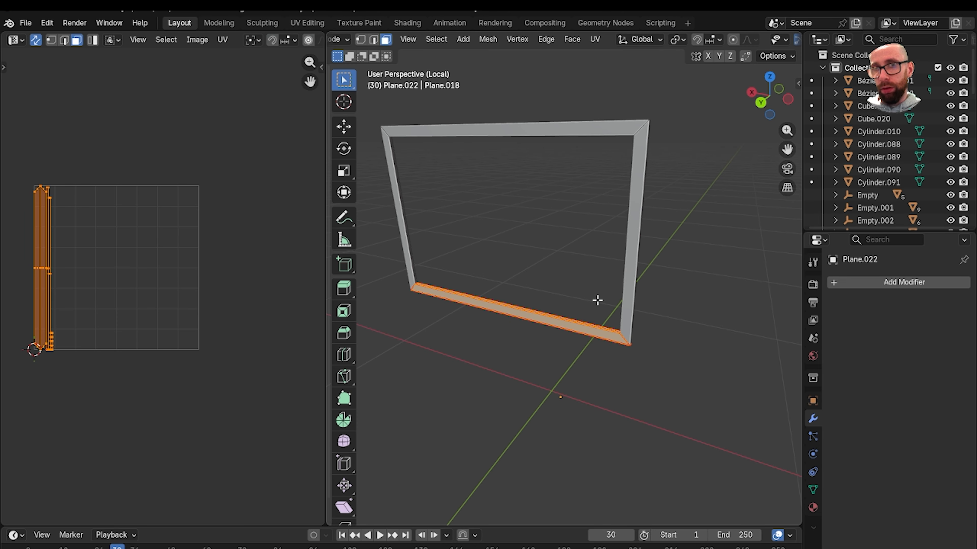
pyautogui.scroll(3, 597, 301)
pyautogui.press('Tab')
pyautogui.scroll(-4, 500, 174)
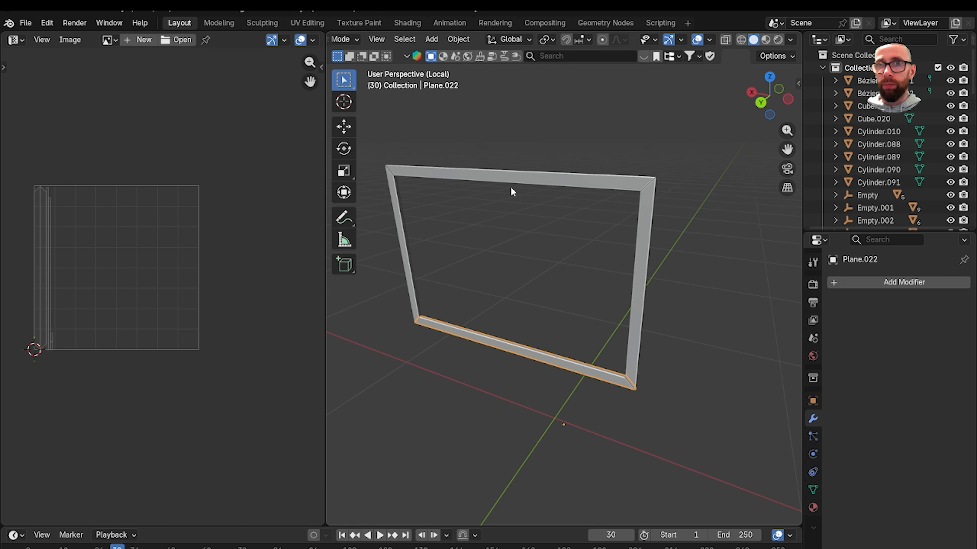
pyautogui.click(519, 184)
pyautogui.press('Tab')
pyautogui.press('Tab')
pyautogui.click(648, 253)
pyautogui.press('Tab')
pyautogui.press('Tab')
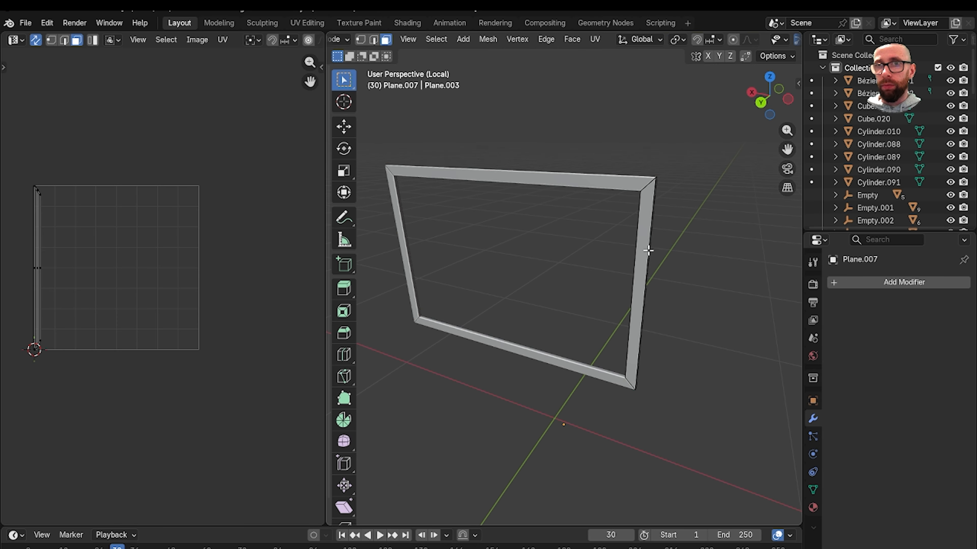
# Isolate side bar Plane.007 in local view and open it for mesh editing in edge selection mode
pyautogui.press('KP_Divide')
pyautogui.press('KP_Divide')
pyautogui.press('Tab')
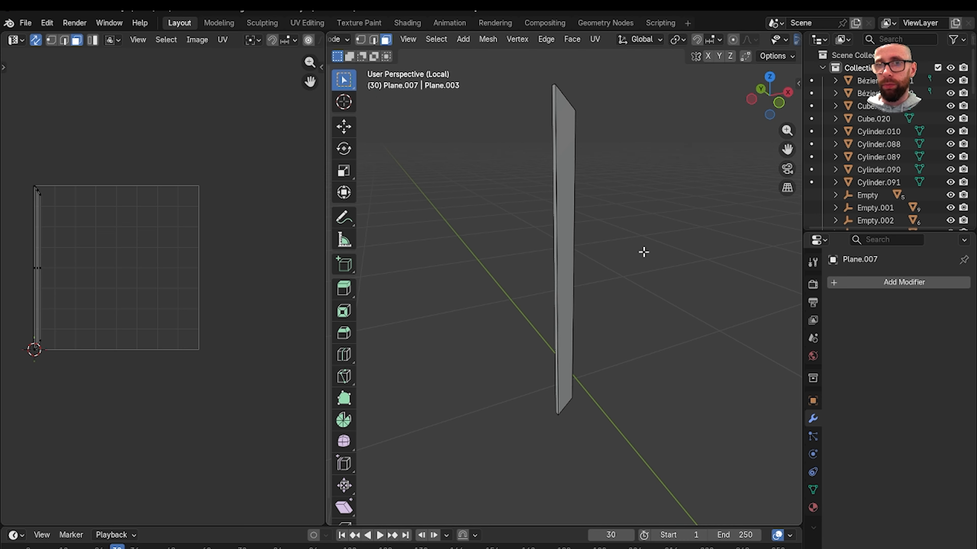
pyautogui.press('2')
# Mark seams along the bevelled side edges and end corners of side bar Plane.007
pyautogui.scroll(4, 580, 283)
pyautogui.moveTo(571, 275); pyautogui.dragTo(563, 255, button='middle')
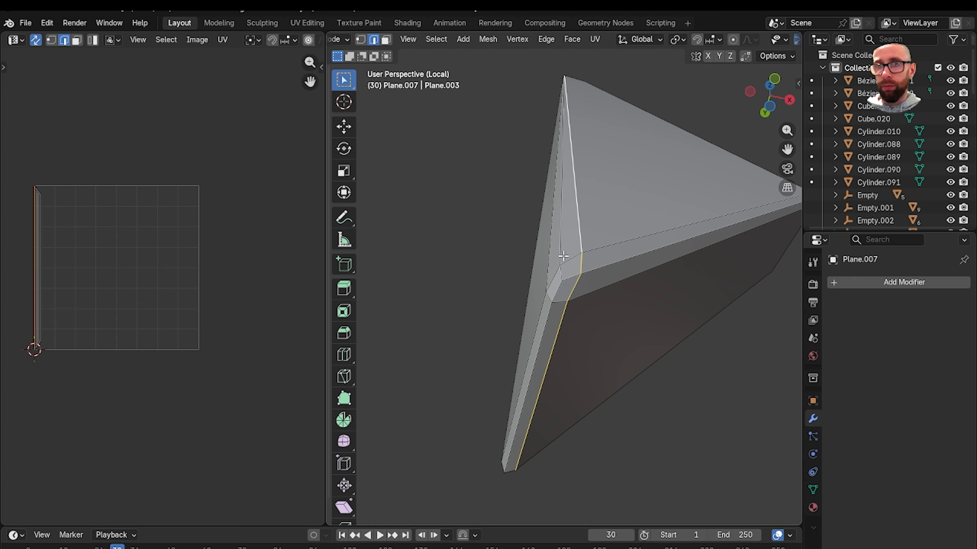
pyautogui.moveTo(531, 304); pyautogui.dragTo(535, 196, button='middle')
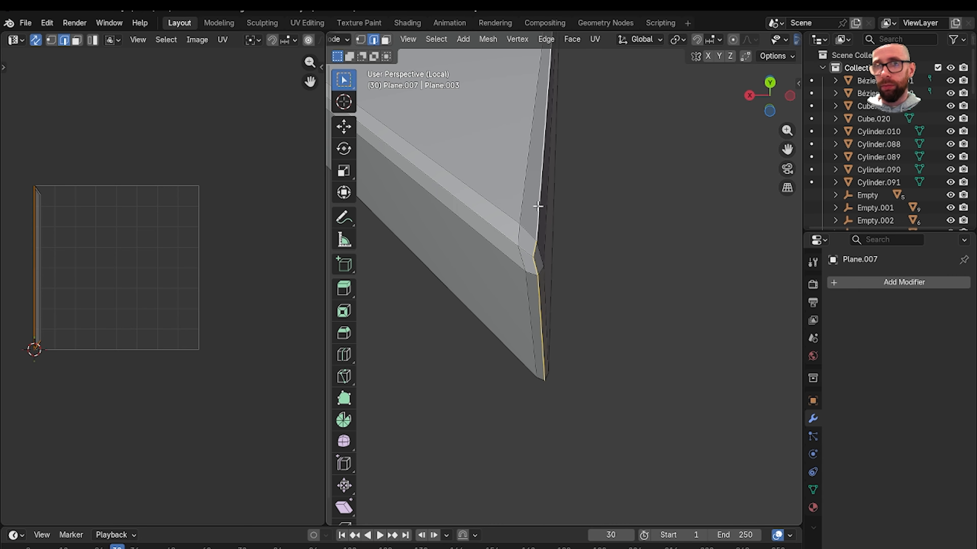
pyautogui.moveTo(493, 224); pyautogui.dragTo(506, 242, button='middle')
pyautogui.scroll(2, 506, 241)
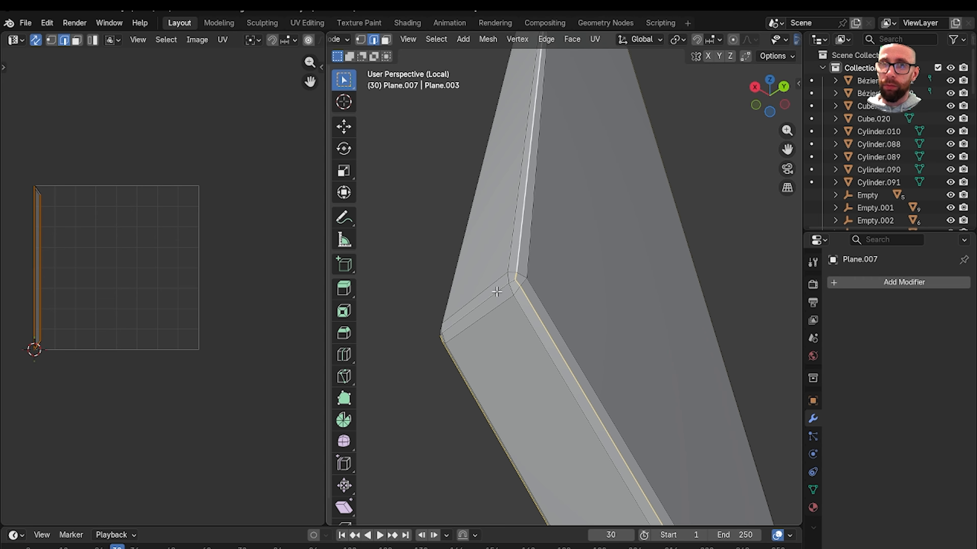
pyautogui.moveTo(496, 292); pyautogui.dragTo(611, 295, button='middle')
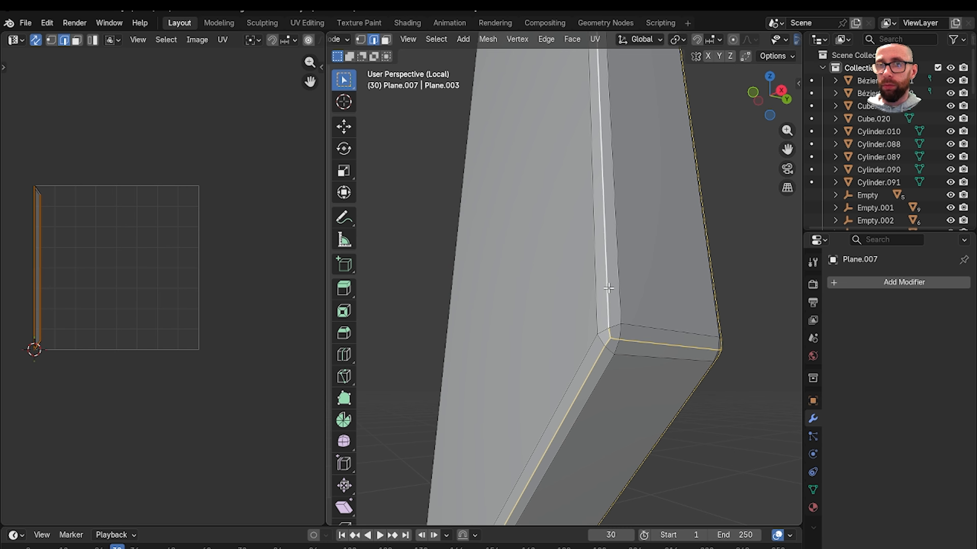
pyautogui.scroll(-8, 609, 288)
pyautogui.moveTo(585, 223); pyautogui.dragTo(571, 202, button='middle')
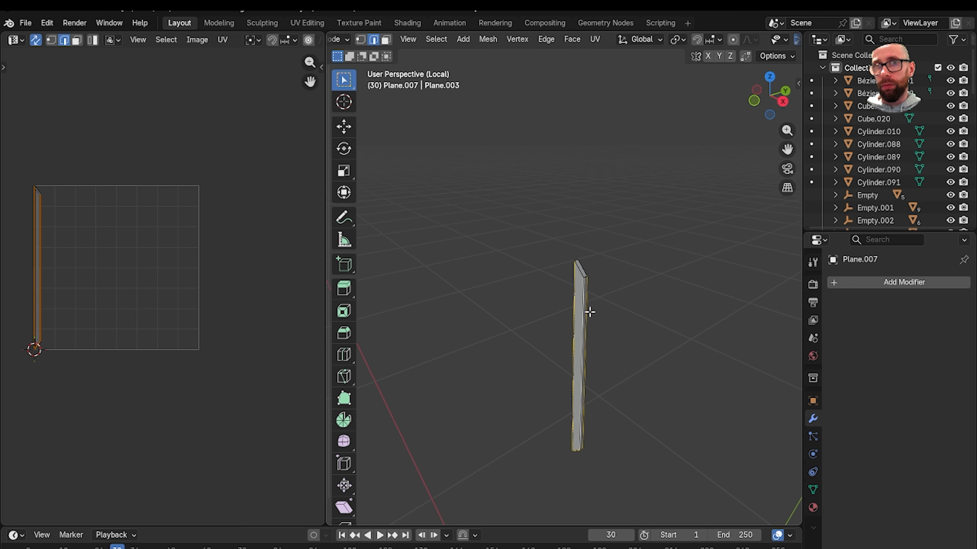
pyautogui.scroll(8, 590, 313)
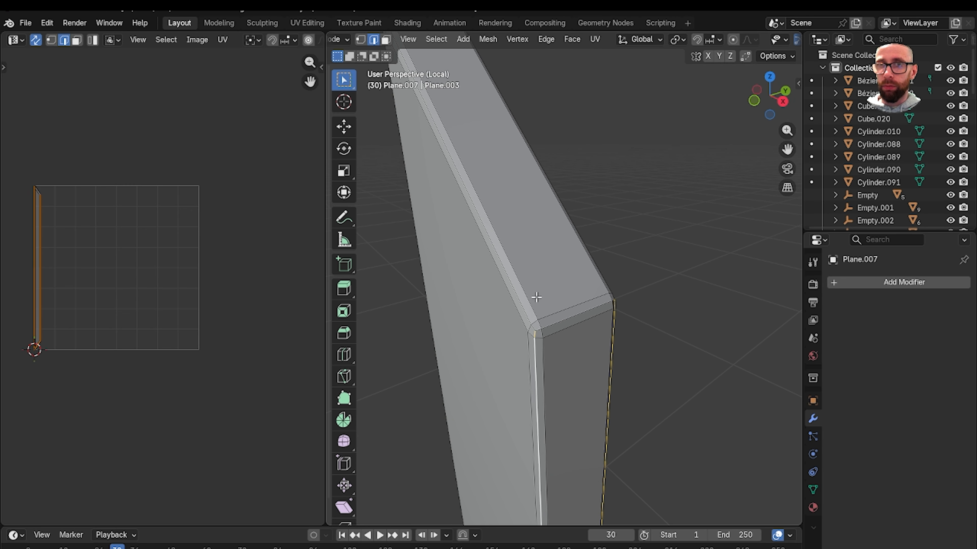
pyautogui.moveTo(556, 321); pyautogui.dragTo(442, 310, button='middle')
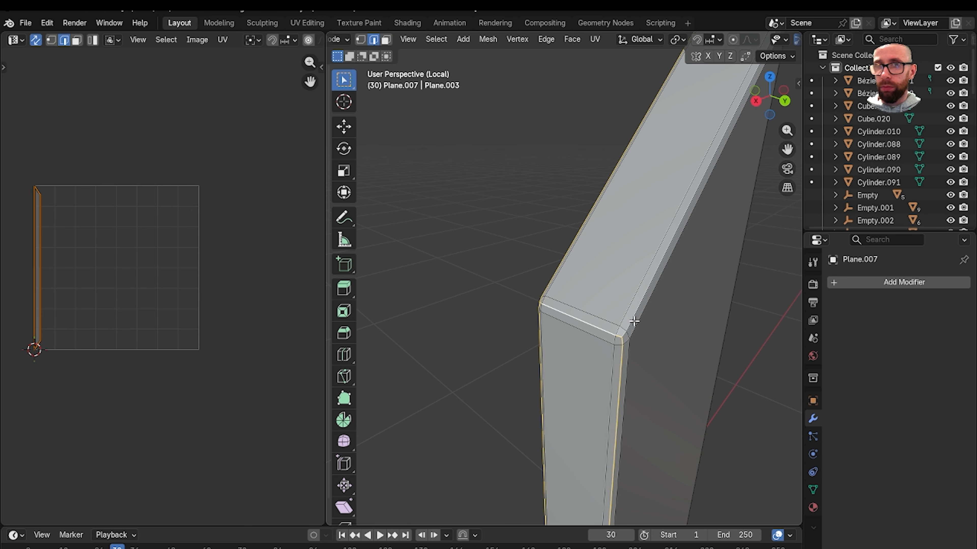
pyautogui.scroll(-2, 646, 254)
pyautogui.moveTo(495, 332); pyautogui.dragTo(639, 284, button='middle')
pyautogui.hotkey('ctrl', 'e')
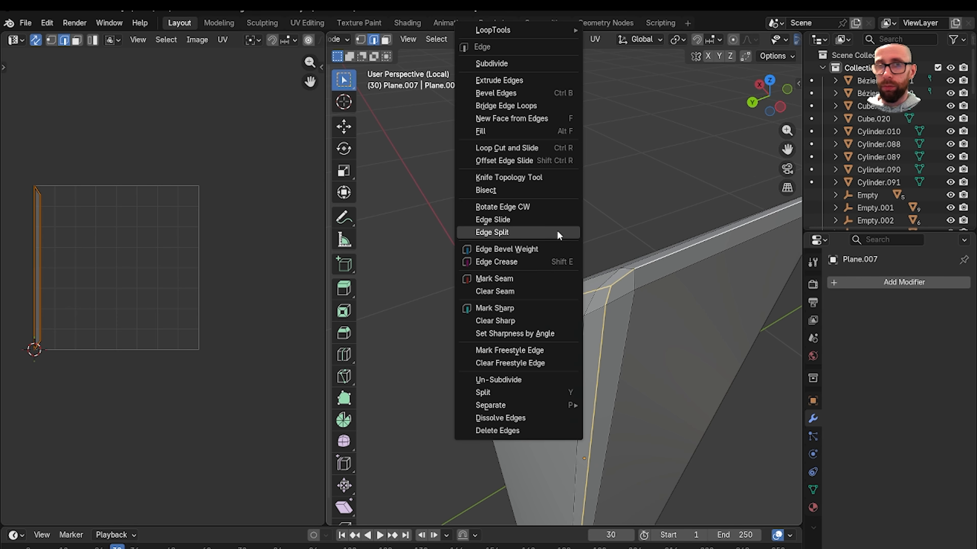
pyautogui.click(537, 279)
# Unwrap all faces of side bar Plane.007 with the Conformal method and return to the full scene
pyautogui.press('3')
pyautogui.press('a')
pyautogui.press('u')
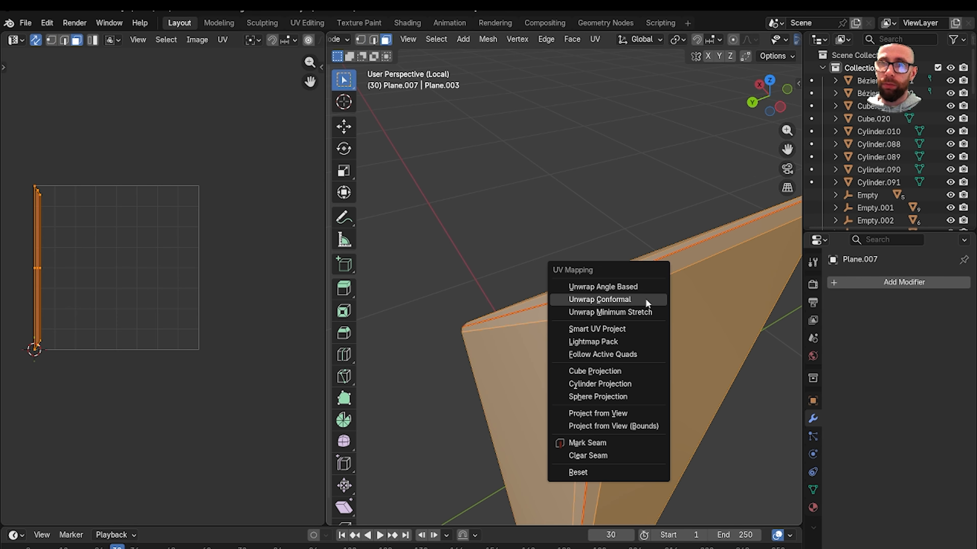
pyautogui.click(646, 301)
pyautogui.press('Tab')
pyautogui.scroll(-1, 306, 251)
pyautogui.scroll(-3, 542, 265)
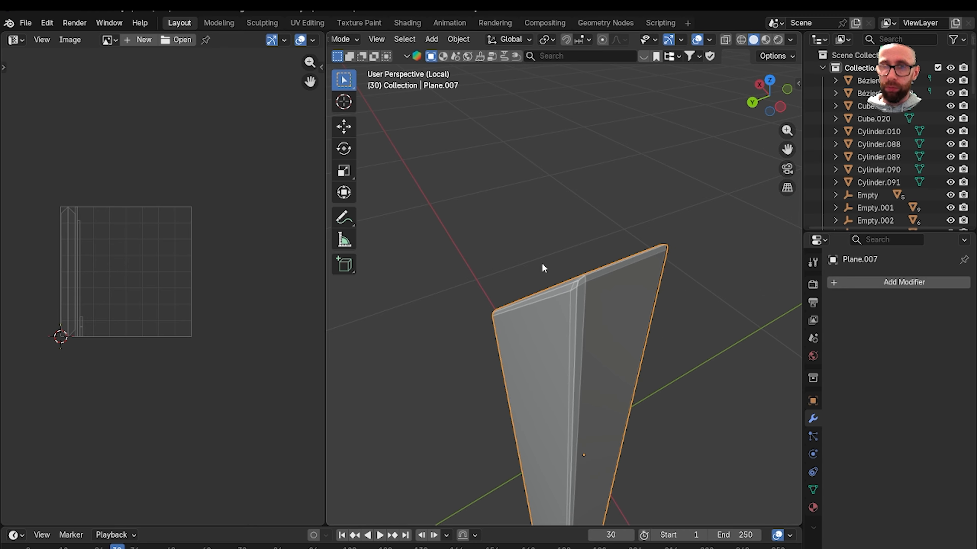
pyautogui.press('KP_Divide')
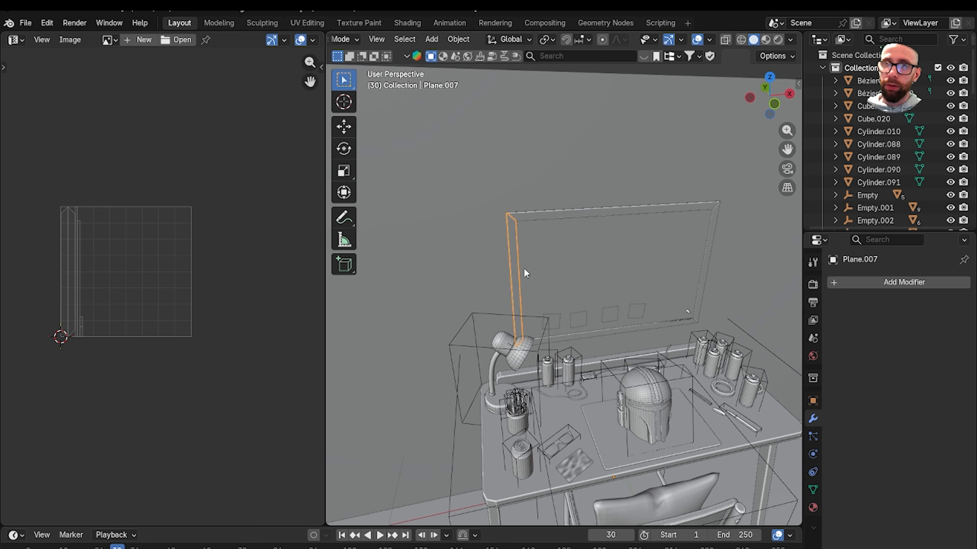
# Switch the viewport to Material Preview and link the wall's checker material to all four frame bars
pyautogui.scroll(3, 583, 213)
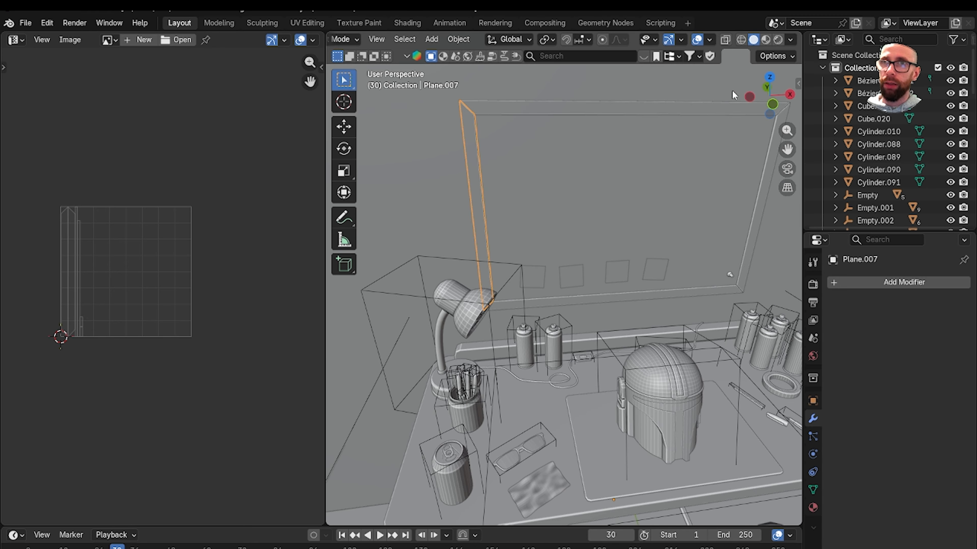
pyautogui.click(766, 39)
pyautogui.scroll(2, 555, 206)
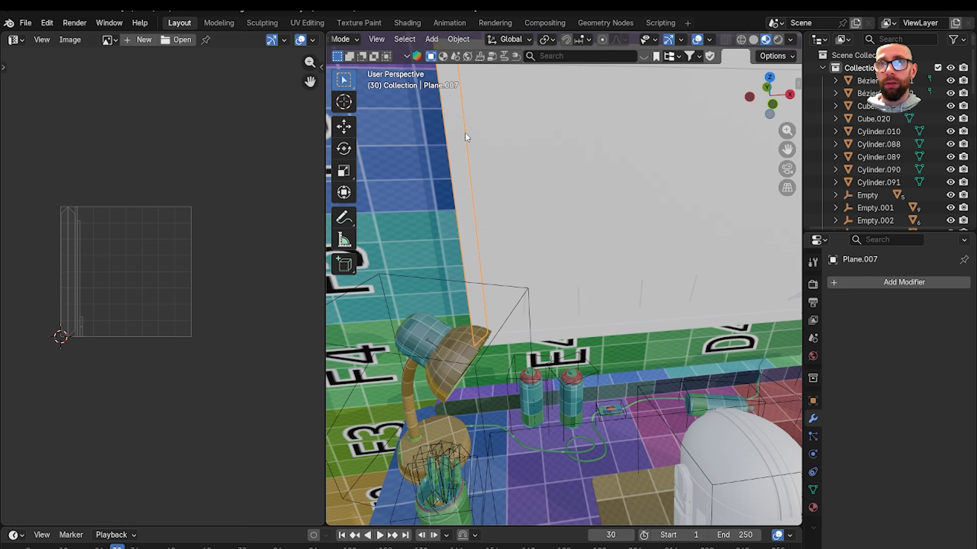
pyautogui.scroll(-4, 461, 146)
pyautogui.click(707, 196)
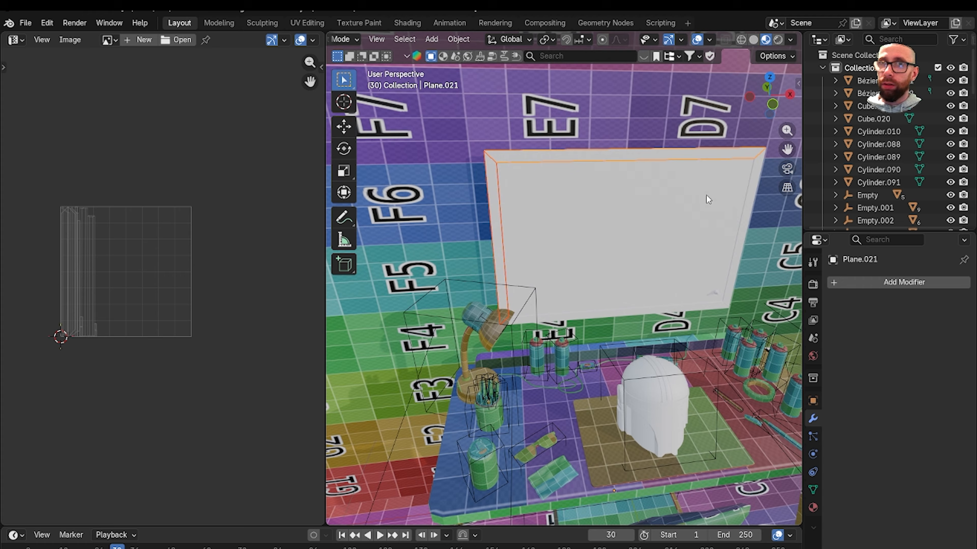
pyautogui.keyDown('shift'); pyautogui.click(747, 216); pyautogui.keyUp('shift')
pyautogui.keyDown('shift'); pyautogui.click(690, 309); pyautogui.keyUp('shift')
pyautogui.keyDown('shift'); pyautogui.moveTo(392, 135); pyautogui.dragTo(542, 185, button='middle'); pyautogui.keyUp('shift')
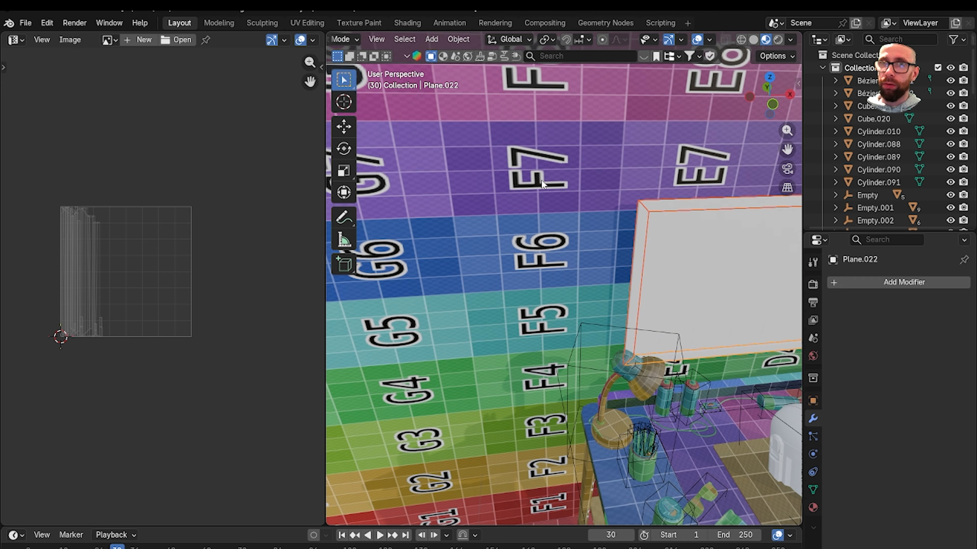
pyautogui.hotkey('ctrl', 'l')
pyautogui.click(520, 191)
pyautogui.scroll(2, 595, 221)
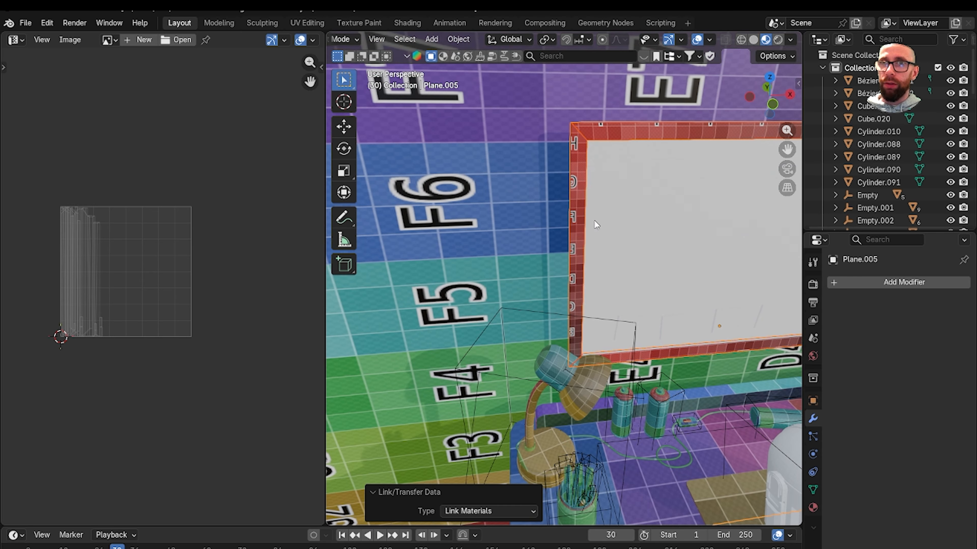
# Scale down the UVs of all four frame bars together so their checker squares match the wall's
pyautogui.click(589, 156)
pyautogui.scroll(-2, 697, 268)
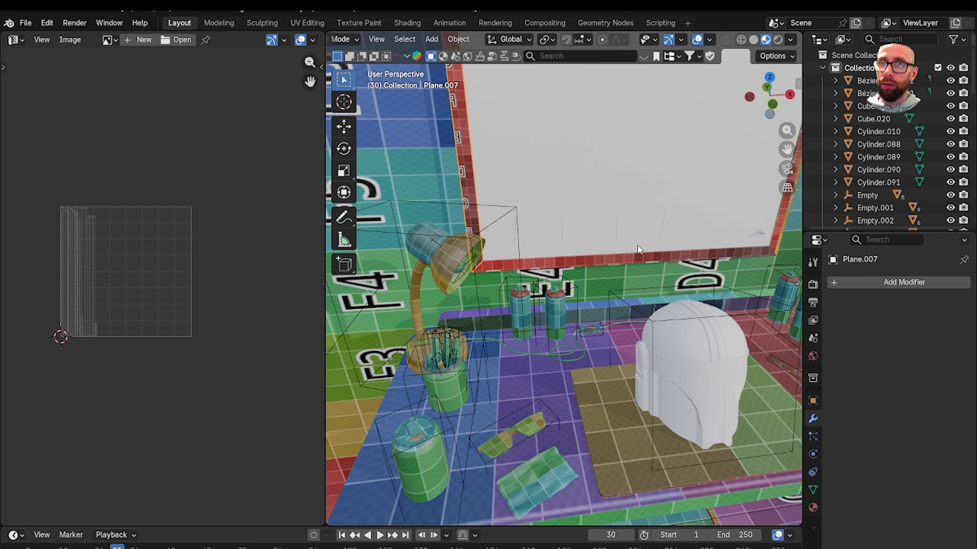
pyautogui.click(633, 258)
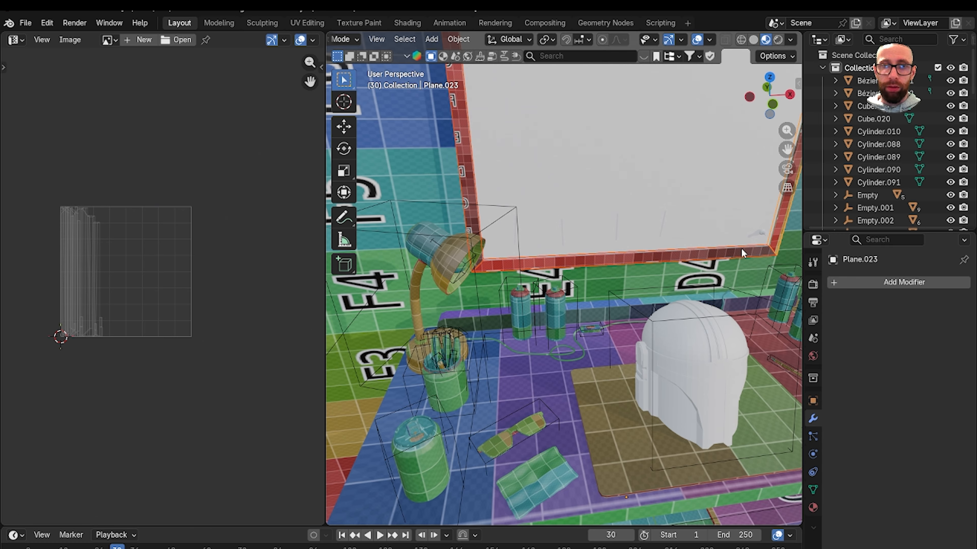
pyautogui.press('Tab')
pyautogui.scroll(-4, 214, 268)
pyautogui.scroll(2, 197, 261)
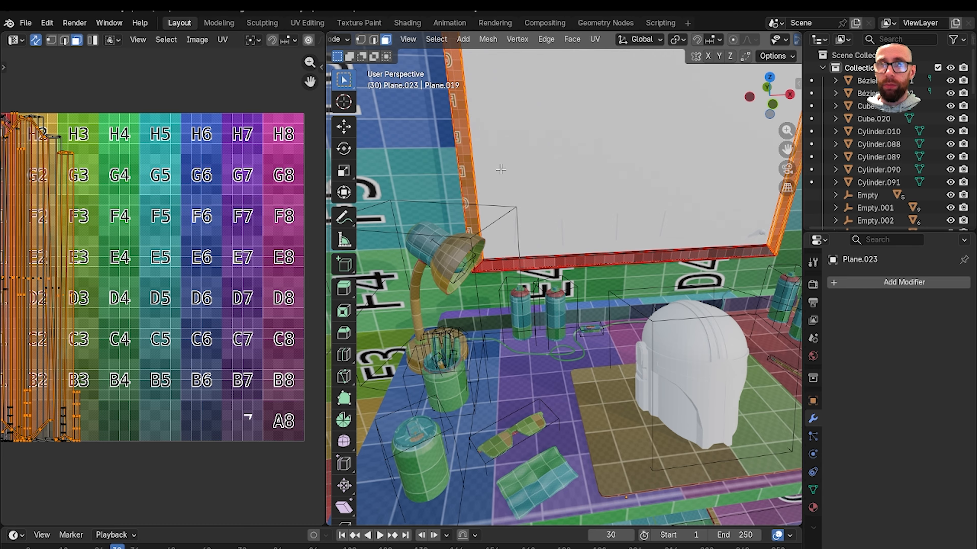
pyautogui.scroll(4, 500, 169)
pyautogui.press('a')
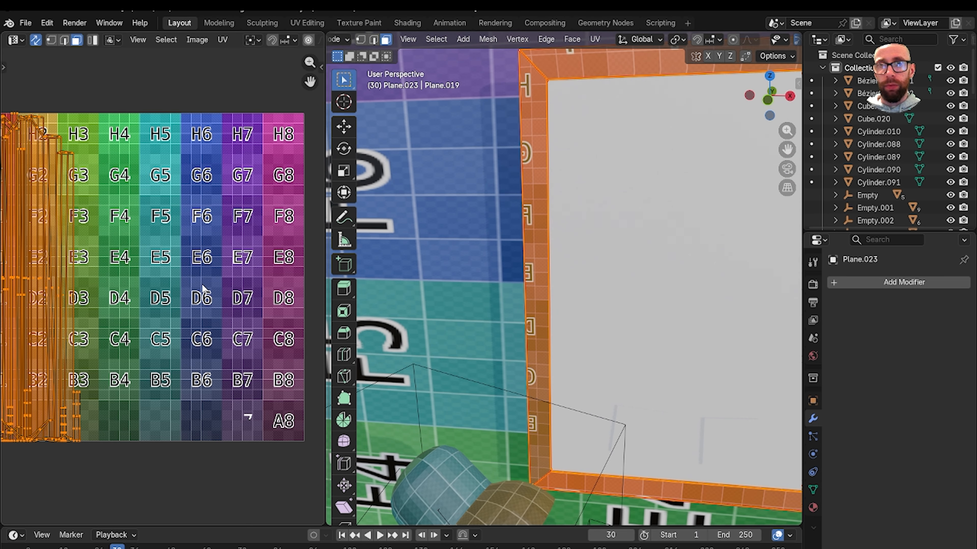
pyautogui.press('s')
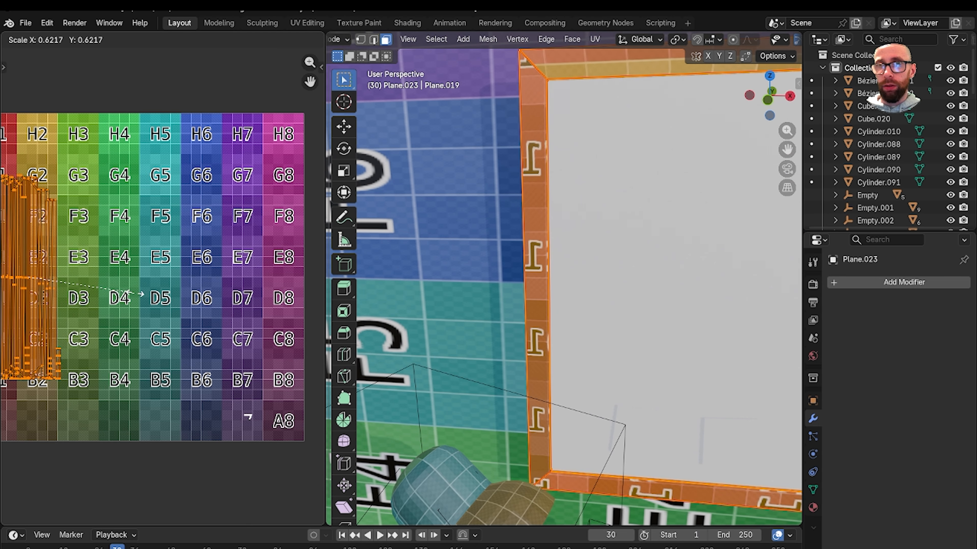
pyautogui.click(69, 273)
pyautogui.scroll(-3, 540, 301)
pyautogui.press('Tab')
pyautogui.scroll(-2, 581, 299)
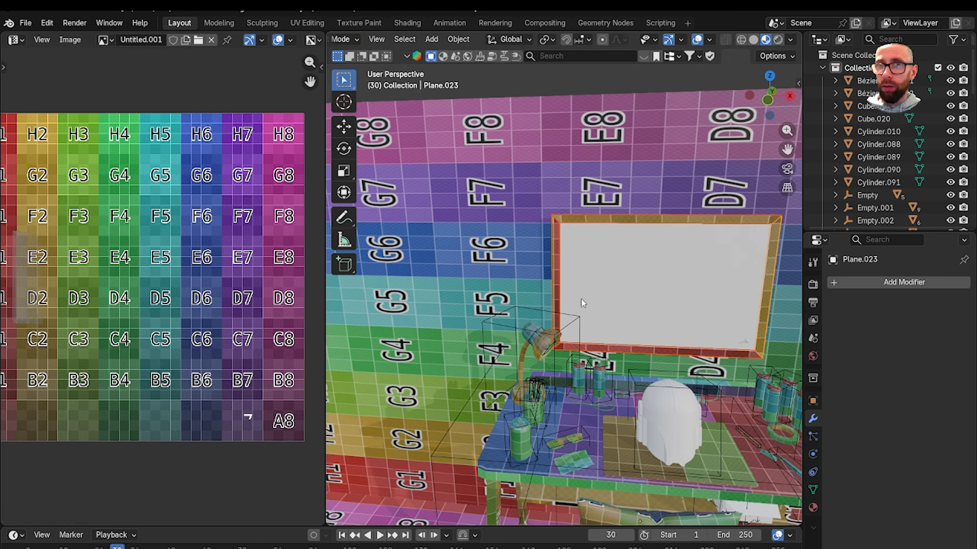
# Unwrap the flat board panel Plane.008 inside the frame with the Conformal method
pyautogui.scroll(4, 556, 277)
pyautogui.click(566, 247)
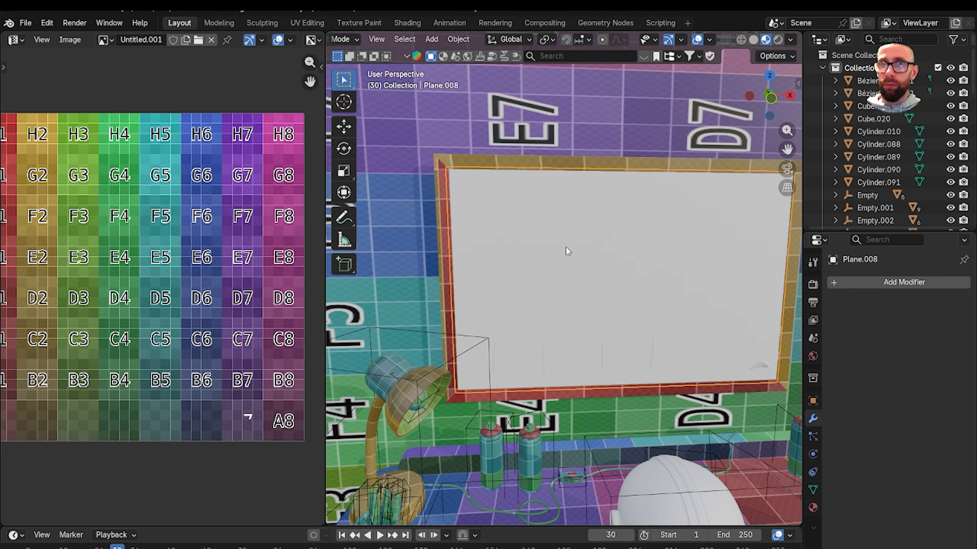
pyautogui.press('Tab')
pyautogui.press('a')
pyautogui.press('u')
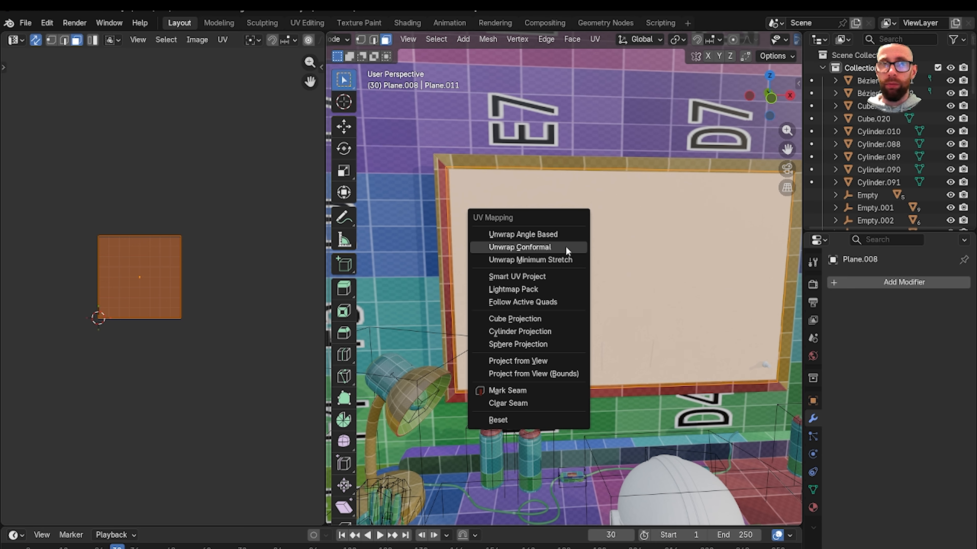
pyautogui.click(566, 248)
pyautogui.press('Tab')
# Link the wall's checker material to the board panel Plane.008
pyautogui.click(620, 200)
pyautogui.hotkey('ctrl', 'l')
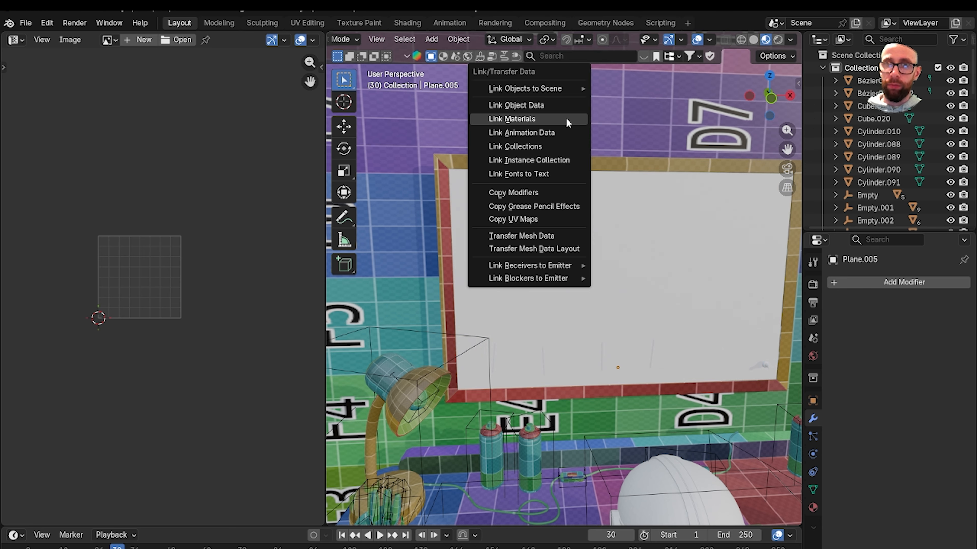
pyautogui.click(566, 120)
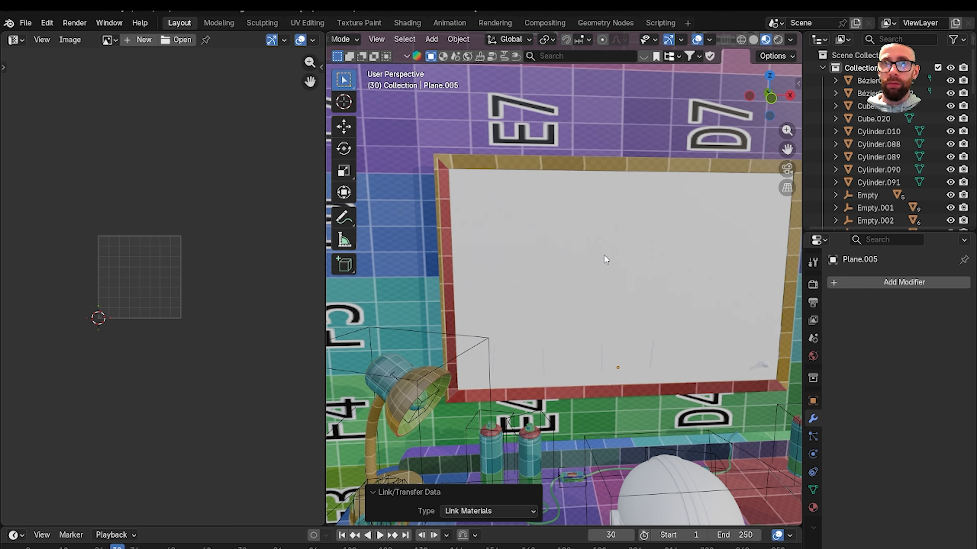
pyautogui.click(596, 254)
pyautogui.scroll(-2, 547, 156)
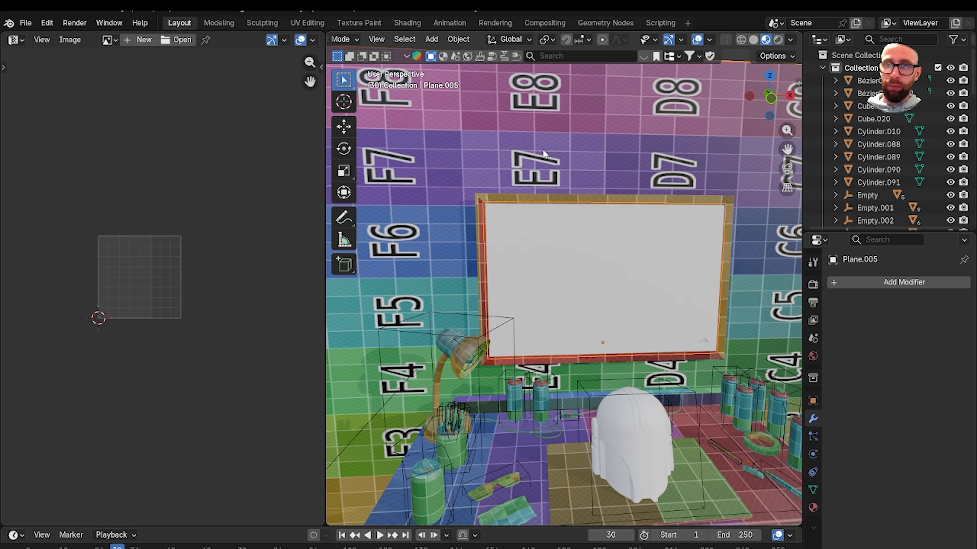
pyautogui.hotkey('ctrl', 'l')
pyautogui.click(542, 150)
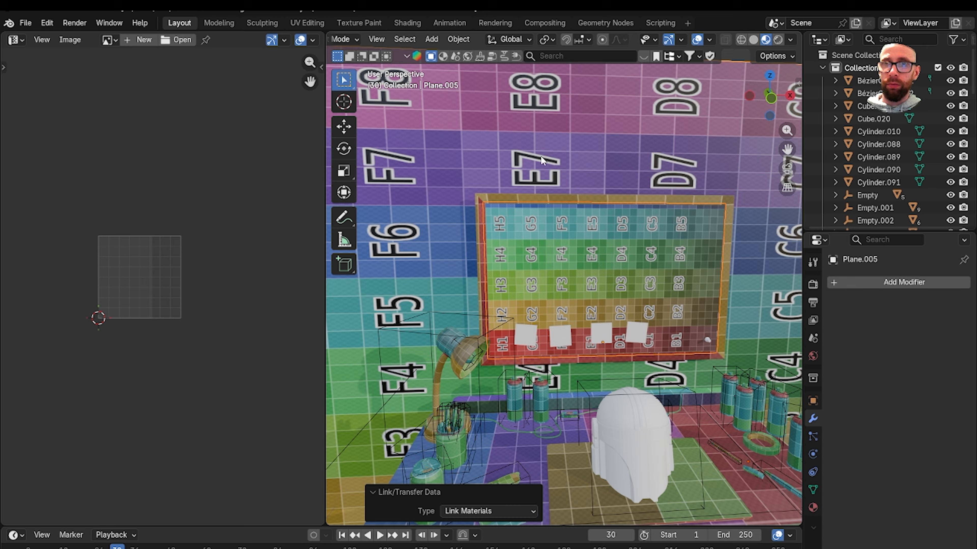
# Scale down the board panel's UVs until its checker squares match those of the surrounding wall and desk
pyautogui.click(592, 268)
pyautogui.press('Tab')
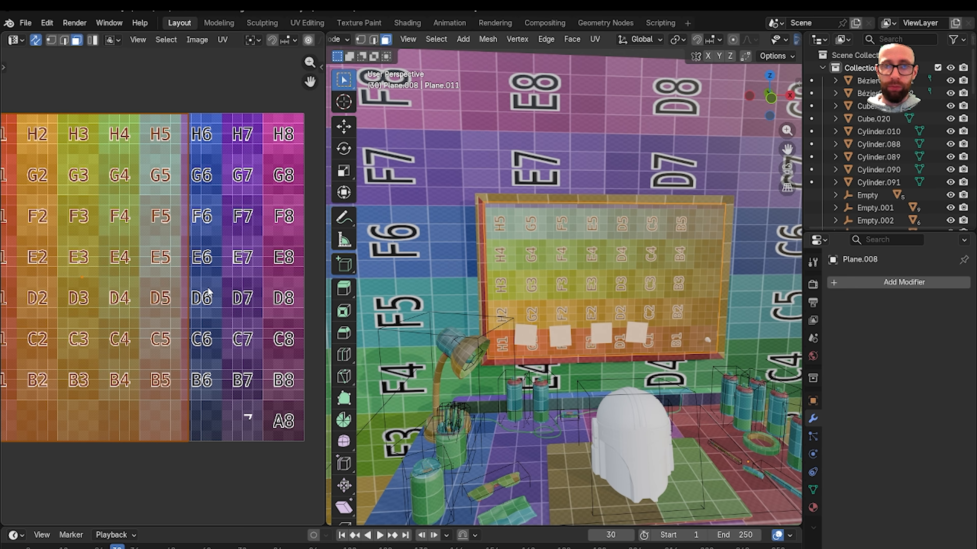
pyautogui.press('s')
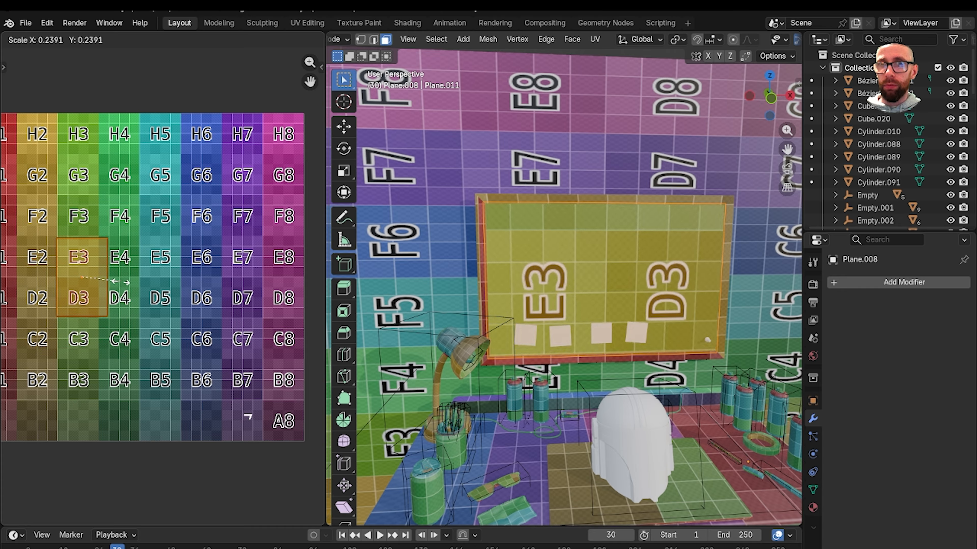
pyautogui.click(117, 281)
pyautogui.scroll(-5, 484, 281)
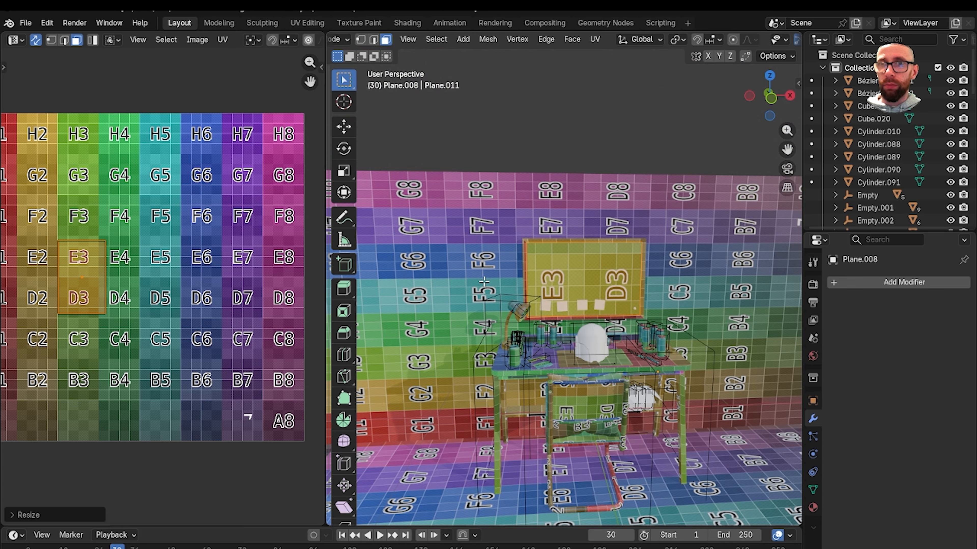
pyautogui.scroll(-4, 486, 282)
pyautogui.scroll(12, 500, 304)
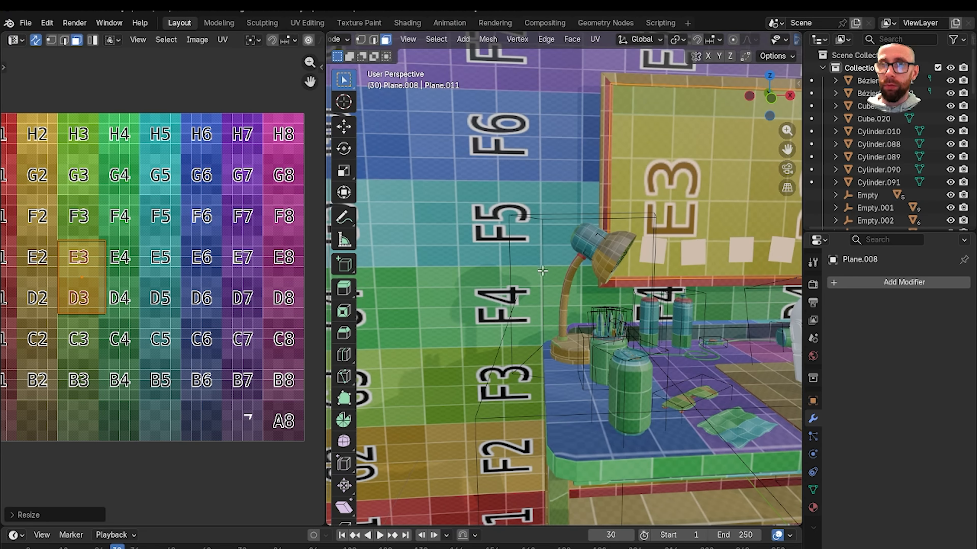
pyautogui.keyDown('shift'); pyautogui.moveTo(508, 266); pyautogui.dragTo(486, 338, button='middle'); pyautogui.keyUp('shift')
pyautogui.press('Tab')
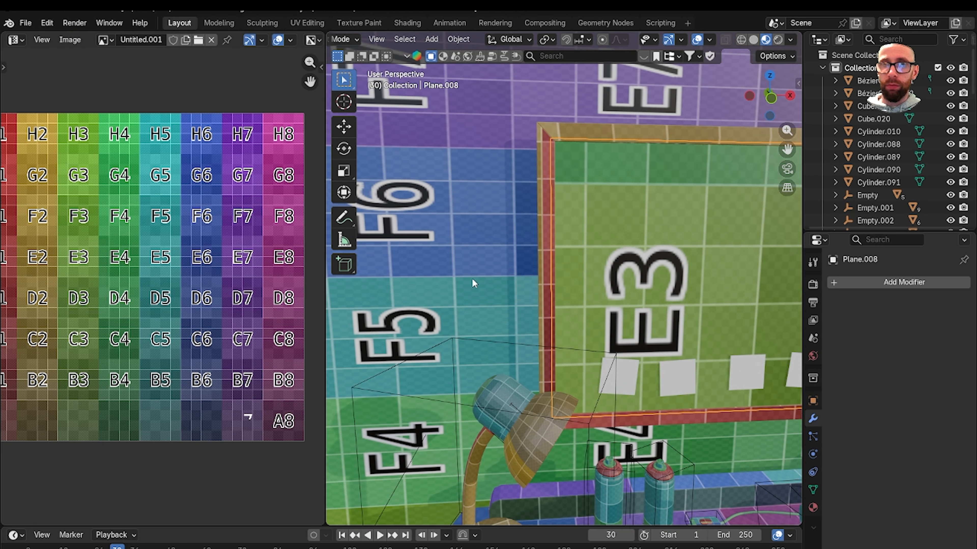
# Unwrap the back wall Plane.005 with the Conformal method
pyautogui.click(472, 279)
pyautogui.press('Tab')
pyautogui.press('u')
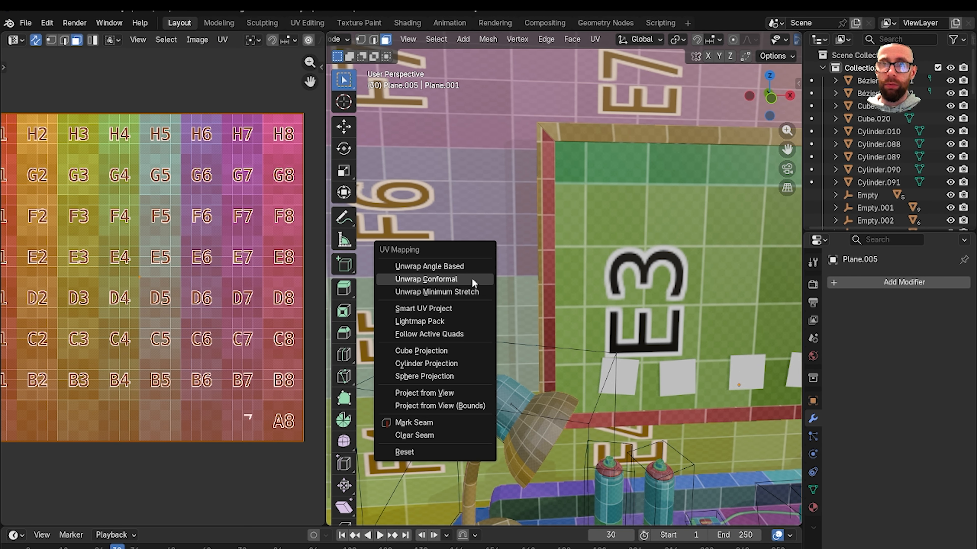
pyautogui.click(472, 279)
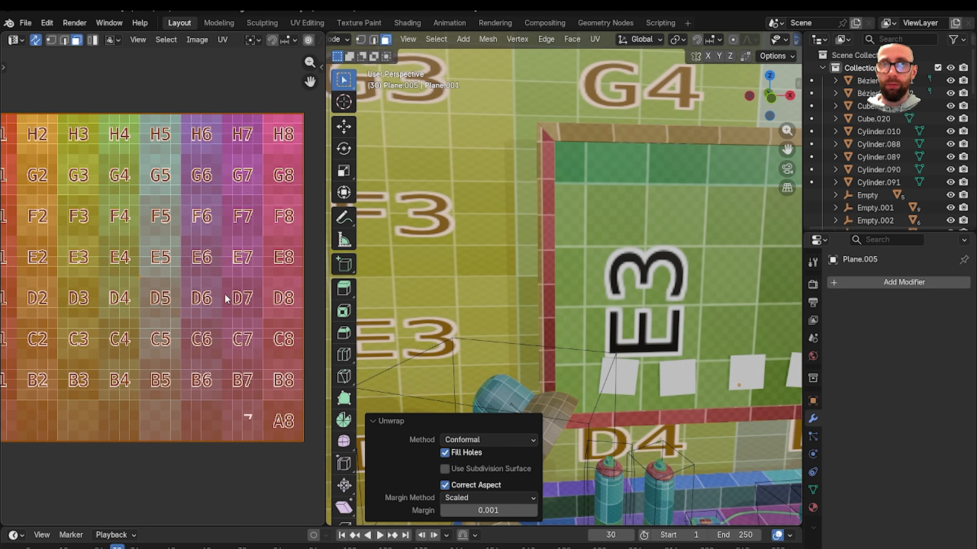
# Scale the back wall's UVs, compressing them along Y, until its checker squares are undistorted and match the surrounding objects in size
pyautogui.press('s')
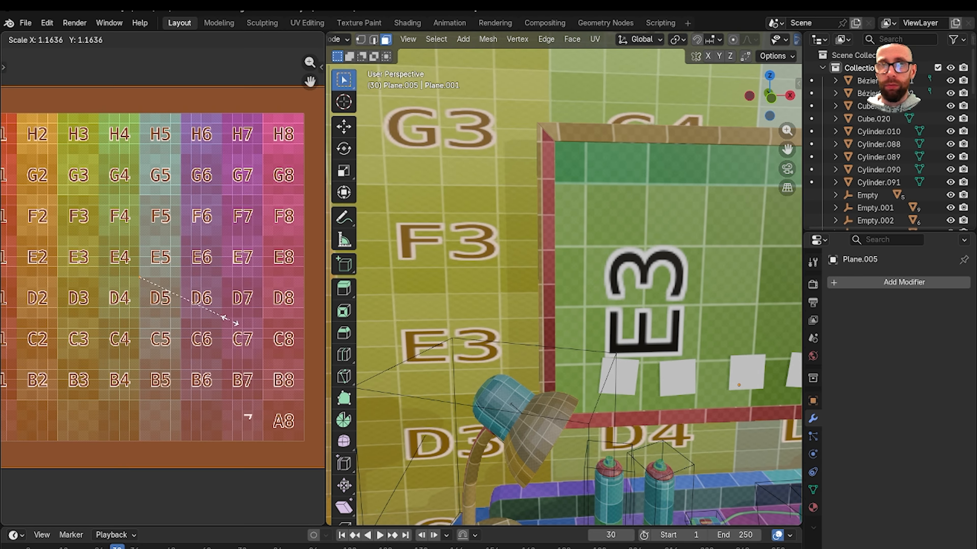
pyautogui.click(221, 325)
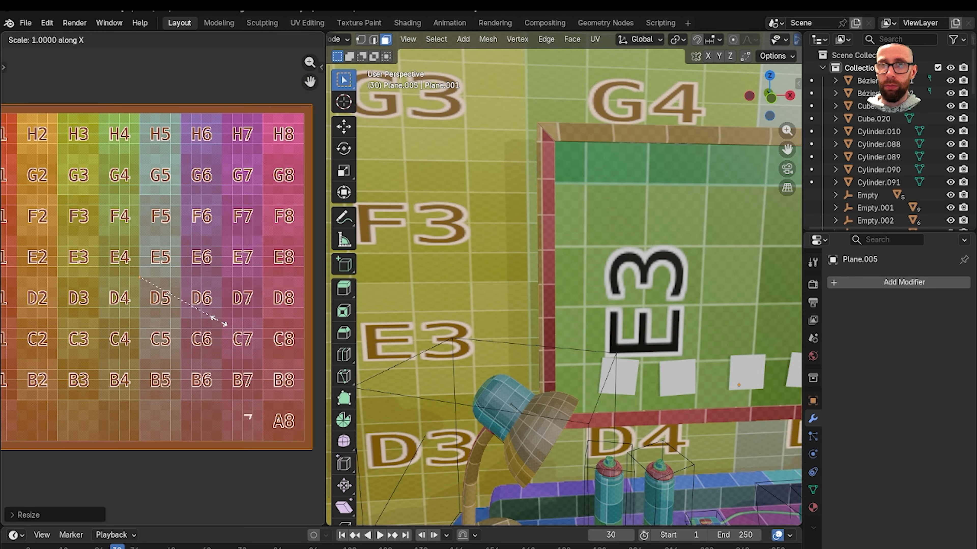
pyautogui.press('y')
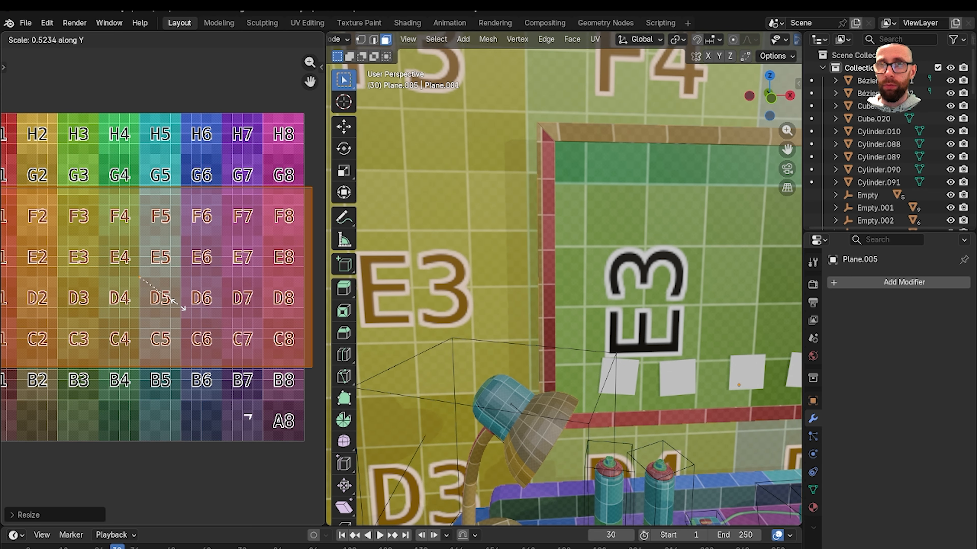
pyautogui.click(180, 307)
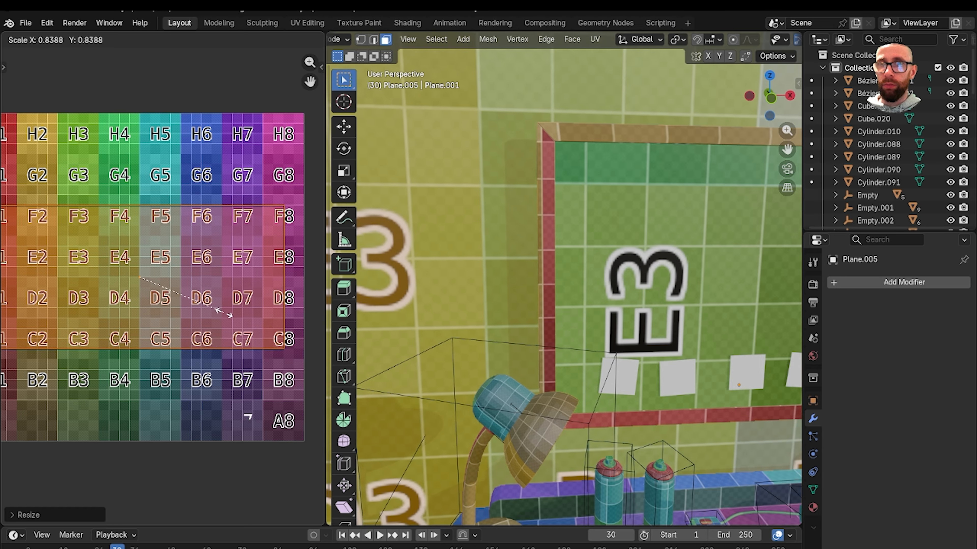
pyautogui.click(304, 325)
pyautogui.scroll(-4, 565, 314)
pyautogui.press('Tab')
pyautogui.scroll(-2, 567, 315)
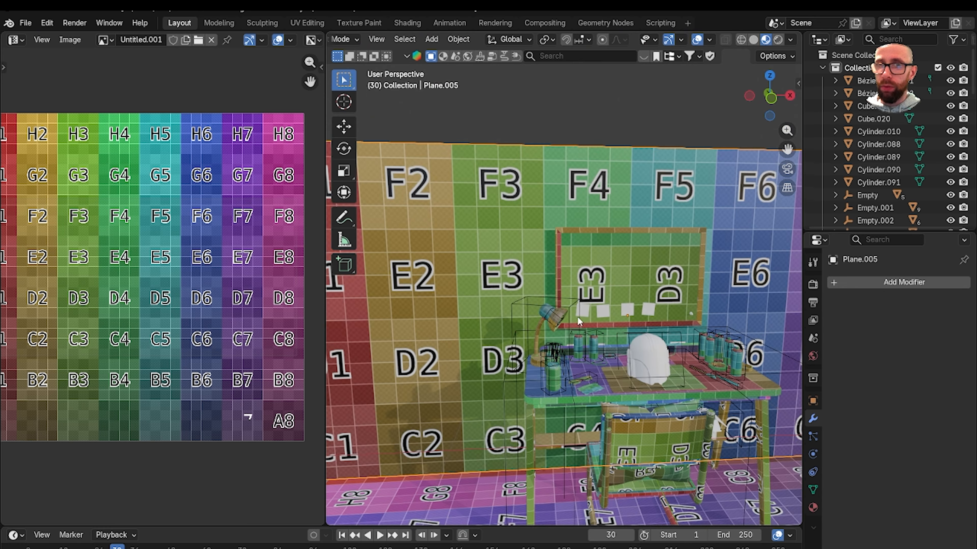
# Unwrap the first paper note on the board, Plane.017, beside the desk lamp
pyautogui.keyDown('shift'); pyautogui.moveTo(577, 316); pyautogui.dragTo(543, 276, button='middle'); pyautogui.keyUp('shift')
pyautogui.scroll(5, 542, 275)
pyautogui.scroll(-3, 496, 300)
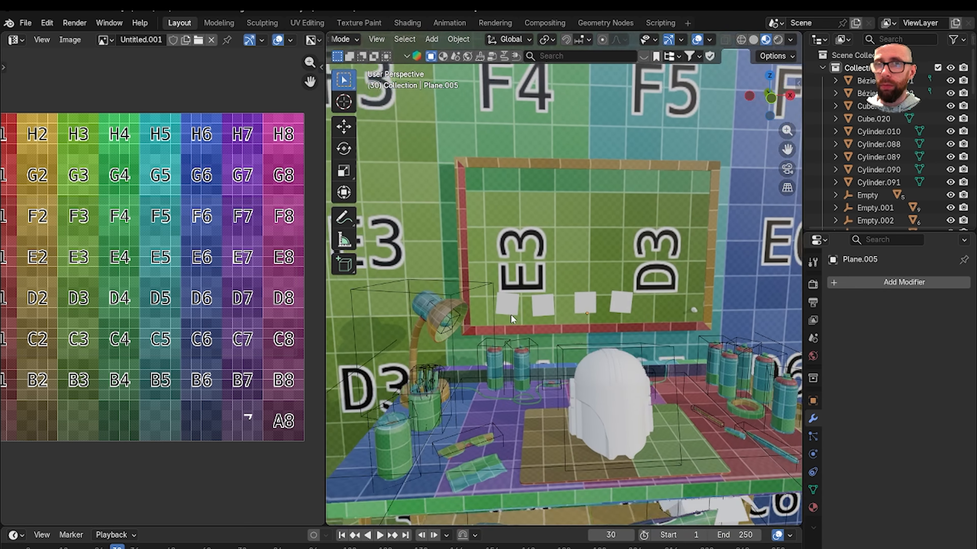
pyautogui.moveTo(496, 304); pyautogui.dragTo(528, 275, button='middle')
pyautogui.scroll(4, 528, 275)
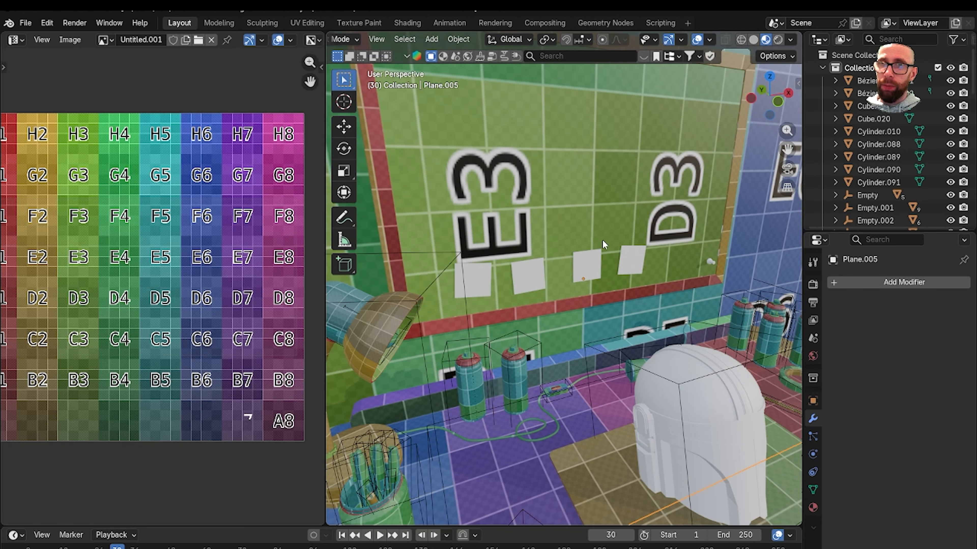
pyautogui.scroll(-1, 531, 266)
pyautogui.scroll(2, 531, 266)
pyautogui.press('Tab')
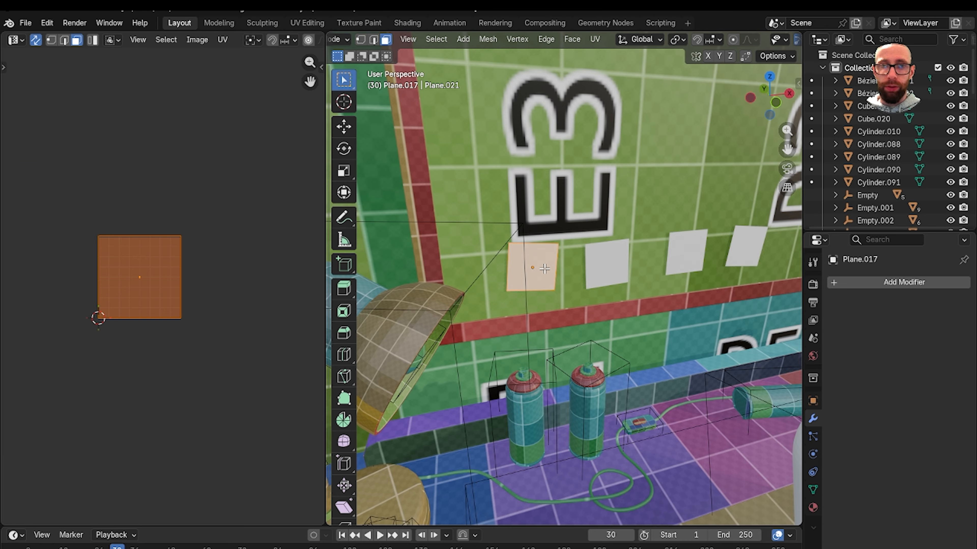
pyautogui.press('u')
pyautogui.click(544, 268)
pyautogui.press('Tab')
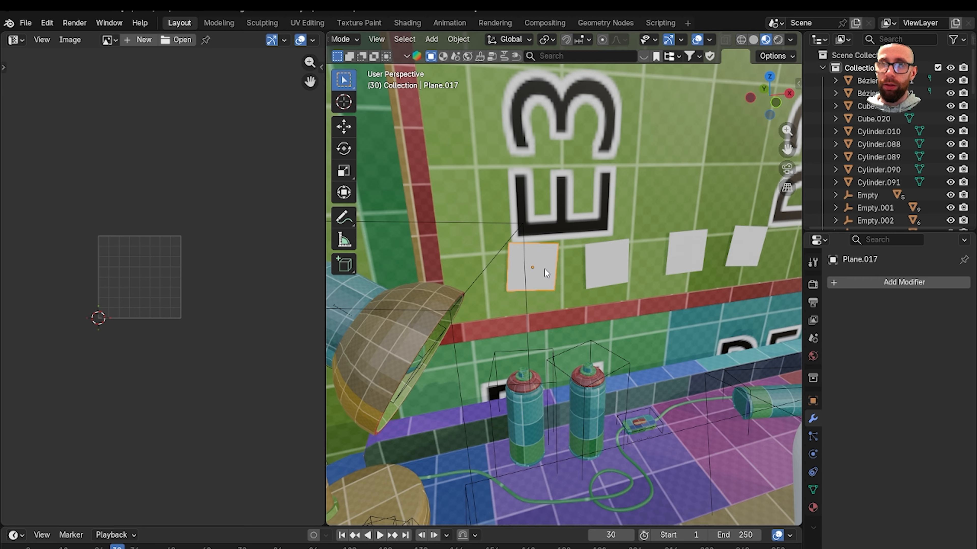
# Unwrap the remaining paper notes along the lower part of the board, including Plane.018 and Plane.019
pyautogui.click(611, 237)
pyautogui.click(606, 268)
pyautogui.press('Tab')
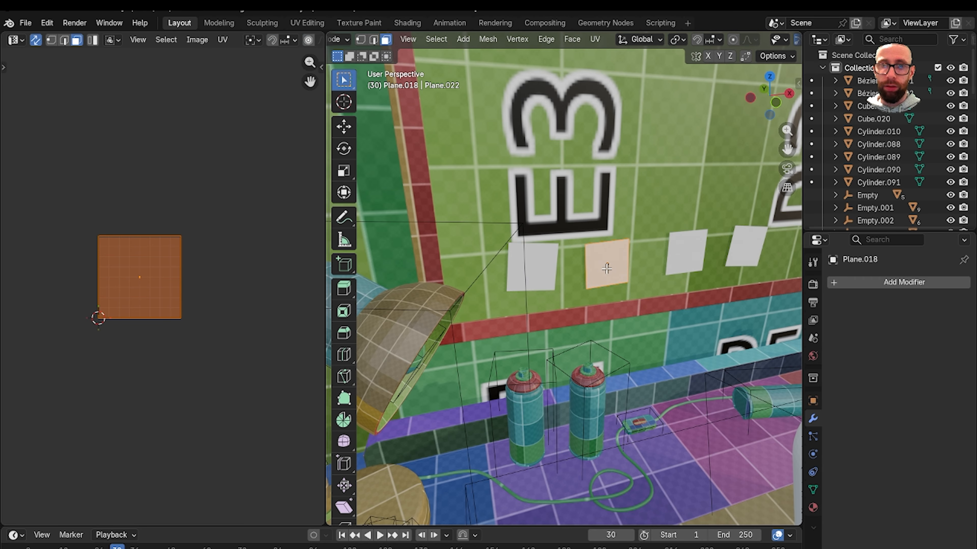
pyautogui.press('u')
pyautogui.click(606, 269)
pyautogui.press('Tab')
pyautogui.press('Tab')
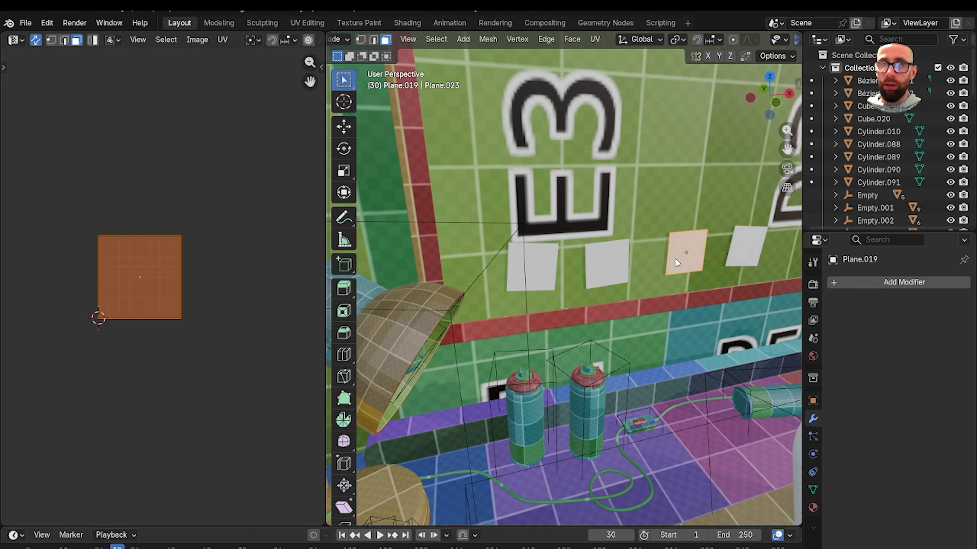
pyautogui.press('u')
pyautogui.click(676, 259)
pyautogui.press('Tab')
pyautogui.click(756, 252)
# Link the board Plane.008's checker material to all four paper notes
pyautogui.click(552, 264)
pyautogui.keyDown('shift'); pyautogui.click(607, 265); pyautogui.keyUp('shift')
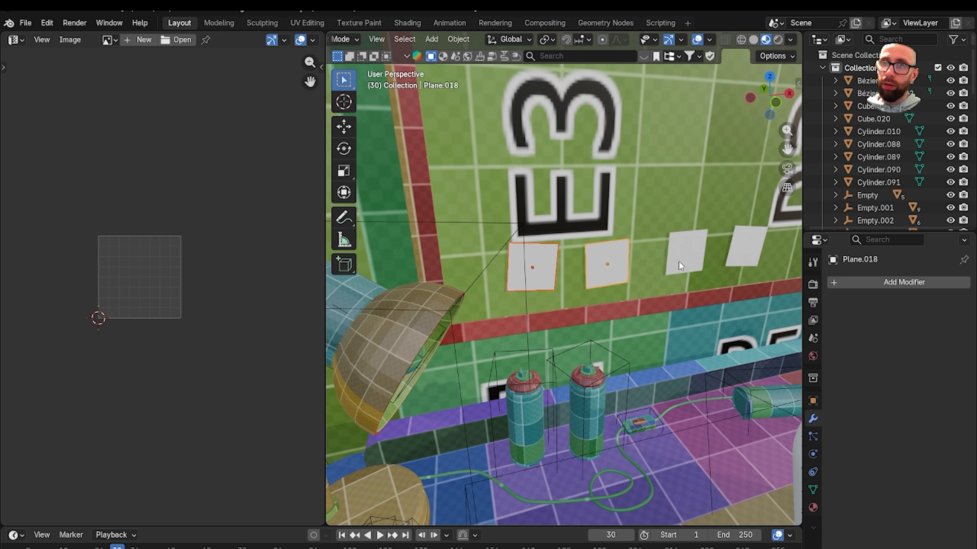
pyautogui.hotkey('ctrl', 'l')
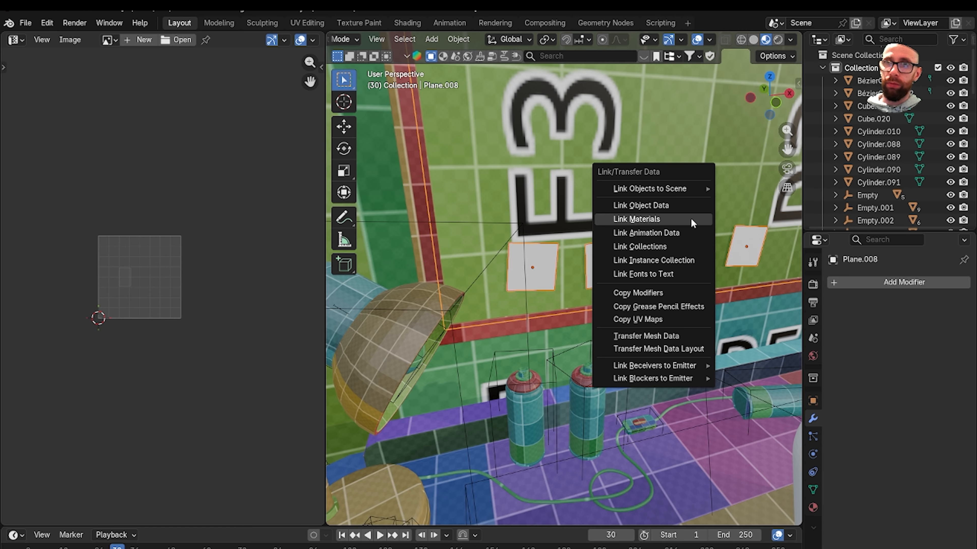
pyautogui.click(691, 219)
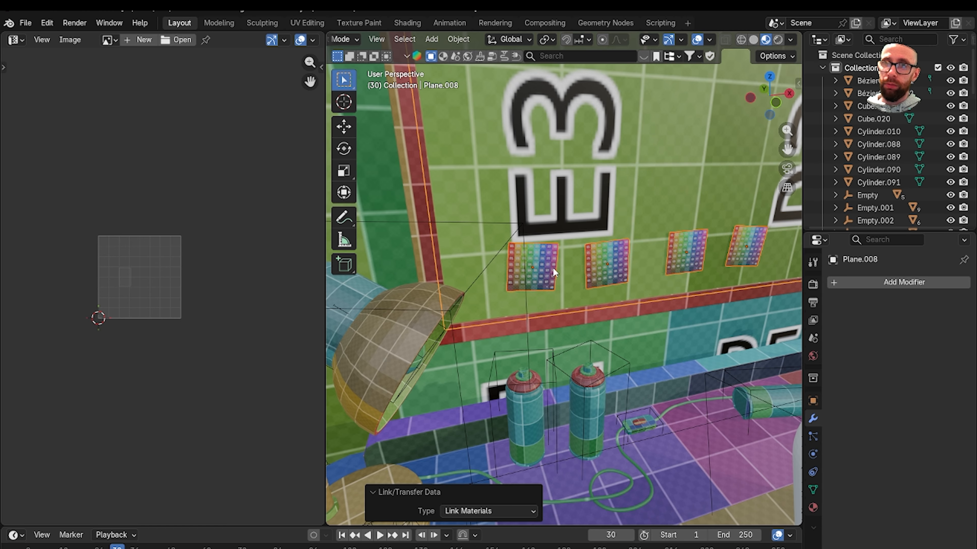
pyautogui.press('Tab')
pyautogui.press('s')
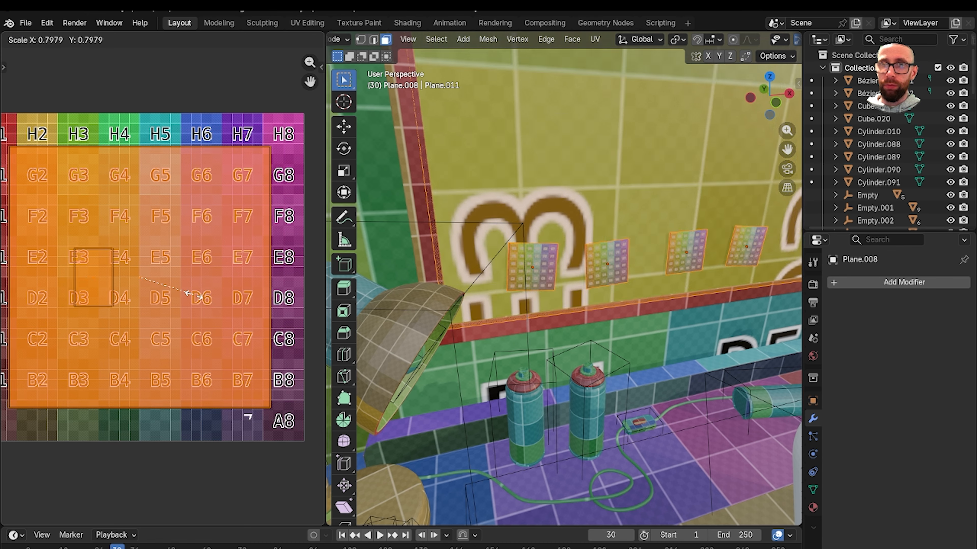
pyautogui.press('Escape')
pyautogui.press('Tab')
# Scale down the UVs of all four paper notes together until their checker size matches the board behind them
pyautogui.click(544, 271)
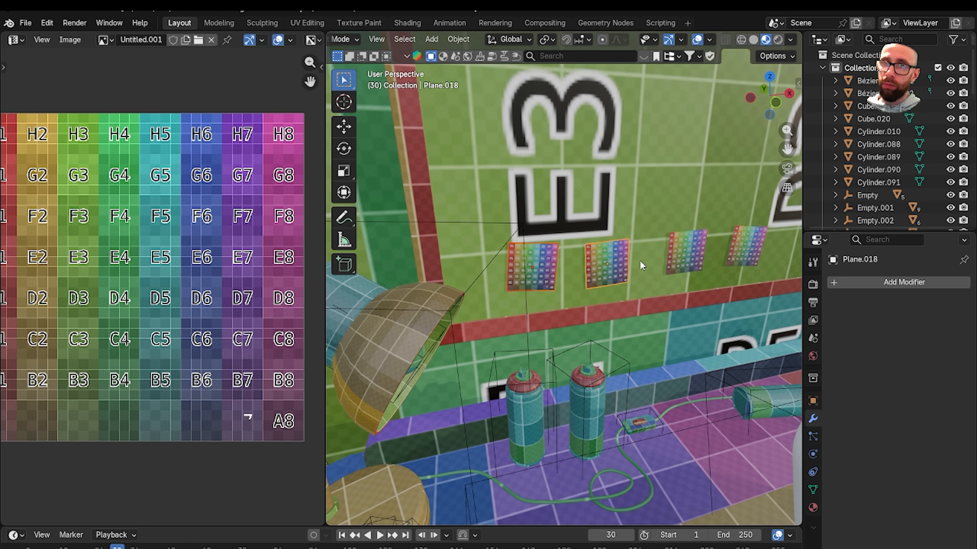
pyautogui.press('Tab')
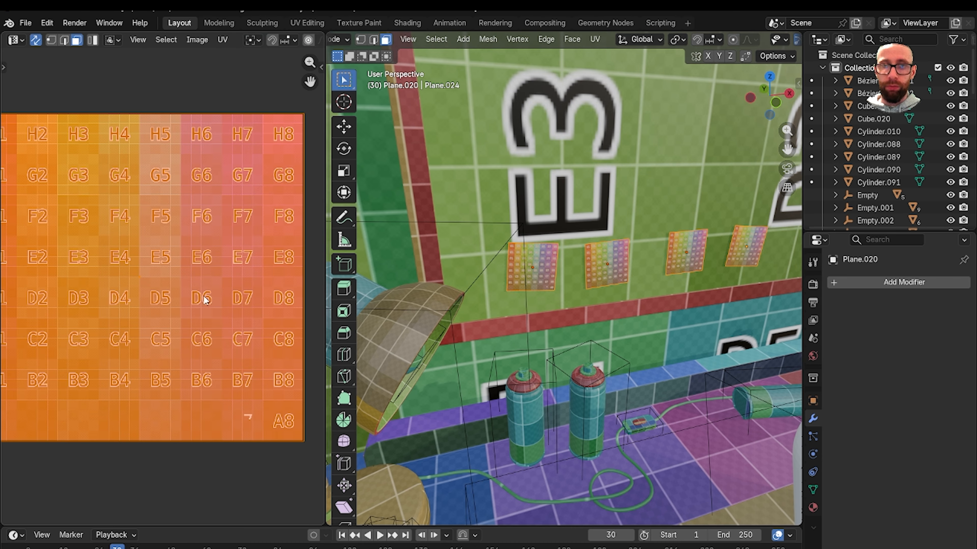
pyautogui.press('s')
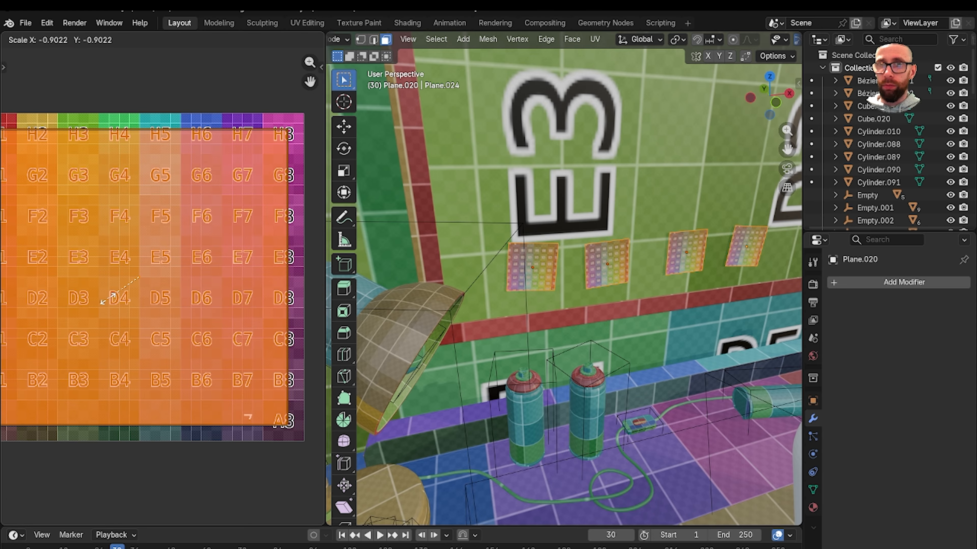
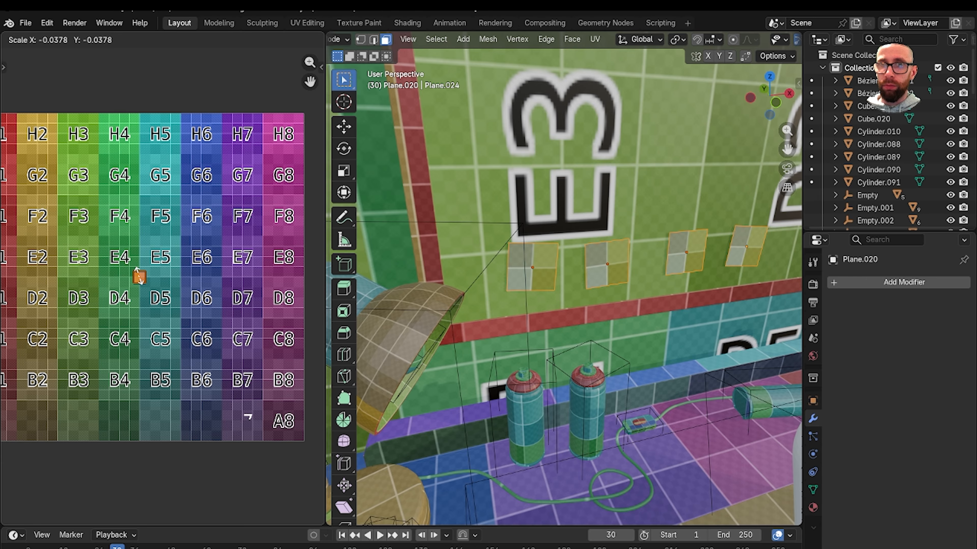
pyautogui.click(139, 276)
pyautogui.scroll(8, 189, 295)
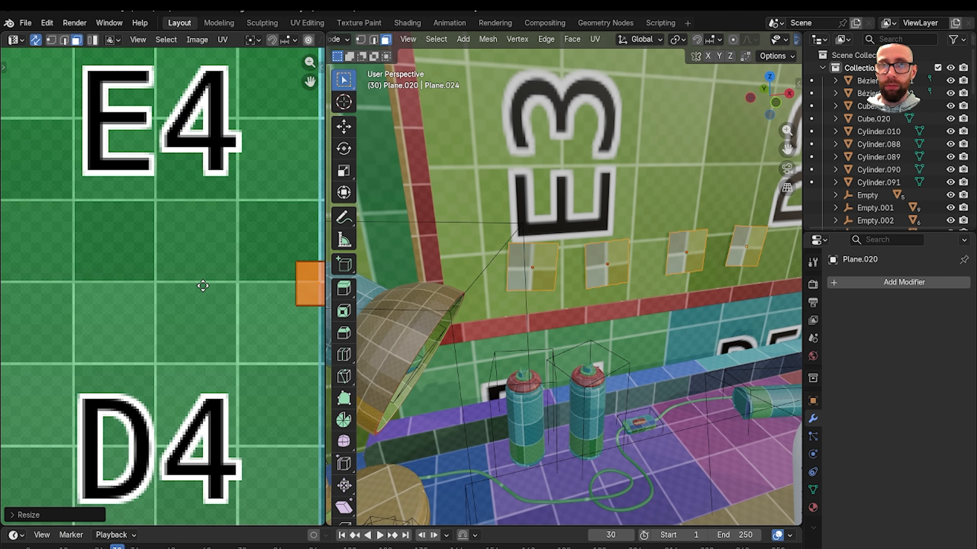
pyautogui.scroll(3, 127, 268)
pyautogui.press('s')
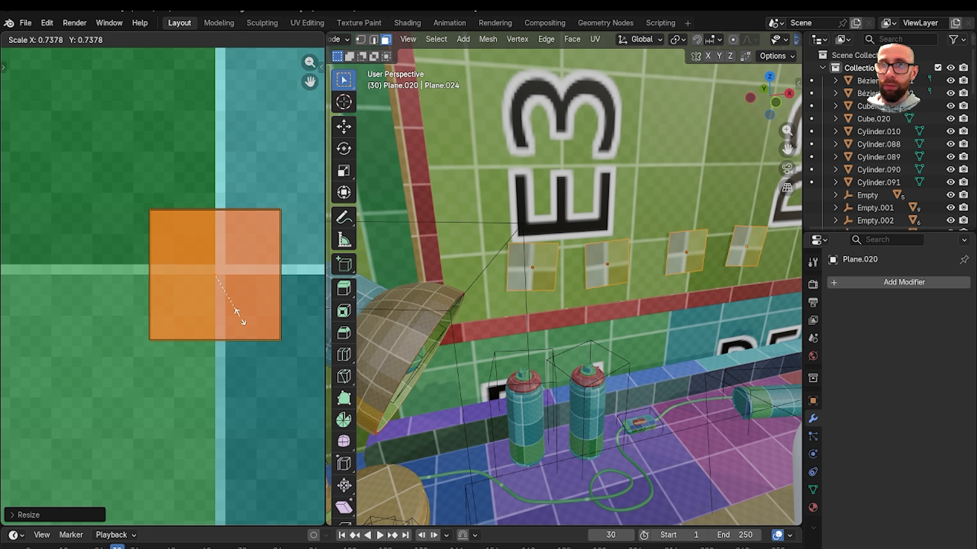
# Move the notes' UVs off the grid lines into a plain green square between E4 and D4
pyautogui.scroll(-6, 246, 323)
pyautogui.press('g')
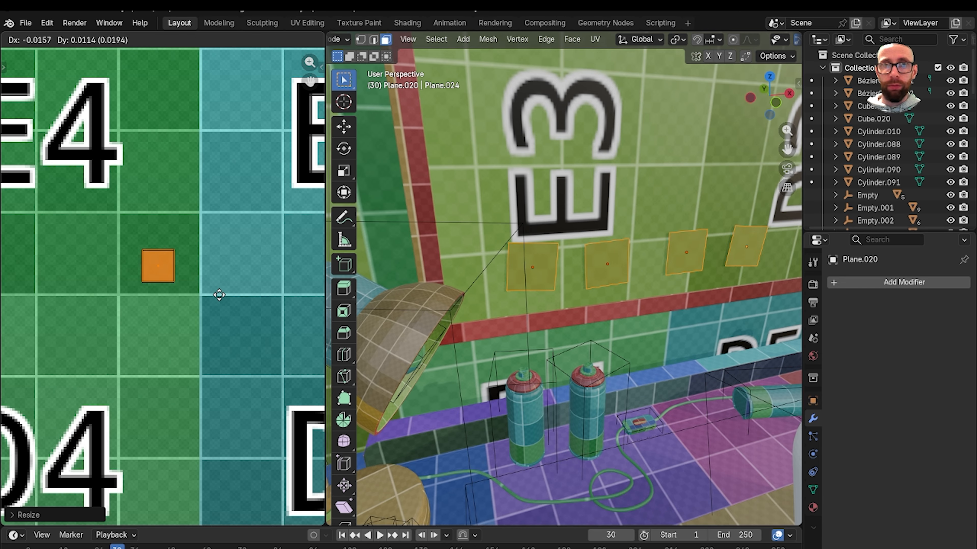
pyautogui.scroll(-5, 502, 315)
pyautogui.press('Tab')
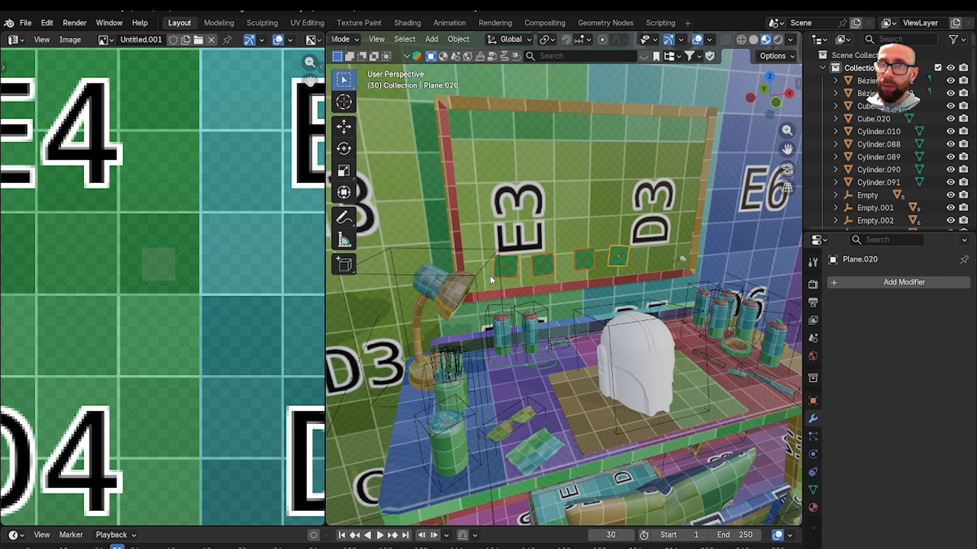
# Isolate the push pin Cylinder.091 near the board's corner in local view
pyautogui.scroll(2, 490, 275)
pyautogui.scroll(-3, 455, 253)
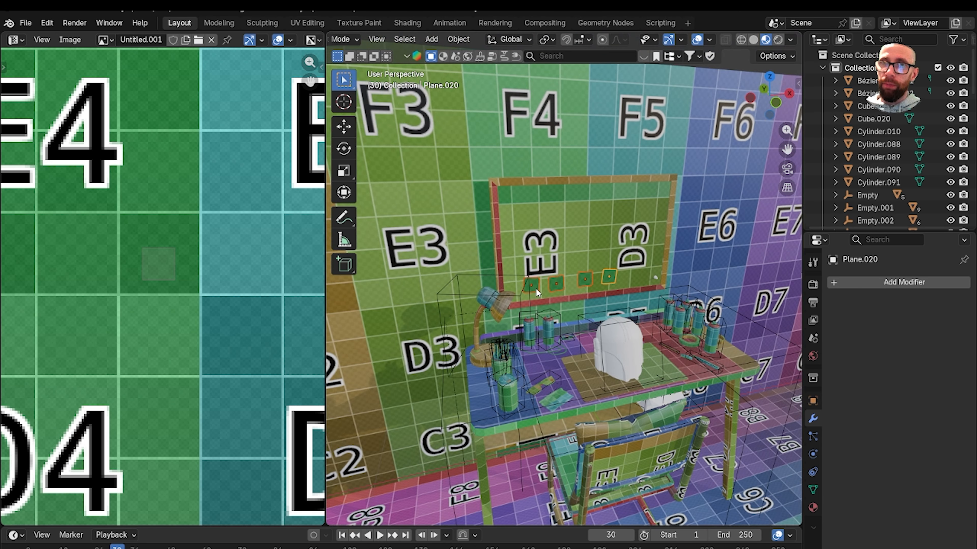
pyautogui.scroll(7, 535, 288)
pyautogui.scroll(-2, 493, 245)
pyautogui.keyDown('shift'); pyautogui.moveTo(493, 244); pyautogui.dragTo(517, 291, button='middle'); pyautogui.keyUp('shift')
pyautogui.scroll(3, 485, 252)
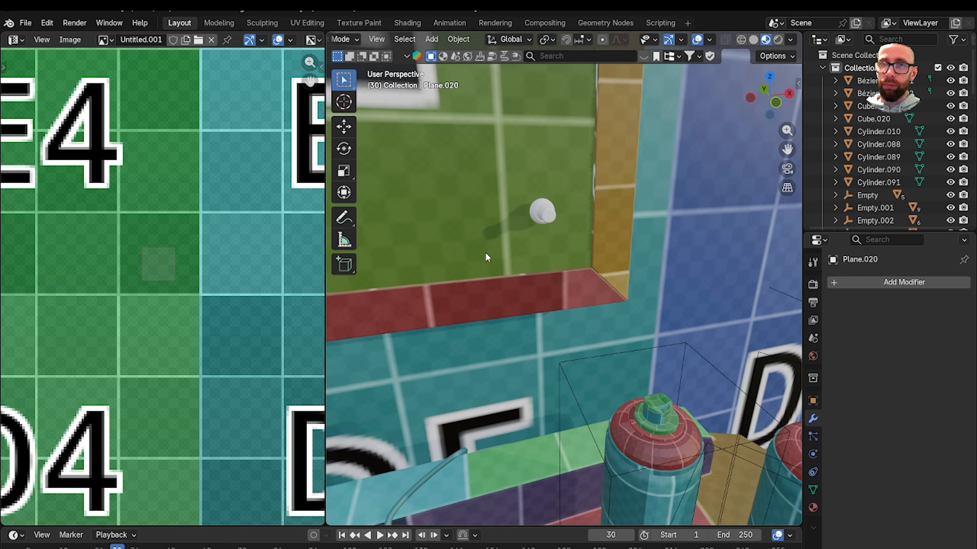
pyautogui.scroll(2, 502, 302)
pyautogui.keyDown('shift'); pyautogui.moveTo(485, 252); pyautogui.dragTo(525, 277, button='middle'); pyautogui.keyUp('shift')
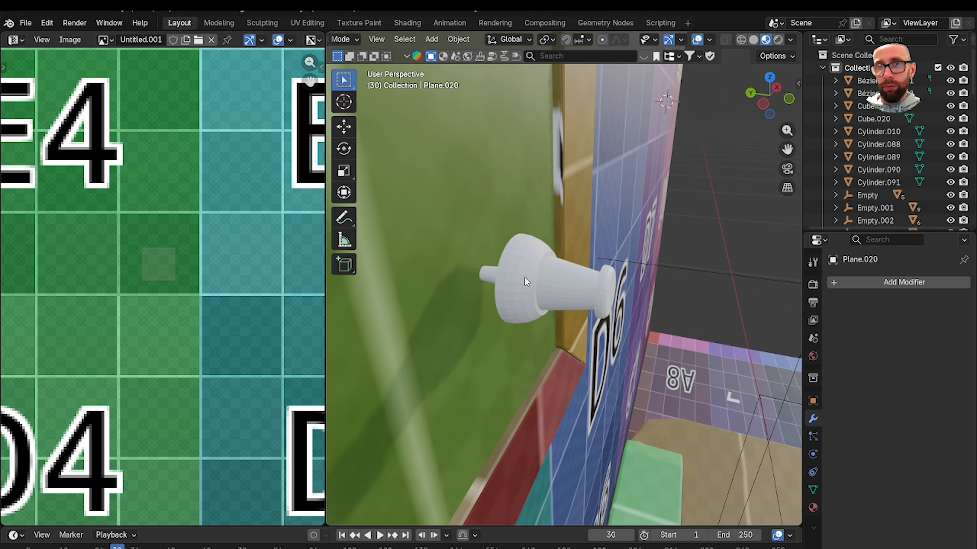
pyautogui.click(494, 274)
pyautogui.press('KP_Divide')
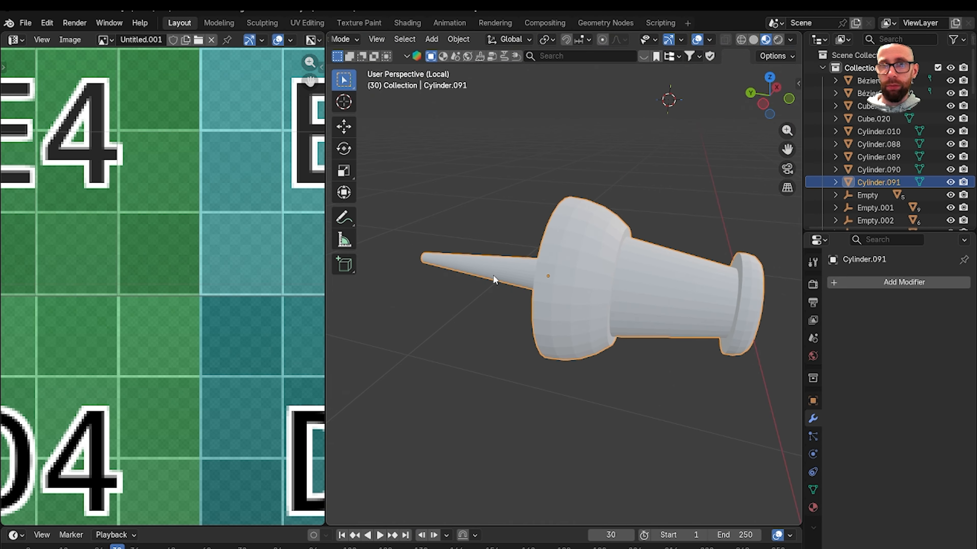
# Separate the whole push pin mesh by loose parts
pyautogui.press('Tab')
pyautogui.press('a')
pyautogui.press('p')
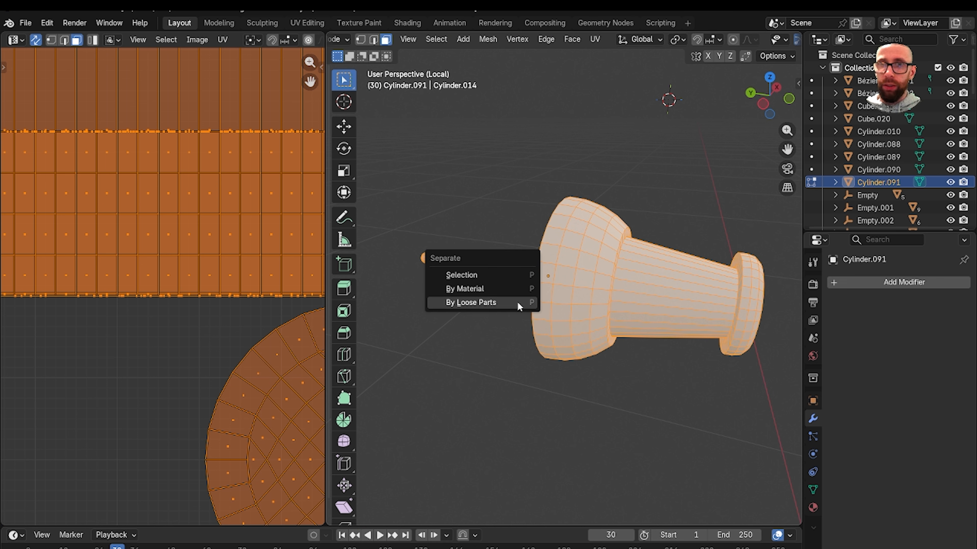
pyautogui.click(490, 301)
pyautogui.press('Tab')
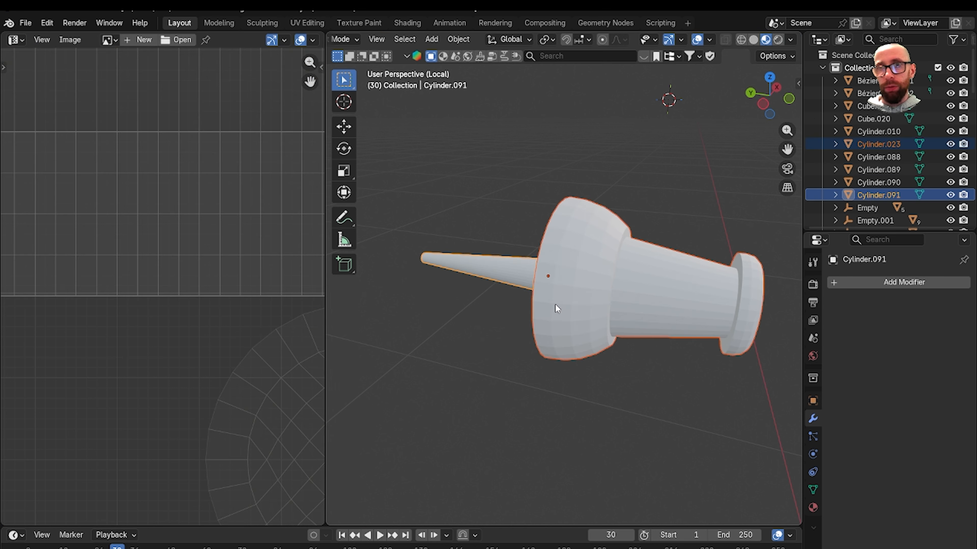
# Mark a seam along one lengthwise edge of the pin's needle and around the rim of its tip
pyautogui.click(555, 305)
pyautogui.moveTo(443, 270); pyautogui.dragTo(515, 274, button='middle')
pyautogui.click(475, 270)
pyautogui.press('Tab')
pyautogui.scroll(2, 516, 274)
pyautogui.keyDown('shift'); pyautogui.moveTo(423, 308); pyautogui.dragTo(547, 297, button='middle'); pyautogui.keyUp('shift')
pyautogui.scroll(2, 504, 290)
pyautogui.press('2')
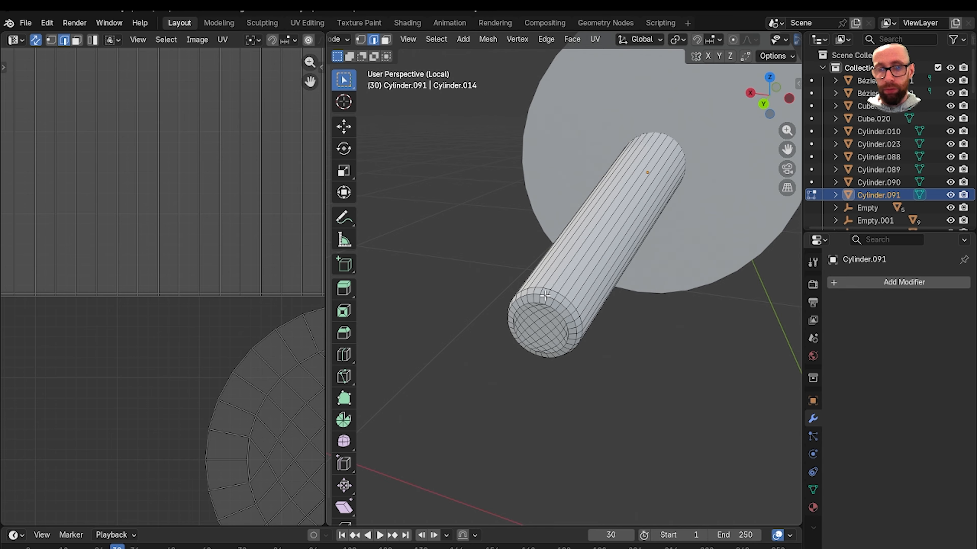
pyautogui.moveTo(569, 271); pyautogui.dragTo(602, 261, button='middle')
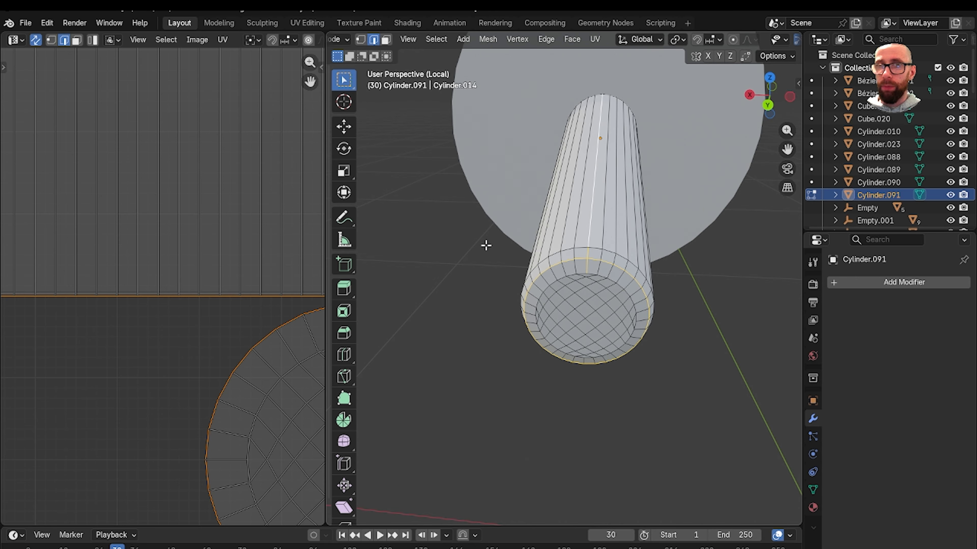
pyautogui.hotkey('ctrl', 'e')
pyautogui.click(482, 282)
# Unwrap all faces of the pin's needle Cylinder.091
pyautogui.press('3')
pyautogui.press('a')
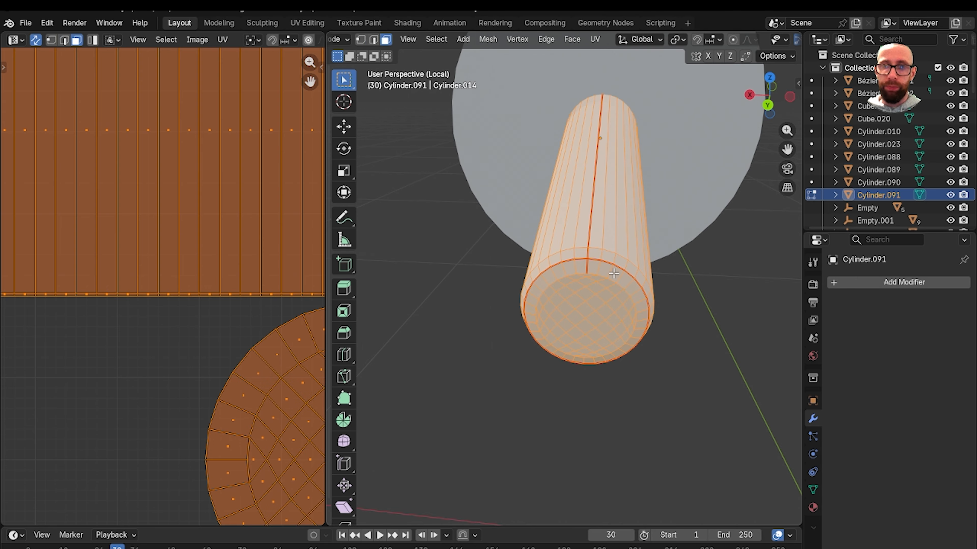
pyautogui.press('u')
pyautogui.click(613, 272)
pyautogui.press('Tab')
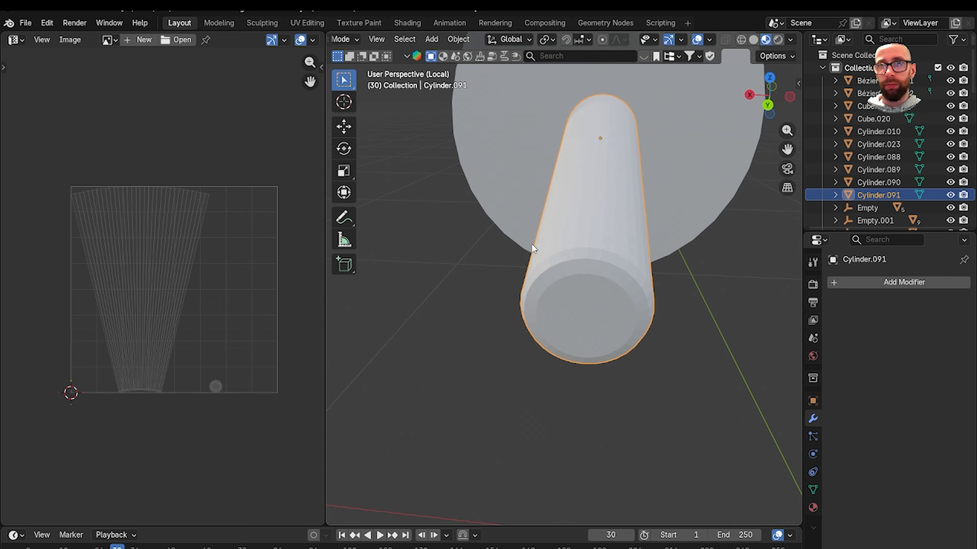
# Hide the finished needle and select the pin's head Cylinder.023
pyautogui.scroll(-3, 578, 256)
pyautogui.press('h')
pyautogui.keyDown('shift'); pyautogui.moveTo(579, 257); pyautogui.dragTo(482, 324, button='middle'); pyautogui.keyUp('shift')
pyautogui.click(542, 282)
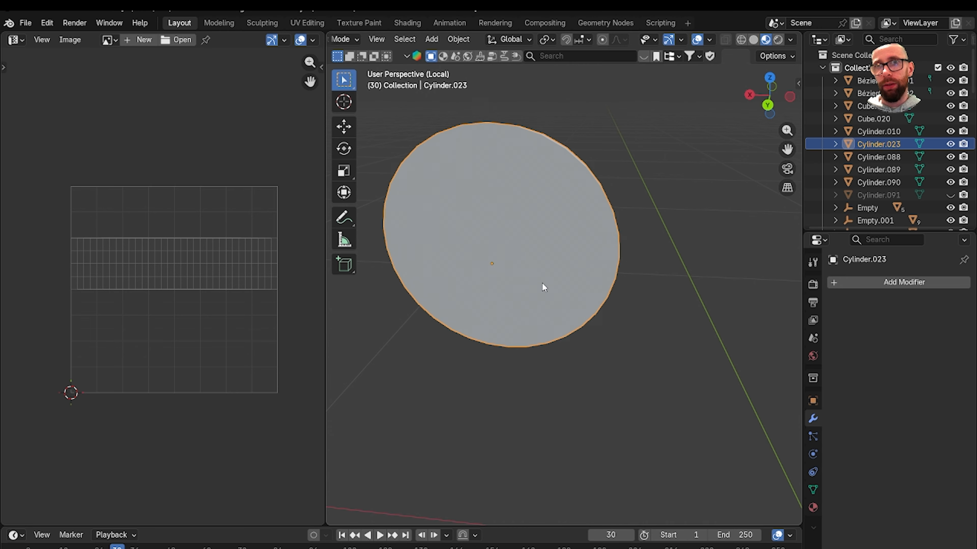
# Start edge editing on the pin head and select the rim loop of its wide end, viewing the mesh in solid shading
pyautogui.moveTo(541, 283); pyautogui.dragTo(504, 286, button='middle')
pyautogui.press('Tab')
pyautogui.scroll(4, 551, 240)
pyautogui.keyDown('shift'); pyautogui.moveTo(549, 200); pyautogui.dragTo(426, 248, button='middle'); pyautogui.keyUp('shift')
pyautogui.press('2')
pyautogui.keyDown('alt'); pyautogui.click(542, 226); pyautogui.keyUp('alt')
pyautogui.scroll(-4, 431, 247)
pyautogui.keyDown('shift'); pyautogui.moveTo(544, 267); pyautogui.dragTo(445, 259, button='middle'); pyautogui.keyUp('shift')
pyautogui.keyDown('shift'); pyautogui.moveTo(445, 258); pyautogui.dragTo(533, 271, button='middle'); pyautogui.keyUp('shift')
pyautogui.scroll(3, 470, 268)
pyautogui.moveTo(763, 42); pyautogui.dragTo(517, 62, button='middle')
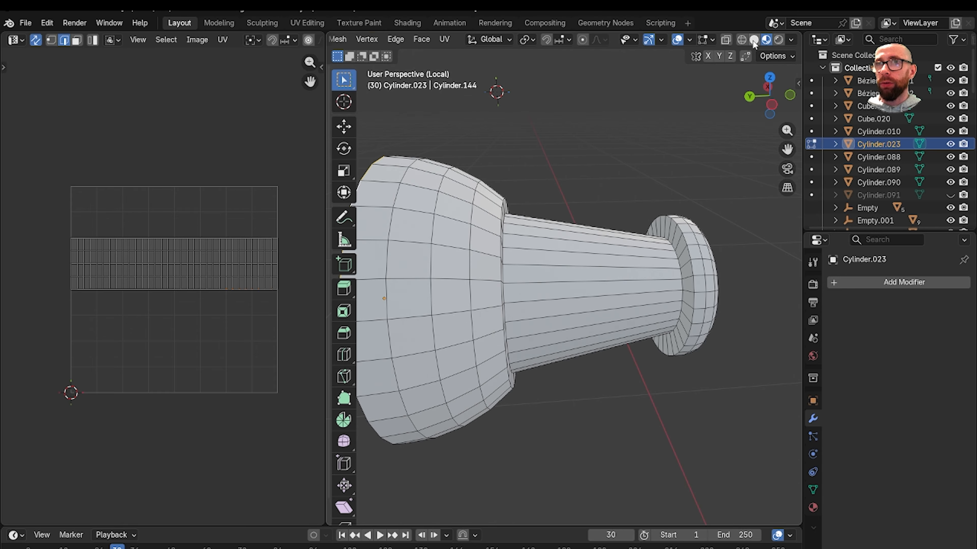
pyautogui.click(753, 40)
pyautogui.moveTo(628, 174); pyautogui.dragTo(579, 244, button='middle')
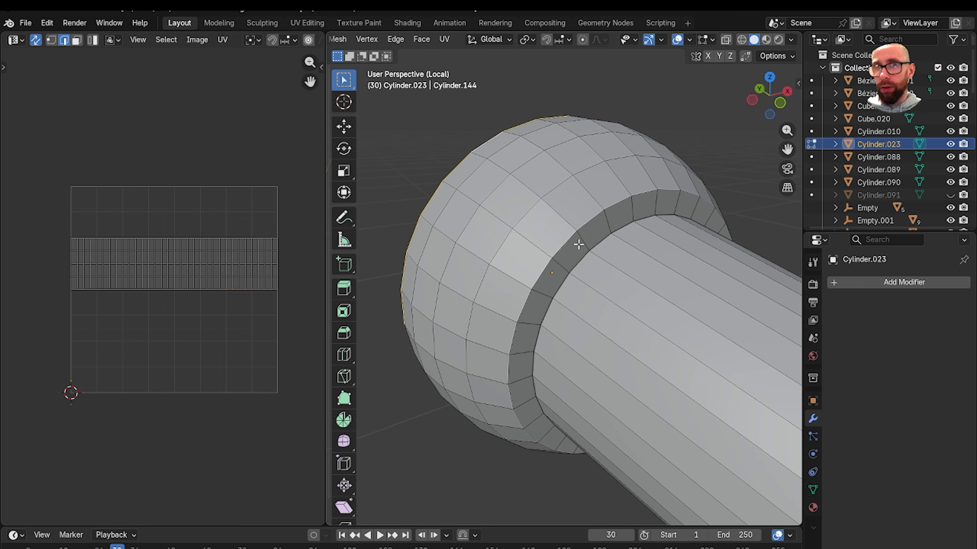
# Extend the edge selection to the loops where the shaft meets the small end flange and around that flange's rim
pyautogui.press('x')
pyautogui.press('Escape')
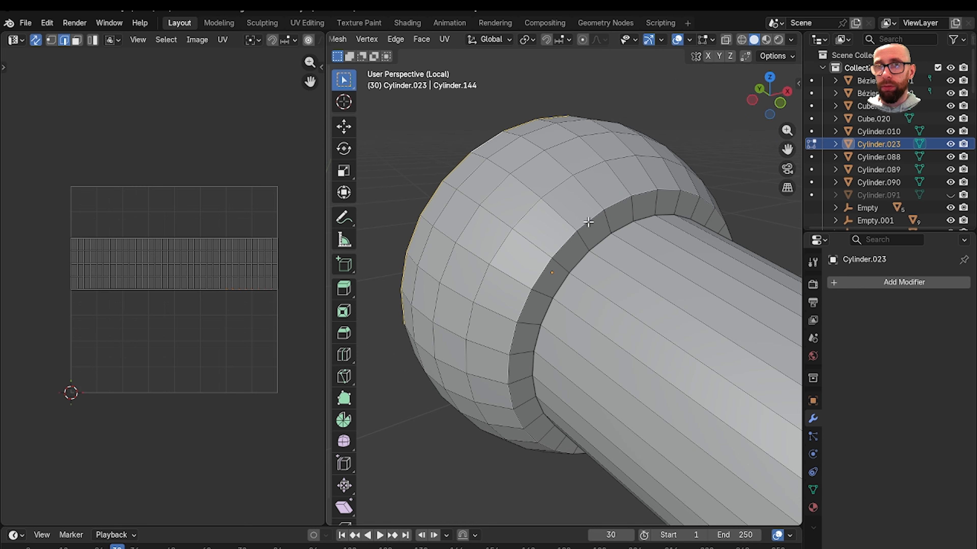
pyautogui.moveTo(535, 254); pyautogui.dragTo(629, 251, button='middle')
pyautogui.keyDown('alt'); pyautogui.keyDown('shift'); pyautogui.click(630, 231); pyautogui.keyUp('shift'); pyautogui.keyUp('alt')
pyautogui.scroll(2, 576, 246)
# Try to bevel the selected pin head rims with a 40 mm width and 2 segments
pyautogui.hotkey('ctrl', 'b')
pyautogui.click(594, 243)
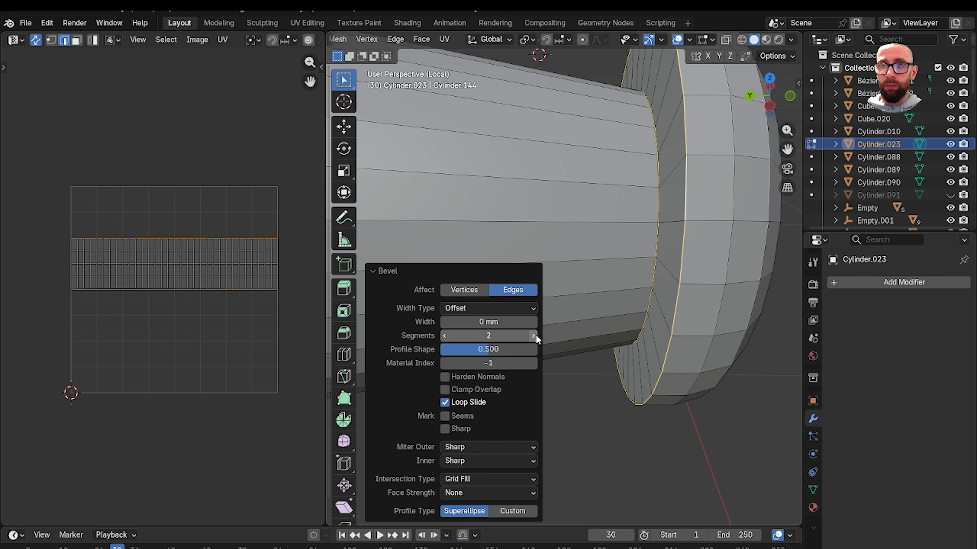
pyautogui.click(536, 323)
pyautogui.click(536, 322)
pyautogui.click(535, 322)
pyautogui.scroll(-2, 614, 282)
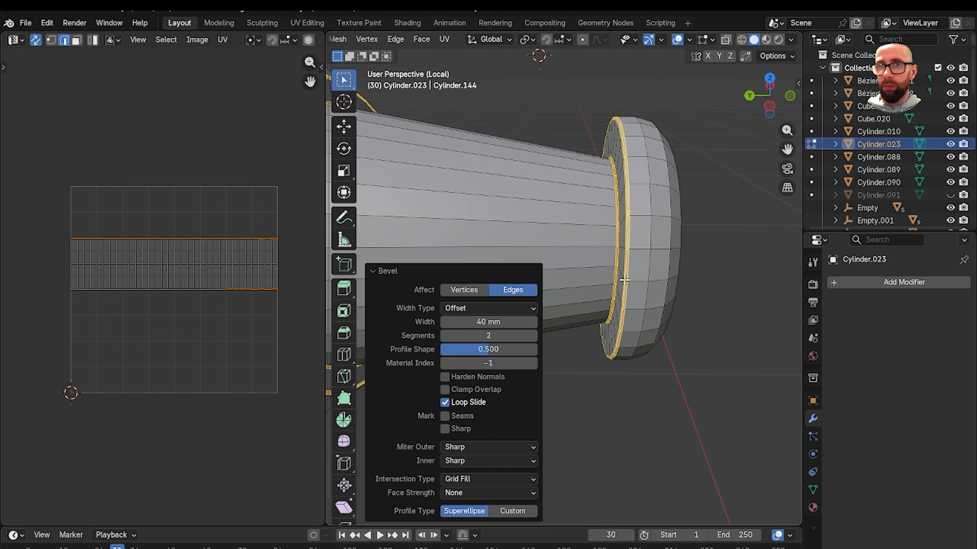
# Undo the bevel and add the remaining rim loop of the pin head to the edge selection
pyautogui.press('Tab')
pyautogui.scroll(-1, 616, 282)
pyautogui.moveTo(616, 286); pyautogui.dragTo(466, 384, button='middle')
pyautogui.press('Tab')
pyautogui.press('Tab')
pyautogui.press('Tab')
pyautogui.keyDown('alt'); pyautogui.keyDown('shift'); pyautogui.click(463, 460); pyautogui.keyUp('shift'); pyautogui.keyUp('alt')
pyautogui.scroll(-4, 475, 437)
pyautogui.moveTo(592, 338)
pyautogui.mouseDown(button='middle')
pyautogui.moveTo(547, 354)
pyautogui.moveTo(478, 482)
pyautogui.moveTo(578, 326)
pyautogui.mouseUp(button='middle')
pyautogui.scroll(3, 478, 482)
pyautogui.scroll(1, 578, 327)
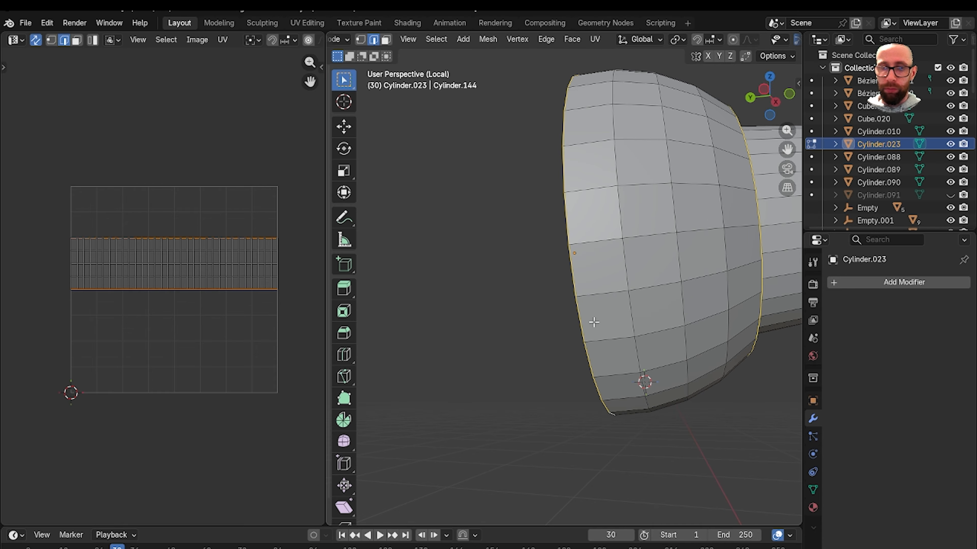
# Bevel the selected rim loops of the pin head with a width of 80 mm and 2 segments
pyautogui.hotkey('ctrl', 'b')
pyautogui.click(595, 323)
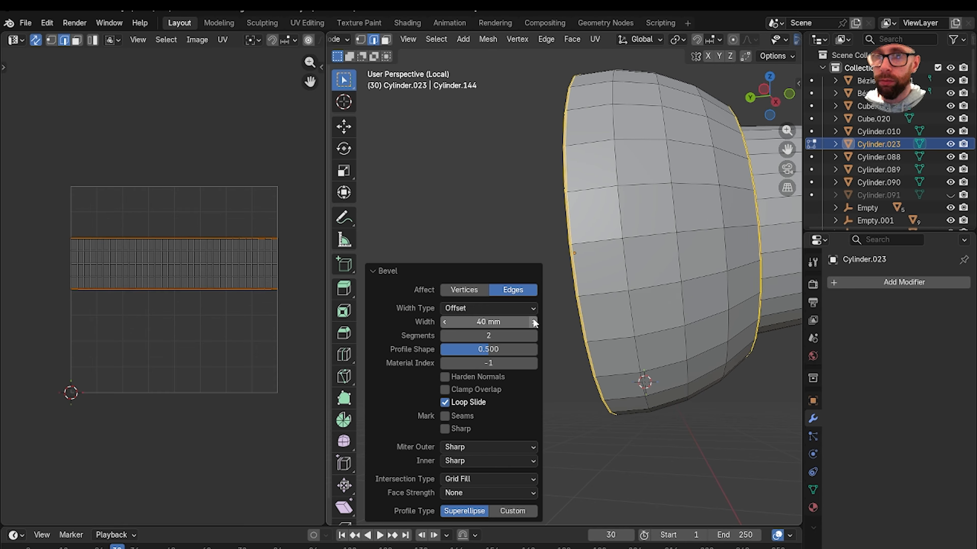
pyautogui.click(534, 322)
pyautogui.click(534, 322)
pyautogui.moveTo(754, 291); pyautogui.dragTo(730, 323, button='middle')
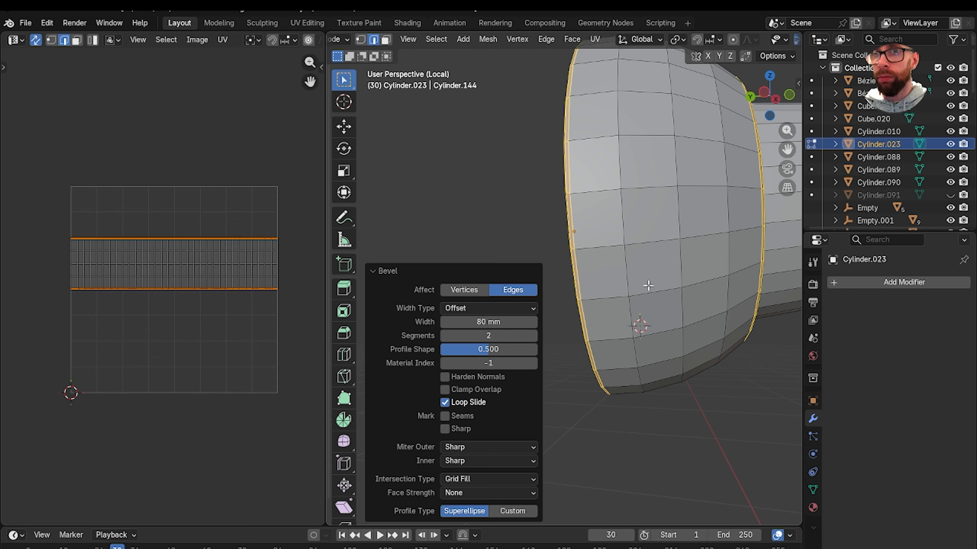
# Select the edge loops around the recessed step between the pin head's wide bowl and its tapered shaft
pyautogui.scroll(-2, 648, 286)
pyautogui.moveTo(648, 287); pyautogui.dragTo(697, 294, button='middle')
pyautogui.moveTo(600, 277); pyautogui.dragTo(510, 269, button='middle')
pyautogui.scroll(3, 606, 275)
pyautogui.keyDown('alt'); pyautogui.click(629, 279); pyautogui.keyUp('alt')
pyautogui.scroll(-4, 627, 278)
pyautogui.scroll(3, 523, 304)
pyautogui.scroll(3, 519, 290)
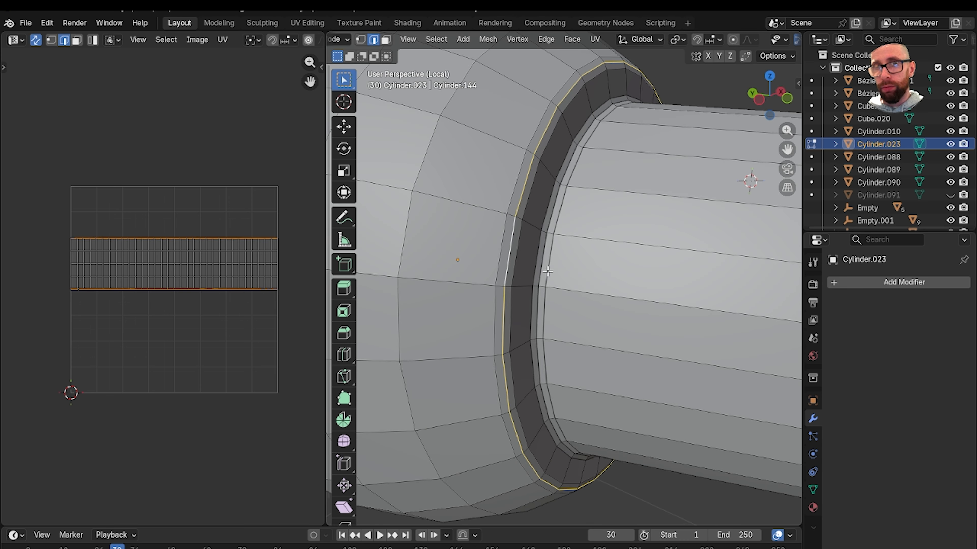
pyautogui.scroll(-4, 569, 276)
pyautogui.moveTo(595, 283); pyautogui.dragTo(598, 298, button='middle')
pyautogui.scroll(2, 598, 298)
pyautogui.scroll(2, 598, 298)
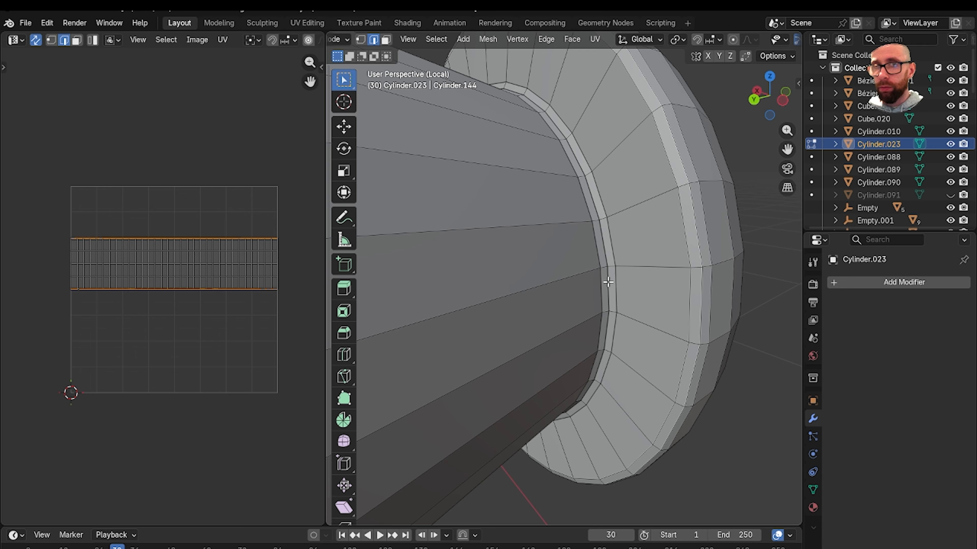
# Add the flange and end-face rims plus a lengthwise loop around the pin head, and mark all selected edges as seams
pyautogui.keyDown('alt'); pyautogui.keyDown('shift'); pyautogui.click(702, 293); pyautogui.keyUp('shift'); pyautogui.keyUp('alt')
pyautogui.moveTo(684, 294); pyautogui.dragTo(585, 196, button='middle')
pyautogui.scroll(-3, 621, 298)
pyautogui.scroll(1, 595, 289)
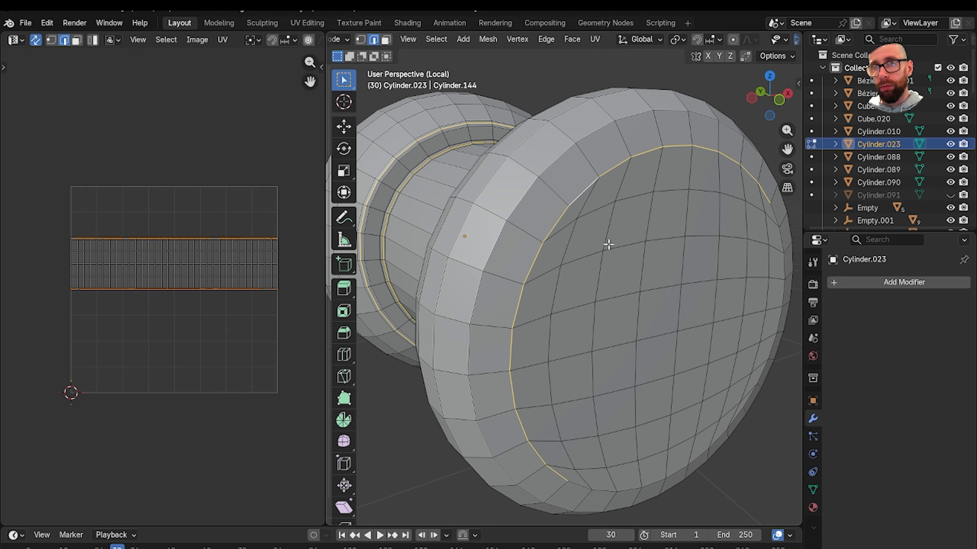
pyautogui.moveTo(609, 244); pyautogui.dragTo(588, 314, button='middle')
pyautogui.moveTo(561, 354); pyautogui.dragTo(593, 327, button='middle')
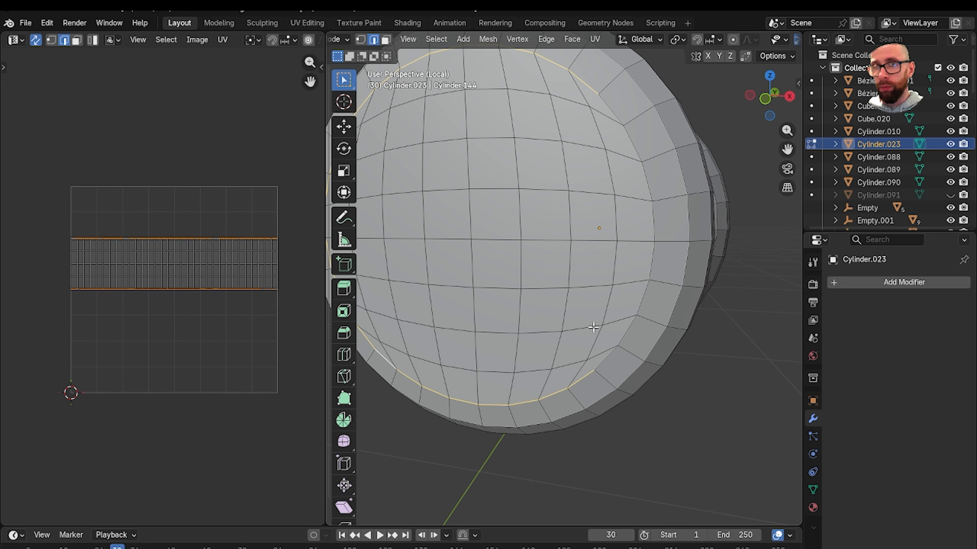
pyautogui.moveTo(556, 257); pyautogui.dragTo(655, 308, button='middle')
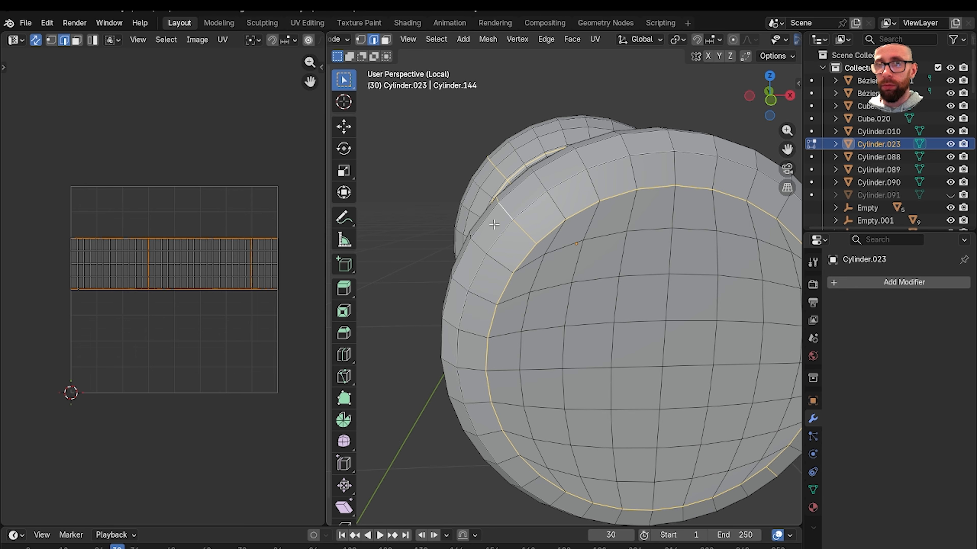
pyautogui.scroll(-5, 495, 225)
pyautogui.moveTo(494, 224); pyautogui.dragTo(653, 265, button='middle')
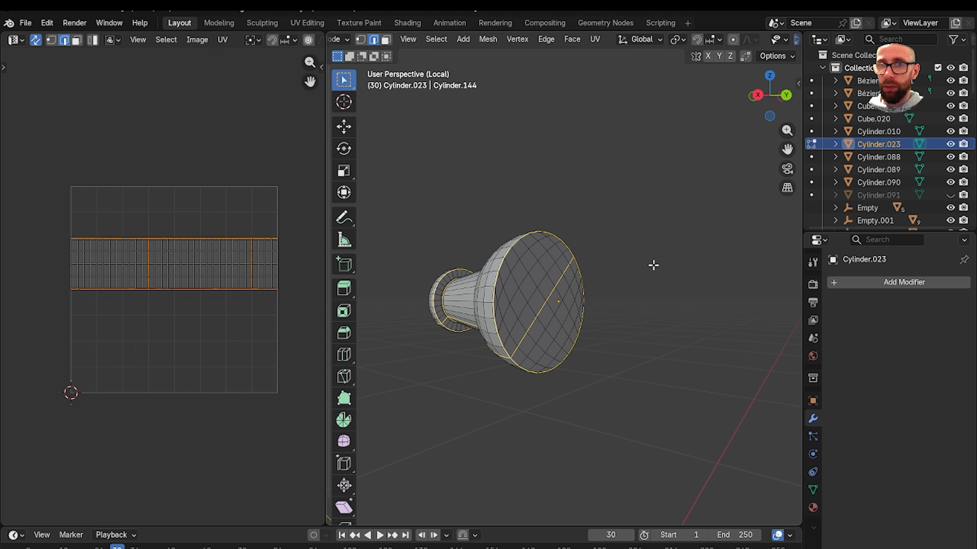
pyautogui.rightClick(653, 265)
pyautogui.click(651, 277)
# Unwrap all faces of the pin head Cylinder.023 and return to object editing
pyautogui.press('a')
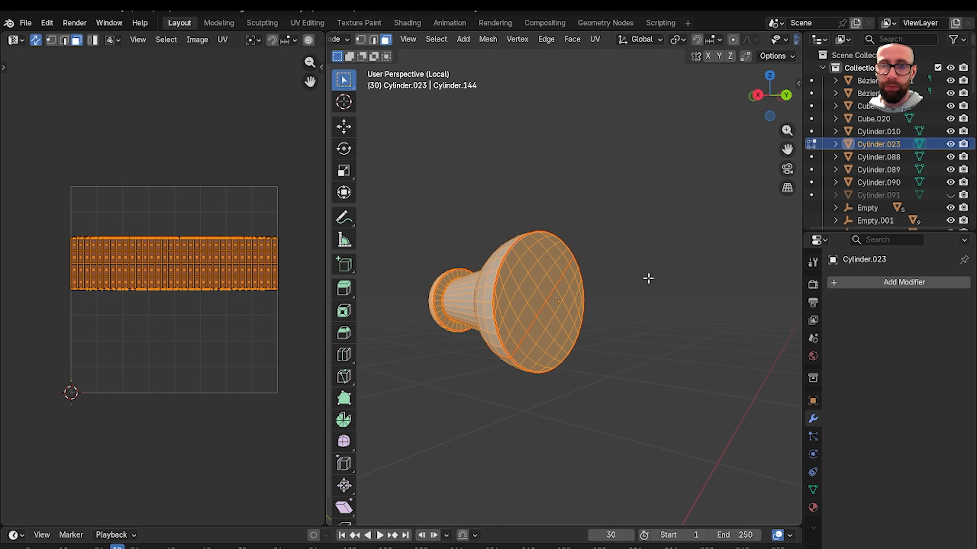
pyautogui.press('u')
pyautogui.click(648, 278)
pyautogui.press('Tab')
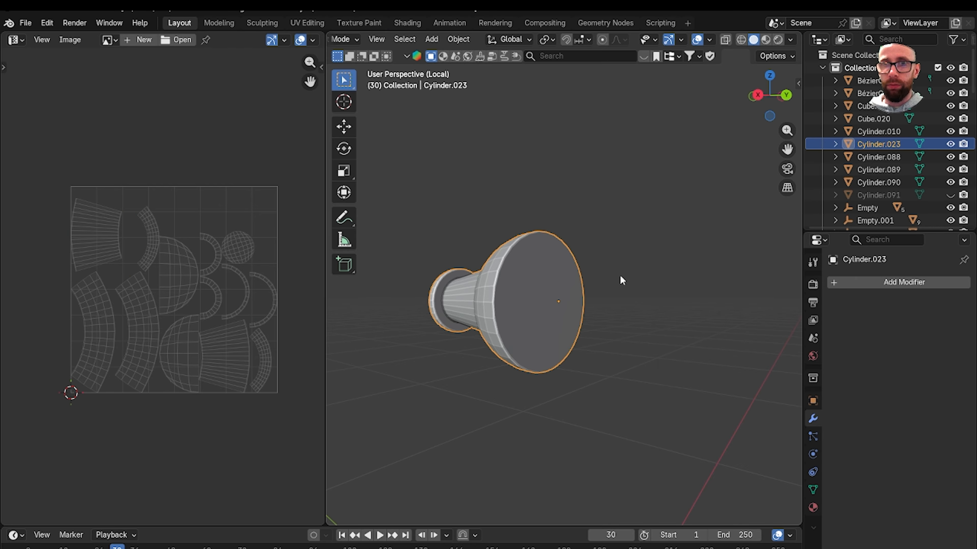
# Leave the isolated view of the pin head and reveal the hidden needle
pyautogui.press('KP_Divide')
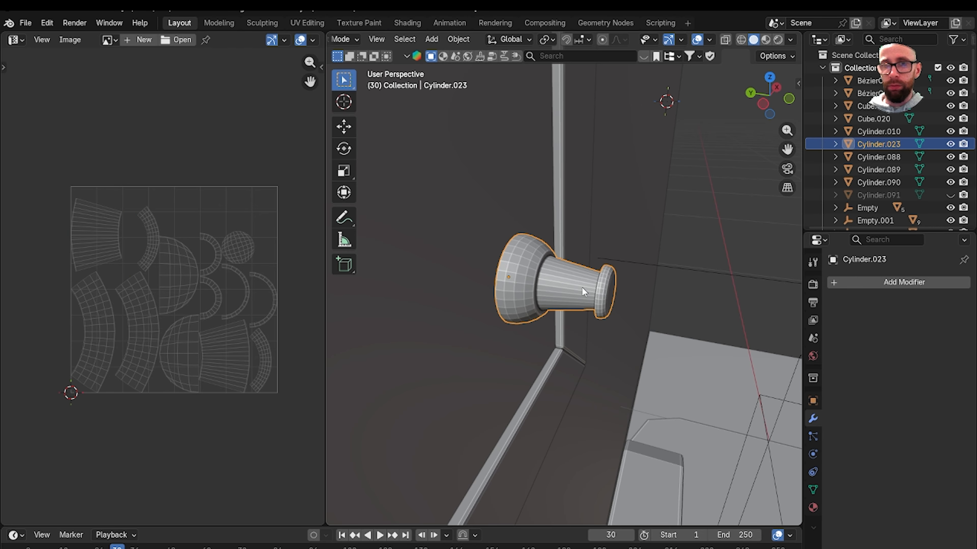
pyautogui.hotkey('alt', 'h')
pyautogui.scroll(-7, 582, 287)
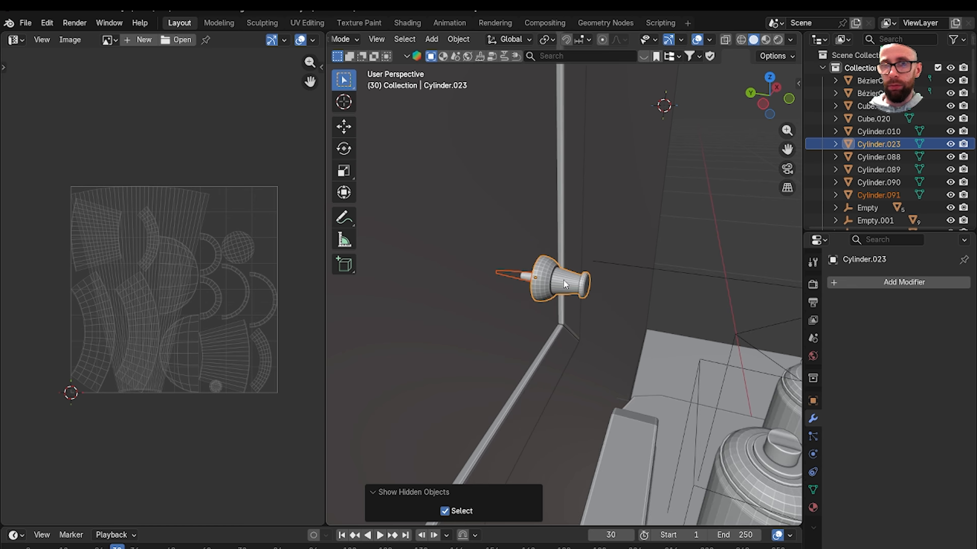
pyautogui.moveTo(582, 287); pyautogui.dragTo(471, 284, button='middle')
pyautogui.scroll(6, 562, 290)
# Link the checker material of Plane.008 to the pin's head and needle and show the scene in material preview
pyautogui.click(586, 293)
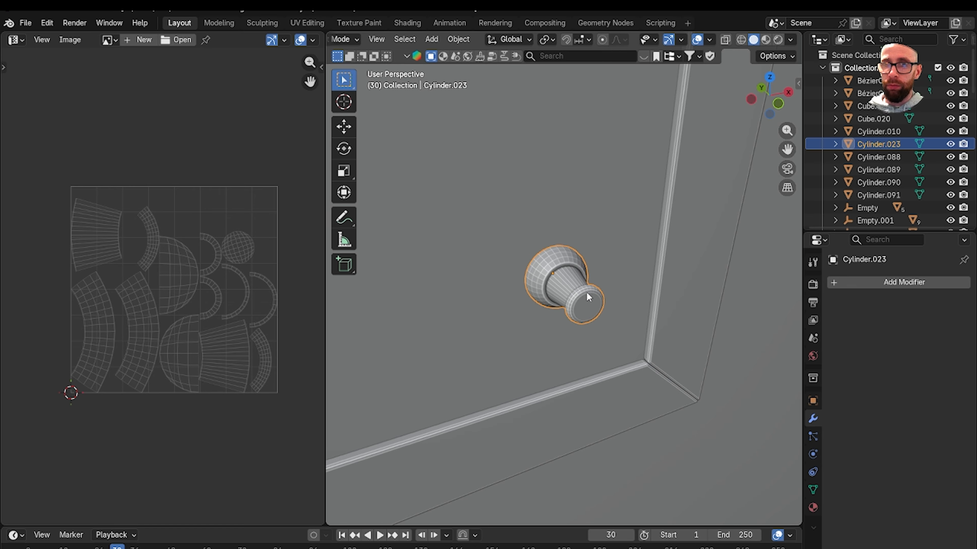
pyautogui.moveTo(586, 292); pyautogui.dragTo(627, 298, button='middle')
pyautogui.scroll(3, 577, 286)
pyautogui.keyDown('shift'); pyautogui.click(576, 287); pyautogui.keyUp('shift')
pyautogui.keyDown('shift'); pyautogui.click(550, 243); pyautogui.keyUp('shift')
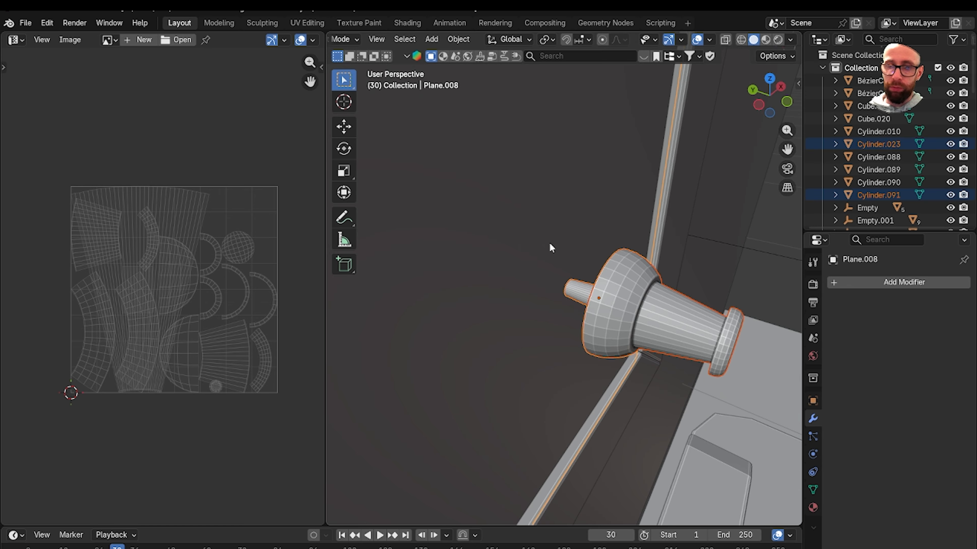
pyautogui.hotkey('ctrl', 'l')
pyautogui.click(548, 241)
pyautogui.click(766, 39)
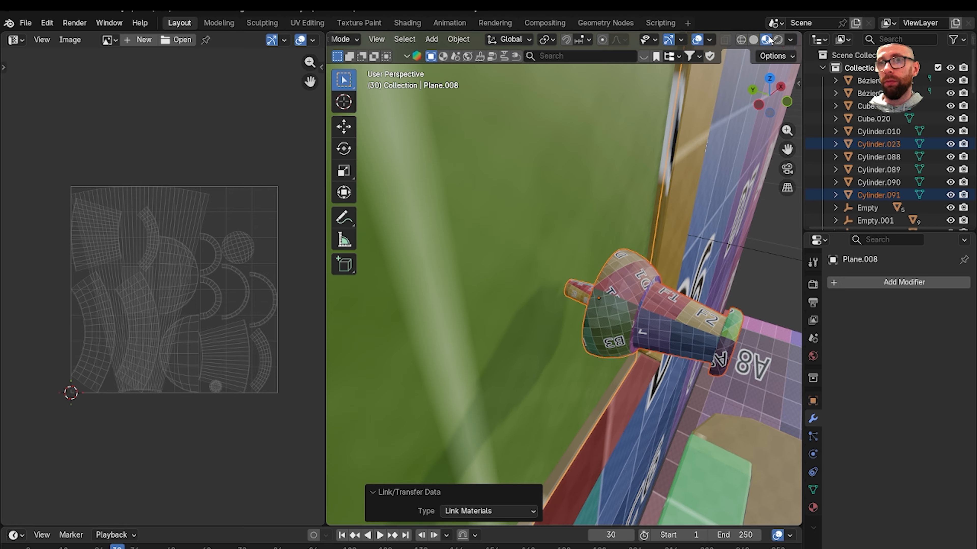
# Edit the pin's head and needle together and scale down all their UV islands
pyautogui.keyDown('shift'); pyautogui.click(582, 296); pyautogui.keyUp('shift')
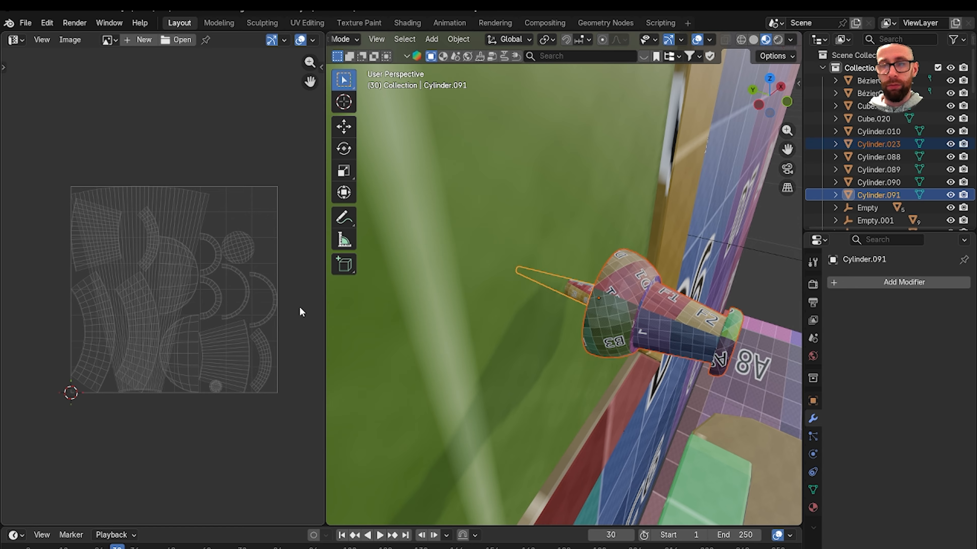
pyautogui.scroll(-6, 538, 323)
pyautogui.press('Tab')
pyautogui.scroll(6, 176, 322)
pyautogui.scroll(-3, 208, 322)
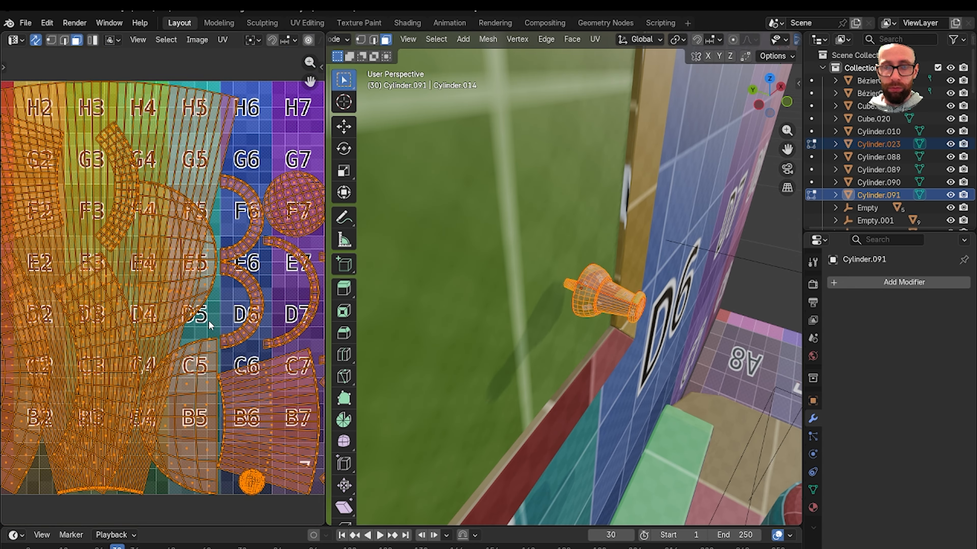
pyautogui.press('s')
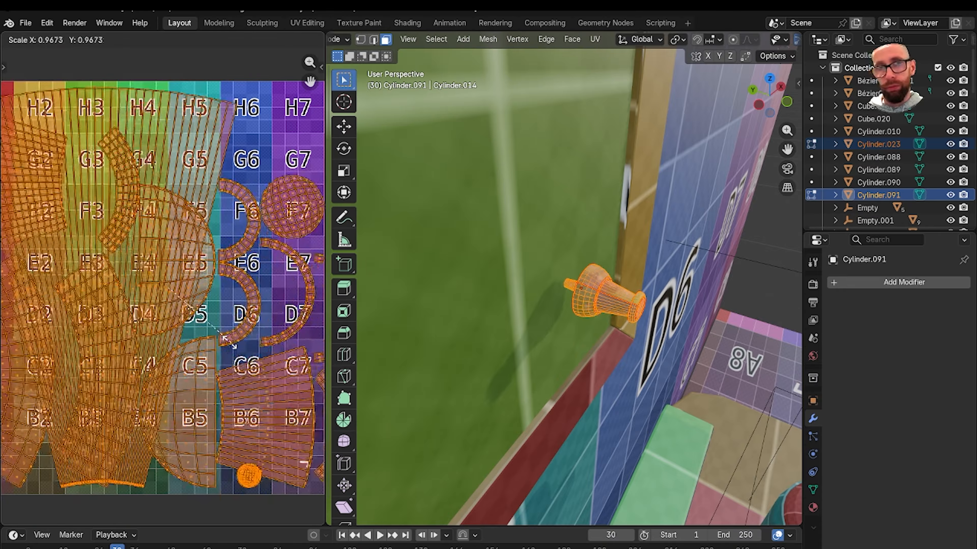
pyautogui.click(221, 334)
# Shrink the pin's UV islands further to match the scene's checker scale, and finish mesh editing
pyautogui.scroll(3, 231, 327)
pyautogui.scroll(4, 606, 294)
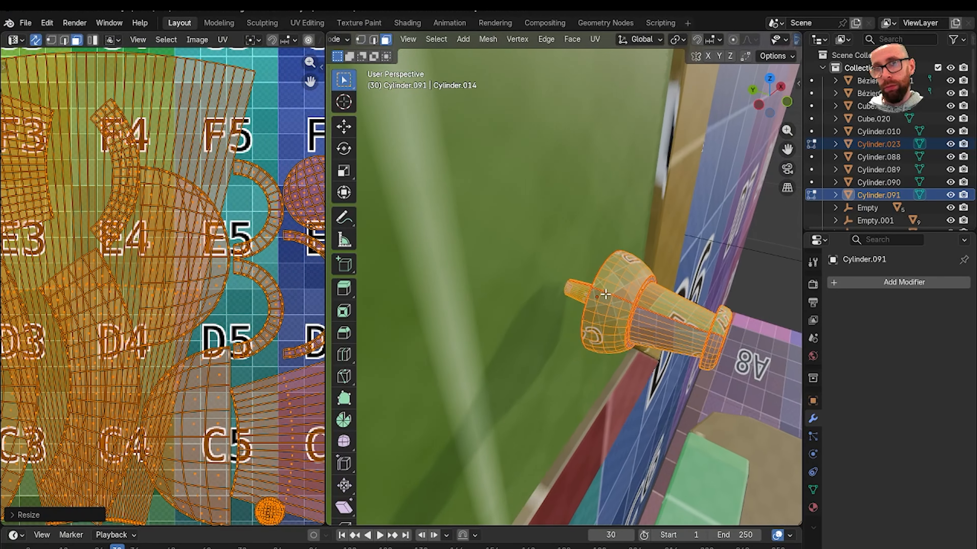
pyautogui.scroll(3, 606, 295)
pyautogui.scroll(5, 214, 375)
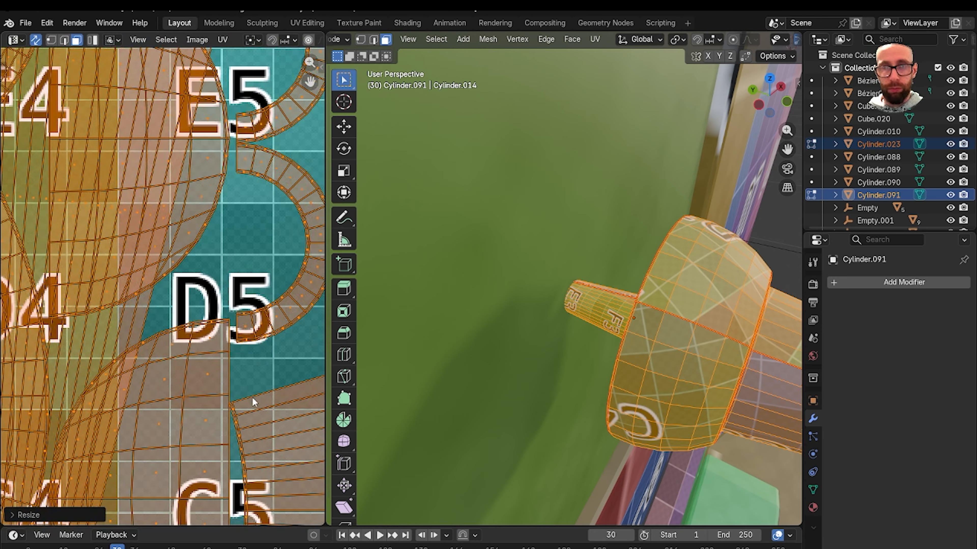
pyautogui.press('s')
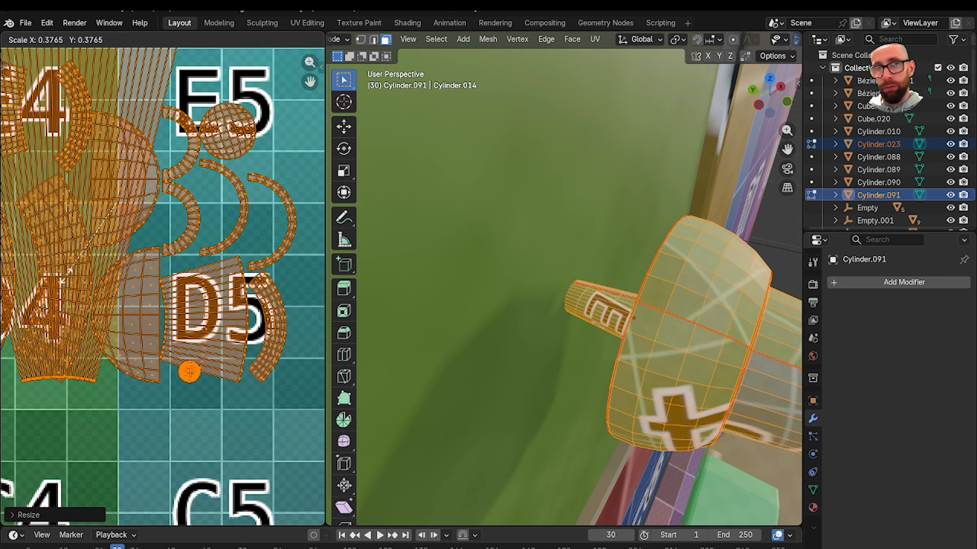
pyautogui.click(81, 258)
pyautogui.scroll(-7, 569, 309)
pyautogui.press('Tab')
# Select the paper notes and the board on the wall together with the pin's head and needle
pyautogui.scroll(-12, 446, 296)
pyautogui.moveTo(568, 311); pyautogui.dragTo(626, 308, button='middle')
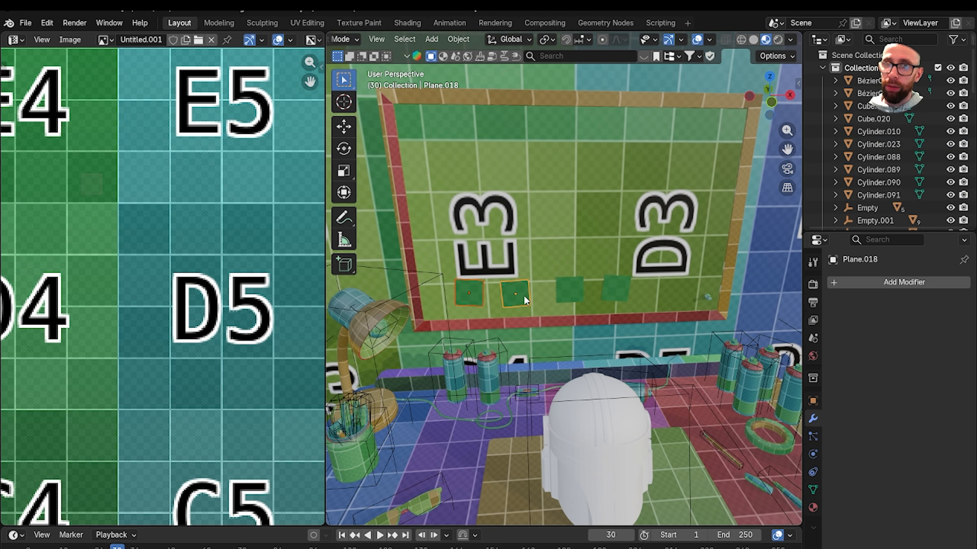
pyautogui.keyDown('shift'); pyautogui.click(709, 296); pyautogui.keyUp('shift')
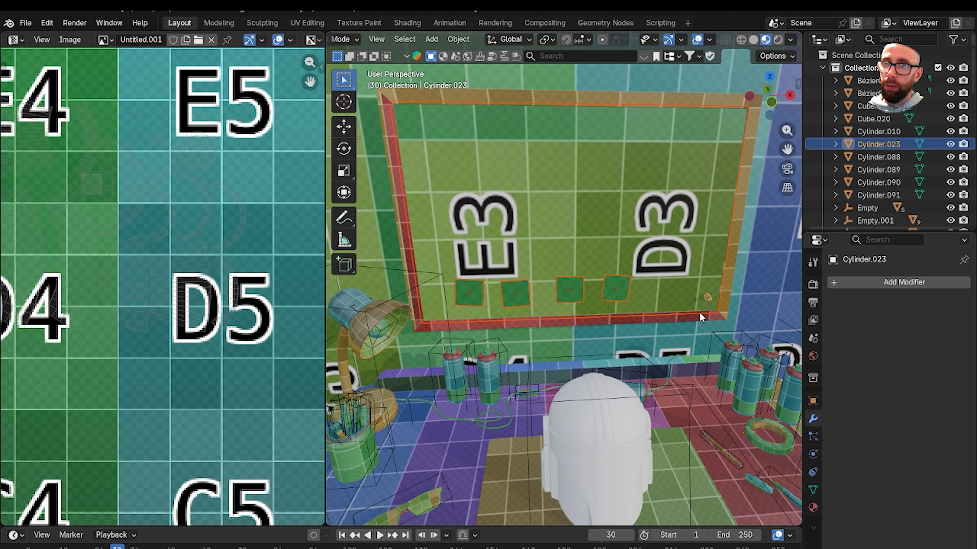
pyautogui.keyDown('shift'); pyautogui.click(696, 316); pyautogui.keyUp('shift')
pyautogui.scroll(5, 612, 308)
pyautogui.keyDown('shift'); pyautogui.moveTo(696, 315); pyautogui.dragTo(551, 337, button='middle'); pyautogui.keyUp('shift')
pyautogui.scroll(4, 568, 312)
pyautogui.keyDown('shift'); pyautogui.click(551, 336); pyautogui.keyUp('shift')
pyautogui.scroll(-10, 546, 327)
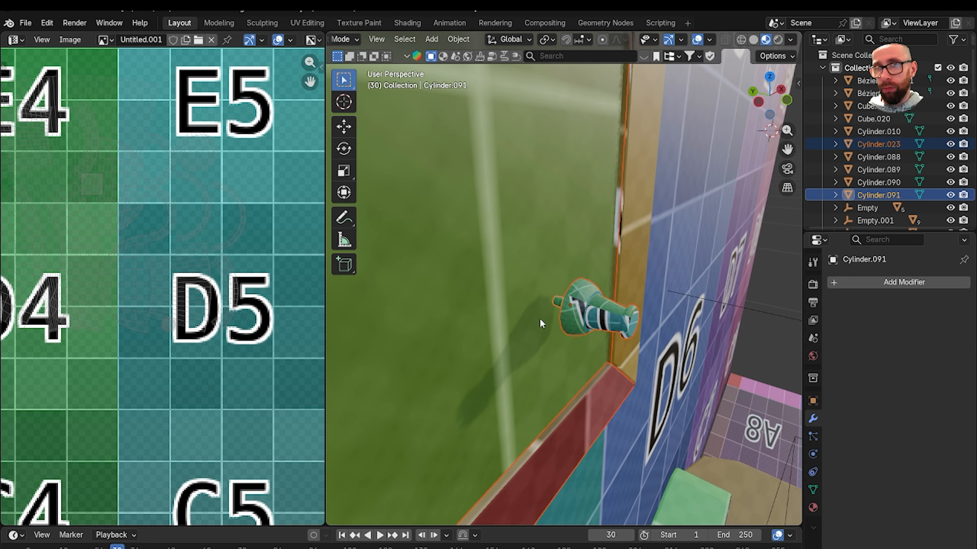
pyautogui.scroll(3, 502, 304)
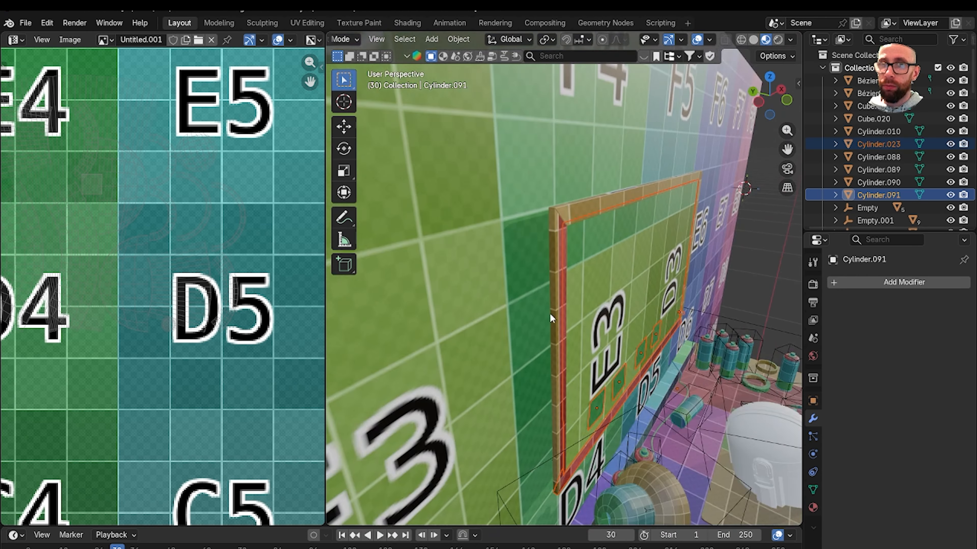
pyautogui.moveTo(549, 313); pyautogui.dragTo(606, 339, button='middle')
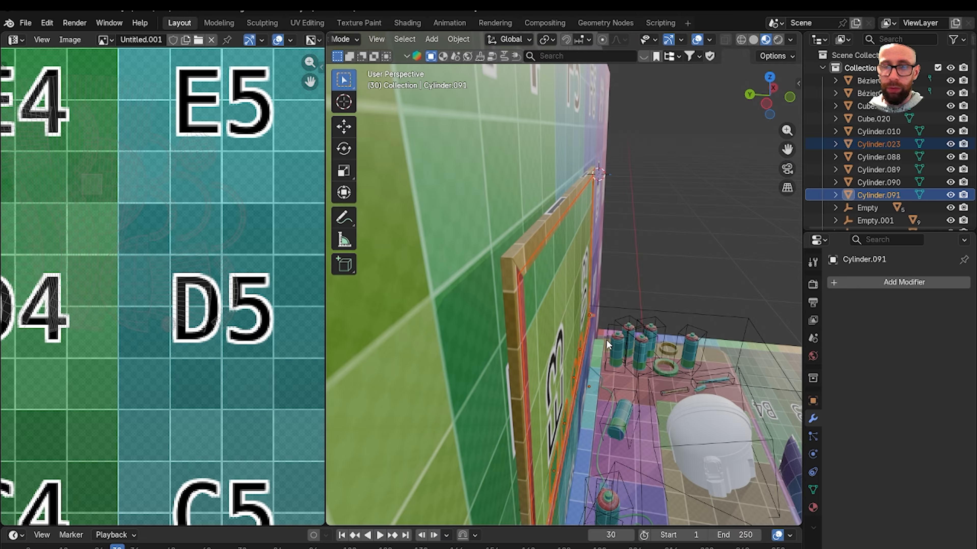
pyautogui.press('g')
pyautogui.click(623, 339)
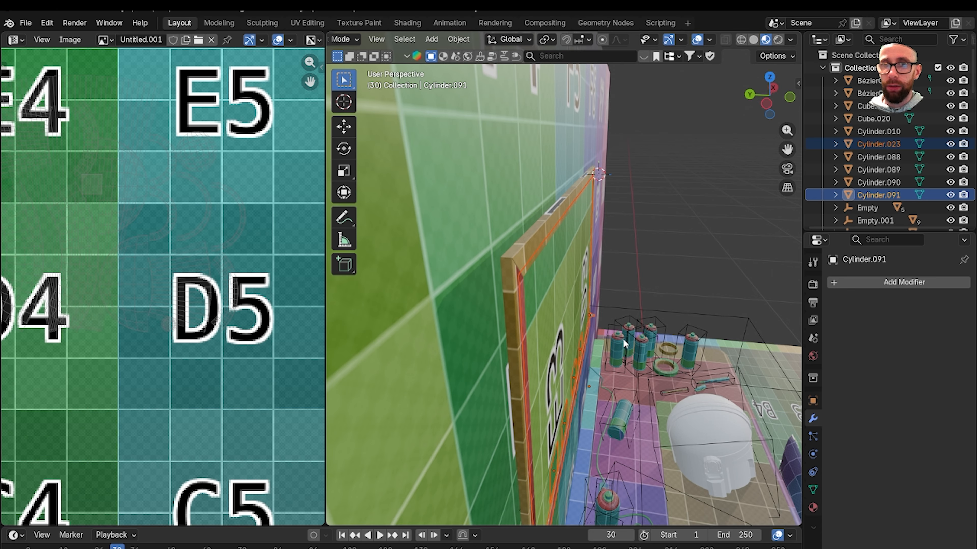
# Add the board's frame Plane.007 to the selection and make Plane.022 the active object
pyautogui.keyDown('shift'); pyautogui.click(508, 280); pyautogui.keyUp('shift')
pyautogui.moveTo(508, 280); pyautogui.dragTo(475, 296, button='middle')
pyautogui.scroll(-2, 527, 357)
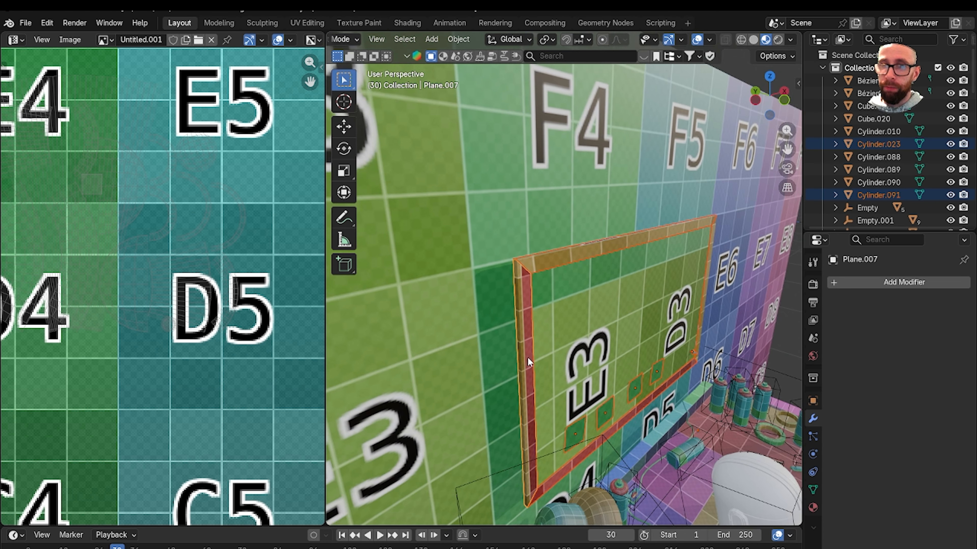
pyautogui.moveTo(528, 358); pyautogui.dragTo(473, 355, button='middle')
pyautogui.keyDown('shift'); pyautogui.click(581, 370); pyautogui.keyUp('shift')
pyautogui.scroll(-2, 581, 370)
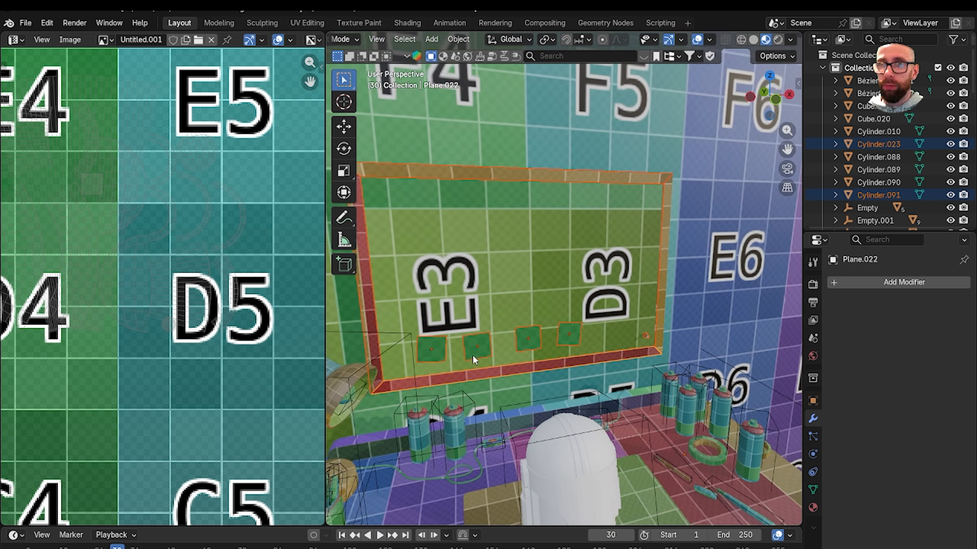
# Add Plane.023 to the selection and move the board, frame, notes and pin about 34.55 mm along global Y towards the wall
pyautogui.scroll(2, 641, 237)
pyautogui.keyDown('shift'); pyautogui.click(642, 246); pyautogui.keyUp('shift')
pyautogui.moveTo(642, 246); pyautogui.dragTo(557, 297, button='middle')
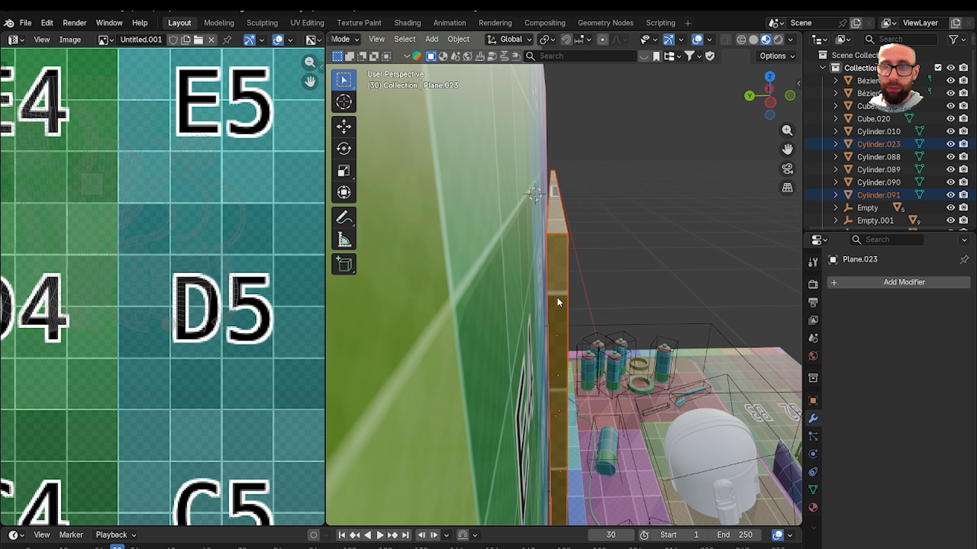
pyautogui.press('g')
pyautogui.press('y')
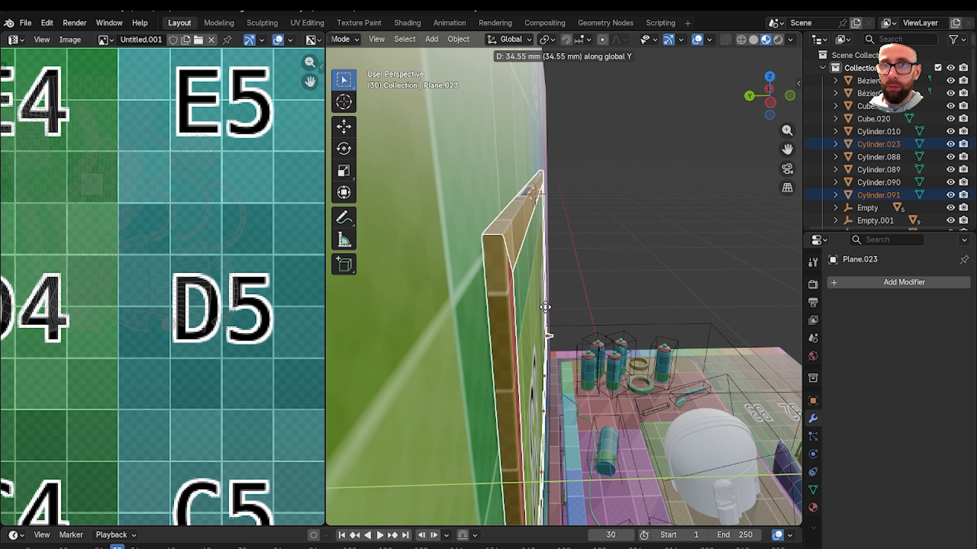
pyautogui.click(544, 307)
# Select only the push pin's head and needle and join them into a single object
pyautogui.moveTo(545, 307); pyautogui.dragTo(472, 274, button='middle')
pyautogui.press('`')
pyautogui.click(472, 271)
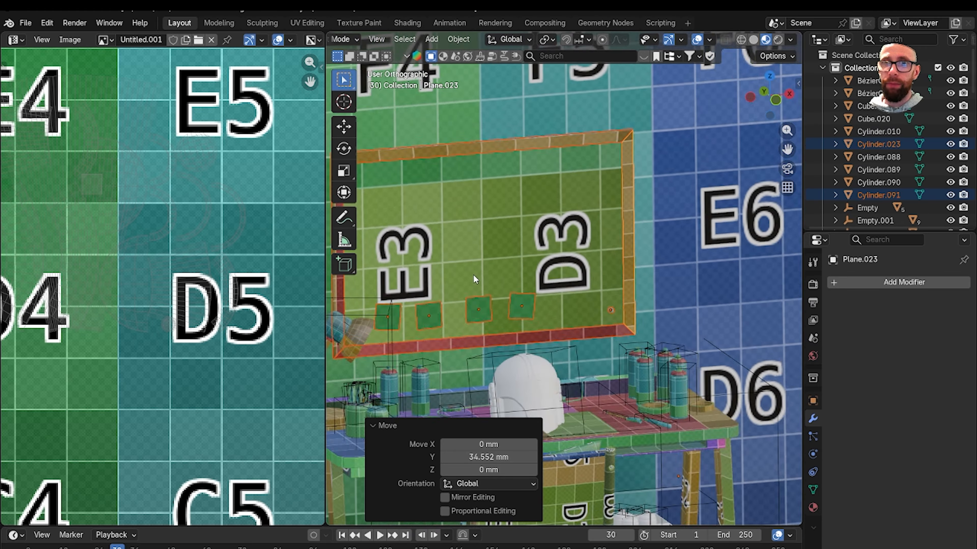
pyautogui.scroll(8, 482, 276)
pyautogui.moveTo(523, 300); pyautogui.dragTo(662, 311, button='middle')
pyautogui.scroll(3, 668, 324)
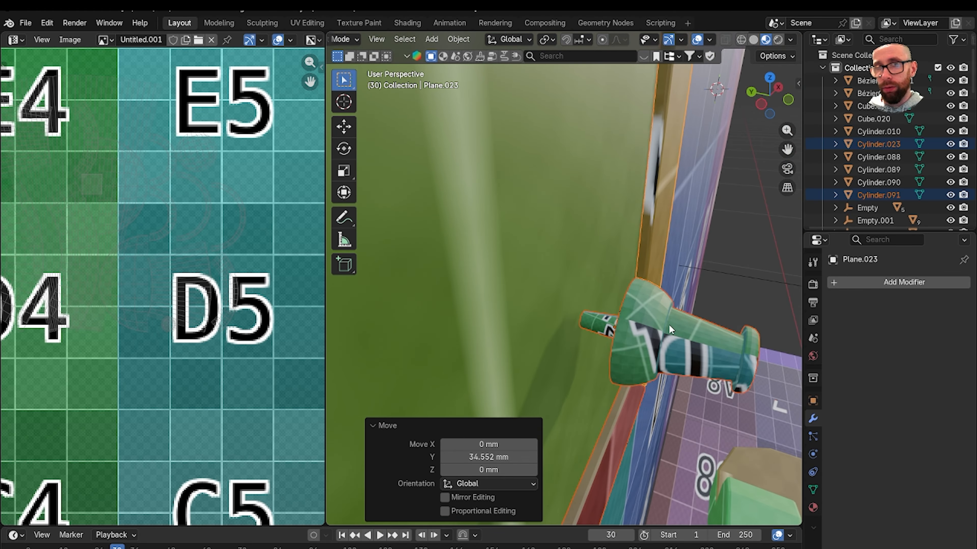
pyautogui.click(668, 324)
pyautogui.keyDown('shift'); pyautogui.click(612, 325); pyautogui.keyUp('shift')
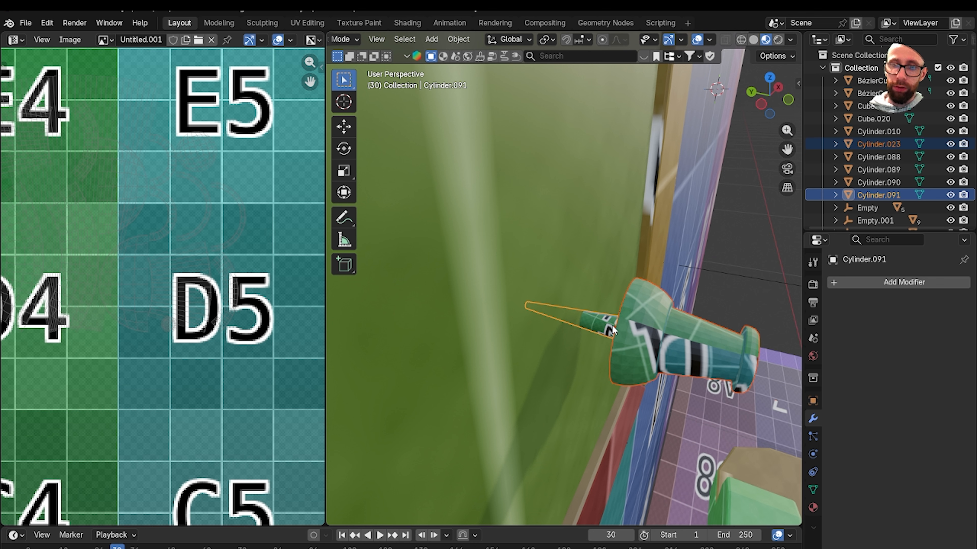
pyautogui.hotkey('ctrl', 'j')
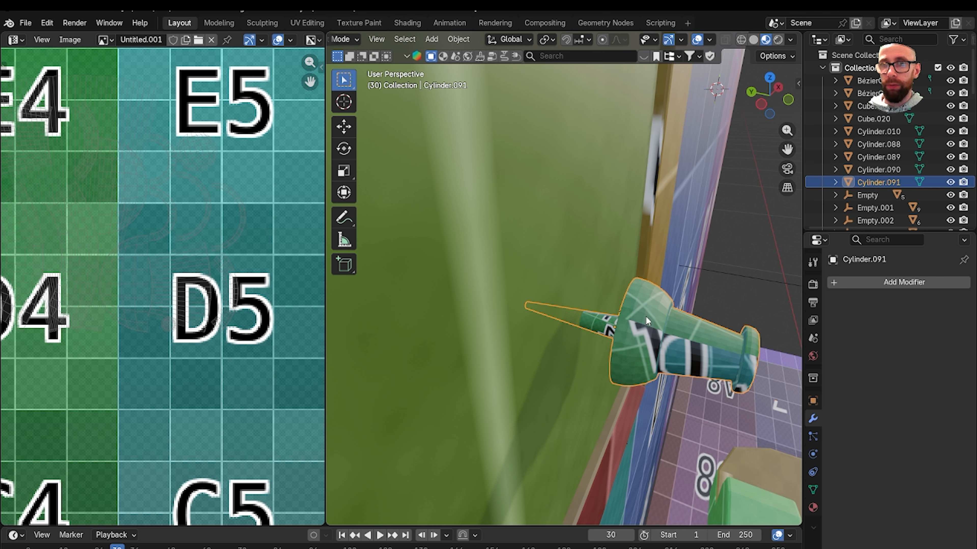
# In the front orthographic view, scatter duplicates of the joined push pin around the board's lower right corner
pyautogui.press('`')
pyautogui.click(601, 294)
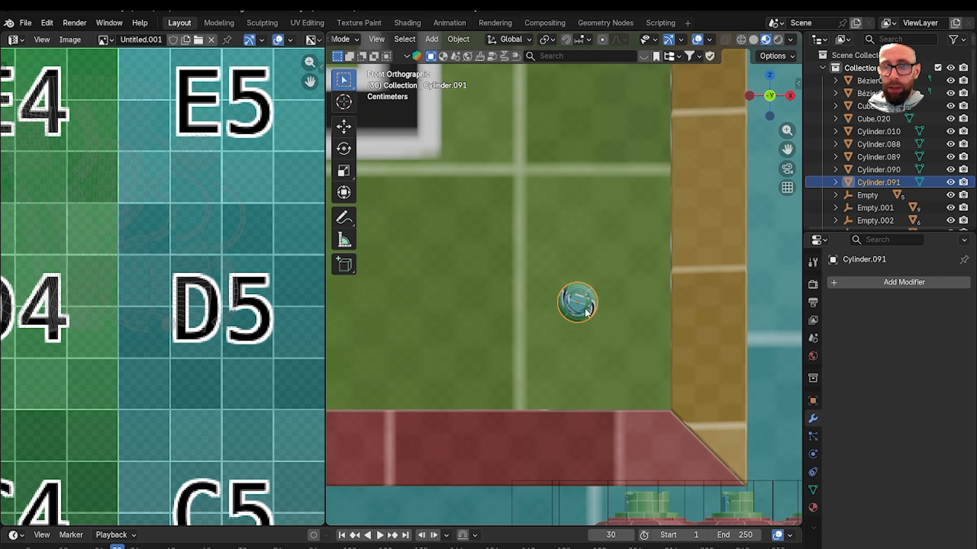
pyautogui.click(612, 259)
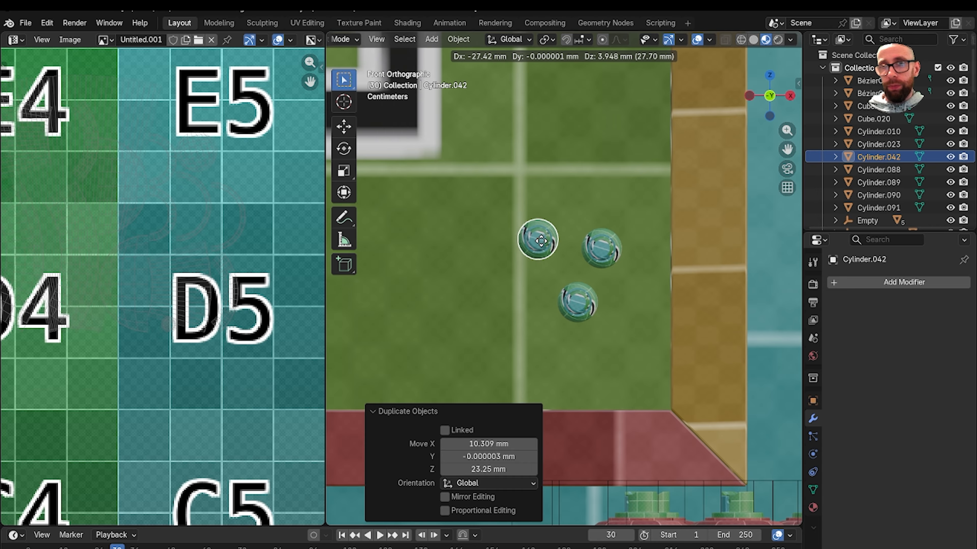
pyautogui.click(534, 225)
pyautogui.scroll(-4, 521, 345)
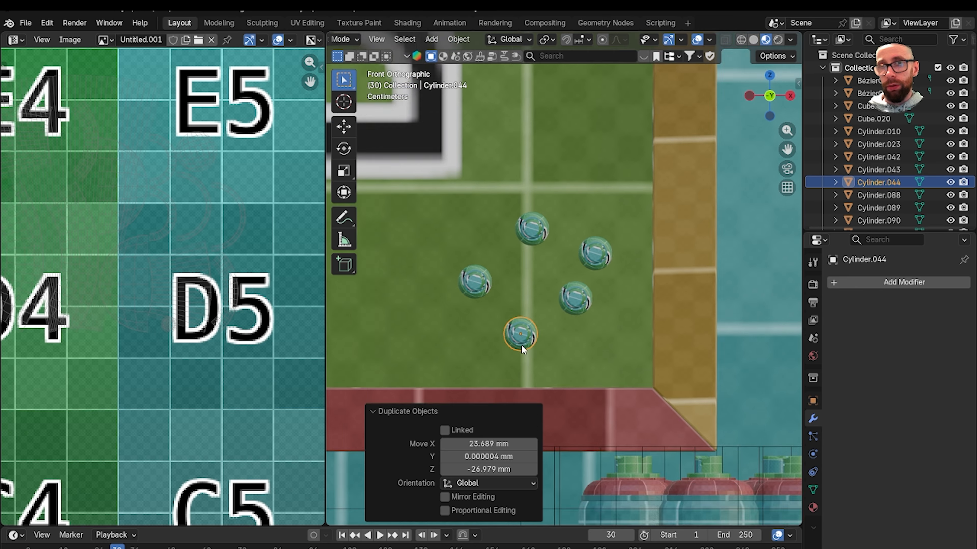
pyautogui.click(618, 361)
pyautogui.hotkey('shift', 'd')
pyautogui.click(565, 229)
pyautogui.scroll(-1, 566, 240)
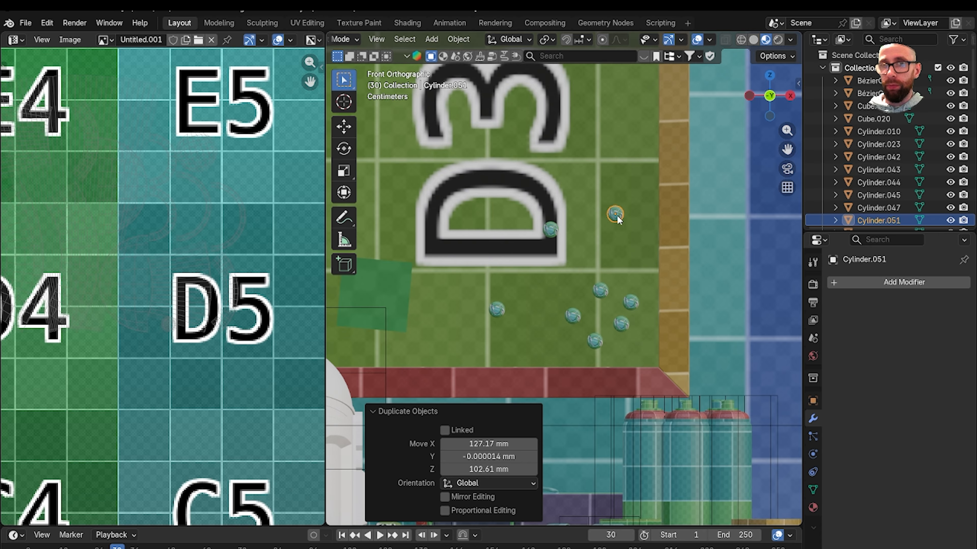
pyautogui.click(549, 260)
pyautogui.scroll(-4, 545, 279)
pyautogui.moveTo(582, 313); pyautogui.dragTo(607, 285, button='middle')
pyautogui.scroll(3, 573, 287)
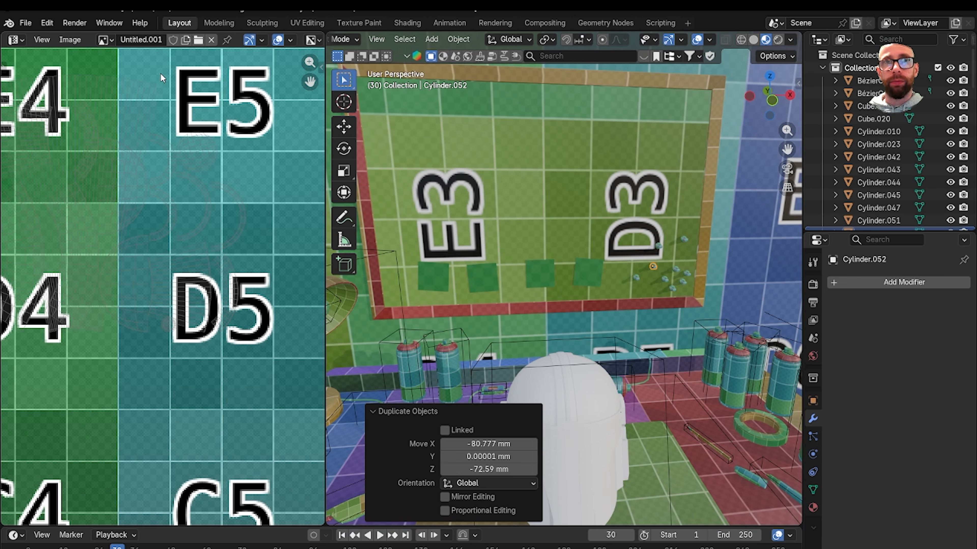
# Inspect the whole workshop scene and the desk area for objects that still lack the checker texture
pyautogui.click(26, 22)
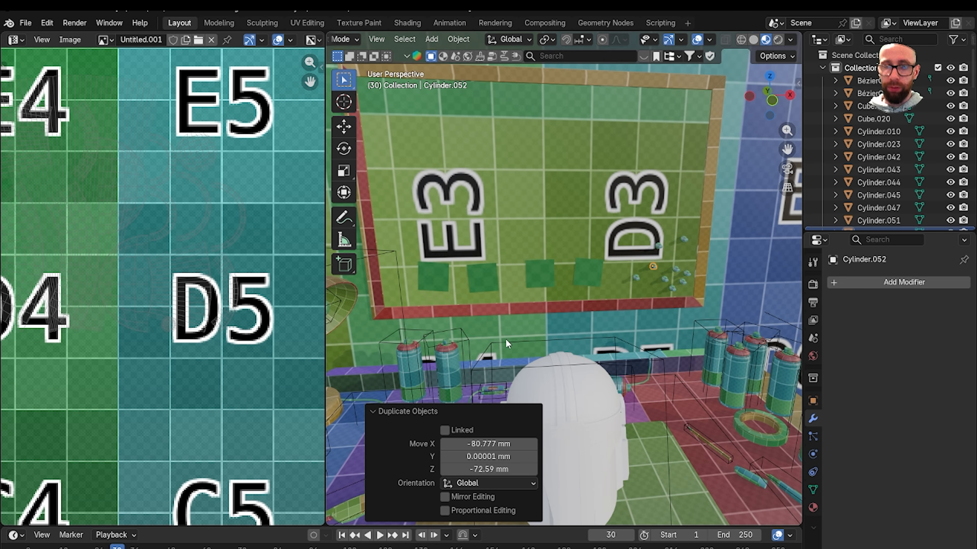
pyautogui.scroll(-7, 504, 359)
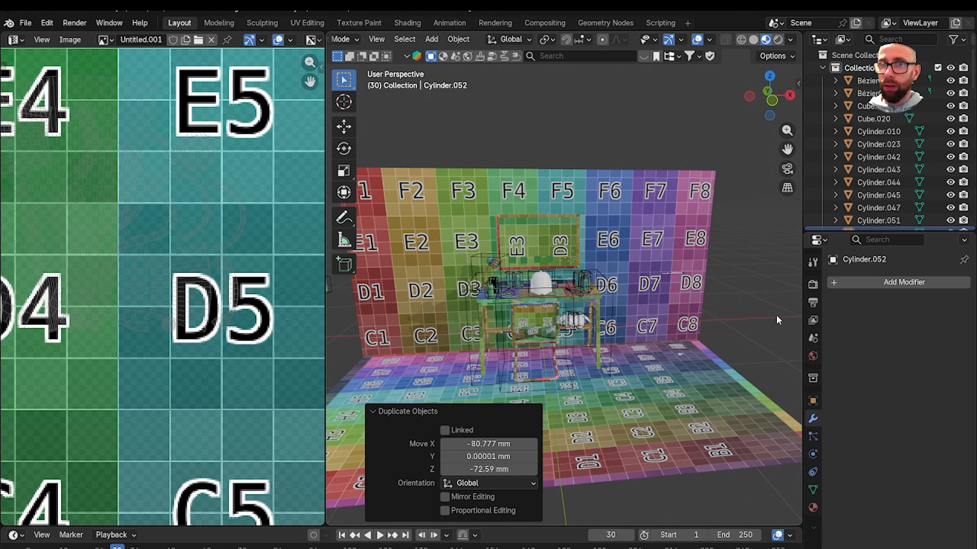
pyautogui.scroll(8, 567, 348)
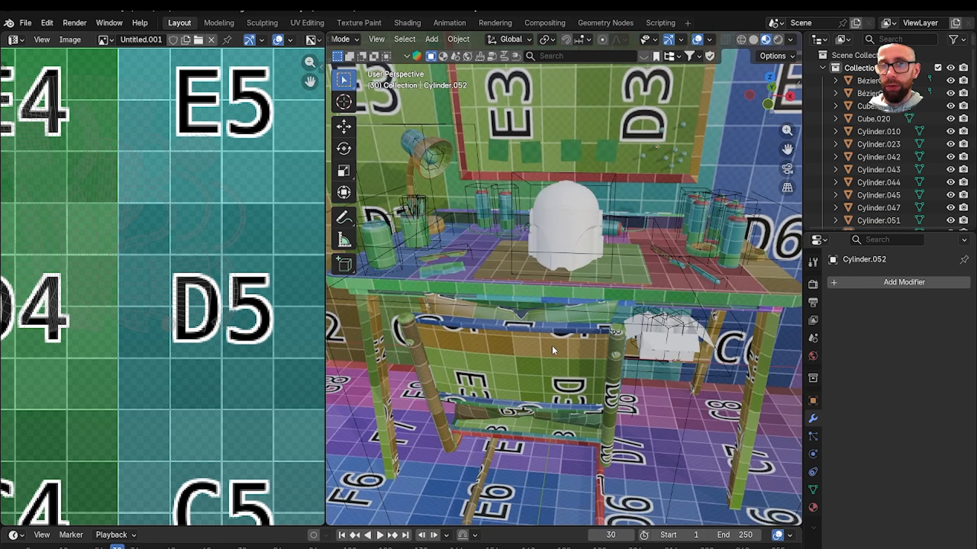
pyautogui.scroll(6, 551, 345)
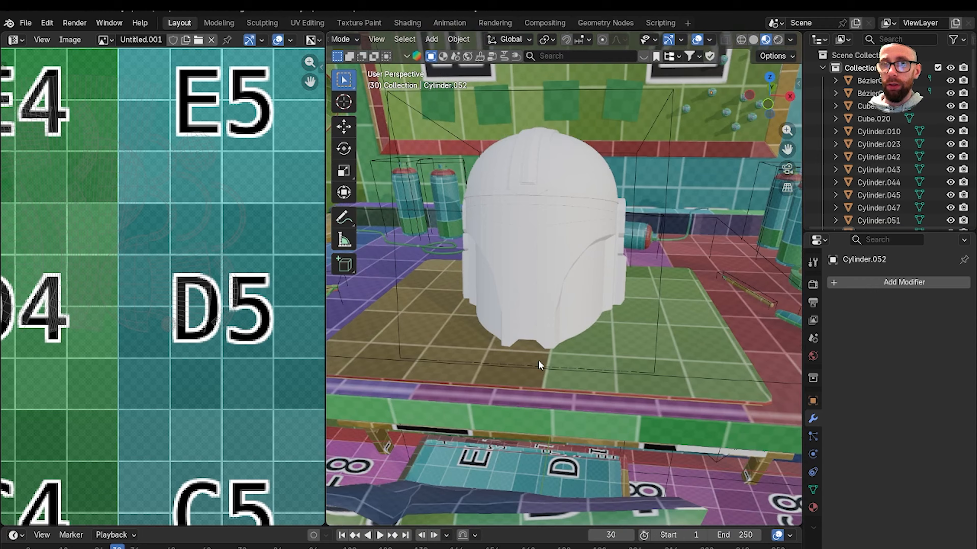
pyautogui.moveTo(538, 360); pyautogui.dragTo(557, 350, button='middle')
pyautogui.scroll(2, 663, 397)
pyautogui.keyDown('shift'); pyautogui.moveTo(727, 458); pyautogui.dragTo(575, 342, button='middle'); pyautogui.keyUp('shift')
pyautogui.scroll(4, 597, 314)
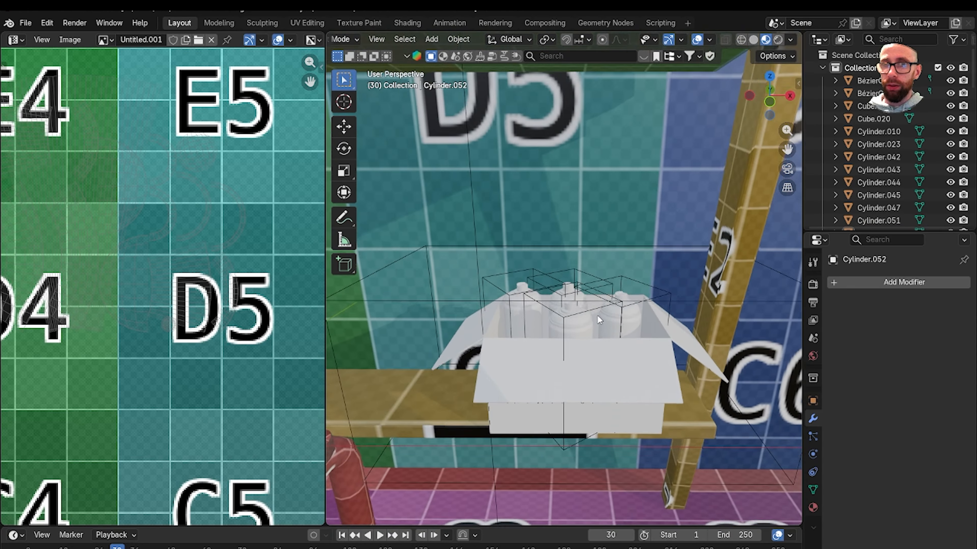
# Isolate the open cardboard box under the desk in local view and show it in solid shading
pyautogui.scroll(3, 598, 316)
pyautogui.keyDown('shift'); pyautogui.moveTo(584, 419); pyautogui.dragTo(545, 330, button='middle'); pyautogui.keyUp('shift')
pyautogui.click(627, 338)
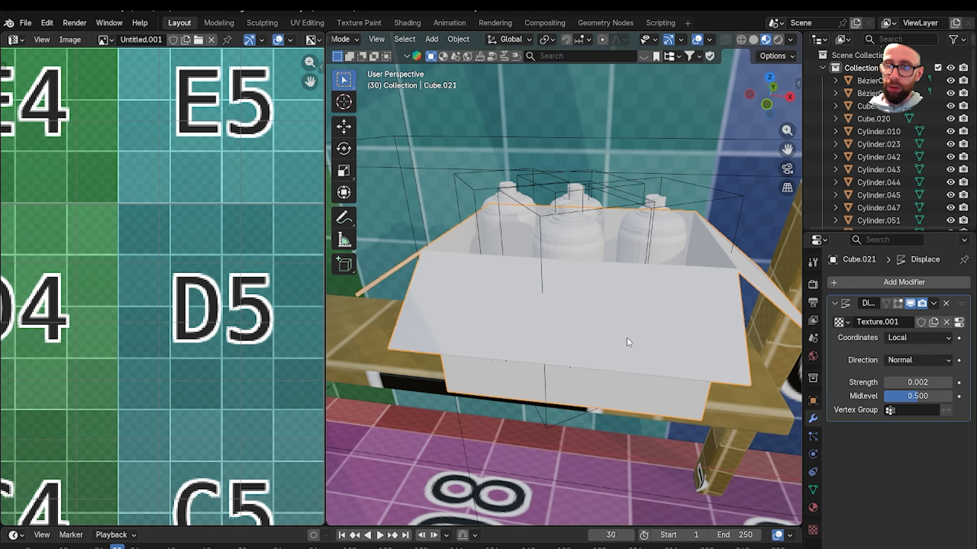
pyautogui.press('KP_Divide')
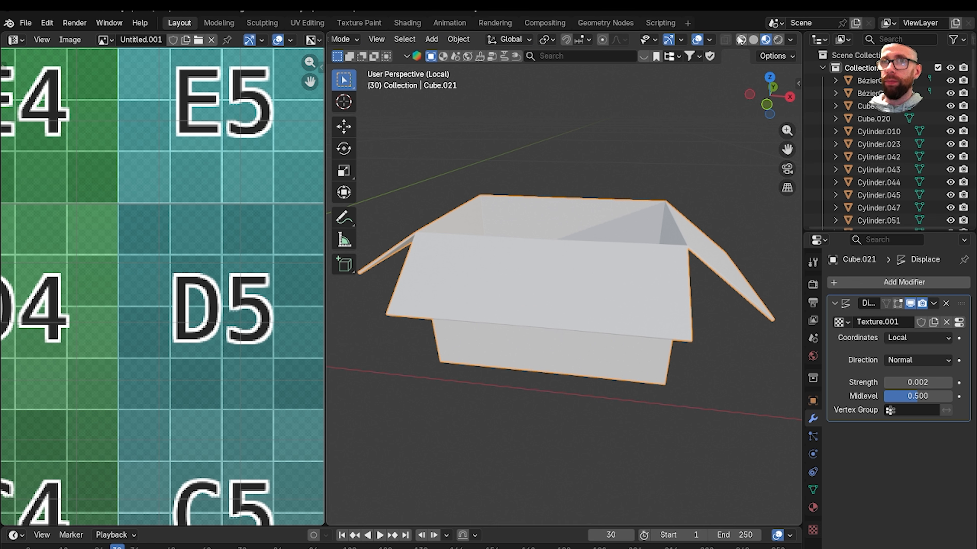
pyautogui.click(754, 41)
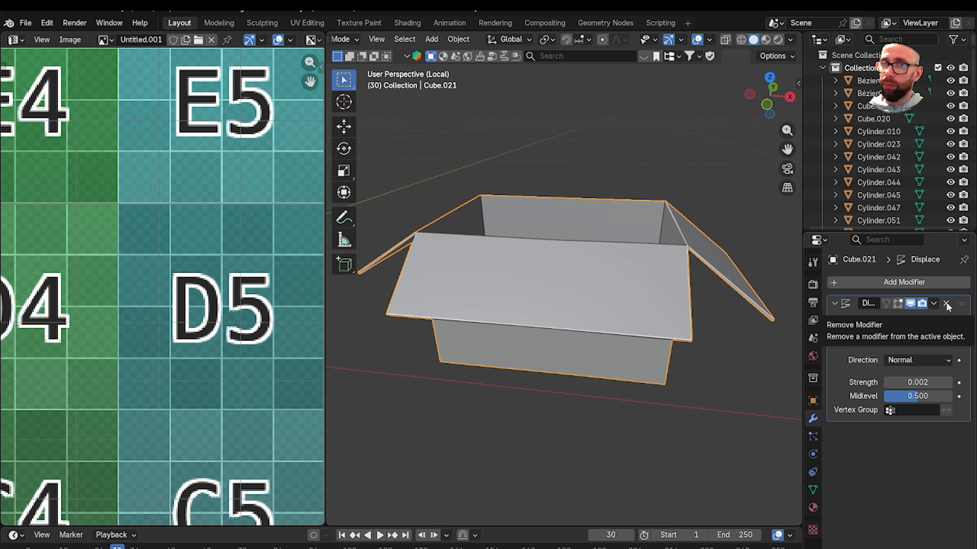
# Edit the box's mesh in edge mode, clear the selection, and select the first edge loops meeting at a corner
pyautogui.press('Tab')
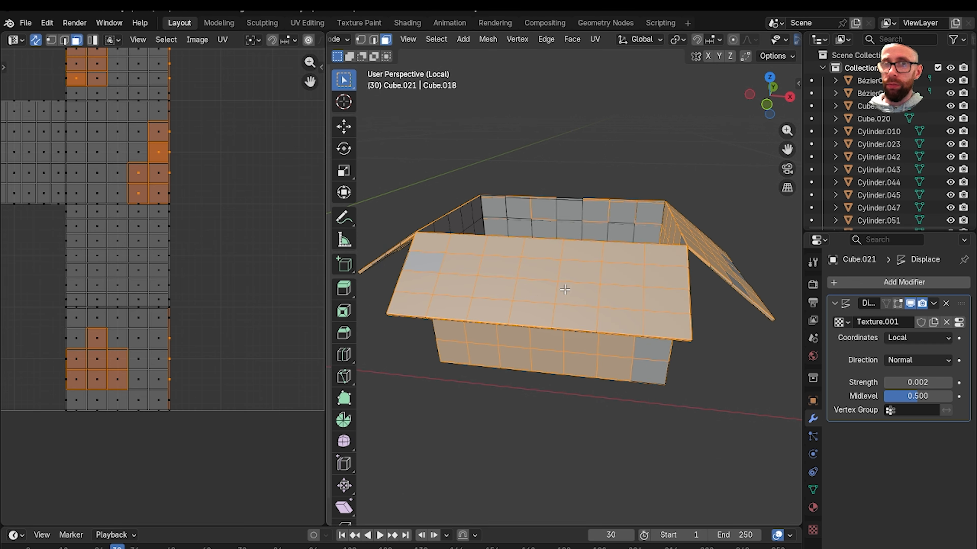
pyautogui.keyDown('shift'); pyautogui.moveTo(542, 296); pyautogui.dragTo(650, 301, button='middle'); pyautogui.keyUp('shift')
pyautogui.scroll(2, 630, 297)
pyautogui.moveTo(592, 289); pyautogui.dragTo(663, 287, button='middle')
pyautogui.press('2')
pyautogui.keyDown('shift'); pyautogui.moveTo(487, 294); pyautogui.dragTo(611, 289, button='middle'); pyautogui.keyUp('shift')
pyautogui.scroll(3, 551, 277)
pyautogui.scroll(3, 632, 287)
pyautogui.hotkey('alt', 'a')
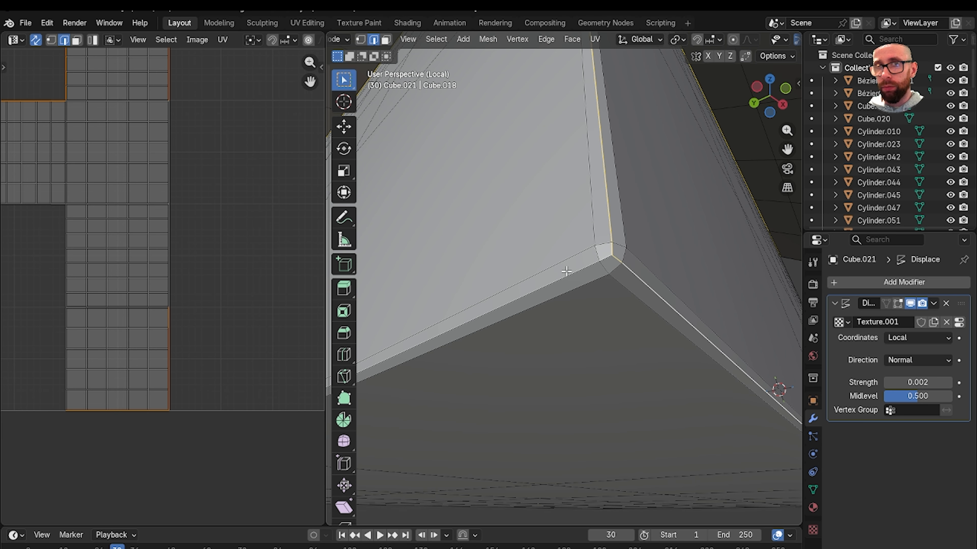
pyautogui.keyDown('alt'); pyautogui.keyDown('shift'); pyautogui.click(566, 272); pyautogui.keyUp('shift'); pyautogui.keyUp('alt')
# Extend the edge selection along the flap's bevelled outer borders and the short edges at its corners
pyautogui.scroll(-13, 559, 280)
pyautogui.scroll(2, 557, 234)
pyautogui.keyDown('shift'); pyautogui.moveTo(527, 151); pyautogui.dragTo(582, 269, button='middle'); pyautogui.keyUp('shift')
pyautogui.scroll(6, 582, 270)
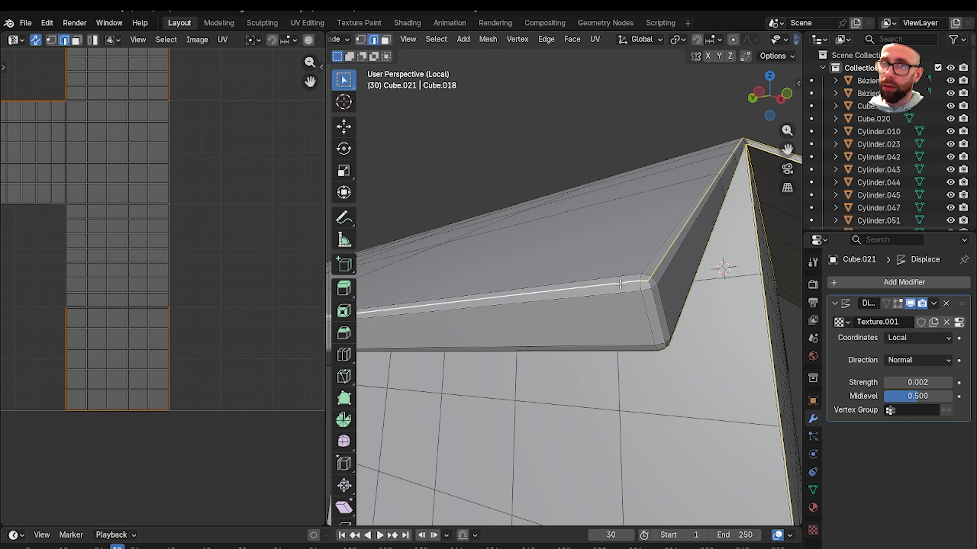
pyautogui.moveTo(654, 307)
pyautogui.mouseDown(button='middle')
pyautogui.moveTo(658, 299)
pyautogui.moveTo(651, 325)
pyautogui.mouseUp(button='middle')
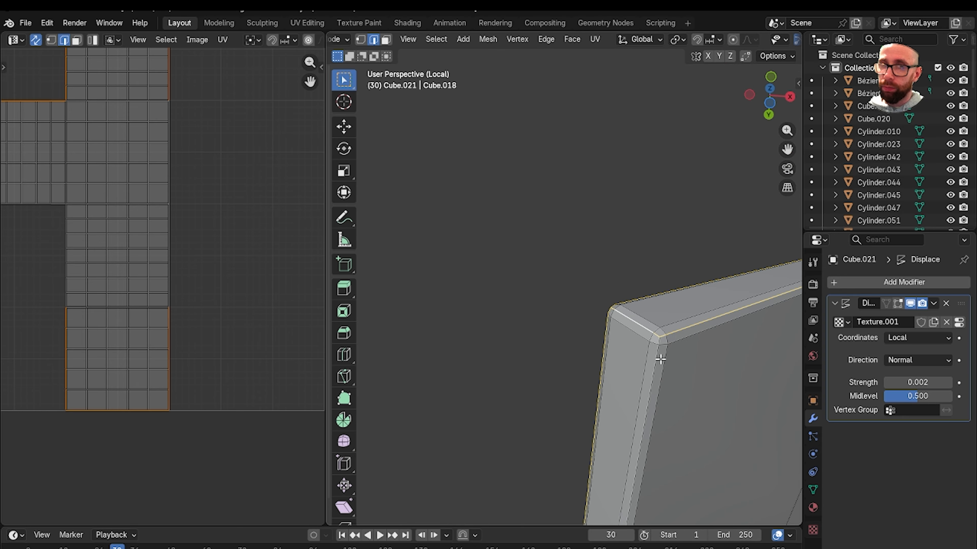
pyautogui.moveTo(707, 306); pyautogui.dragTo(633, 349, button='middle')
pyautogui.scroll(4, 600, 312)
pyautogui.keyDown('shift'); pyautogui.moveTo(708, 356); pyautogui.dragTo(633, 319, button='middle'); pyautogui.keyUp('shift')
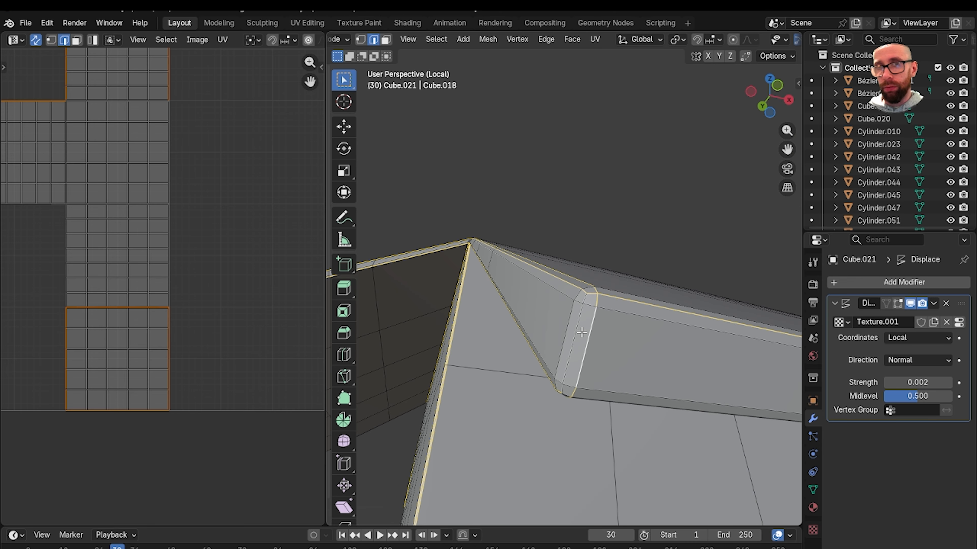
pyautogui.moveTo(579, 324); pyautogui.dragTo(625, 287, button='middle')
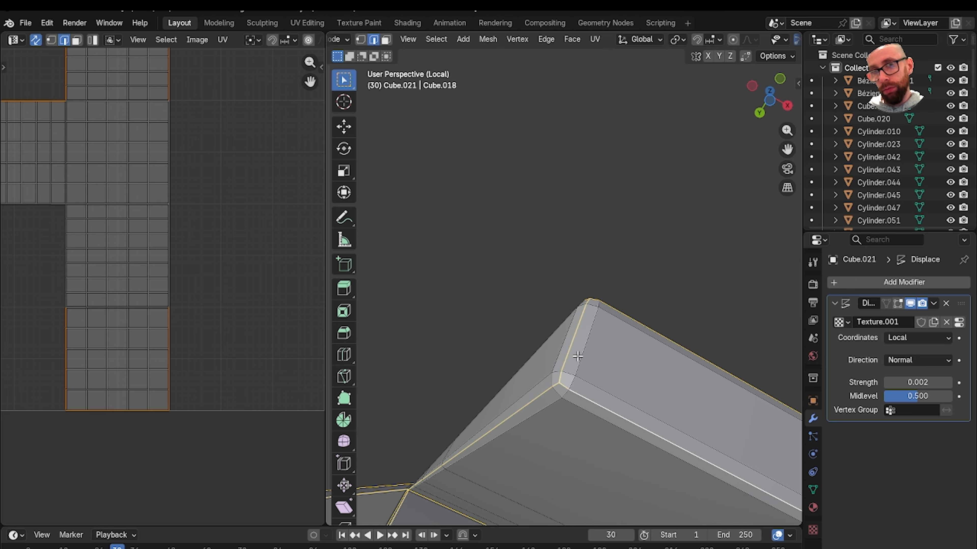
# Add the flap hinge edges and the vertical wall edge at another box corner to the selection
pyautogui.scroll(-5, 577, 357)
pyautogui.moveTo(575, 358); pyautogui.dragTo(727, 333, button='middle')
pyautogui.scroll(-5, 640, 298)
pyautogui.scroll(4, 563, 311)
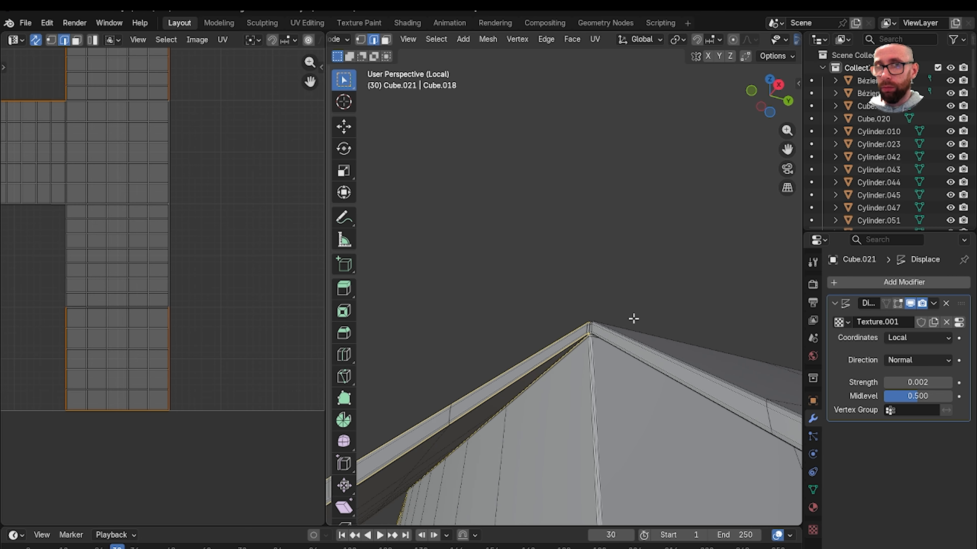
pyautogui.scroll(3, 625, 368)
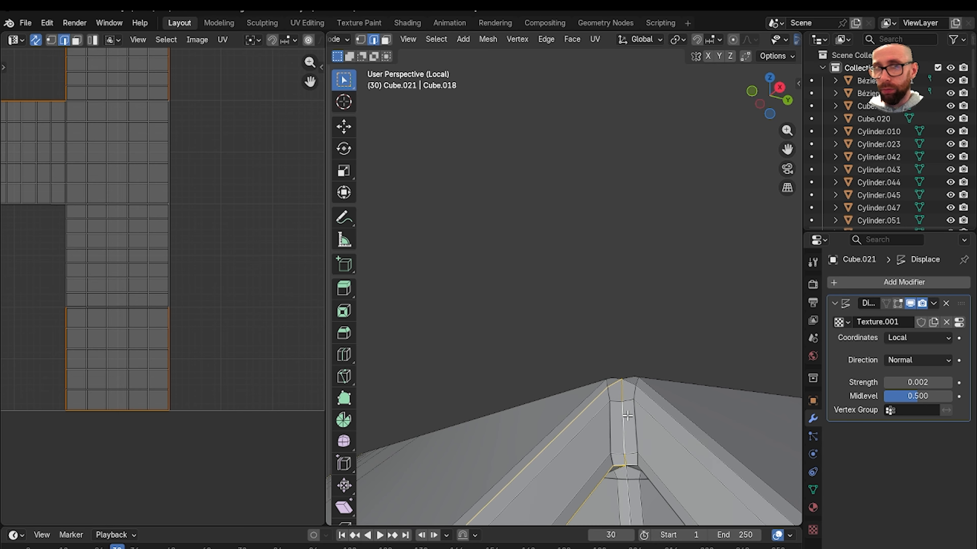
pyautogui.moveTo(627, 415); pyautogui.dragTo(651, 331, button='middle')
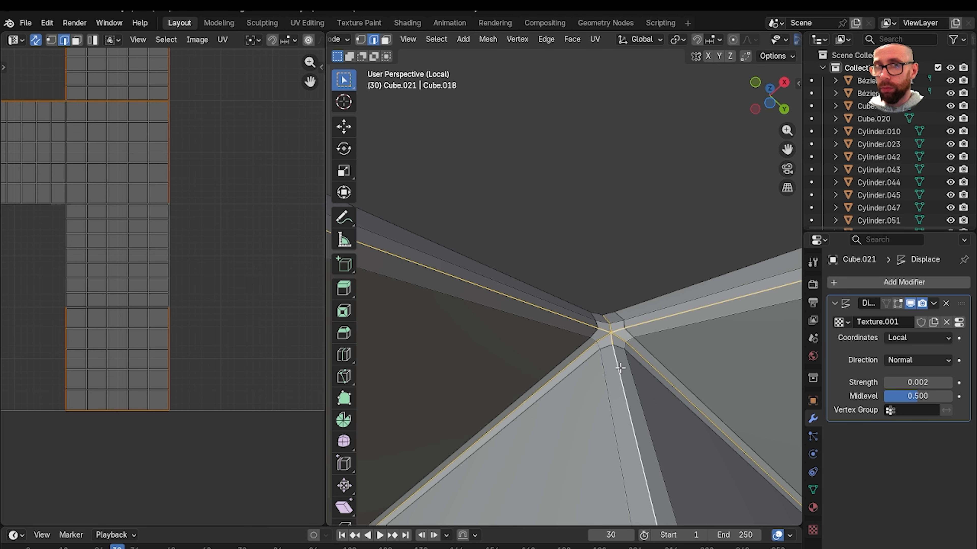
# Add the edges around the underside of the box to the selection
pyautogui.scroll(-6, 608, 358)
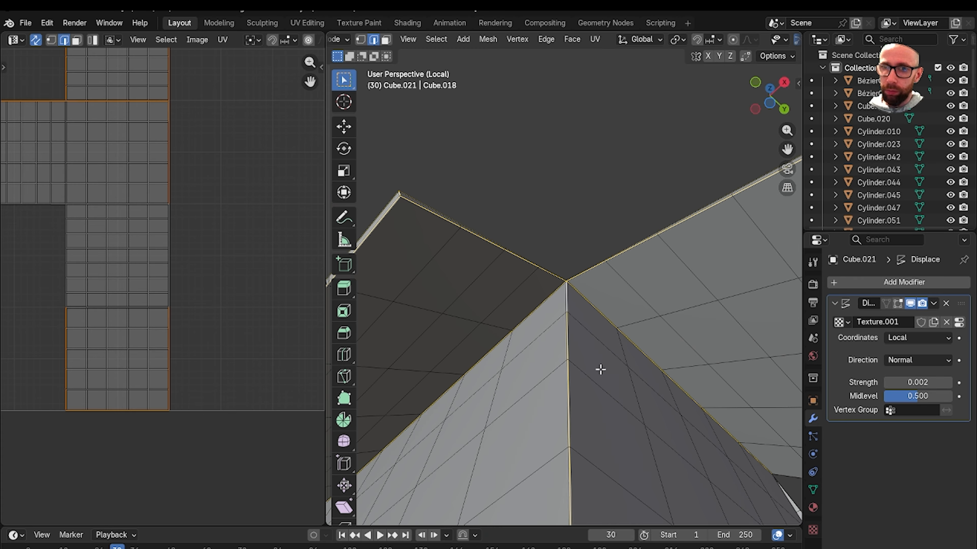
pyautogui.scroll(-5, 603, 375)
pyautogui.keyDown('shift'); pyautogui.moveTo(604, 377); pyautogui.dragTo(652, 181, button='middle'); pyautogui.keyUp('shift')
pyautogui.scroll(4, 601, 302)
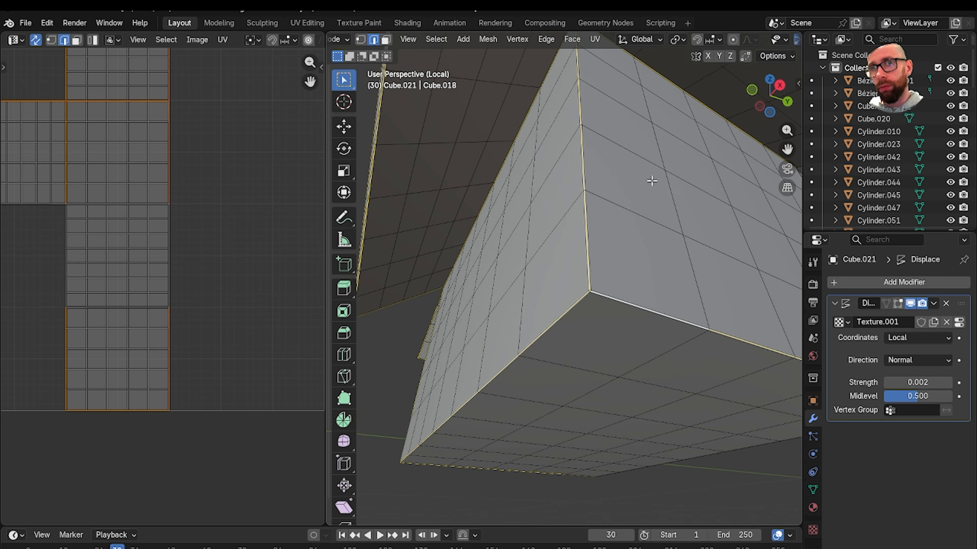
# Add the long bevelled border edges and short corner edges of the neighbouring flap to the selection
pyautogui.scroll(-4, 651, 173)
pyautogui.keyDown('shift'); pyautogui.moveTo(639, 127); pyautogui.dragTo(573, 367, button='middle'); pyautogui.keyUp('shift')
pyautogui.scroll(3, 602, 275)
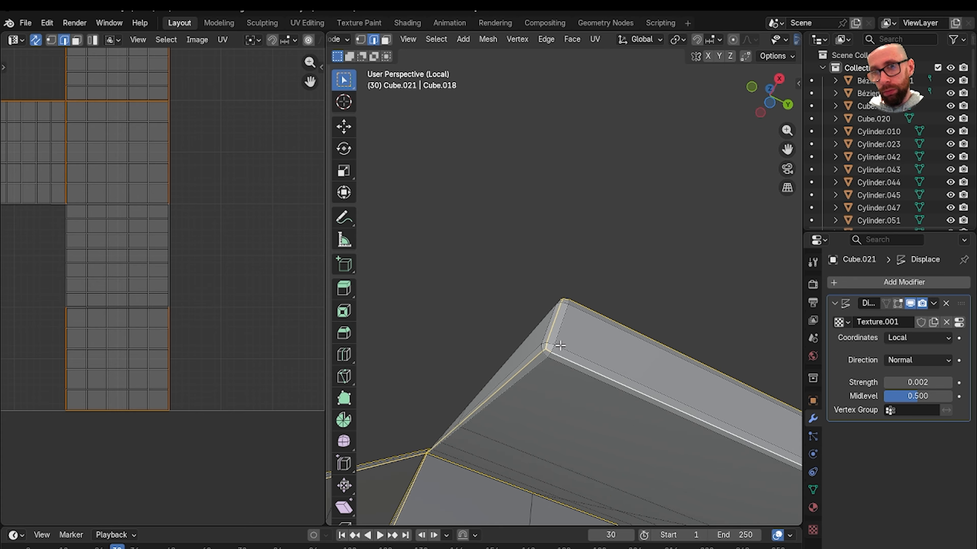
pyautogui.moveTo(601, 291); pyautogui.dragTo(496, 319, button='middle')
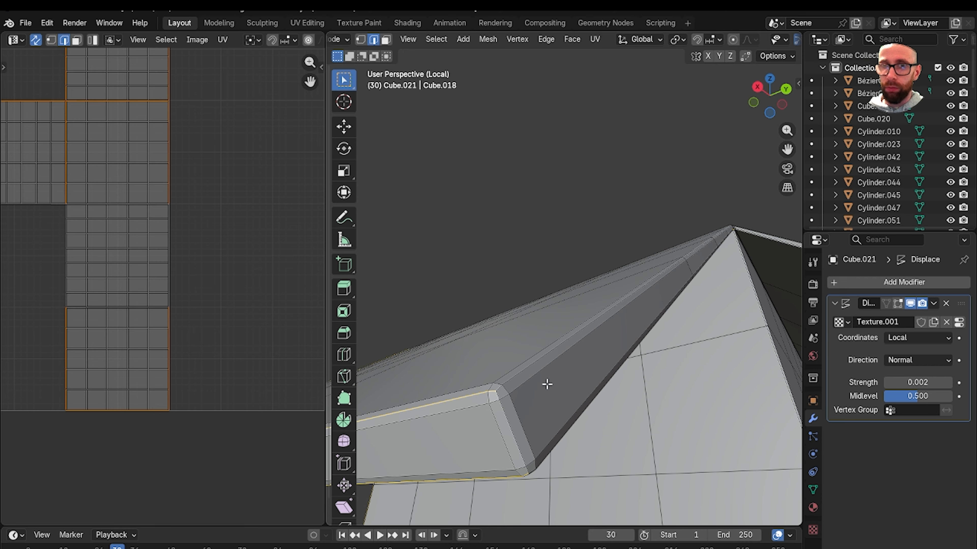
pyautogui.moveTo(555, 401); pyautogui.dragTo(526, 256, button='middle')
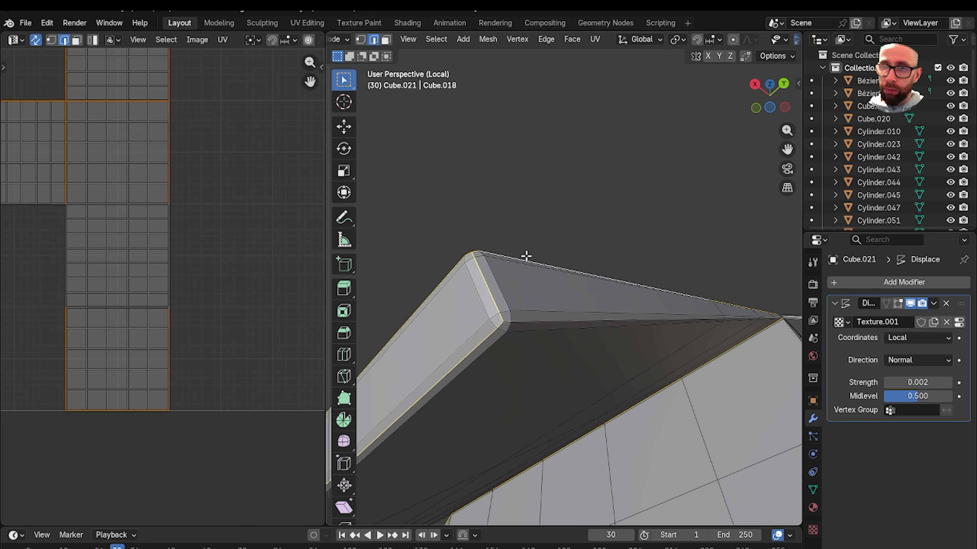
# Add the rim edges where the next two flaps meet and the vertical wall edge below them to the selection
pyautogui.moveTo(596, 305); pyautogui.dragTo(623, 265, button='middle')
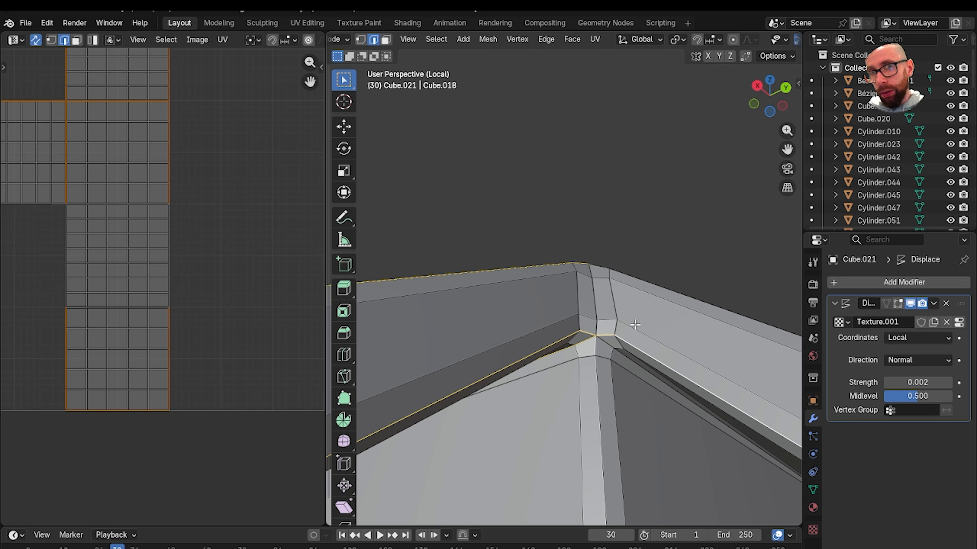
pyautogui.moveTo(635, 325); pyautogui.dragTo(601, 353, button='middle')
pyautogui.moveTo(641, 306); pyautogui.dragTo(608, 356, button='middle')
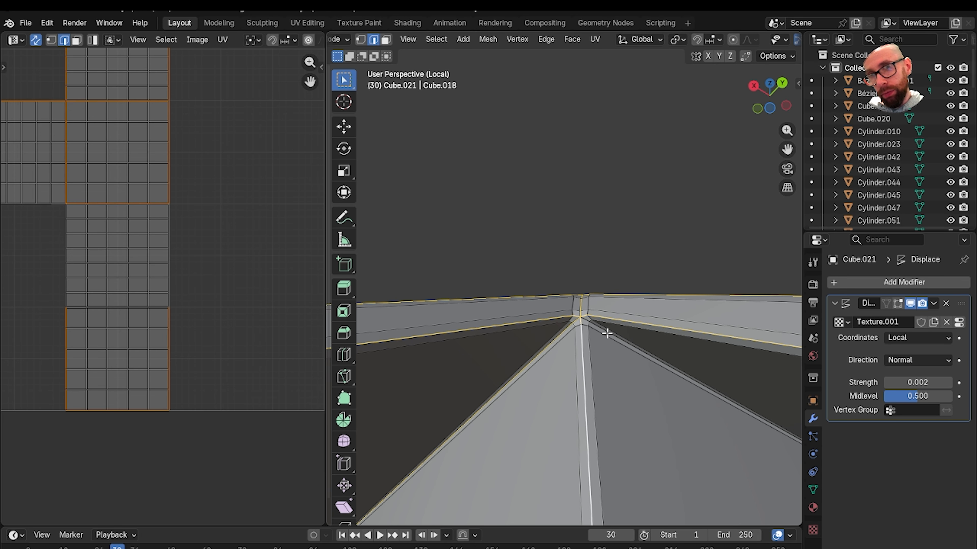
# Add the flap edges around this box corner and the adjoining underside edge to the selection
pyautogui.moveTo(596, 353); pyautogui.dragTo(635, 336, button='middle')
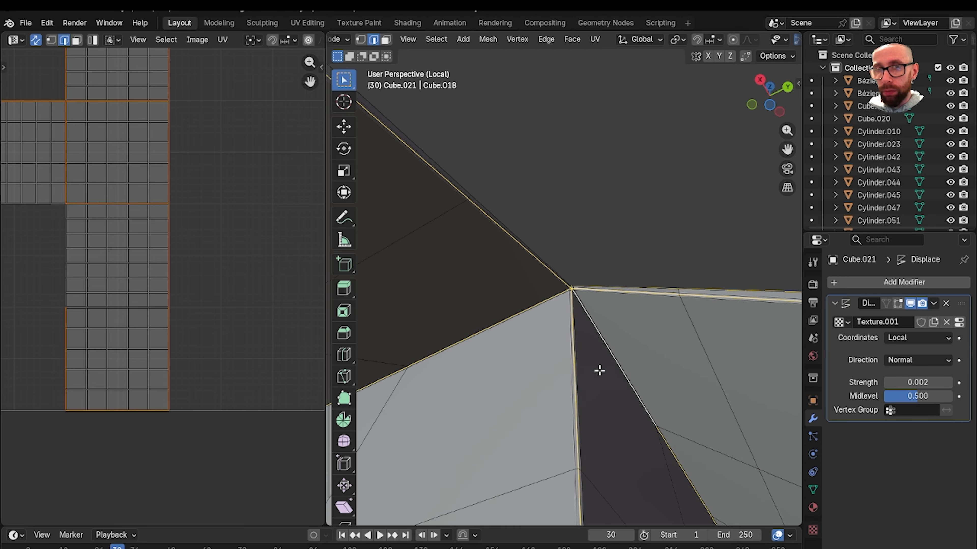
pyautogui.moveTo(594, 373); pyautogui.dragTo(580, 347, button='middle')
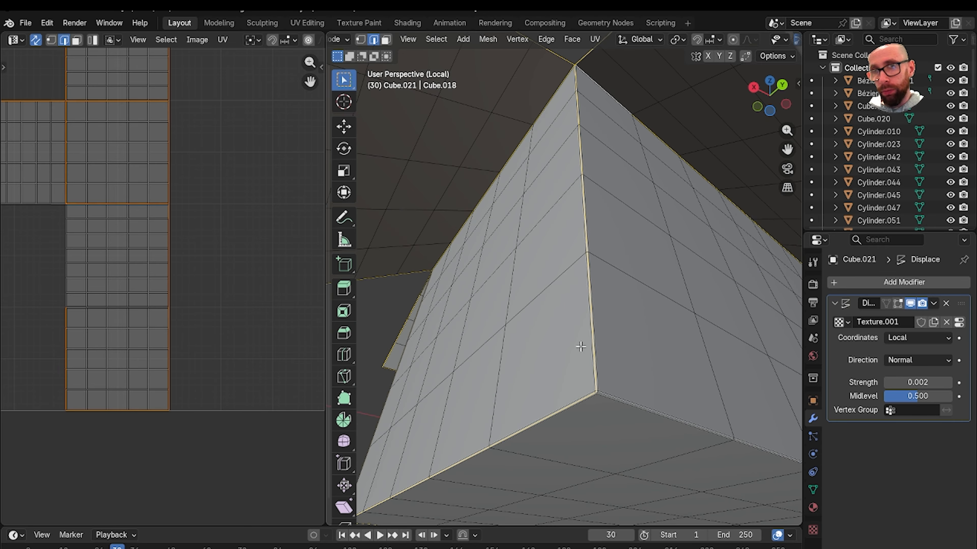
pyautogui.moveTo(636, 379); pyautogui.dragTo(613, 301, button='middle')
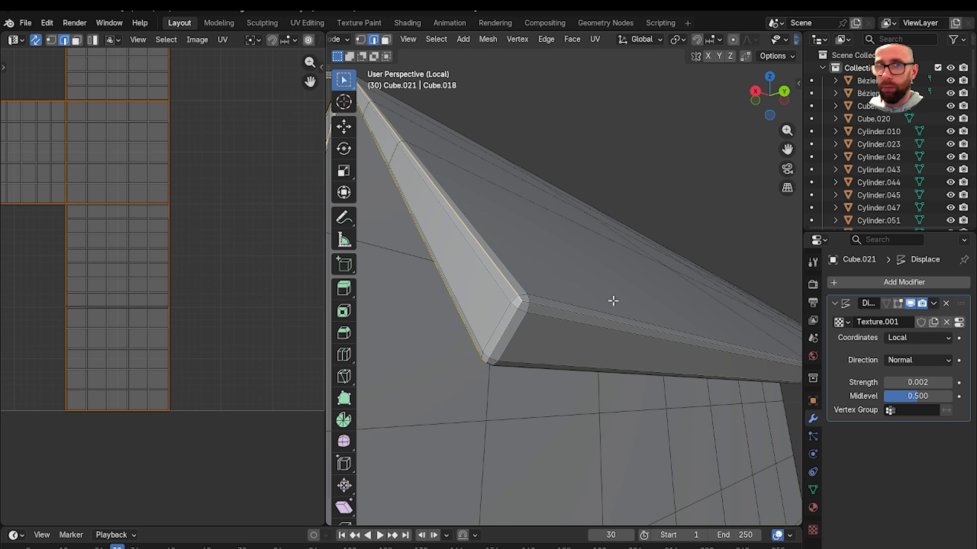
# Add the remaining flap's bevelled border edges, short corner edges and the rim edges at its hinge to the selection
pyautogui.moveTo(562, 286)
pyautogui.mouseDown(button='middle')
pyautogui.moveTo(506, 361)
pyautogui.moveTo(554, 292)
pyautogui.moveTo(573, 288)
pyautogui.moveTo(561, 273)
pyautogui.moveTo(541, 294)
pyautogui.moveTo(579, 282)
pyautogui.mouseUp(button='middle')
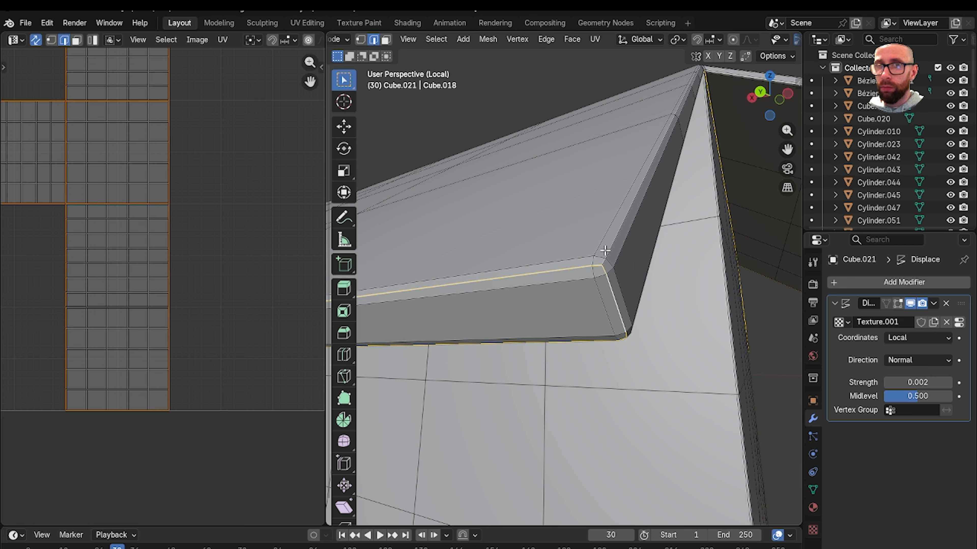
pyautogui.moveTo(605, 250); pyautogui.dragTo(596, 315, button='middle')
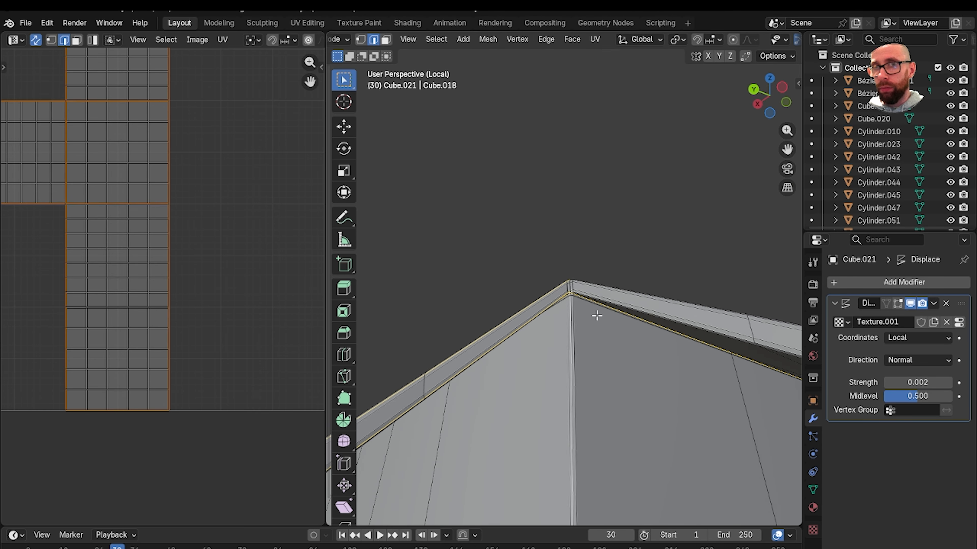
pyautogui.scroll(3, 597, 315)
pyautogui.moveTo(646, 366); pyautogui.dragTo(634, 335, button='middle')
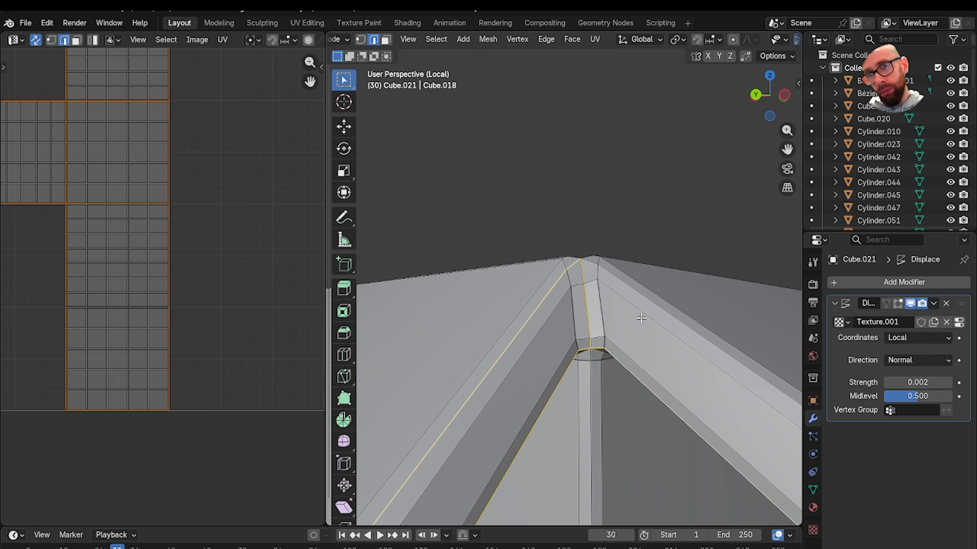
# Add the last vertical outer wall edge and mark all selected edges of the box as seams
pyautogui.moveTo(633, 294); pyautogui.dragTo(597, 204, button='middle')
pyautogui.scroll(-4, 595, 404)
pyautogui.scroll(-6, 583, 336)
pyautogui.scroll(-3, 589, 332)
pyautogui.keyDown('shift'); pyautogui.moveTo(592, 374); pyautogui.dragTo(572, 210, button='middle'); pyautogui.keyUp('shift')
pyautogui.rightClick(556, 271)
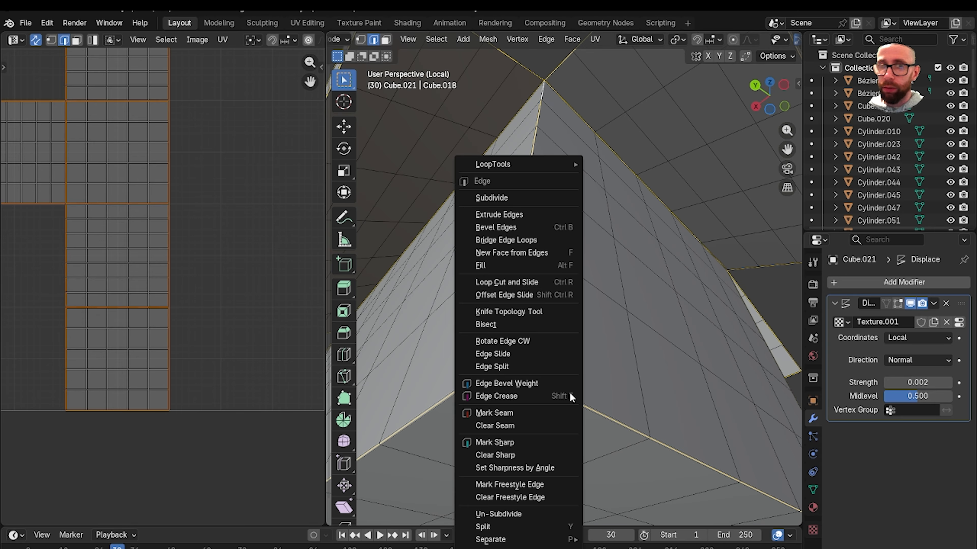
pyautogui.click(554, 412)
pyautogui.press('Tab')
pyautogui.scroll(-3, 552, 329)
pyautogui.press('Tab')
pyautogui.moveTo(554, 283); pyautogui.dragTo(543, 308, button='middle')
pyautogui.scroll(-1, 538, 247)
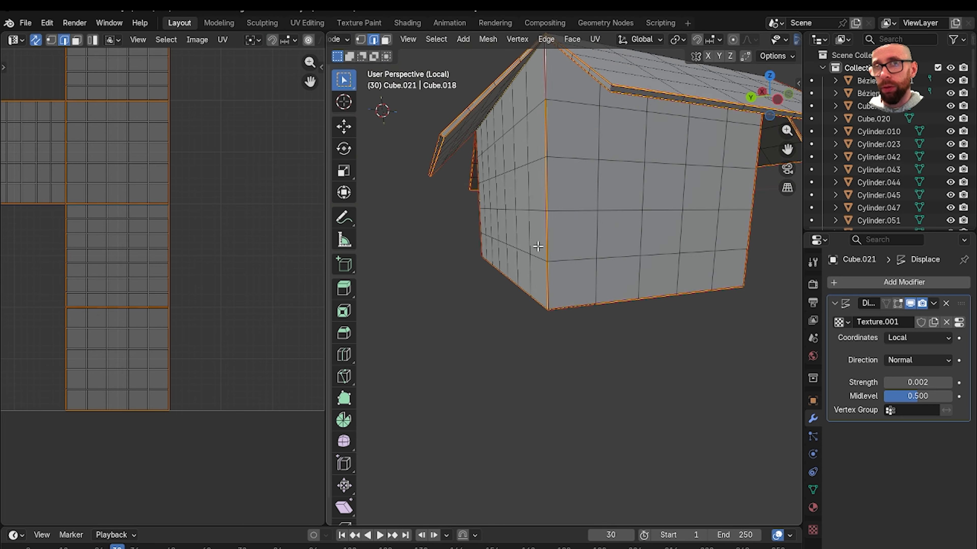
# Clear the selection and select the inner floor edges meeting at one inside corner of the box
pyautogui.hotkey('alt', 'a')
pyautogui.moveTo(538, 247); pyautogui.dragTo(566, 234, button='middle')
pyautogui.scroll(-2, 576, 319)
pyautogui.scroll(3, 574, 308)
pyautogui.scroll(6, 549, 270)
pyautogui.scroll(2, 566, 233)
pyautogui.keyDown('shift'); pyautogui.moveTo(554, 189); pyautogui.dragTo(567, 261, button='middle'); pyautogui.keyUp('shift')
pyautogui.scroll(3, 566, 262)
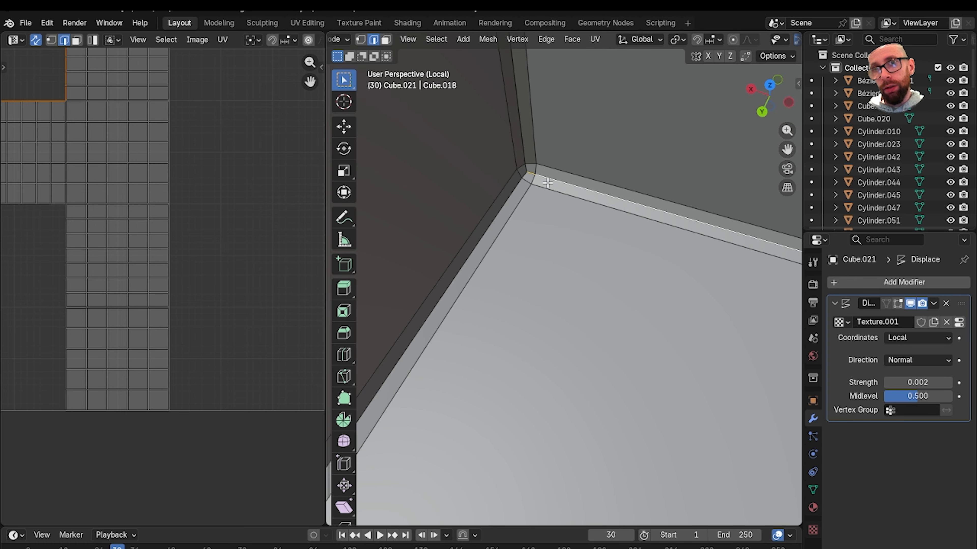
pyautogui.scroll(-3, 521, 198)
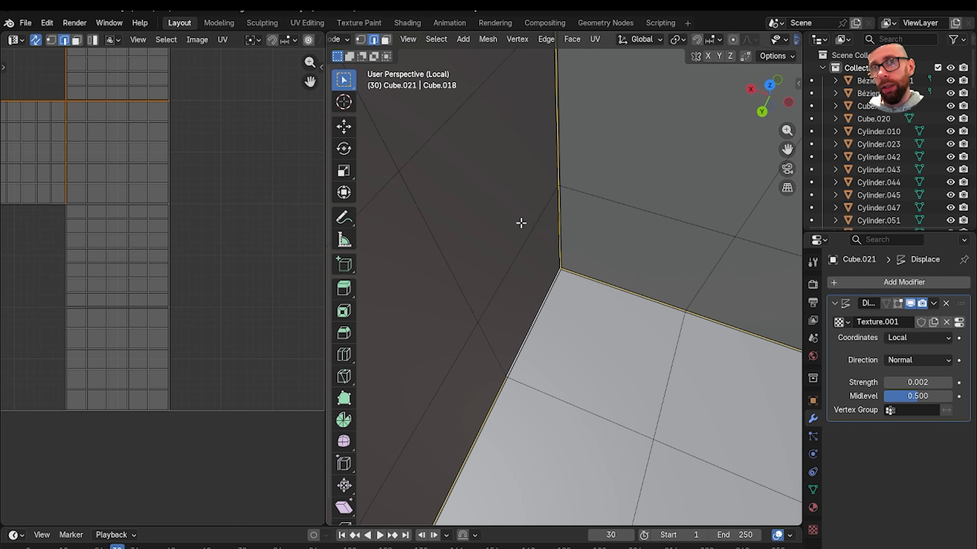
# Add the vertical edge and the adjoining rim edges at the top of the same inside corner to the selection
pyautogui.moveTo(521, 221); pyautogui.dragTo(553, 282, button='middle')
pyautogui.scroll(2, 554, 281)
pyautogui.keyDown('shift'); pyautogui.moveTo(564, 170); pyautogui.dragTo(584, 279, button='middle'); pyautogui.keyUp('shift')
pyautogui.scroll(3, 584, 280)
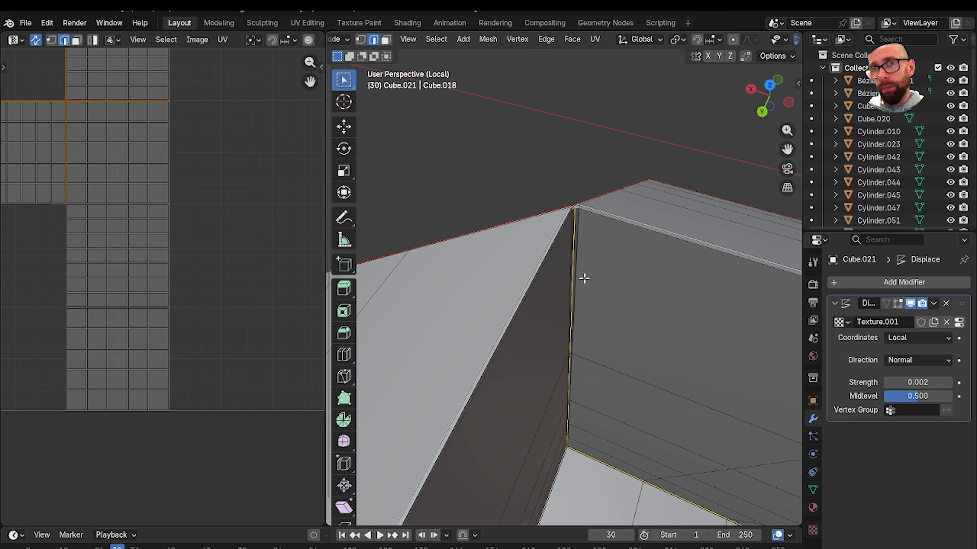
pyautogui.moveTo(595, 221)
pyautogui.keyDown('shift'); pyautogui.mouseDown(button='middle')
pyautogui.moveTo(562, 338)
pyautogui.moveTo(564, 211)
pyautogui.moveTo(611, 229)
pyautogui.mouseUp(button='middle'); pyautogui.keyUp('shift')
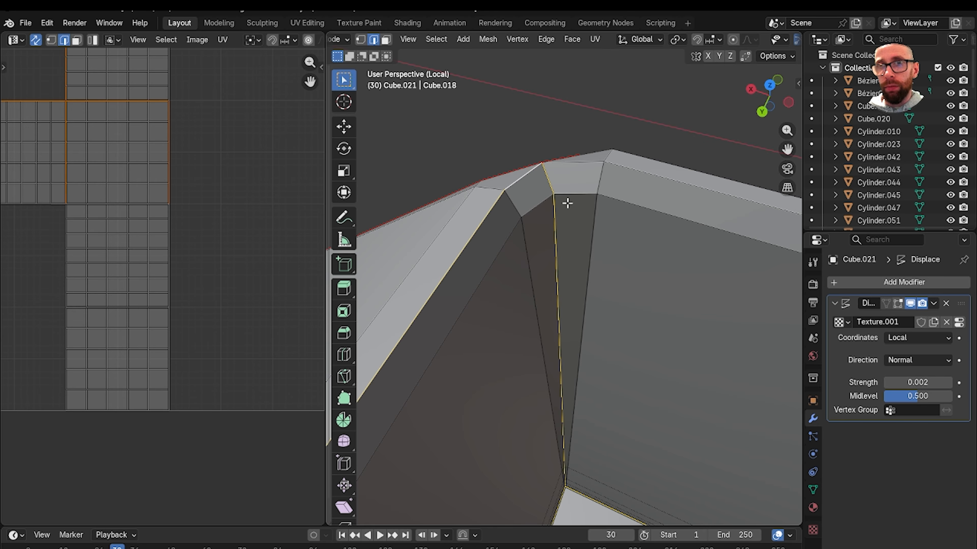
# Add the vertical inner wall edge at the next inside corner of the box to the selection
pyautogui.moveTo(488, 231); pyautogui.dragTo(665, 273, button='middle')
pyautogui.scroll(-2, 599, 188)
pyautogui.keyDown('shift'); pyautogui.moveTo(599, 188); pyautogui.dragTo(555, 330, button='middle'); pyautogui.keyUp('shift')
pyautogui.scroll(-3, 606, 209)
pyautogui.scroll(2, 555, 329)
pyautogui.scroll(1, 555, 329)
pyautogui.keyDown('shift'); pyautogui.moveTo(589, 298); pyautogui.dragTo(617, 325, button='middle'); pyautogui.keyUp('shift')
pyautogui.scroll(2, 553, 327)
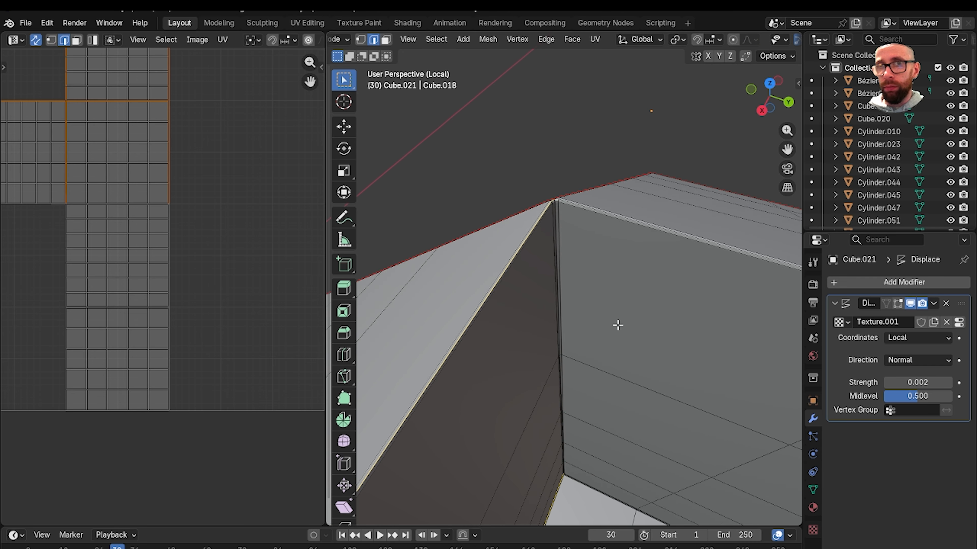
pyautogui.keyDown('shift'); pyautogui.moveTo(567, 250); pyautogui.dragTo(558, 329, button='middle'); pyautogui.keyUp('shift')
pyautogui.scroll(3, 558, 329)
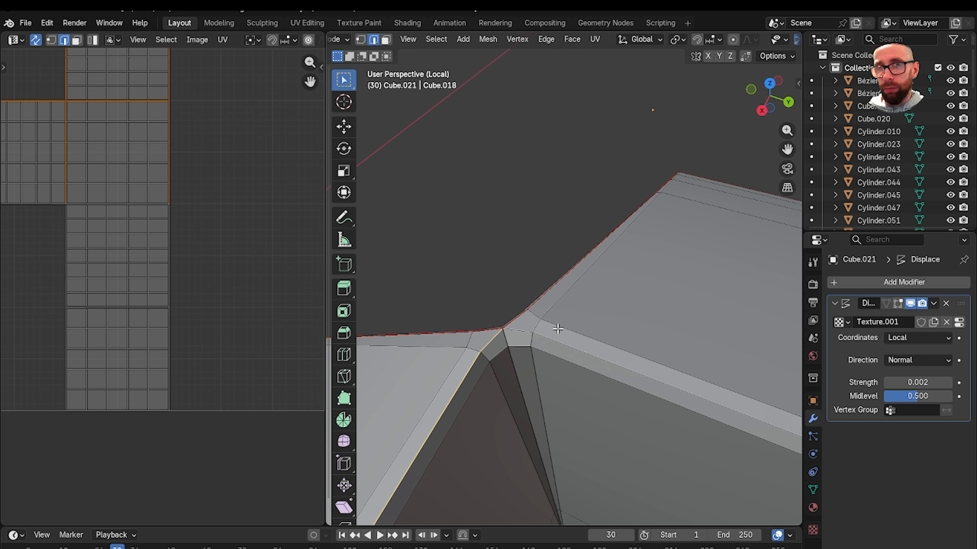
pyautogui.keyDown('alt'); pyautogui.keyDown('shift'); pyautogui.click(518, 362); pyautogui.keyUp('shift'); pyautogui.keyUp('alt')
# Add the inner floor edge running from the foot of this corner to the selection
pyautogui.scroll(-7, 527, 377)
pyautogui.scroll(6, 558, 277)
pyautogui.keyDown('shift'); pyautogui.moveTo(554, 393); pyautogui.dragTo(591, 232, button='middle'); pyautogui.keyUp('shift')
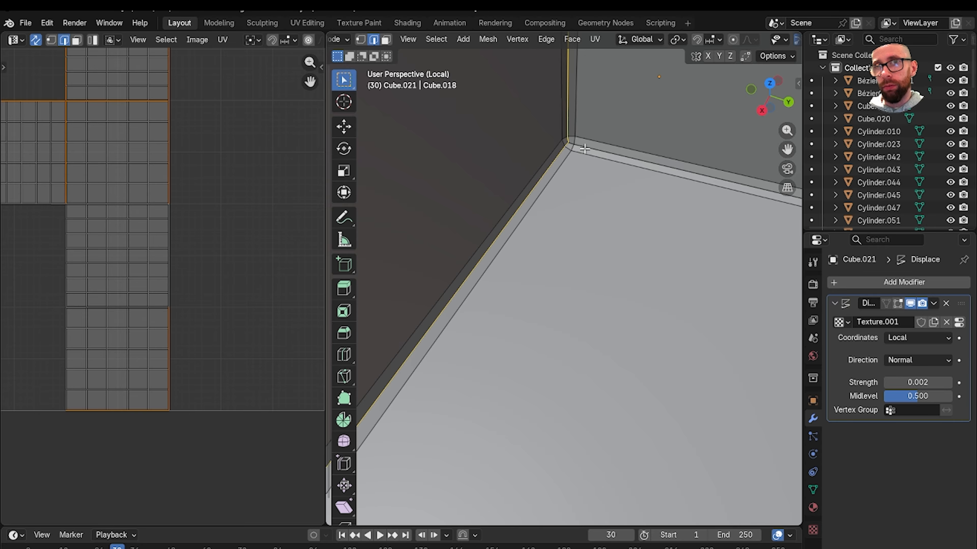
pyautogui.keyDown('shift'); pyautogui.moveTo(587, 155); pyautogui.dragTo(619, 221, button='middle'); pyautogui.keyUp('shift')
# Add the inner edge loop at the third inside corner of the box to the selection
pyautogui.scroll(-5, 584, 255)
pyautogui.scroll(3, 667, 194)
pyautogui.scroll(2, 591, 270)
pyautogui.keyDown('shift'); pyautogui.moveTo(668, 195); pyautogui.dragTo(646, 265, button='middle'); pyautogui.keyUp('shift')
pyautogui.scroll(4, 606, 266)
pyautogui.scroll(2, 557, 319)
pyautogui.scroll(-2, 596, 347)
pyautogui.scroll(4, 571, 267)
pyautogui.scroll(1, 514, 312)
pyautogui.scroll(3, 547, 307)
pyautogui.keyDown('alt'); pyautogui.keyDown('shift'); pyautogui.click(483, 266); pyautogui.keyUp('shift'); pyautogui.keyUp('alt')
# Add the vertical inner wall edge at the last inside corner of the box to the selection
pyautogui.scroll(-10, 500, 266)
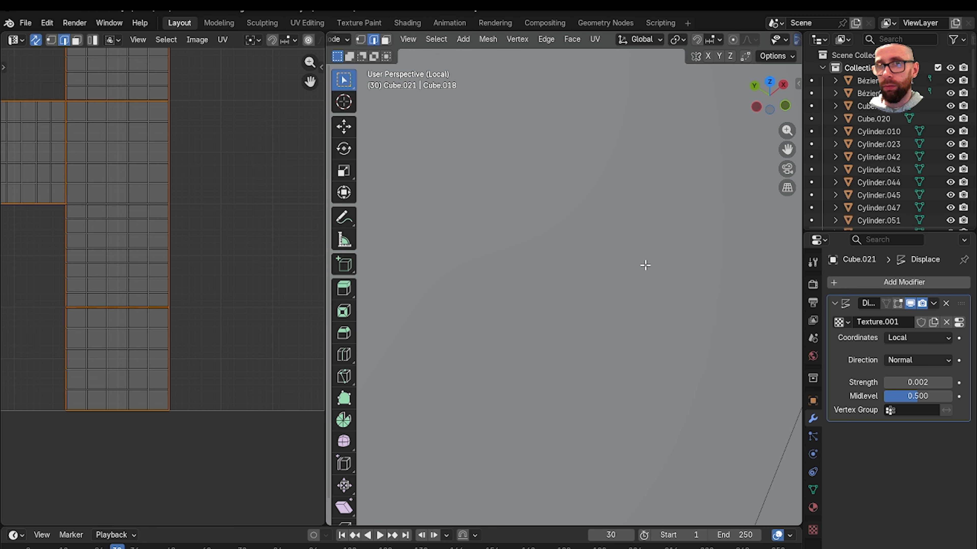
pyautogui.scroll(-4, 615, 263)
pyautogui.scroll(2, 582, 181)
pyautogui.keyDown('shift'); pyautogui.moveTo(582, 181); pyautogui.dragTo(608, 396, button='middle'); pyautogui.keyUp('shift')
pyautogui.scroll(2, 652, 273)
pyautogui.keyDown('shift'); pyautogui.moveTo(652, 273); pyautogui.dragTo(567, 306, button='middle'); pyautogui.keyUp('shift')
pyautogui.scroll(2, 593, 246)
pyautogui.keyDown('shift'); pyautogui.moveTo(604, 231); pyautogui.dragTo(571, 341, button='middle'); pyautogui.keyUp('shift')
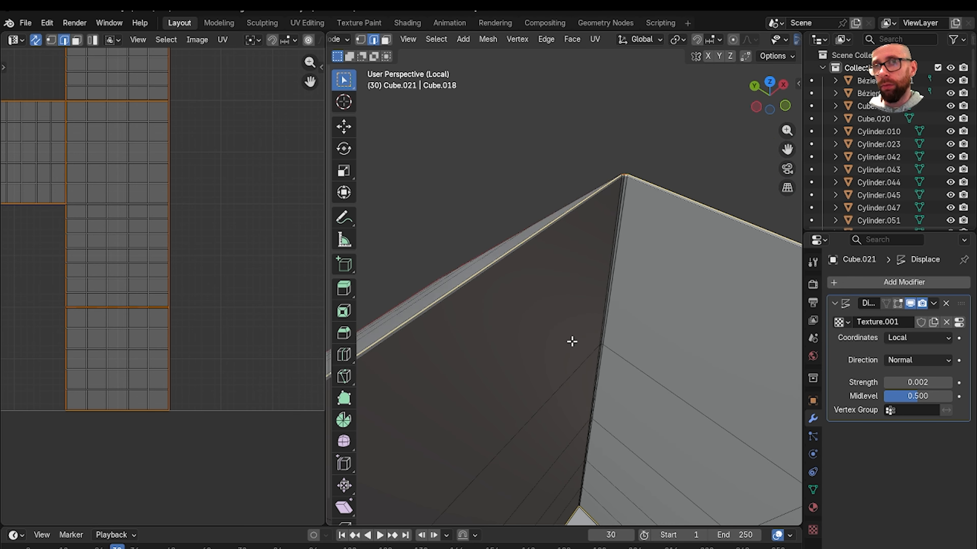
pyautogui.scroll(2, 633, 260)
pyautogui.keyDown('shift'); pyautogui.moveTo(632, 260); pyautogui.dragTo(569, 321, button='middle'); pyautogui.keyUp('shift')
pyautogui.scroll(2, 587, 264)
# Mark the selected inner wall, floor and rim edges as seams and clear the selection
pyautogui.scroll(-5, 569, 323)
pyautogui.keyDown('shift'); pyautogui.moveTo(565, 405); pyautogui.dragTo(607, 236, button='middle'); pyautogui.keyUp('shift')
pyautogui.scroll(4, 609, 229)
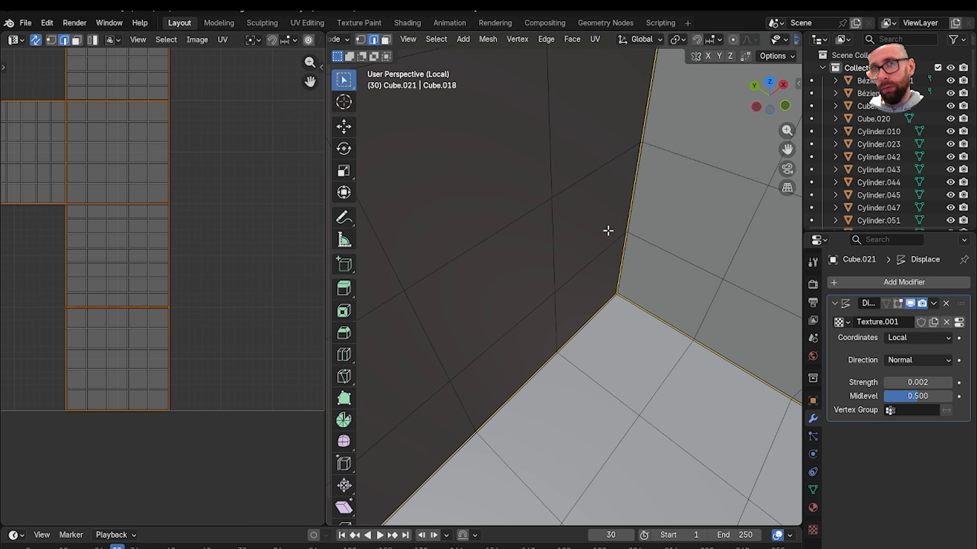
pyautogui.rightClick(613, 273)
pyautogui.click(584, 279)
pyautogui.scroll(-6, 619, 290)
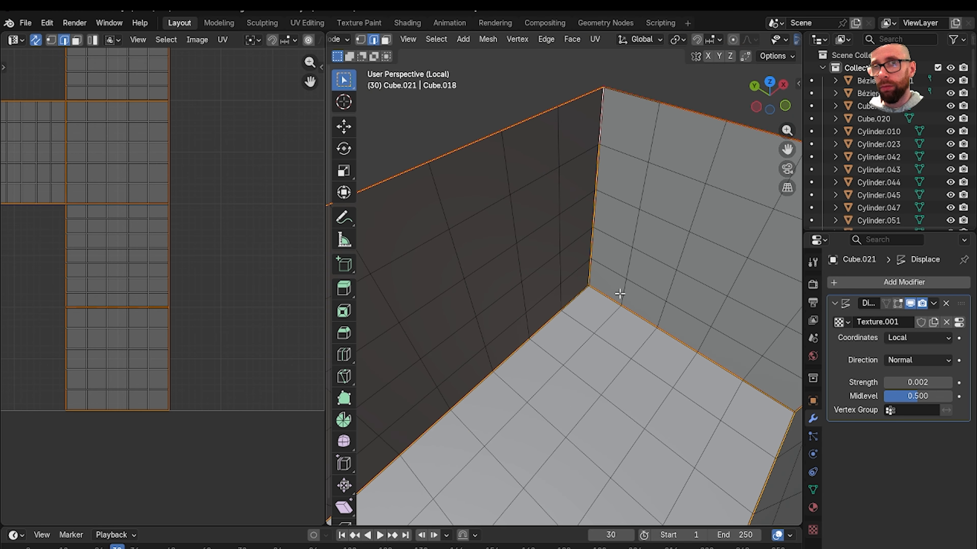
pyautogui.click(639, 177)
pyautogui.moveTo(640, 178); pyautogui.dragTo(640, 227, button='middle')
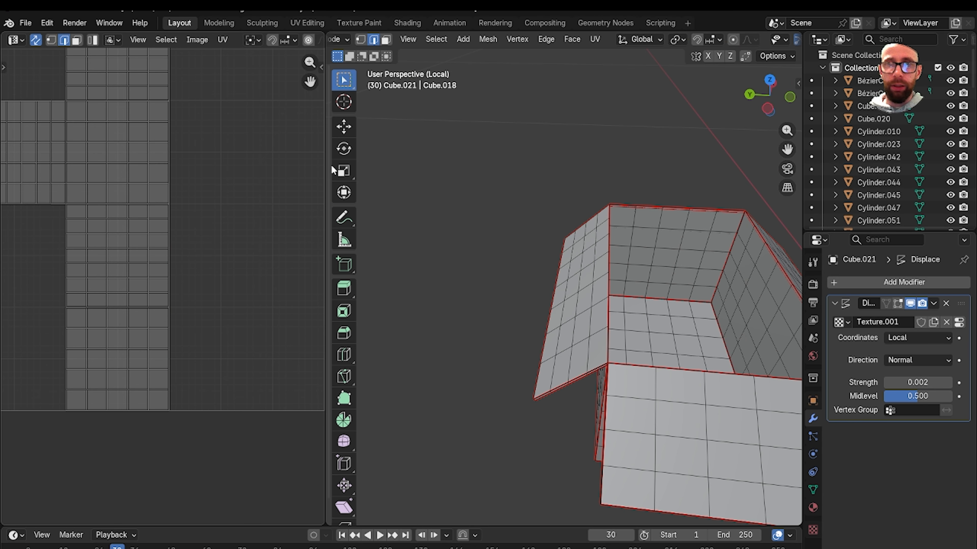
# Select all faces of the box, unwrap them along the seams and check the resulting UV islands
pyautogui.scroll(-6, 170, 218)
pyautogui.press('a')
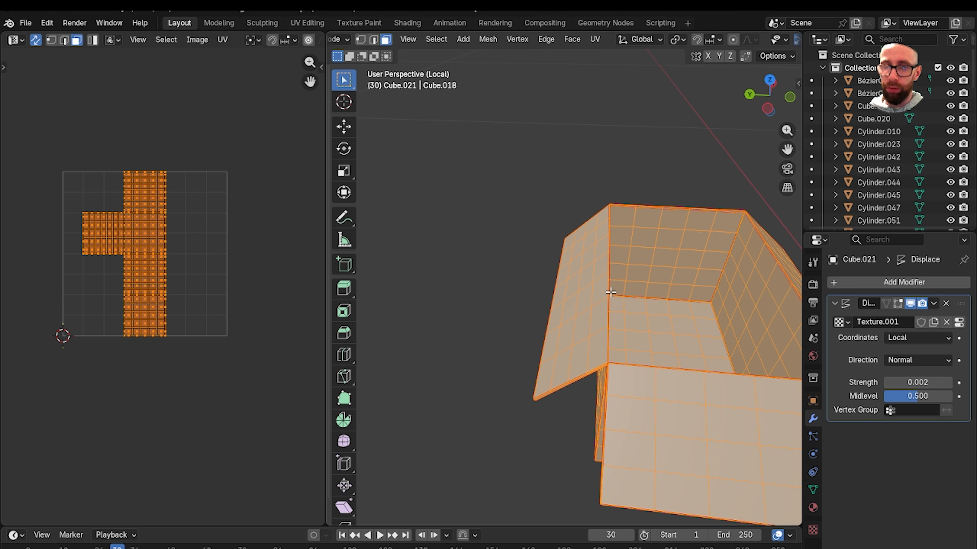
pyautogui.press('u')
pyautogui.click(610, 292)
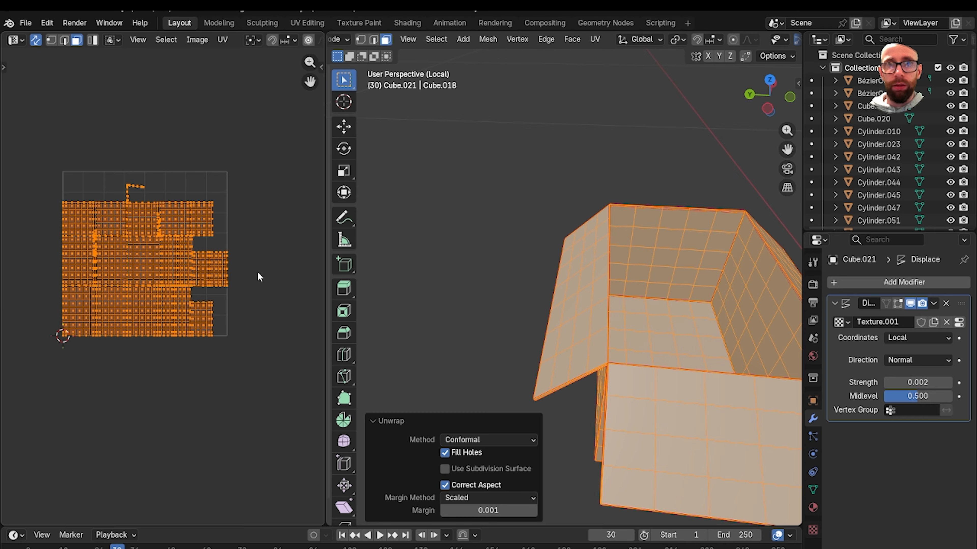
pyautogui.scroll(3, 257, 271)
pyautogui.hotkey('alt', 'a')
pyautogui.scroll(4, 275, 170)
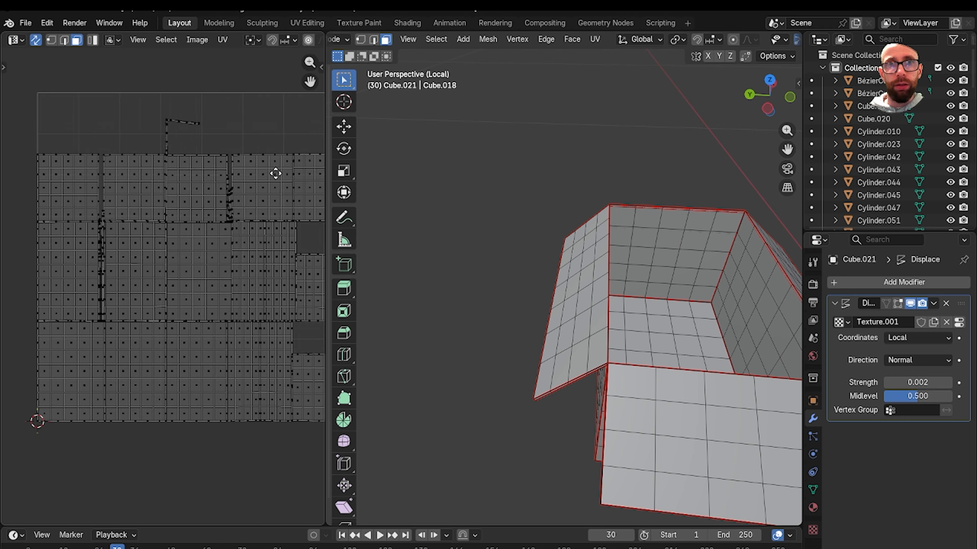
pyautogui.scroll(-3, 627, 341)
# Return to the full scene in material preview and link the back wall's checker material to the cardboard box
pyautogui.press('Tab')
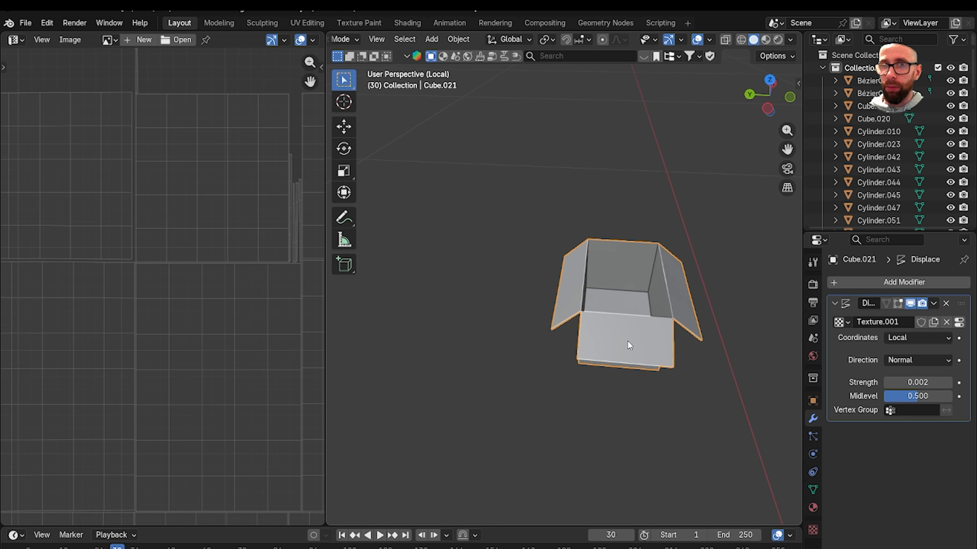
pyautogui.press('KP_Divide')
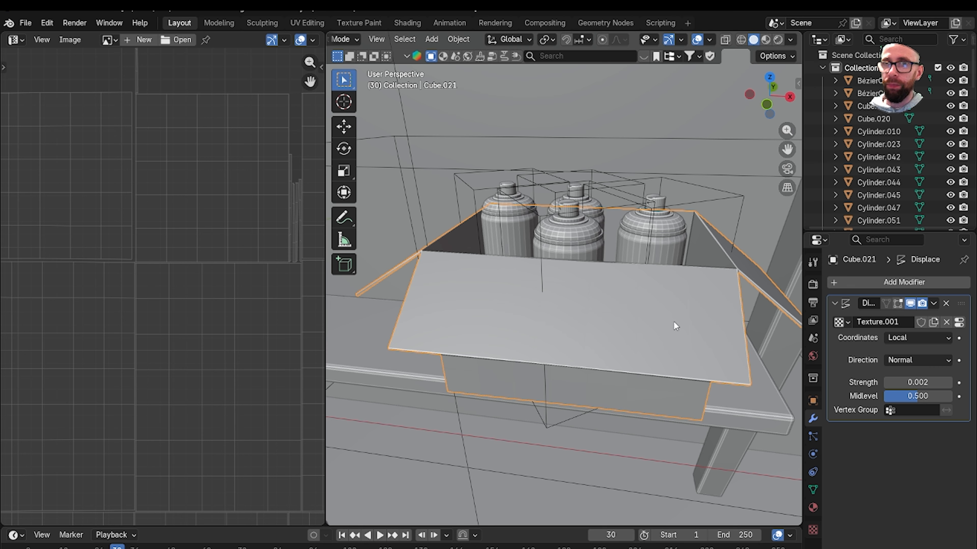
pyautogui.moveTo(673, 320); pyautogui.dragTo(734, 90, button='middle')
pyautogui.click(767, 40)
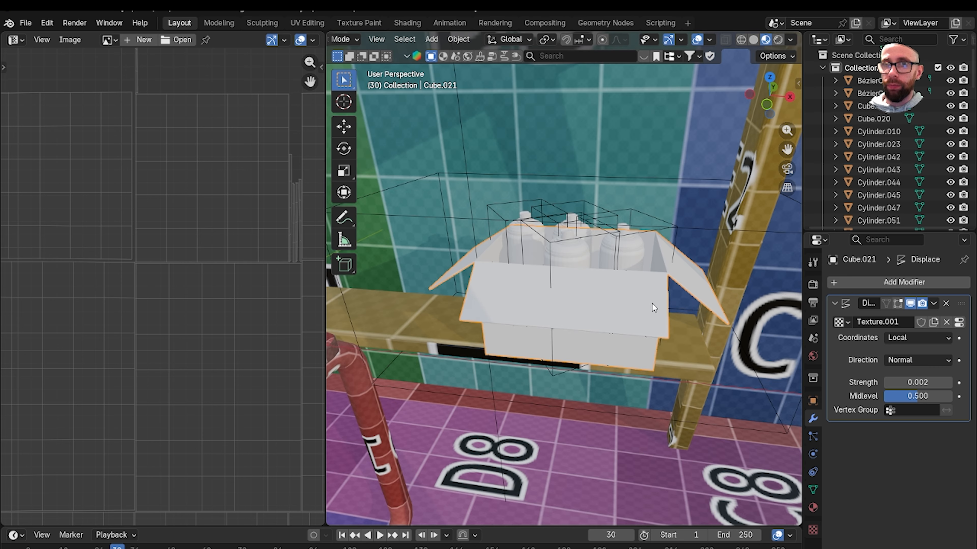
pyautogui.keyDown('shift'); pyautogui.click(679, 196); pyautogui.keyUp('shift')
pyautogui.hotkey('ctrl', 'l')
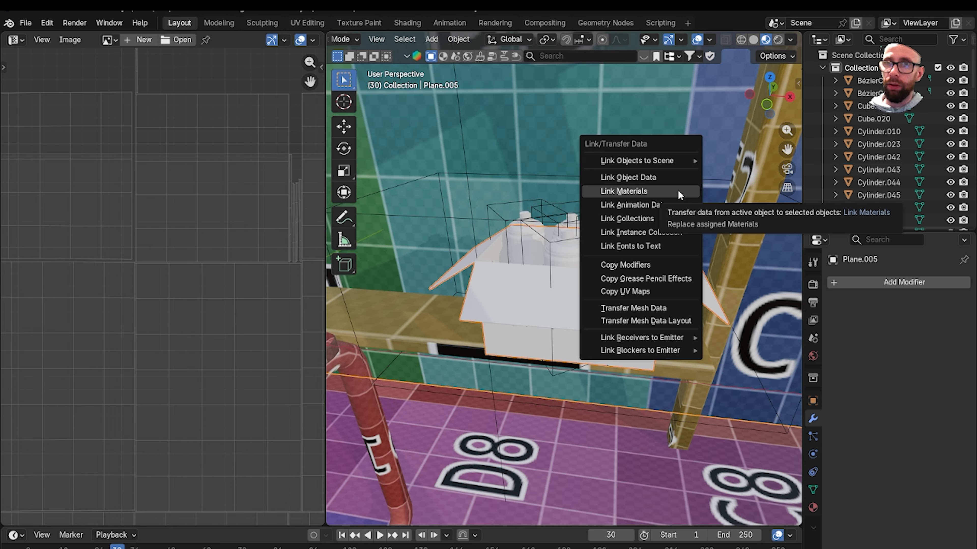
pyautogui.click(679, 192)
# Scale the box's UVs to about 0.38 so its checker pattern matches the surrounding objects
pyautogui.click(635, 310)
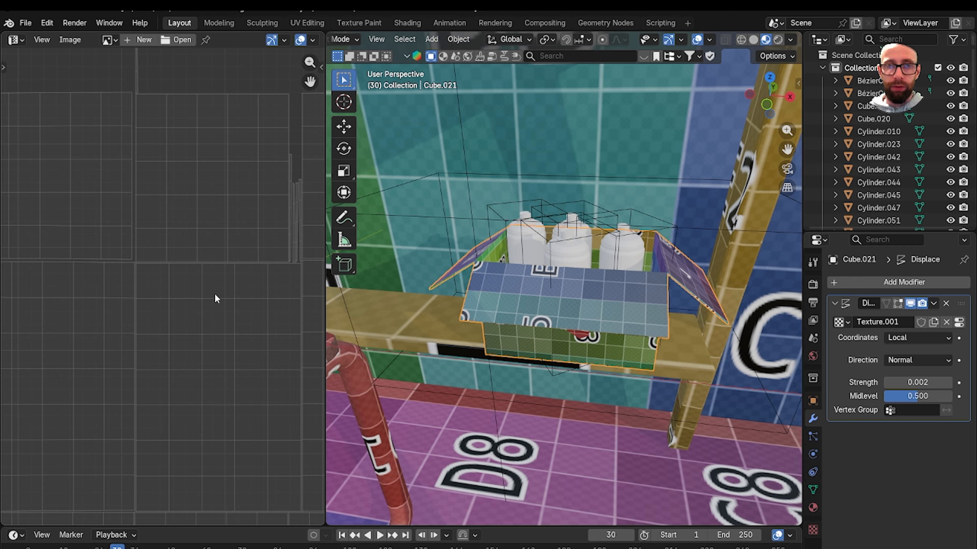
pyautogui.press('Tab')
pyautogui.scroll(-2, 225, 301)
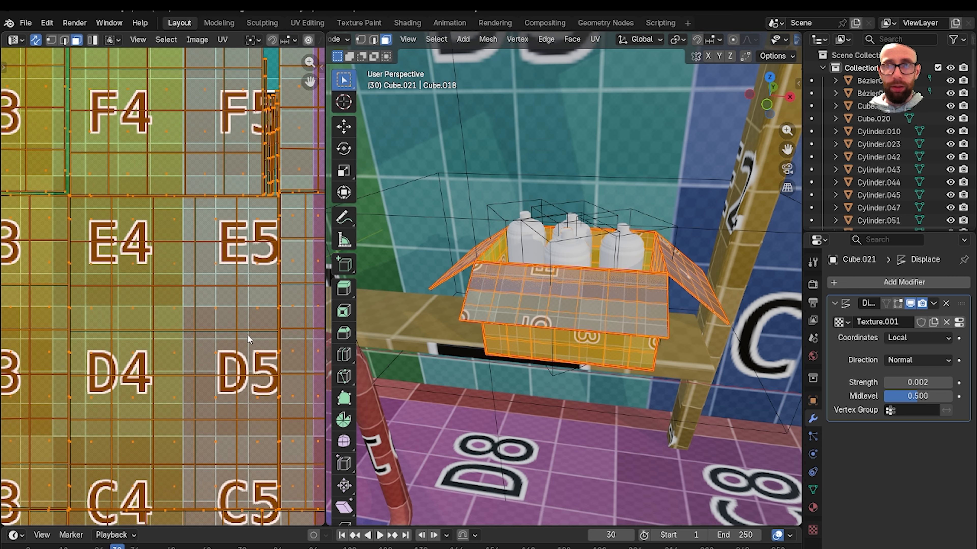
pyautogui.press('s')
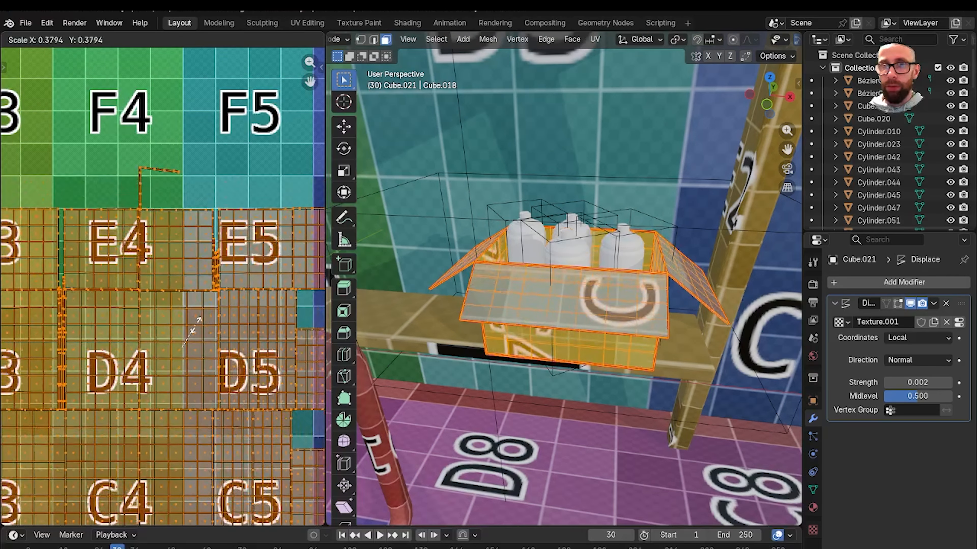
pyautogui.click(191, 329)
pyautogui.scroll(-5, 540, 310)
pyautogui.press('Tab')
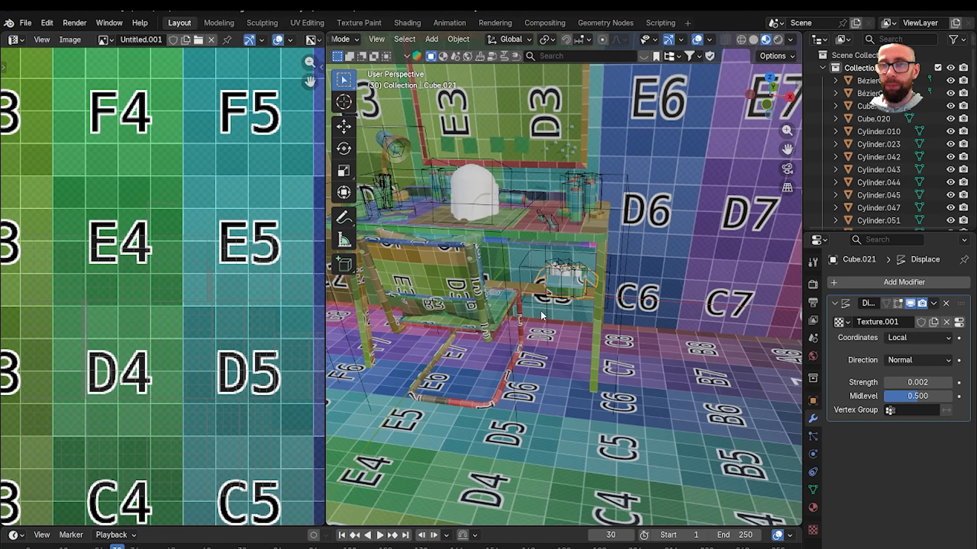
# Delete the body, collar, nozzle parts and wireframe helper of the leftmost spray can in the box
pyautogui.scroll(8, 537, 310)
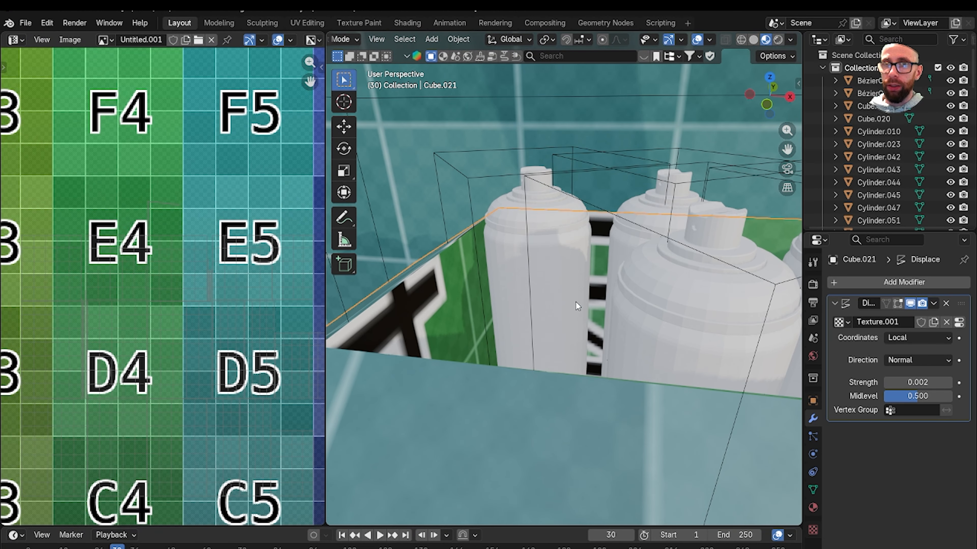
pyautogui.click(559, 290)
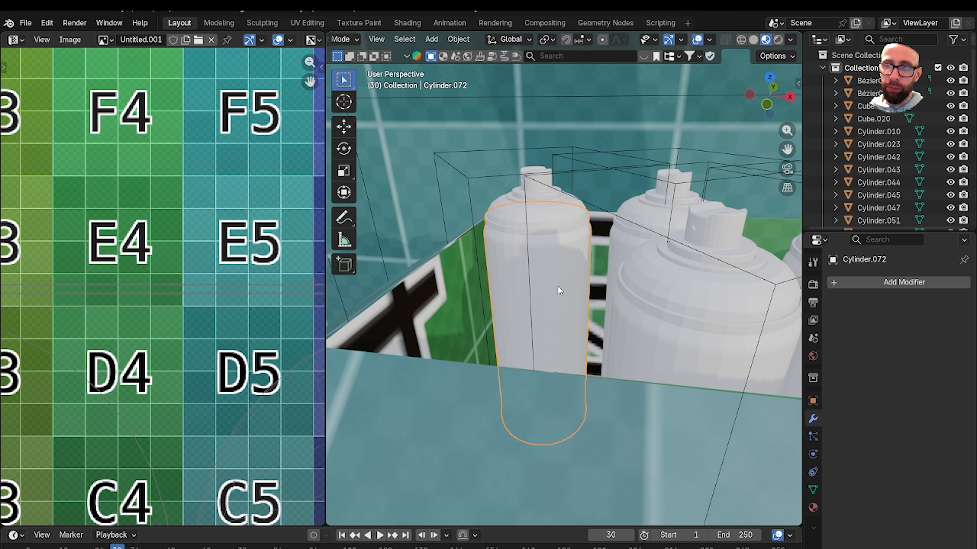
pyautogui.press('Delete')
pyautogui.click(544, 210)
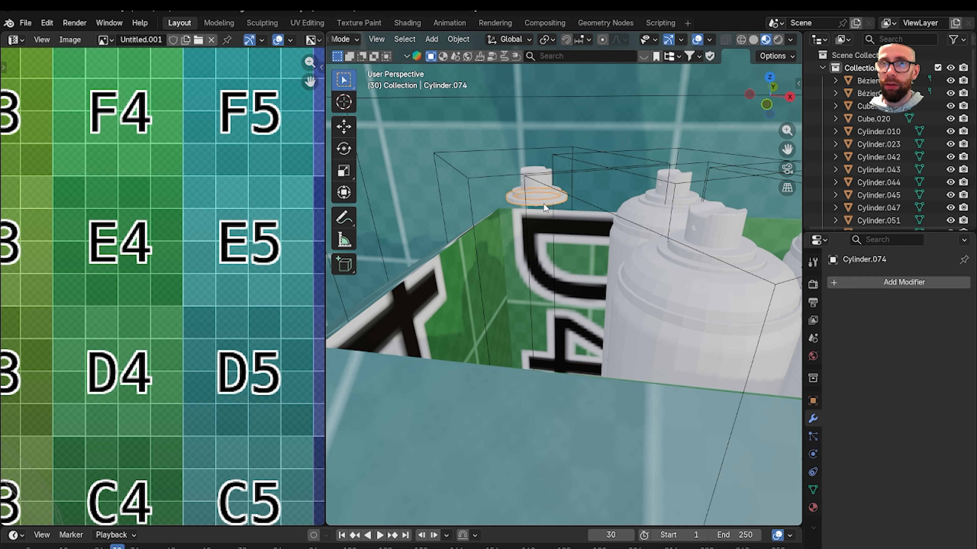
pyautogui.press('Delete')
pyautogui.click(540, 190)
pyautogui.press('Delete')
pyautogui.click(476, 178)
pyautogui.press('Delete')
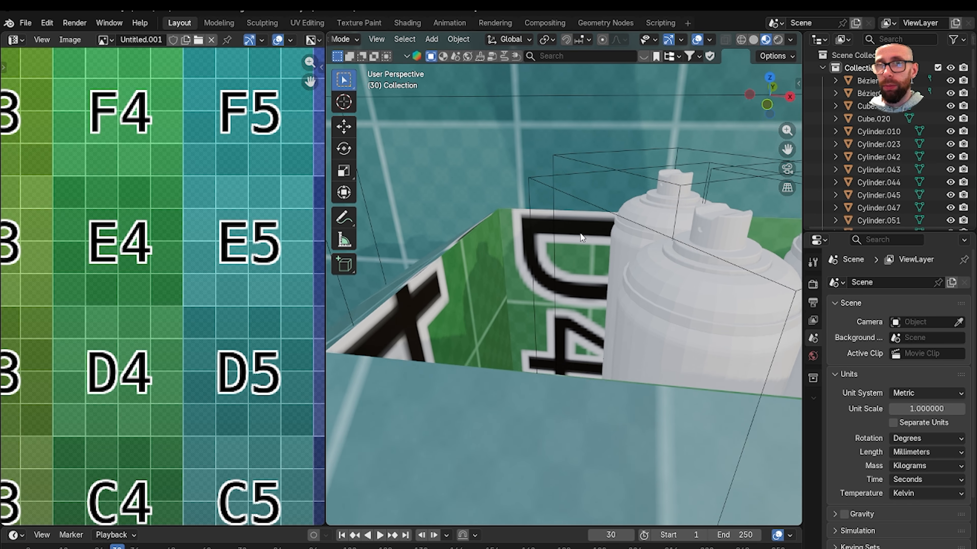
# Delete the body, nozzle parts and wireframe helper of the front middle spray can in the box
pyautogui.click(683, 343)
pyautogui.press('Delete')
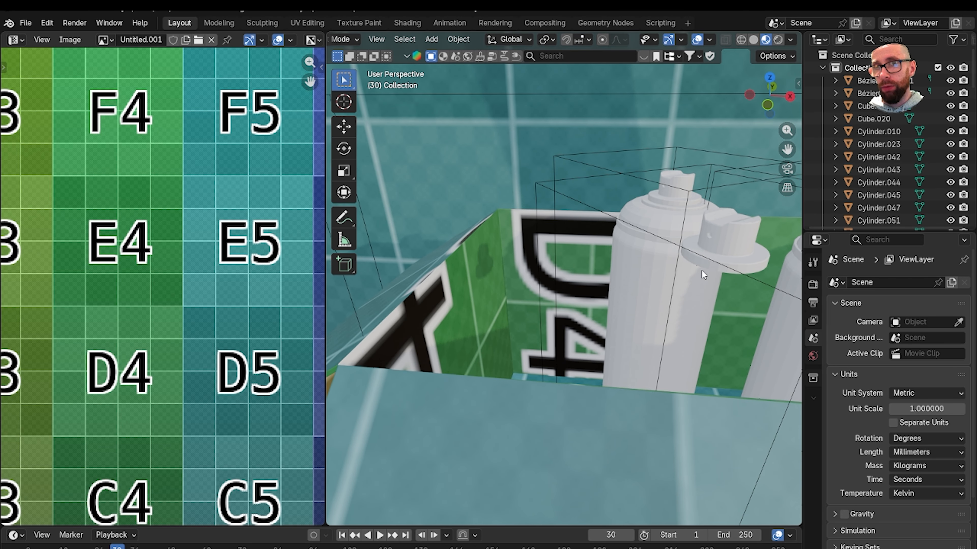
pyautogui.click(703, 270)
pyautogui.press('Delete')
pyautogui.click(709, 262)
pyautogui.press('Delete')
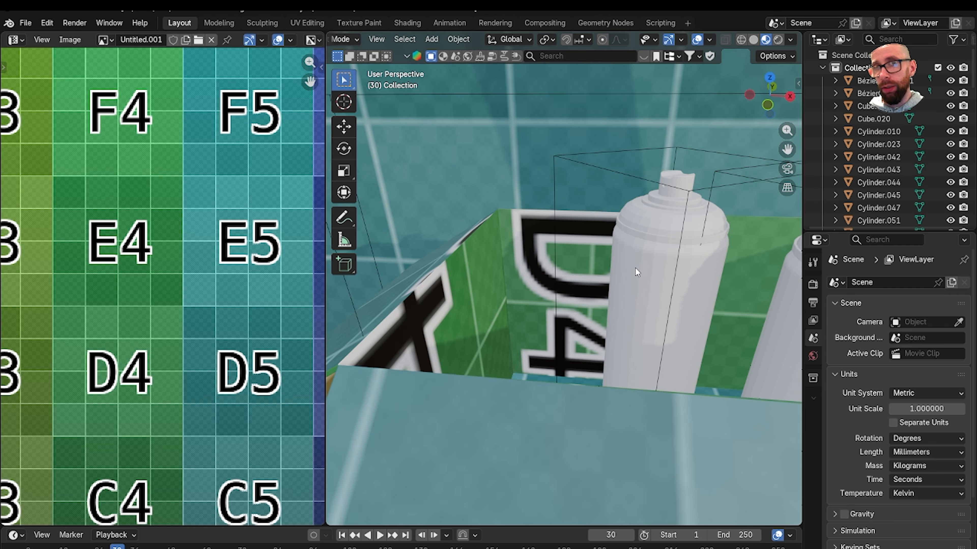
# Delete the spray can behind it in the box, including its body, nozzle parts and wireframe helper
pyautogui.click(635, 269)
pyautogui.press('Delete')
pyautogui.click(668, 199)
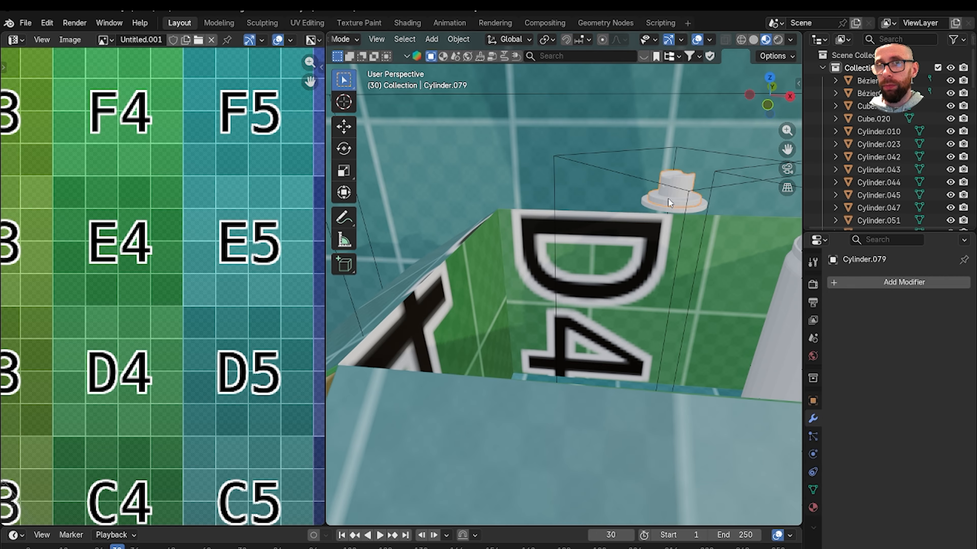
pyautogui.press('Delete')
pyautogui.click(684, 193)
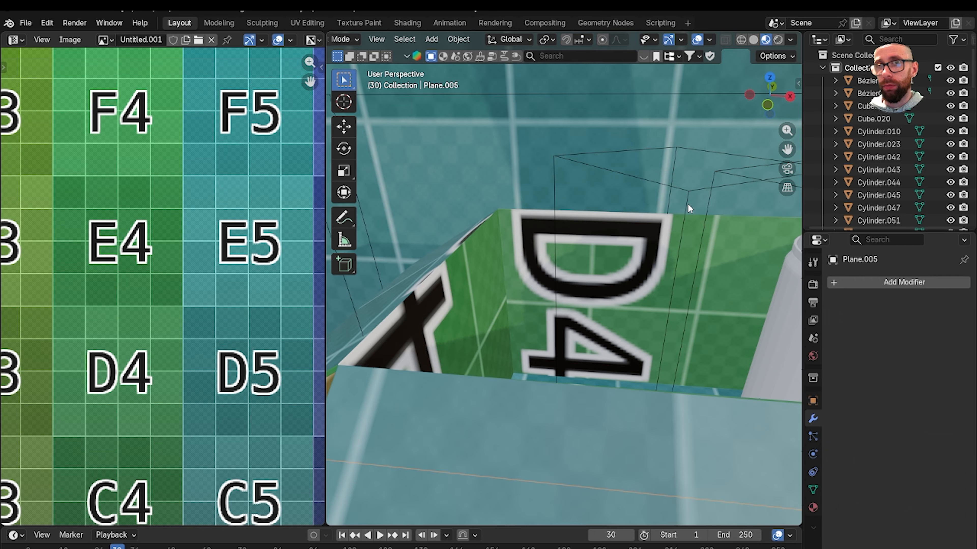
pyautogui.click(688, 203)
pyautogui.press('Delete')
# Delete the last untextured spray can in the box together with its nozzle parts and helper
pyautogui.scroll(-3, 686, 219)
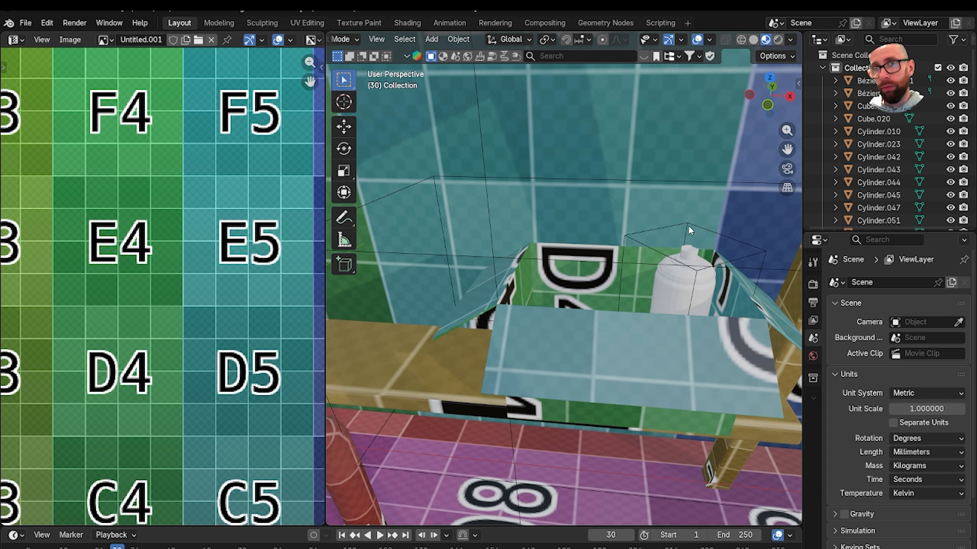
pyautogui.moveTo(679, 271)
pyautogui.mouseDown(button='middle')
pyautogui.moveTo(762, 256)
pyautogui.moveTo(586, 268)
pyautogui.mouseUp(button='middle')
pyautogui.scroll(-3, 743, 272)
pyautogui.scroll(3, 596, 274)
pyautogui.click(619, 291)
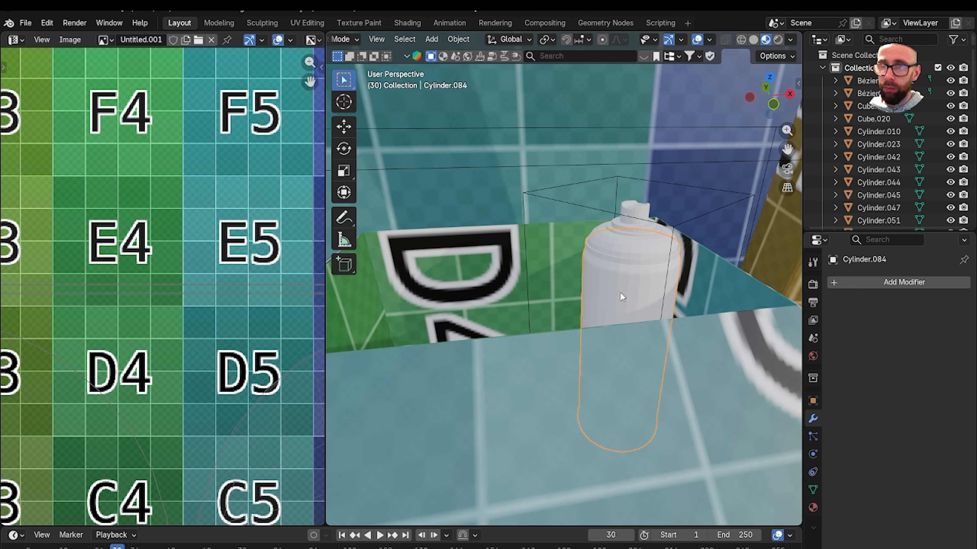
pyautogui.press('Delete')
pyautogui.click(636, 234)
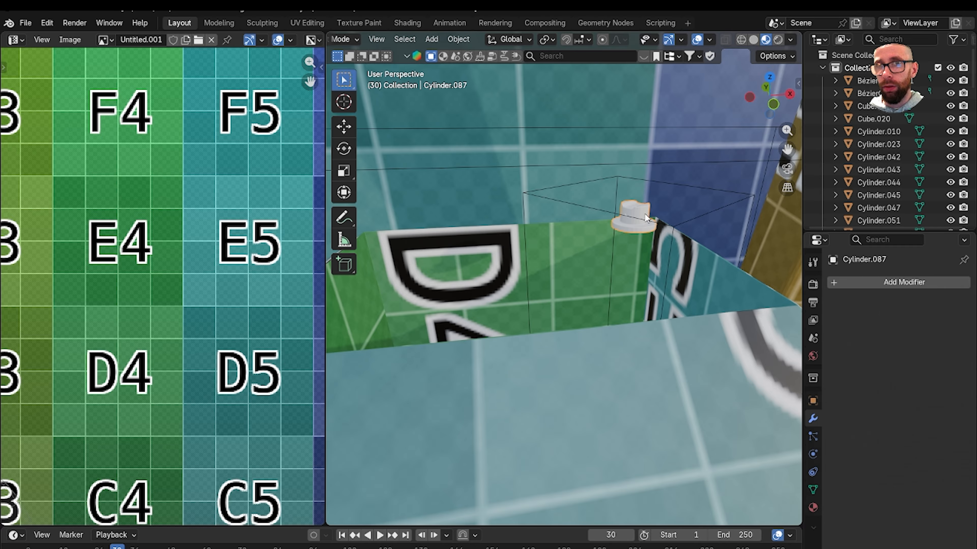
pyautogui.press('Delete')
pyautogui.scroll(-5, 611, 258)
pyautogui.scroll(3, 587, 289)
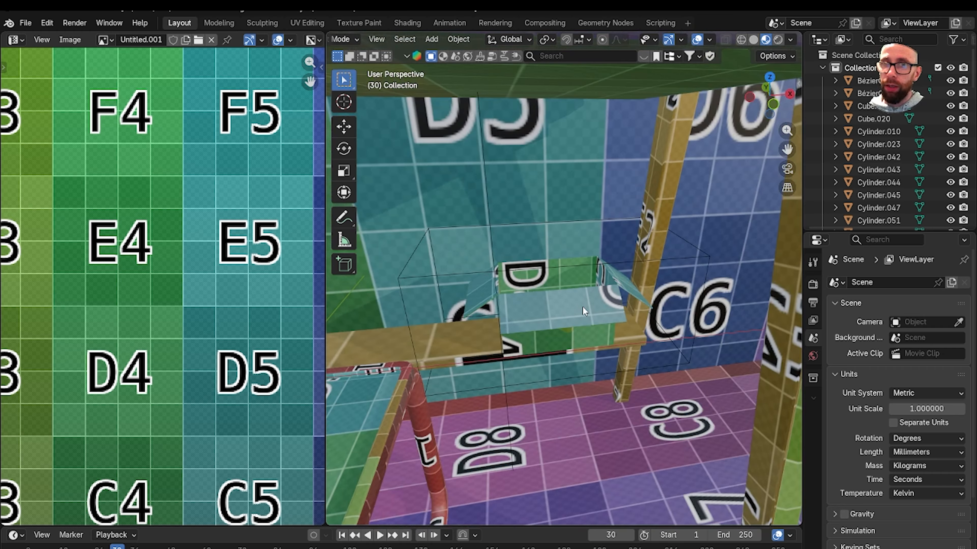
# Select the cardboard box plus all parts and the helper of the front checker-textured spray can on the table, and isolate them in local view
pyautogui.click(582, 307)
pyautogui.scroll(-3, 580, 304)
pyautogui.scroll(3, 580, 270)
pyautogui.scroll(4, 580, 268)
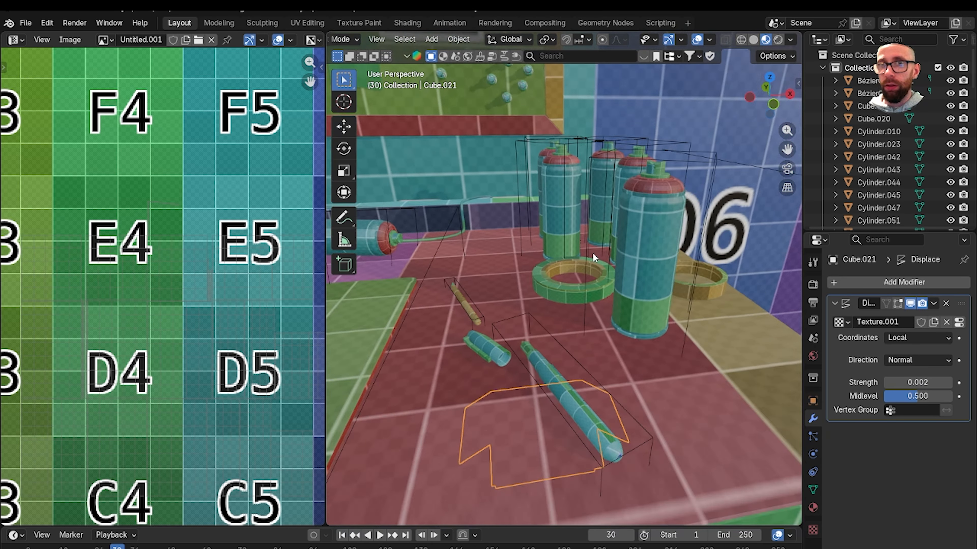
pyautogui.click(607, 274)
pyautogui.scroll(2, 607, 275)
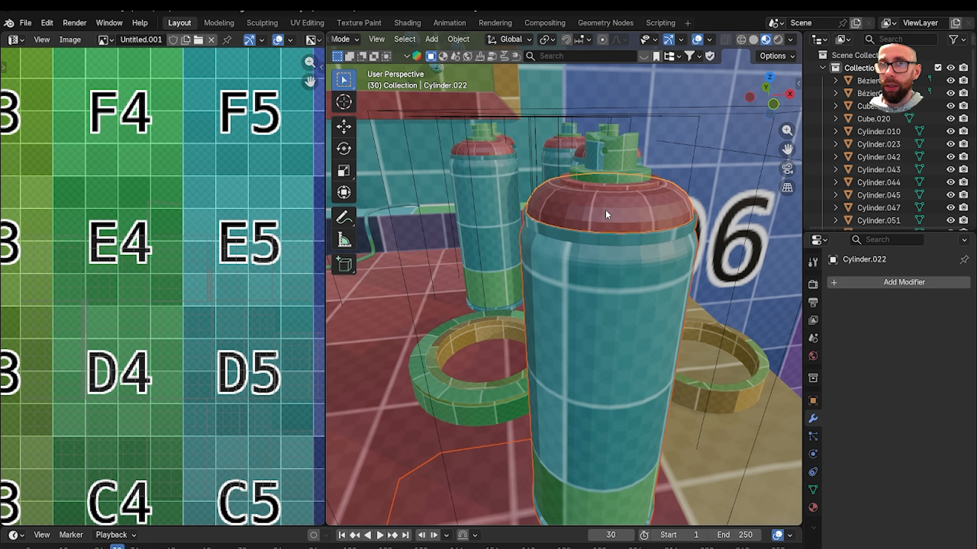
pyautogui.click(630, 153)
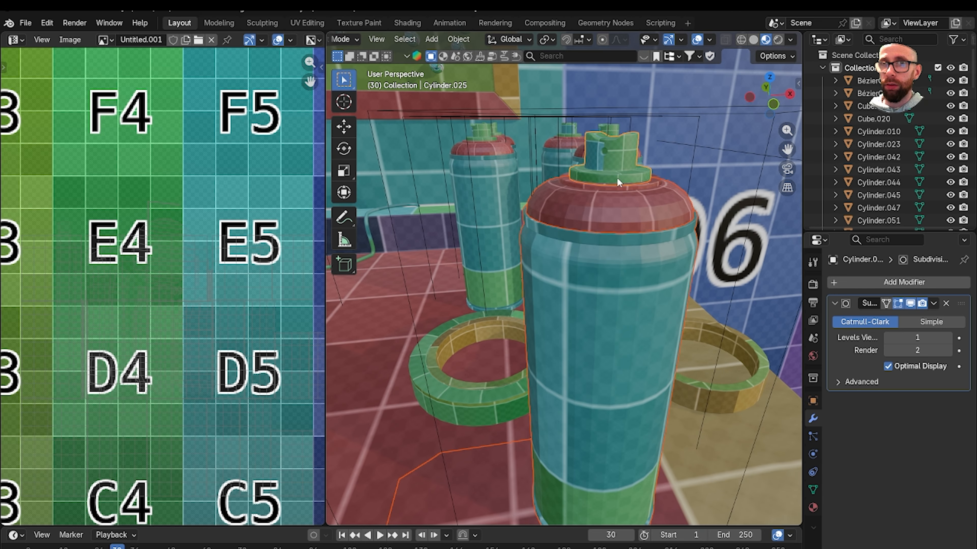
pyautogui.click(603, 184)
pyautogui.click(604, 184)
pyautogui.scroll(-6, 703, 170)
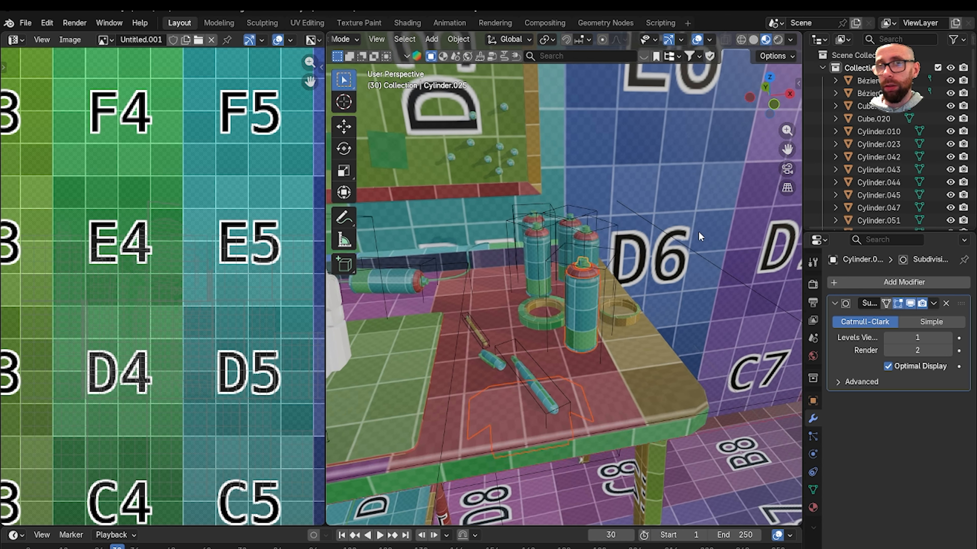
pyautogui.click(721, 300)
pyautogui.scroll(-6, 721, 300)
pyautogui.keyDown('shift'); pyautogui.moveTo(687, 377); pyautogui.dragTo(629, 312, button='middle'); pyautogui.keyUp('shift')
pyautogui.press('KP_Divide')
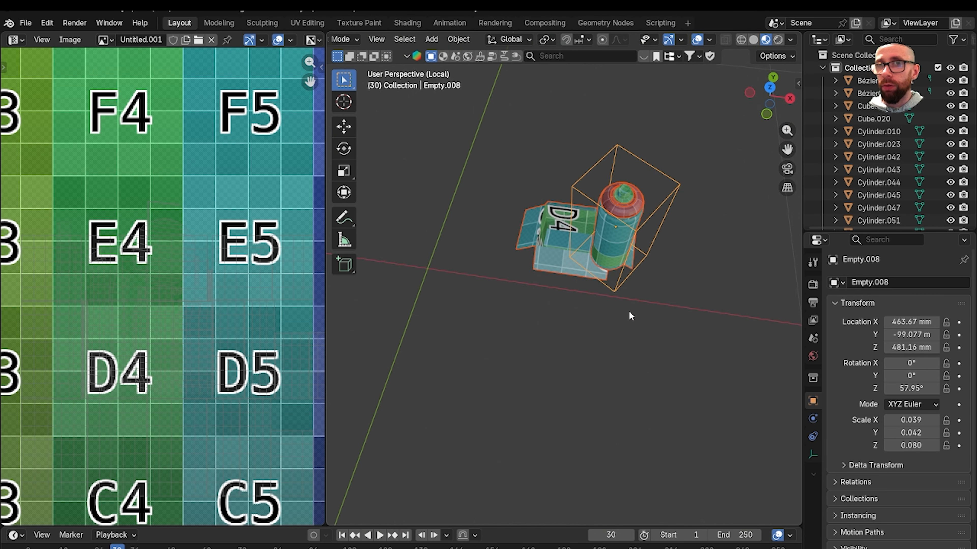
# In top view, duplicate the isolated box and spray can in place and delete the surplus box copy
pyautogui.press('`')
pyautogui.press('8')
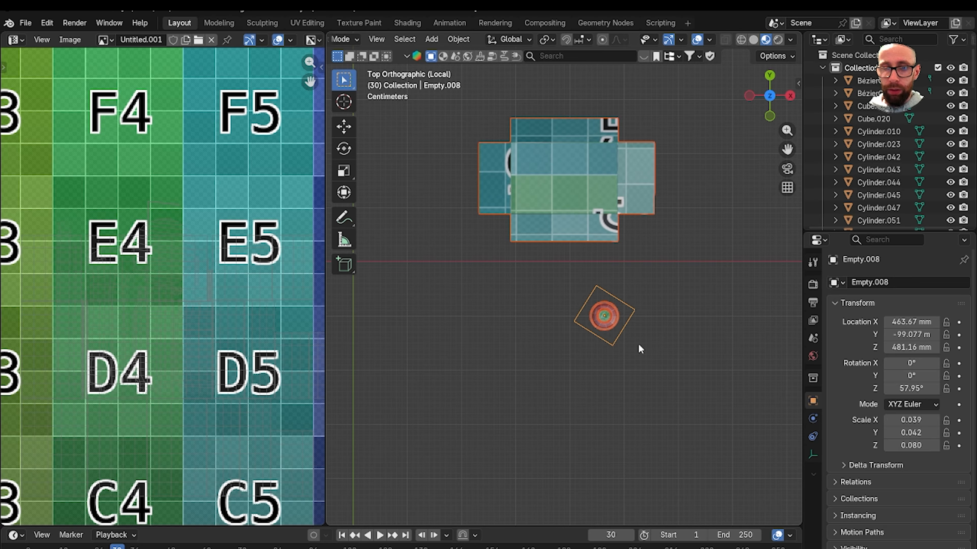
pyautogui.hotkey('shift', 'd')
pyautogui.press('Escape')
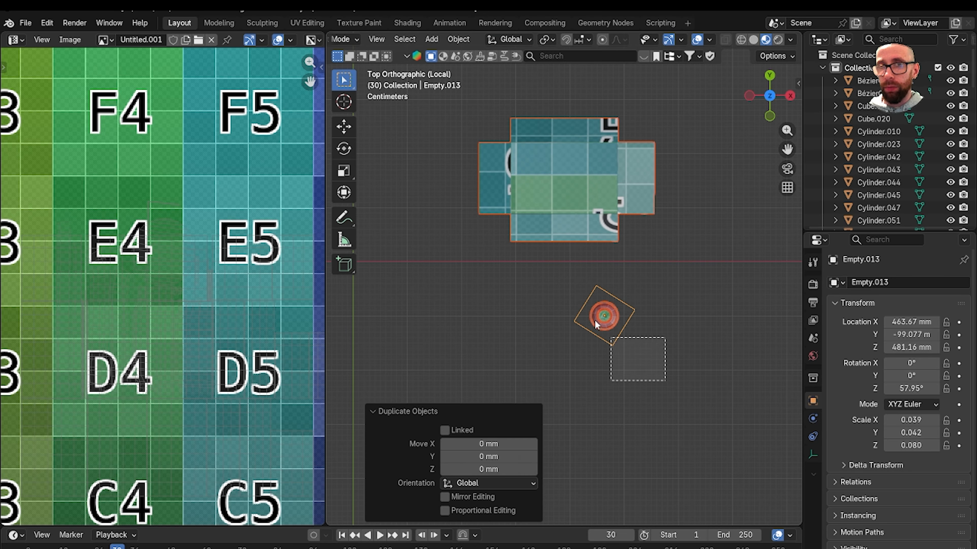
pyautogui.moveTo(659, 362); pyautogui.dragTo(684, 367)
pyautogui.click(574, 199)
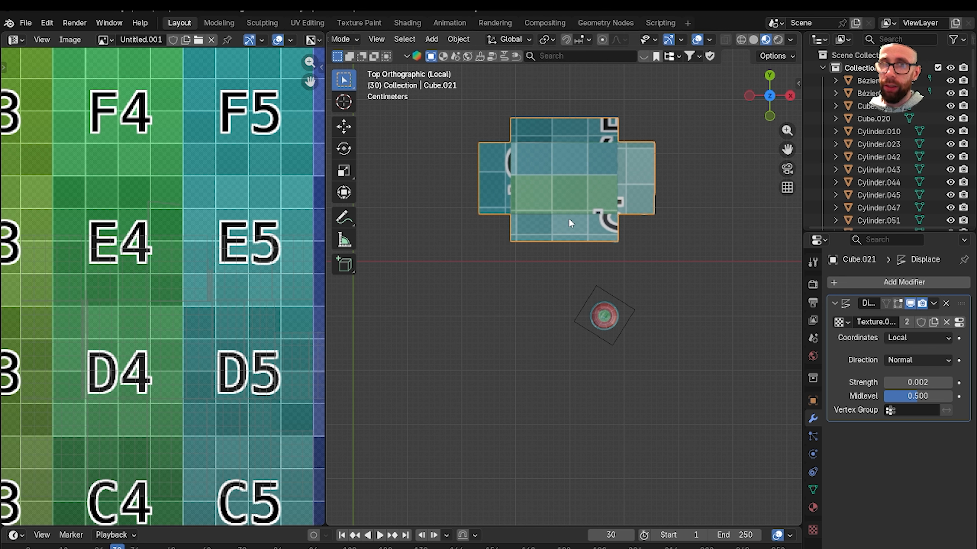
pyautogui.press('Delete')
# Move the copied spray can by its helper into the box's back corner, at about X 319 mm, Y 192 mm
pyautogui.scroll(3, 622, 328)
pyautogui.keyDown('shift'); pyautogui.moveTo(620, 326); pyautogui.dragTo(571, 294, button='middle'); pyautogui.keyUp('shift')
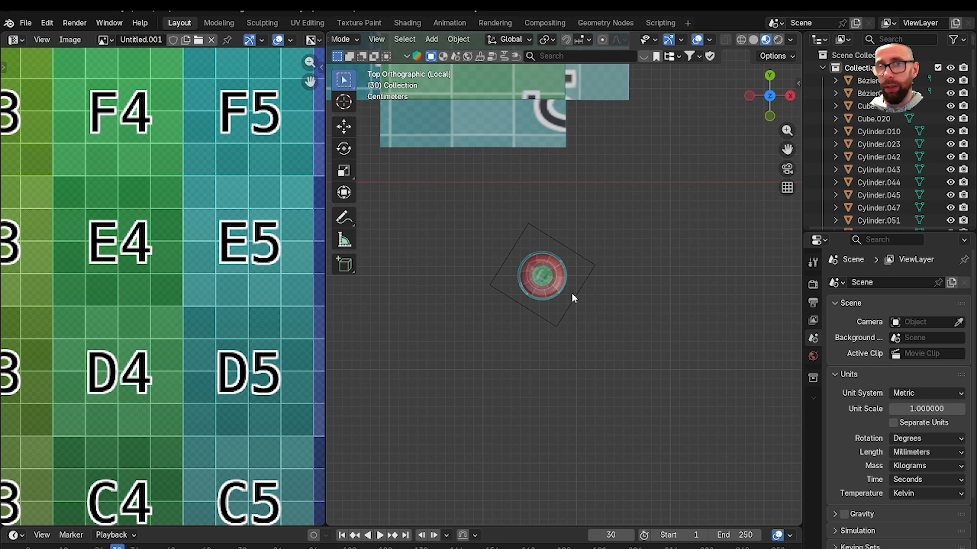
pyautogui.click(584, 281)
pyautogui.hotkey('shift', 'd')
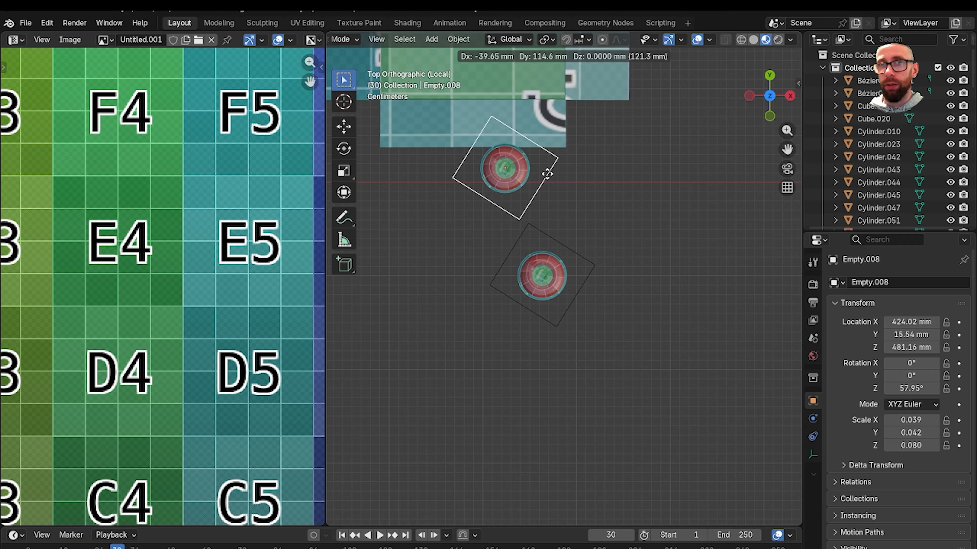
pyautogui.click(547, 174)
pyautogui.keyDown('shift'); pyautogui.moveTo(547, 174); pyautogui.dragTo(628, 333, button='middle'); pyautogui.keyUp('shift')
pyautogui.press('g')
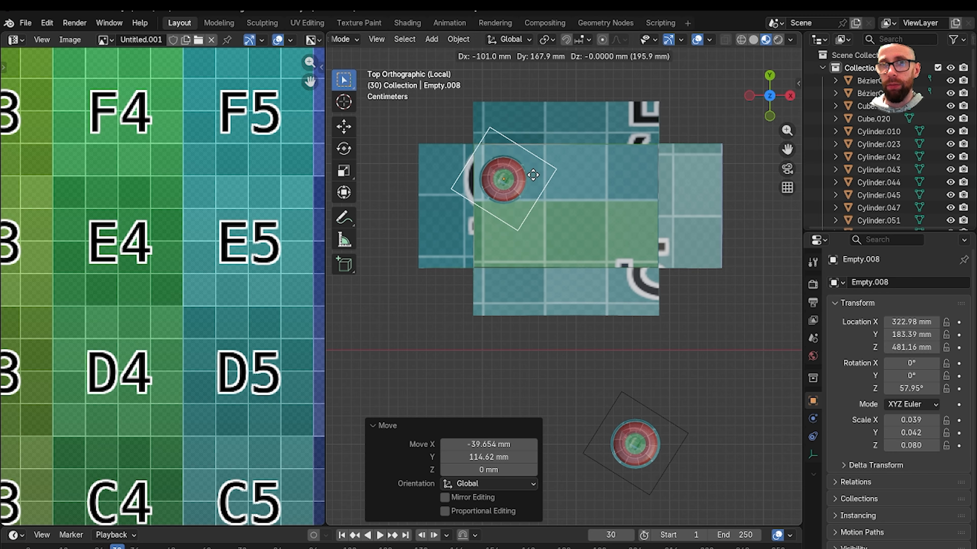
pyautogui.scroll(3, 570, 203)
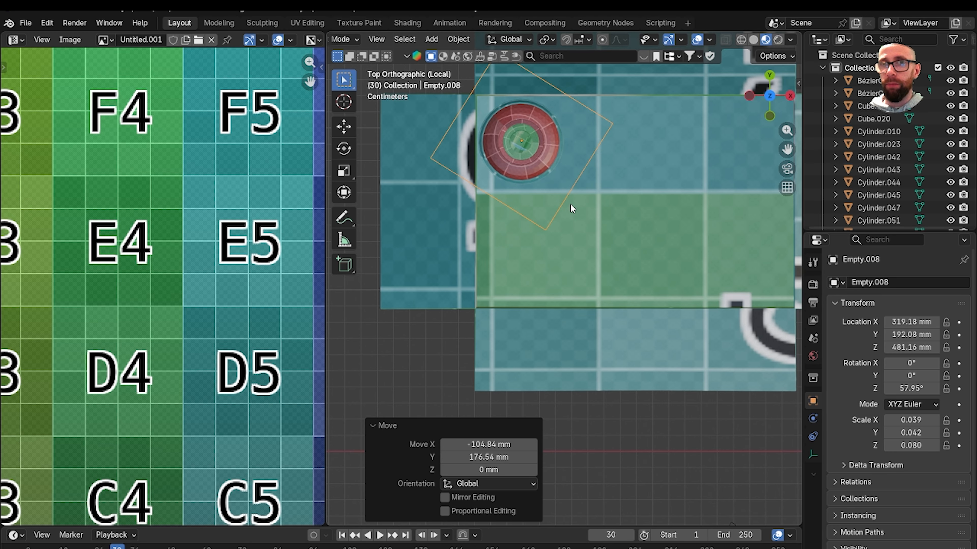
pyautogui.keyDown('shift'); pyautogui.moveTo(570, 203); pyautogui.dragTo(567, 252, button='middle'); pyautogui.keyUp('shift')
# Duplicate the whole corner can with its helper and place the copy beside it, about 61.6 mm along X
pyautogui.hotkey('shift', 'd')
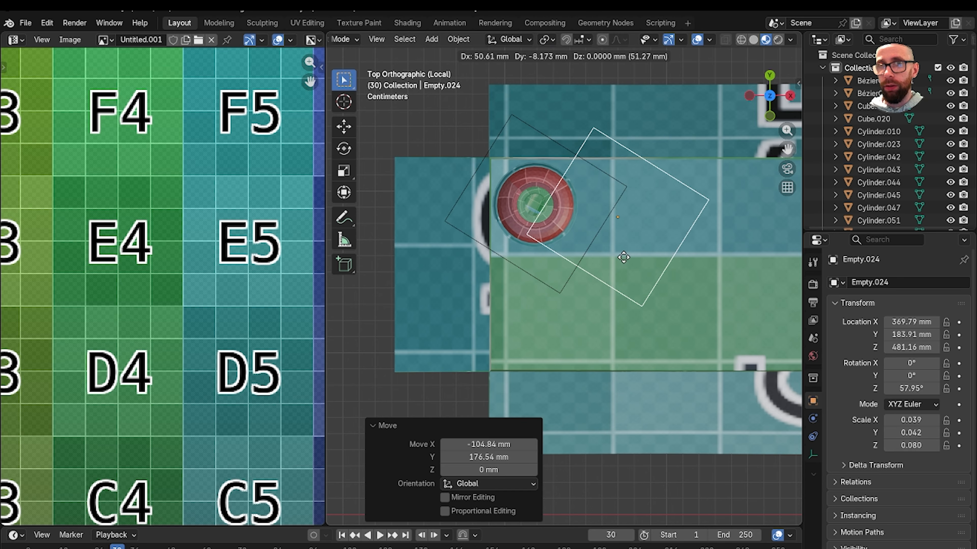
pyautogui.press('Escape')
pyautogui.moveTo(602, 291); pyautogui.dragTo(598, 269, button='middle')
pyautogui.scroll(-10, 590, 258)
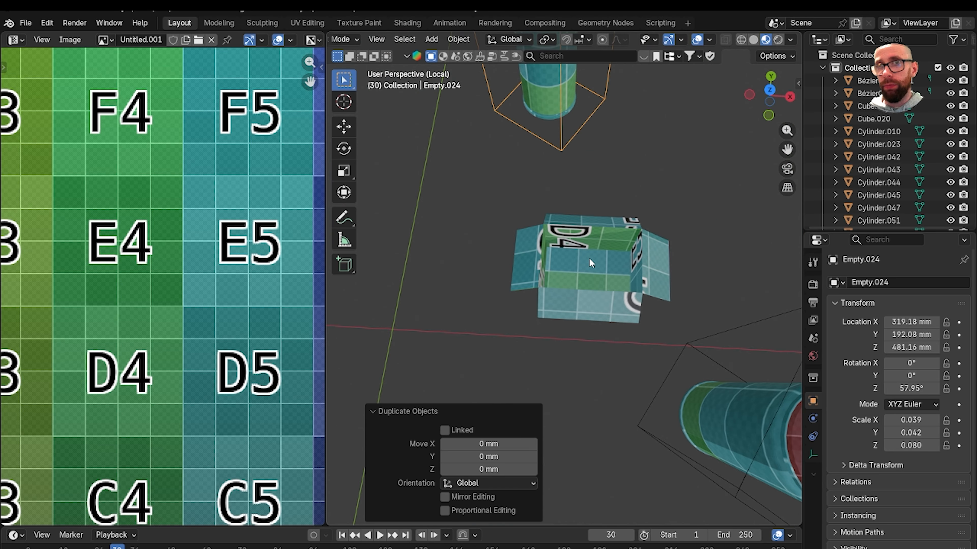
pyautogui.moveTo(582, 209); pyautogui.dragTo(569, 186, button='middle')
pyautogui.moveTo(493, 153); pyautogui.dragTo(601, 255)
pyautogui.press('`')
pyautogui.click(600, 183)
pyautogui.scroll(5, 564, 208)
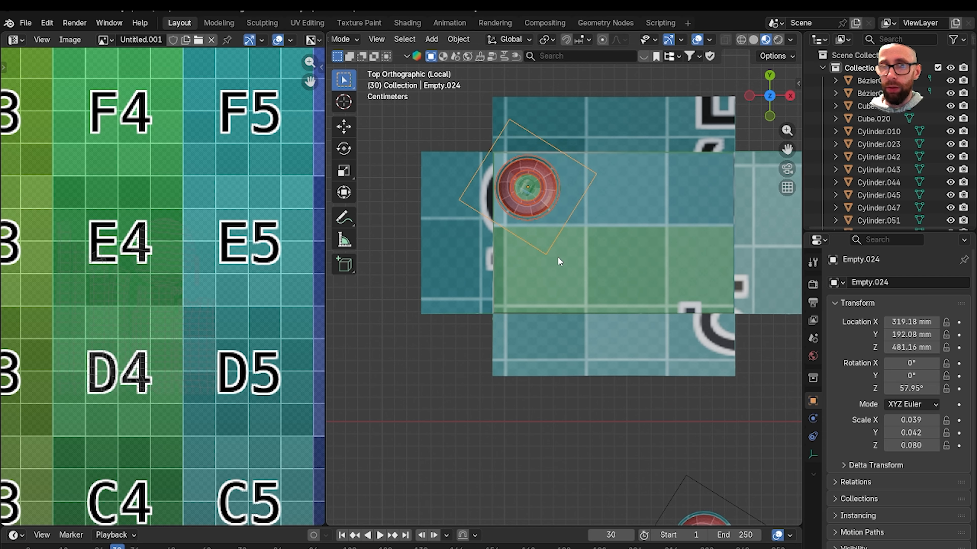
pyautogui.hotkey('shift', 'd')
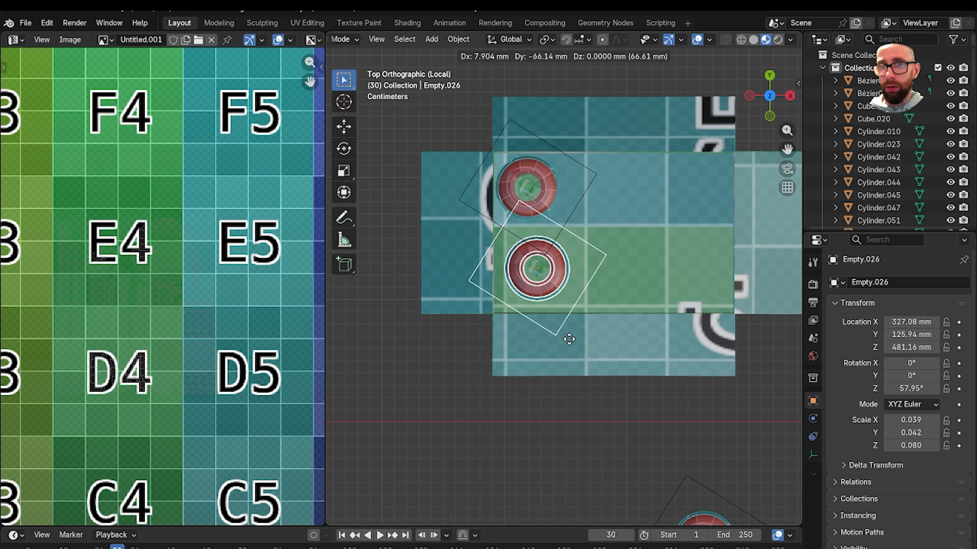
pyautogui.click(633, 256)
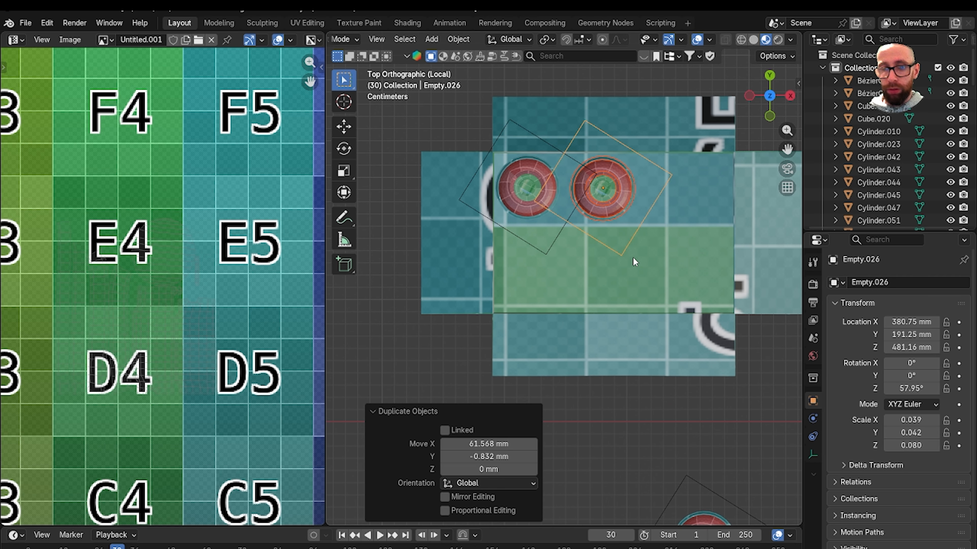
# Add two more can duplicates in the box's front row, offset about 65.3, -61.2 mm and about -71.6, -9.6 mm from the preceding can
pyautogui.hotkey('shift', 'd')
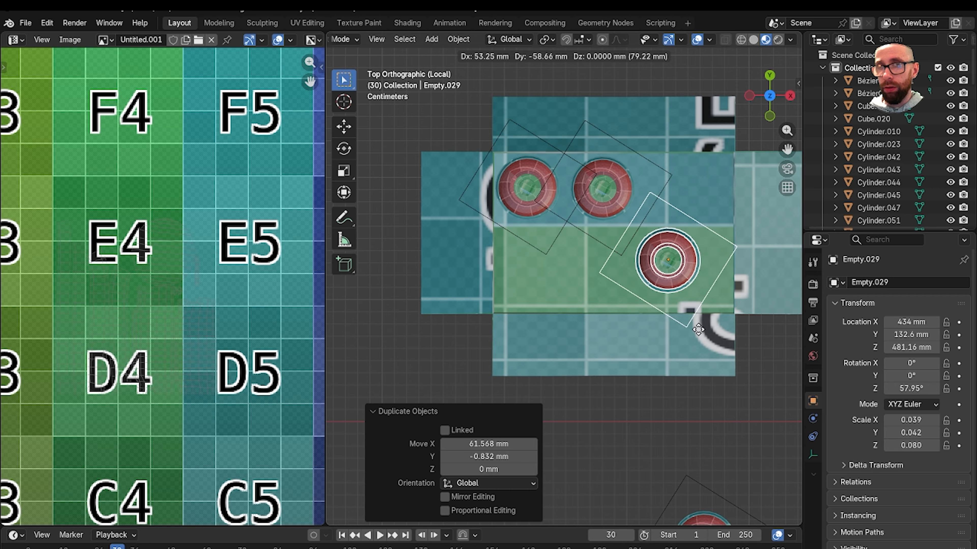
pyautogui.click(713, 331)
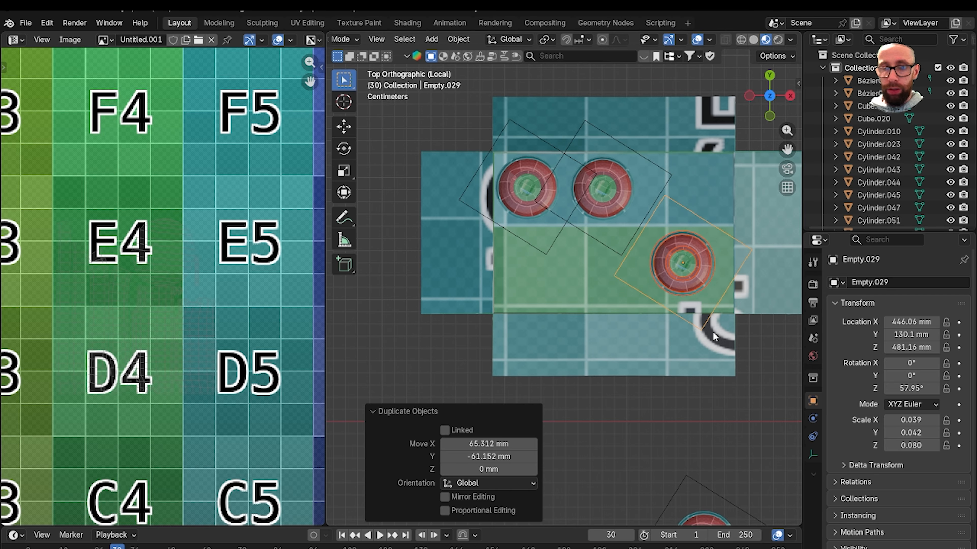
pyautogui.hotkey('shift', 'd')
pyautogui.click(625, 342)
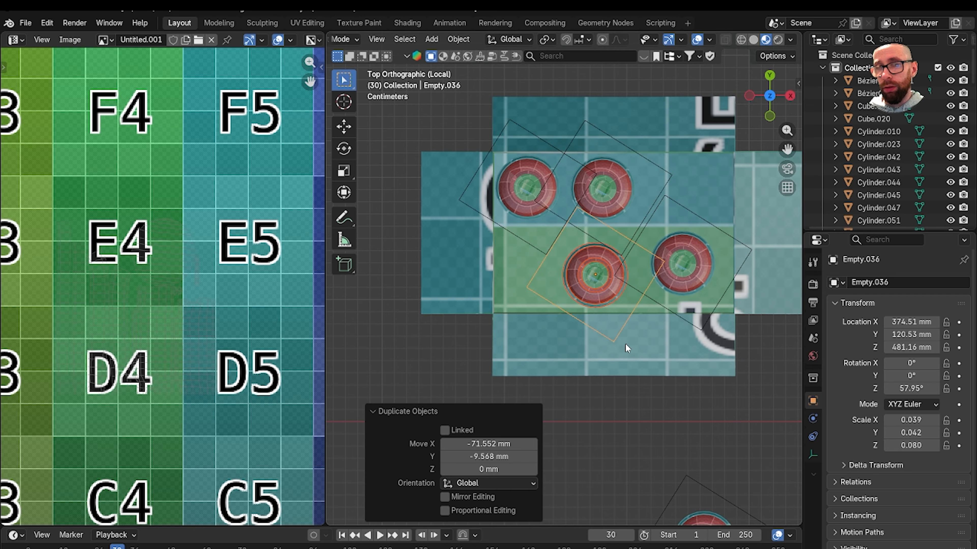
# Rotate the helper of the corner spray can by about 52.1° around the Z axis
pyautogui.moveTo(625, 344); pyautogui.dragTo(603, 269, button='middle')
pyautogui.scroll(-3, 603, 269)
pyautogui.scroll(2, 603, 269)
pyautogui.scroll(4, 596, 273)
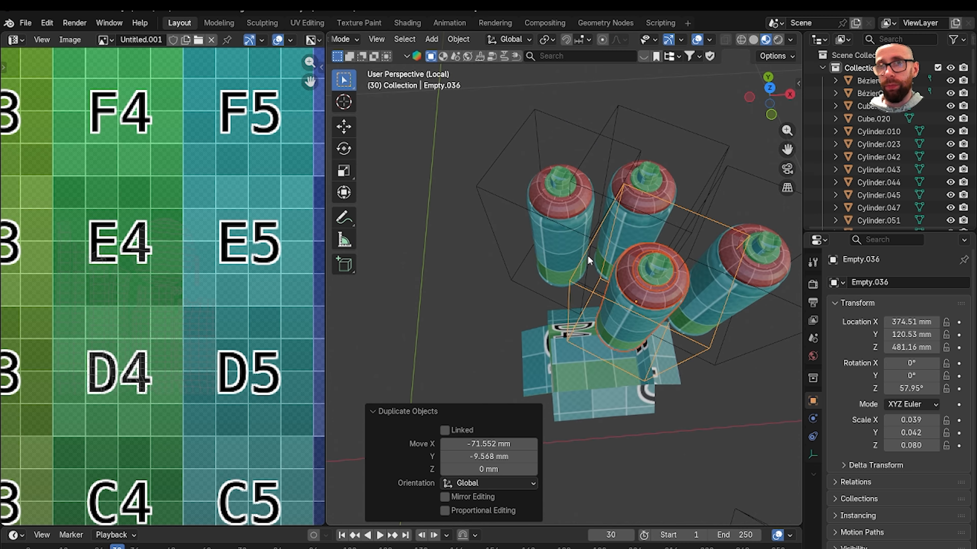
pyautogui.click(553, 136)
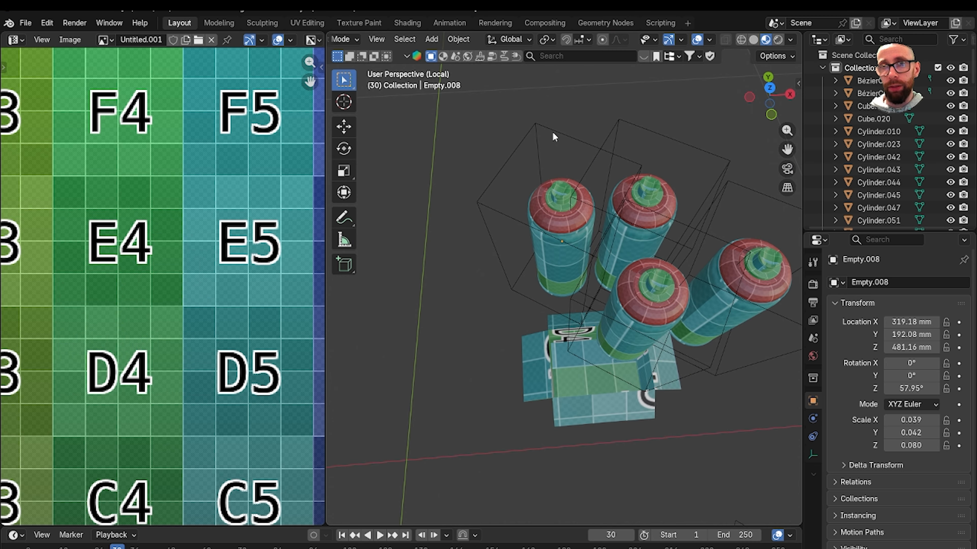
pyautogui.moveTo(571, 174); pyautogui.dragTo(488, 205, button='middle')
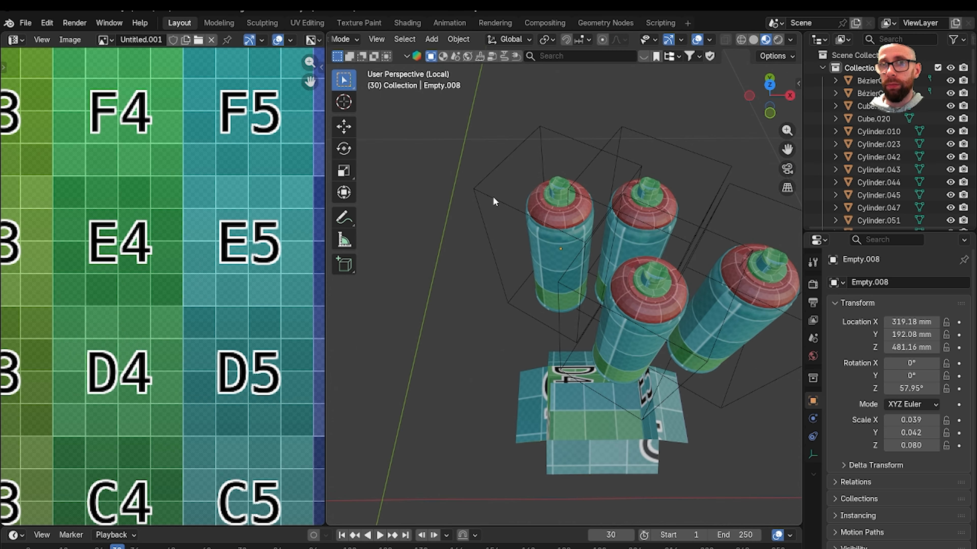
pyautogui.click(493, 196)
pyautogui.moveTo(519, 255); pyautogui.dragTo(507, 233, button='middle')
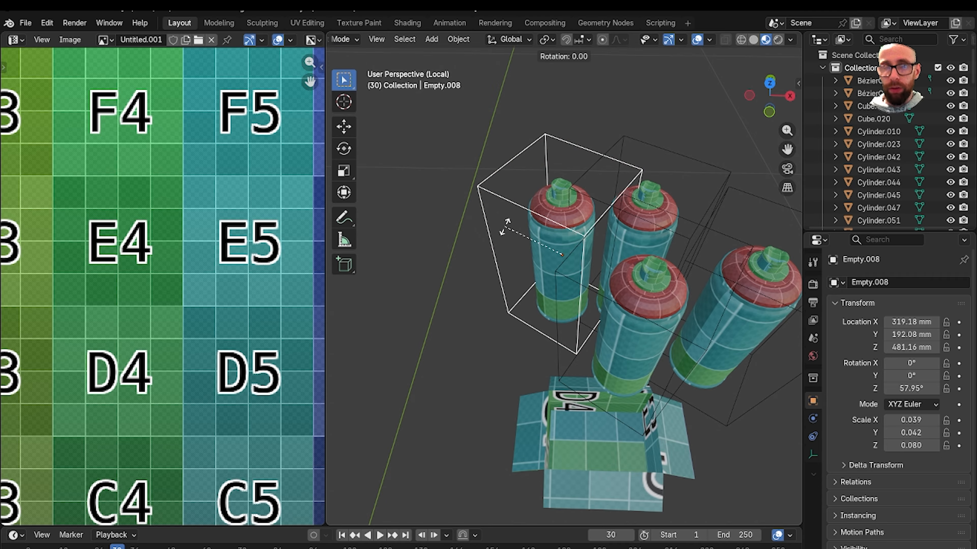
pyautogui.click(698, 158)
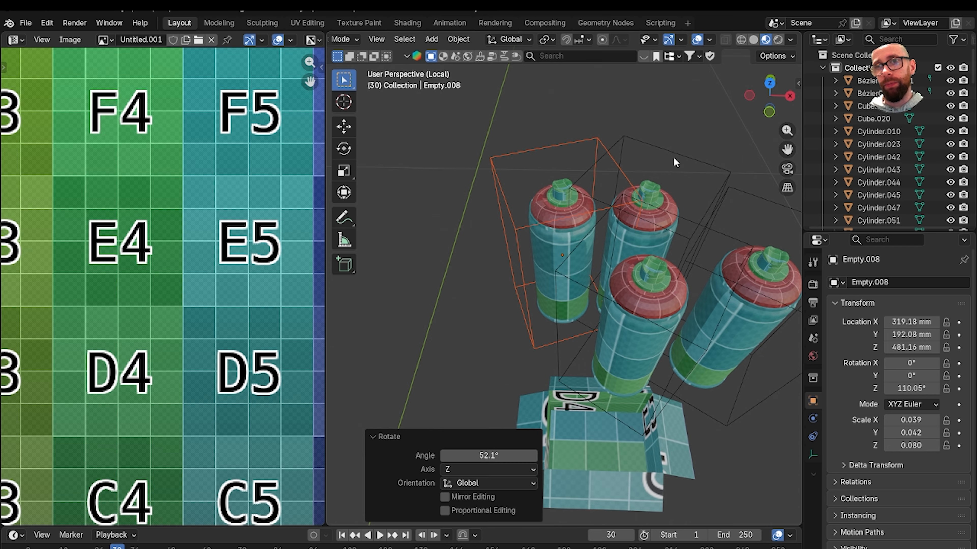
# Rotate the helper of the second back-row spray can by about -31.9° around the Z axis
pyautogui.click(689, 165)
pyautogui.press('r')
pyautogui.press('z')
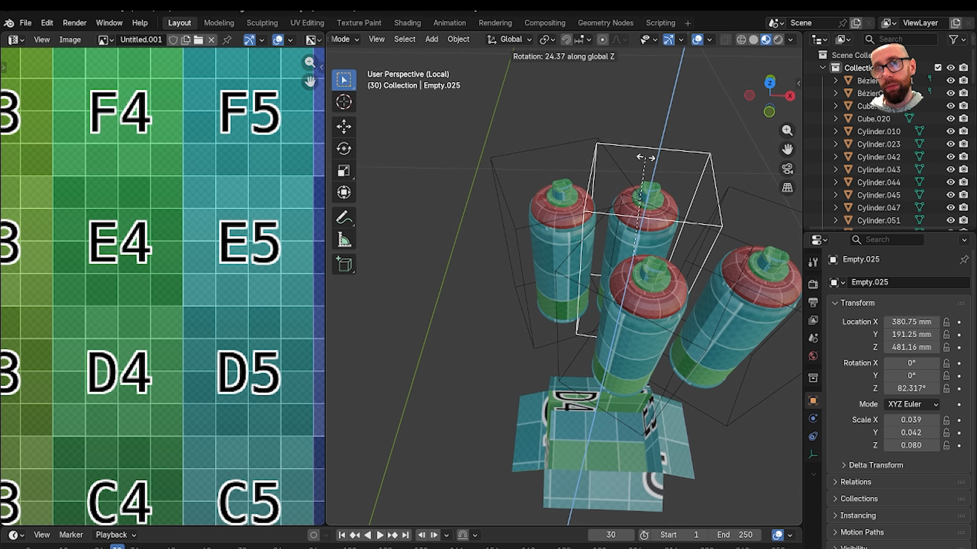
pyautogui.click(739, 203)
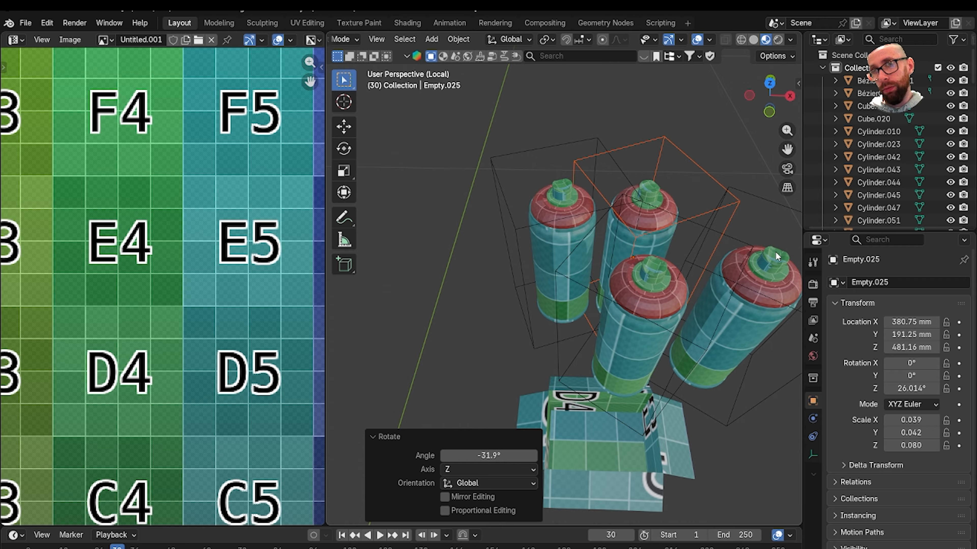
# Rotate the helper of the outer front-row spray can by about 111° around the Z axis
pyautogui.press('r')
pyautogui.press('z')
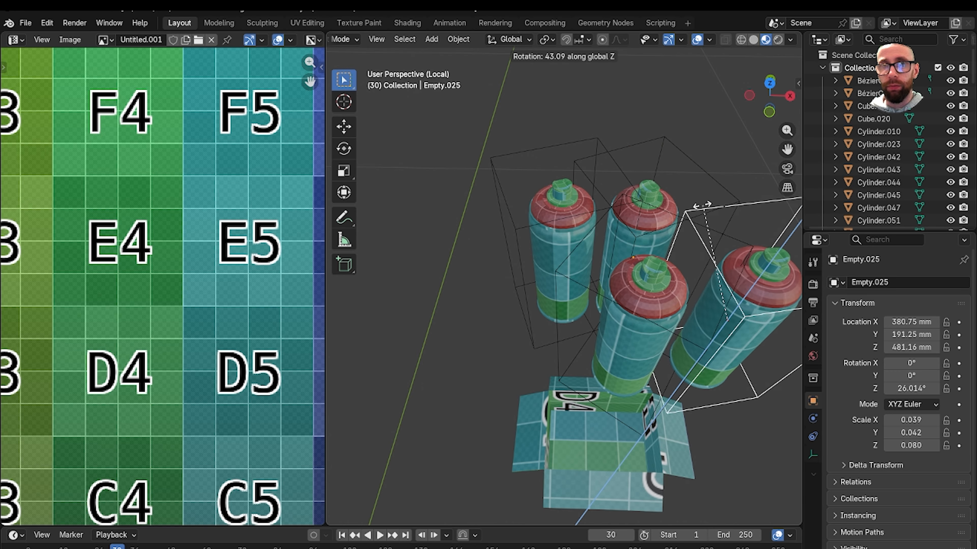
pyautogui.click(548, 294)
# Select the four box spray cans with their helpers and lower them about 422.6 mm along Z into the box
pyautogui.scroll(-5, 558, 246)
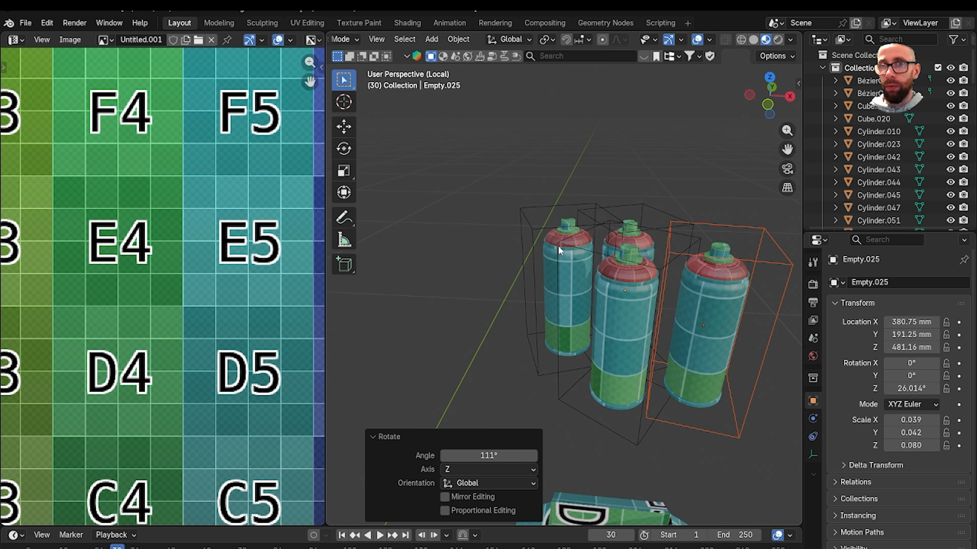
pyautogui.moveTo(467, 194)
pyautogui.mouseDown()
pyautogui.moveTo(654, 267)
pyautogui.moveTo(642, 316)
pyautogui.mouseUp()
pyautogui.moveTo(643, 315); pyautogui.dragTo(659, 278, button='middle')
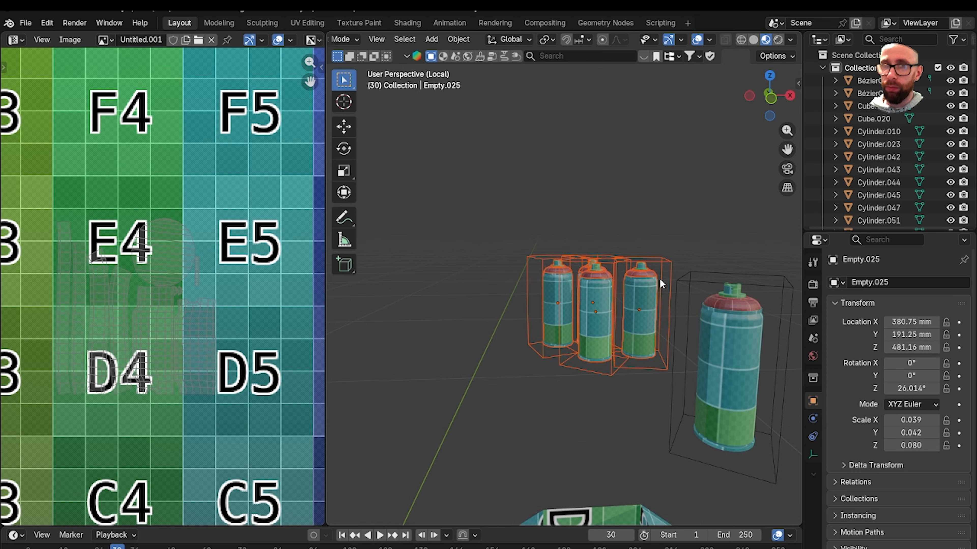
pyautogui.press('`')
pyautogui.click(594, 247)
pyautogui.scroll(-1, 585, 311)
pyautogui.keyDown('shift'); pyautogui.moveTo(611, 377); pyautogui.dragTo(602, 222, button='middle'); pyautogui.keyUp('shift')
pyautogui.scroll(2, 612, 252)
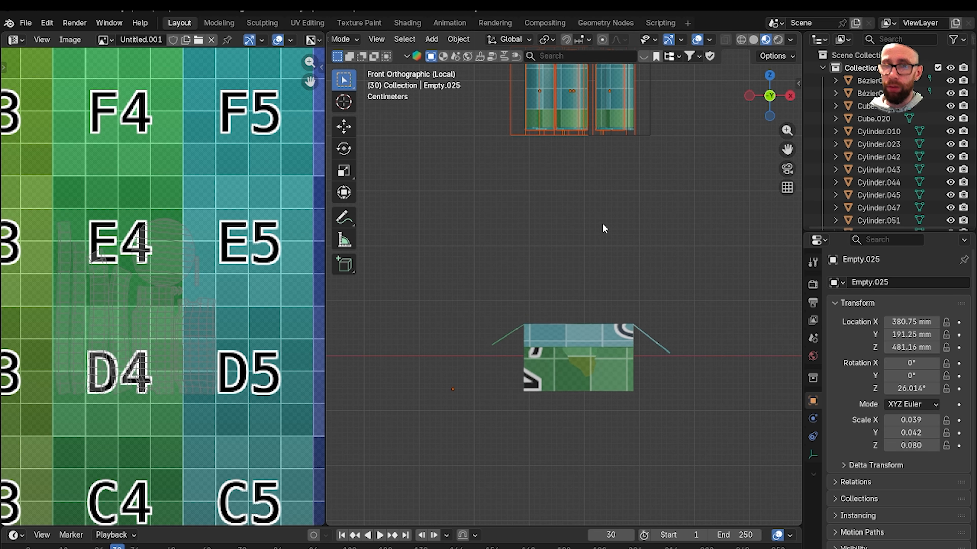
pyautogui.press('g')
pyautogui.press('z')
pyautogui.click(623, 445)
# Lower the cans another 49.5 mm or so along Z to the box floor using wireframe display, restore shaded display and deselect everything
pyautogui.hotkey('shift', 'z')
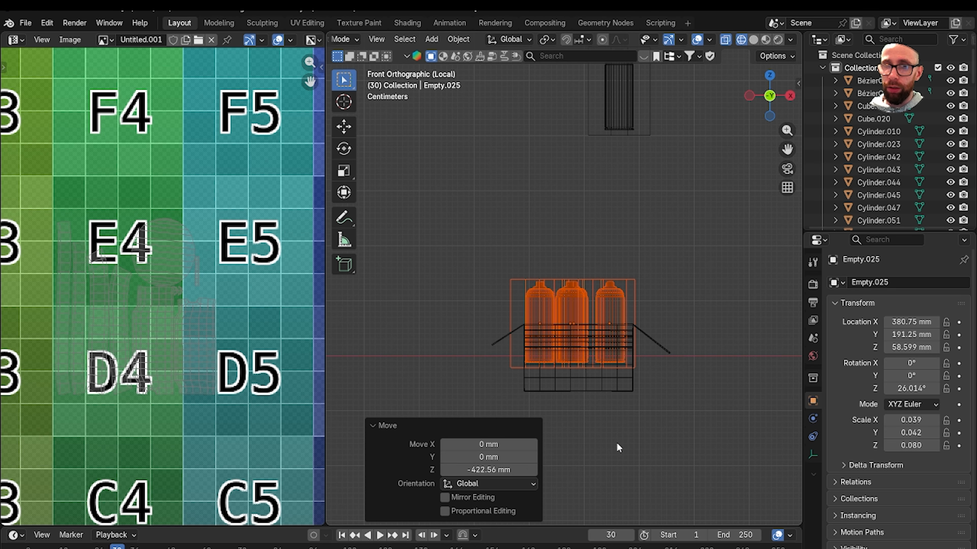
pyautogui.scroll(6, 609, 371)
pyautogui.press('z')
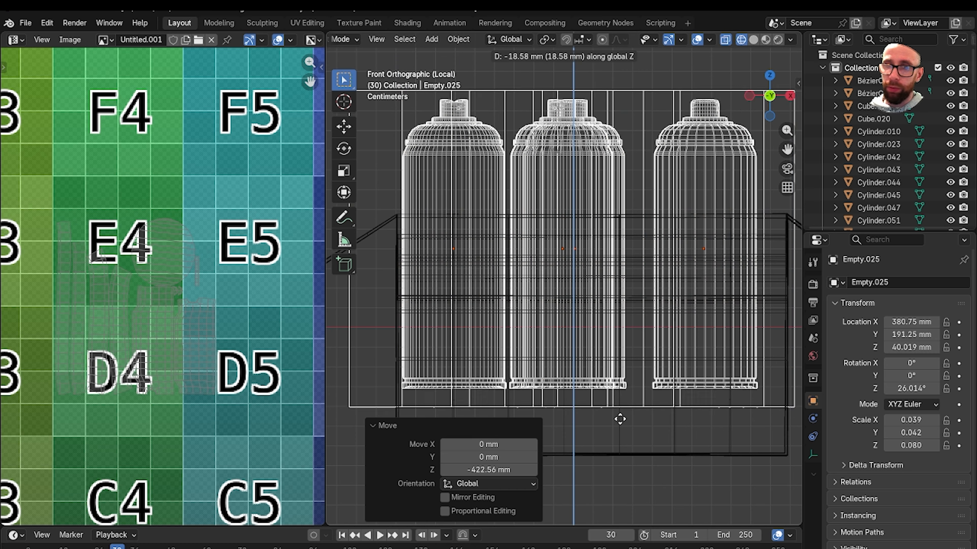
pyautogui.click(623, 470)
pyautogui.scroll(-4, 667, 394)
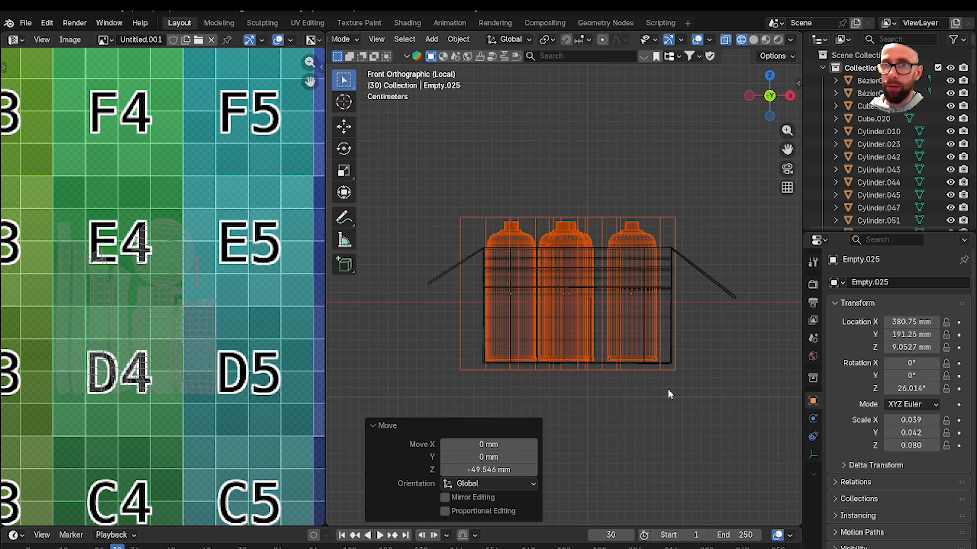
pyautogui.moveTo(668, 392); pyautogui.dragTo(670, 438, button='middle')
pyautogui.scroll(-6, 666, 431)
pyautogui.hotkey('shift', 'z')
pyautogui.click(678, 408)
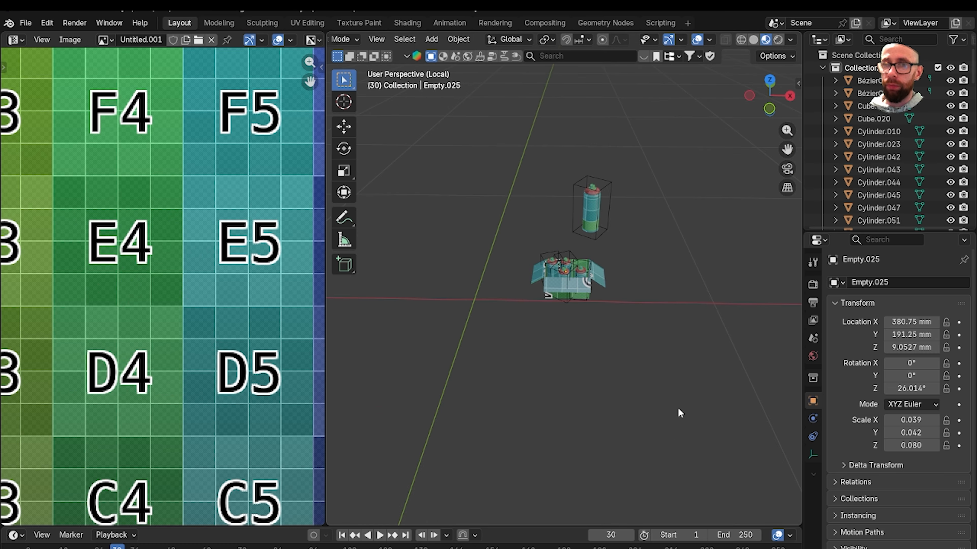
# Exit local view to show the whole workshop, and examine the refilled spray can box on its shelf under the desk
pyautogui.press('KP_Divide')
pyautogui.moveTo(708, 251); pyautogui.dragTo(605, 321, button='middle')
pyautogui.scroll(5, 561, 221)
pyautogui.scroll(3, 599, 320)
pyautogui.scroll(-3, 605, 321)
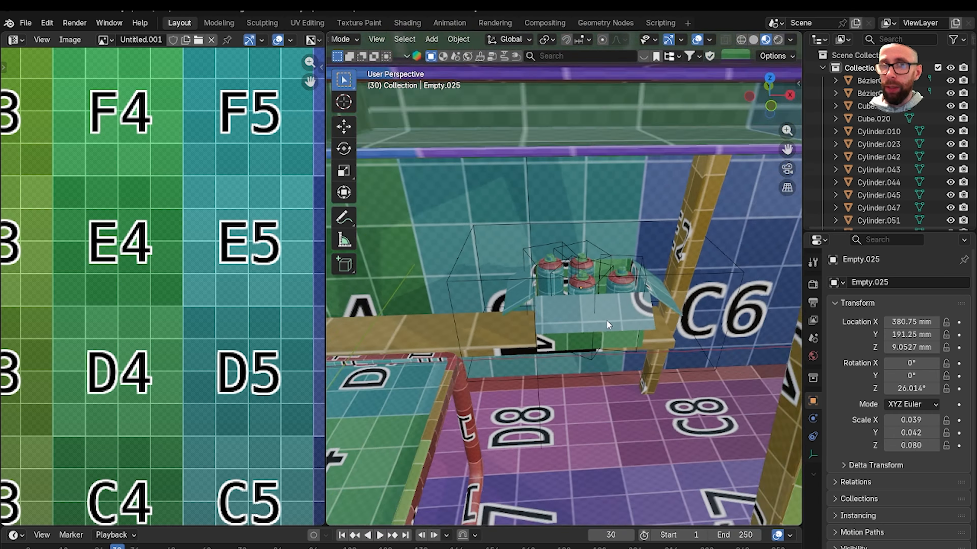
pyautogui.scroll(-4, 605, 322)
pyautogui.scroll(-6, 605, 325)
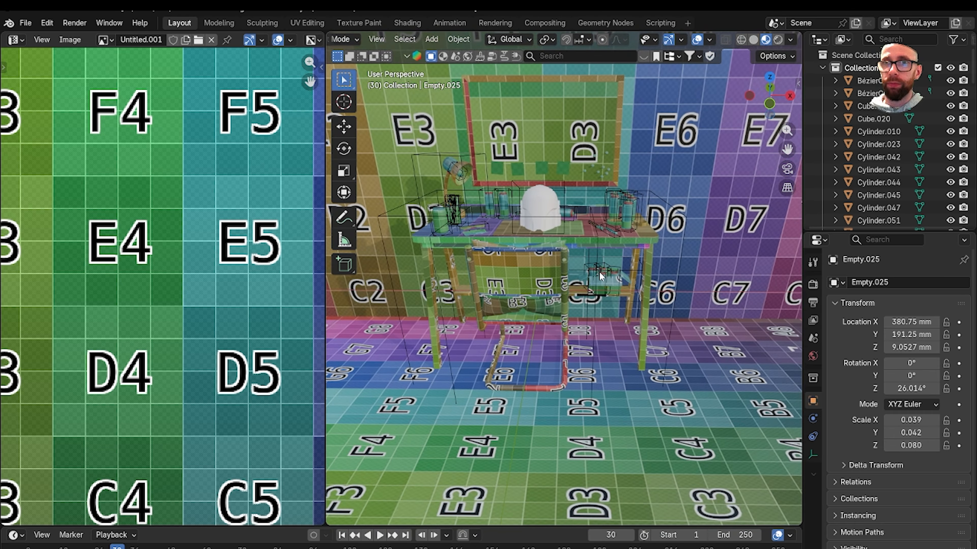
pyautogui.scroll(2, 599, 272)
pyautogui.scroll(2, 639, 290)
pyautogui.moveTo(611, 283)
pyautogui.keyDown('shift'); pyautogui.mouseDown(button='middle')
pyautogui.moveTo(644, 301)
pyautogui.moveTo(616, 302)
pyautogui.mouseUp(button='middle'); pyautogui.keyUp('shift')
# Widen the 3D viewport and examine the checker pattern across the desk, chair and tabletop objects
pyautogui.moveTo(325, 305); pyautogui.dragTo(114, 302)
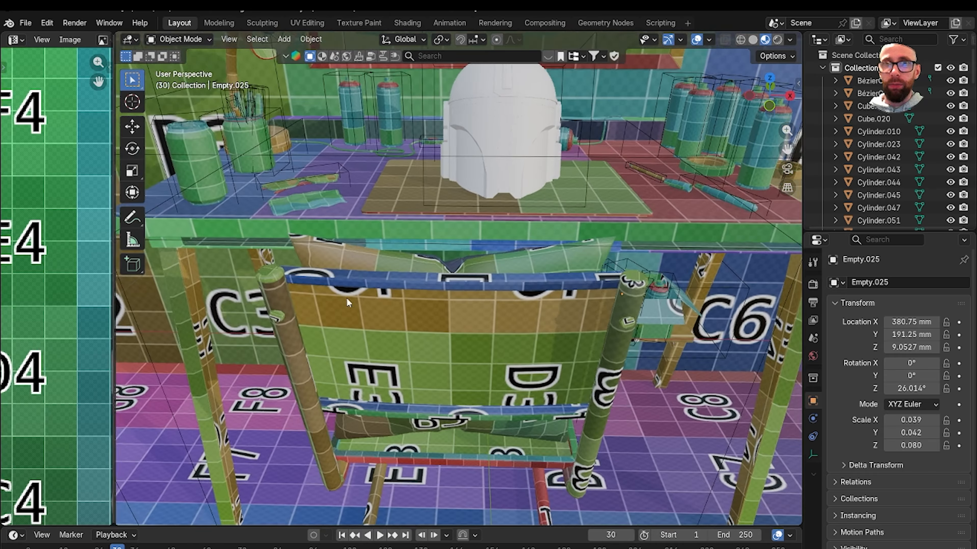
pyautogui.scroll(3, 367, 296)
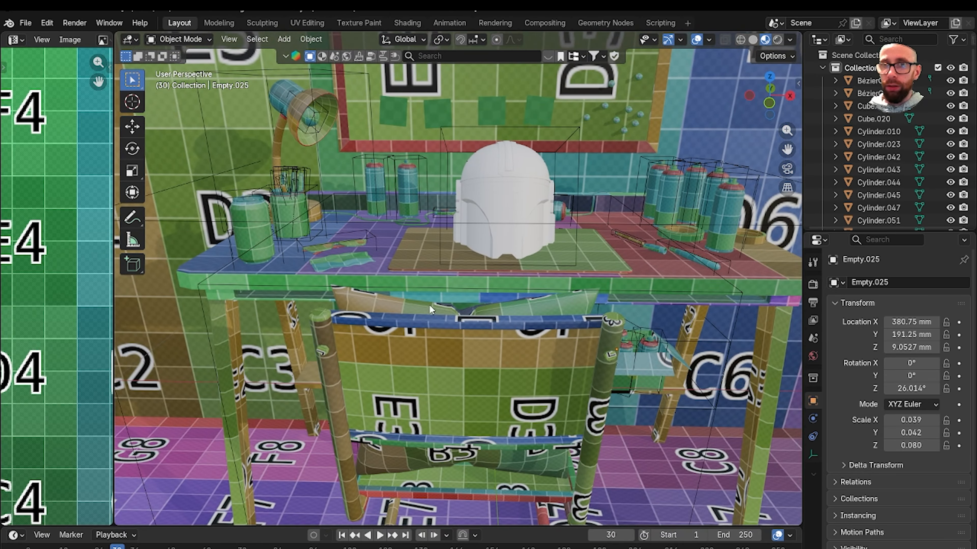
pyautogui.moveTo(481, 311); pyautogui.dragTo(509, 320, button='middle')
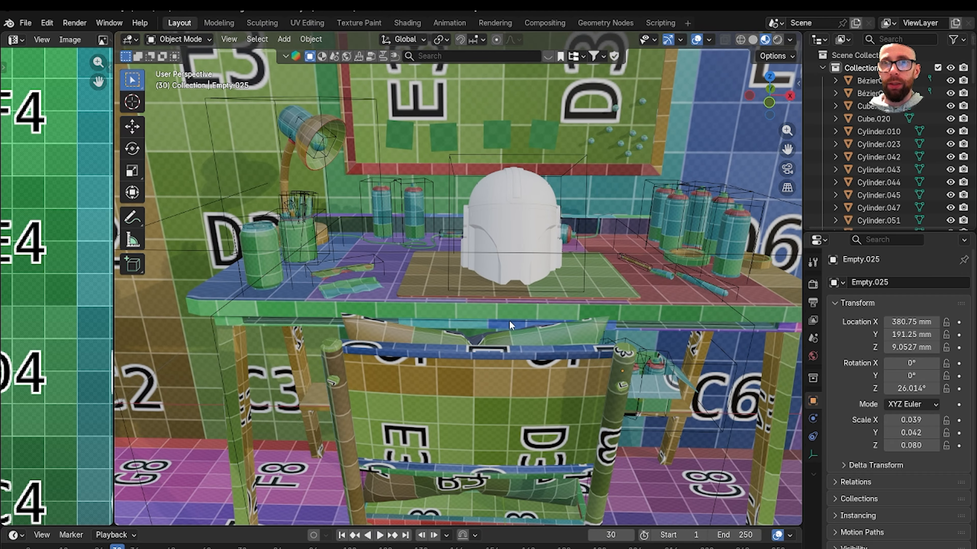
pyautogui.keyDown('shift'); pyautogui.moveTo(519, 274); pyautogui.dragTo(529, 313, button='middle'); pyautogui.keyUp('shift')
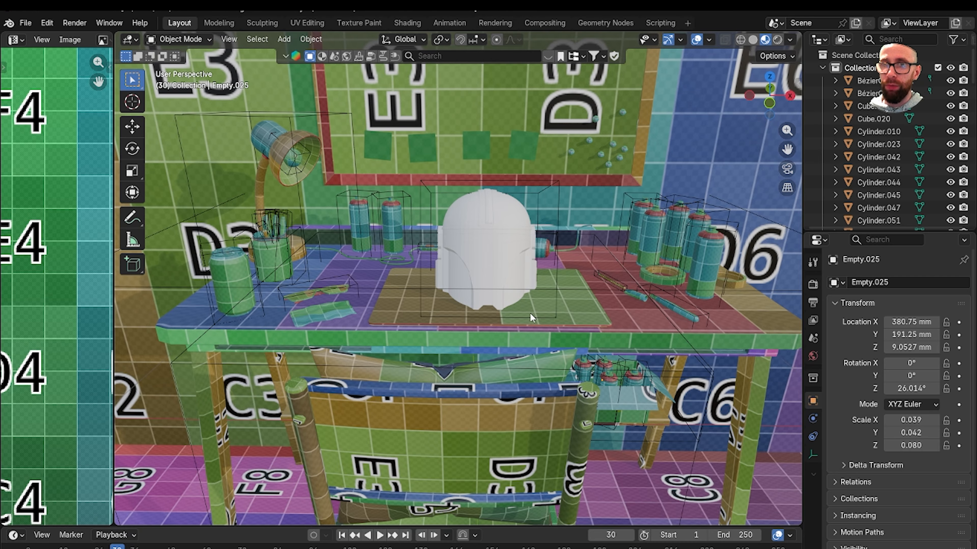
pyautogui.scroll(-4, 530, 313)
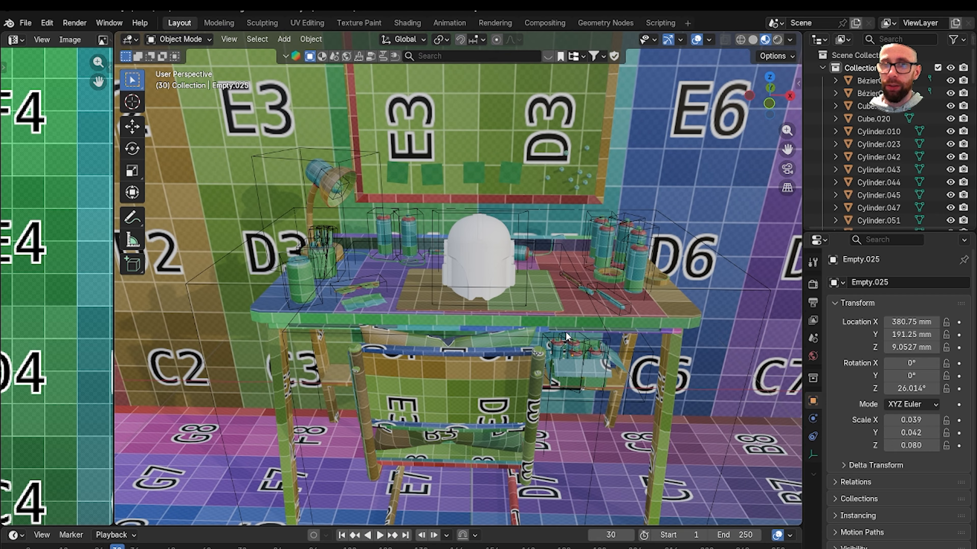
pyautogui.keyDown('shift'); pyautogui.moveTo(565, 331); pyautogui.dragTo(593, 304, button='middle'); pyautogui.keyUp('shift')
pyautogui.scroll(3, 575, 316)
pyautogui.scroll(-1, 576, 317)
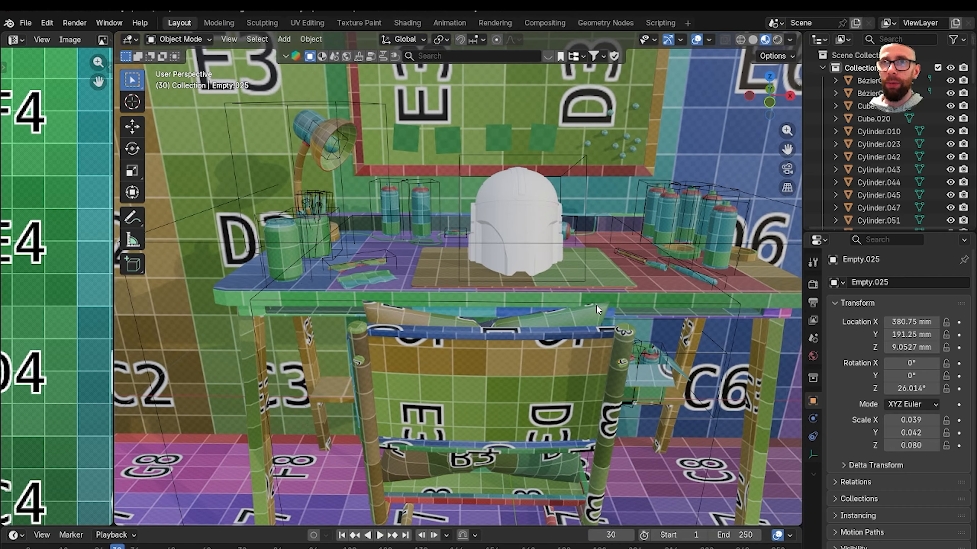